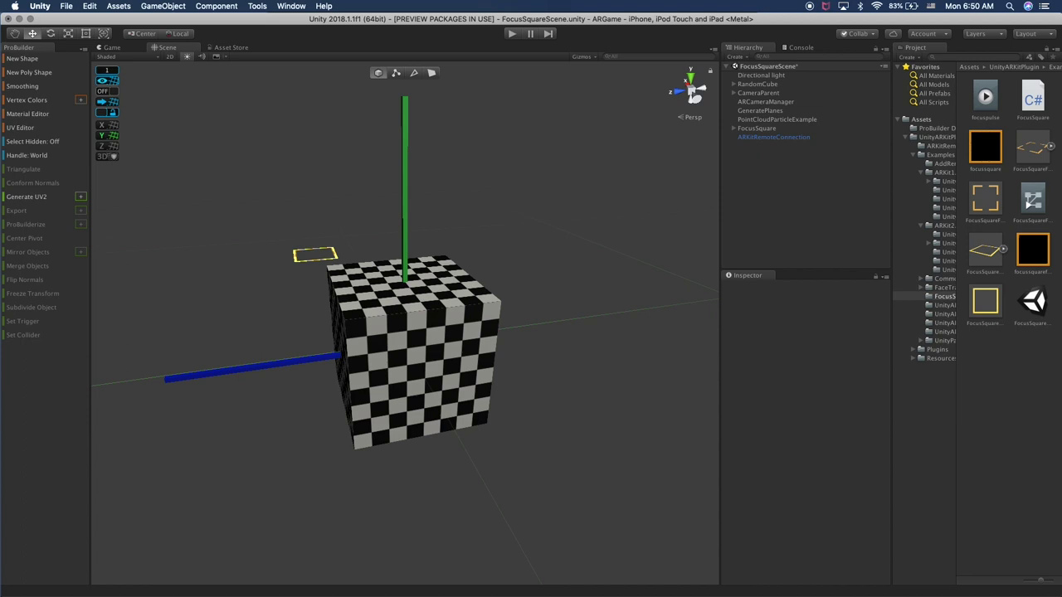
Select the checkered cube in the scene and frame it in the view
alt+drag(296, 267, 416, 273)
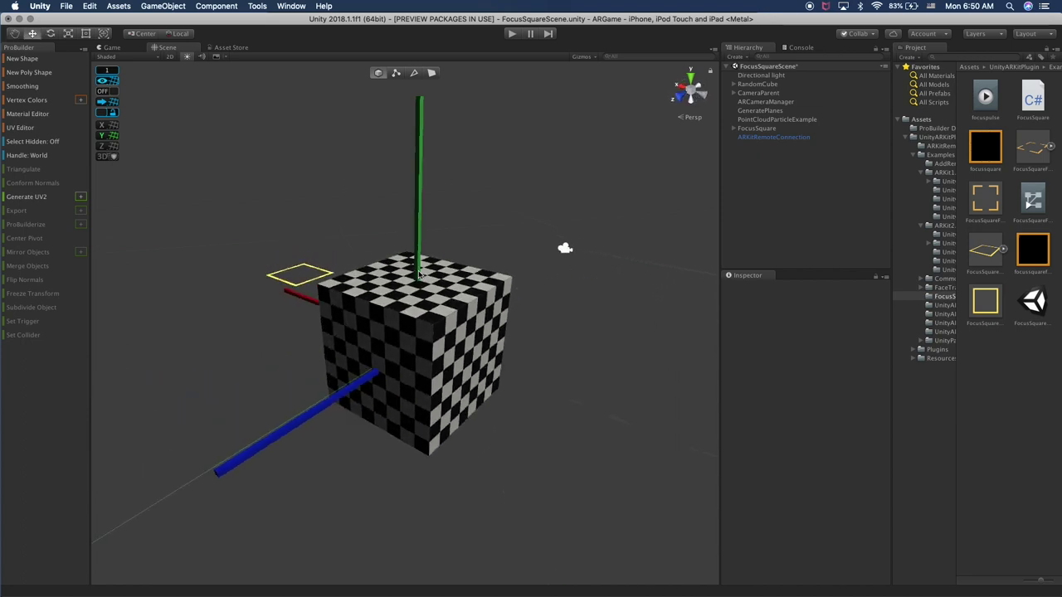
click(472, 329)
key(f)
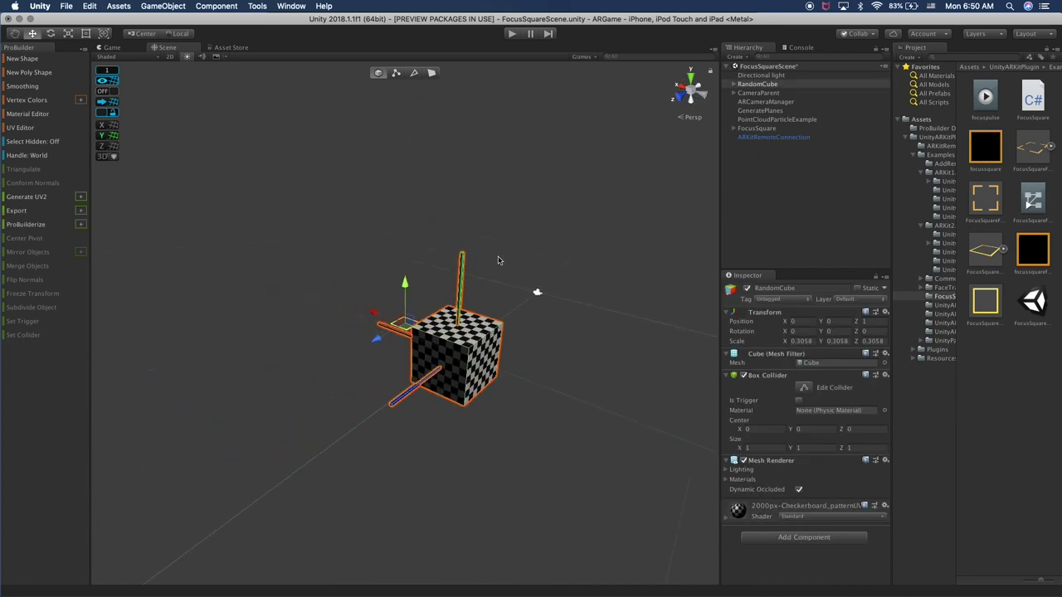
Check the ProBuilder and ProGrids packages in the Package Manager, among both the project's packages and all available ones
click(291, 7)
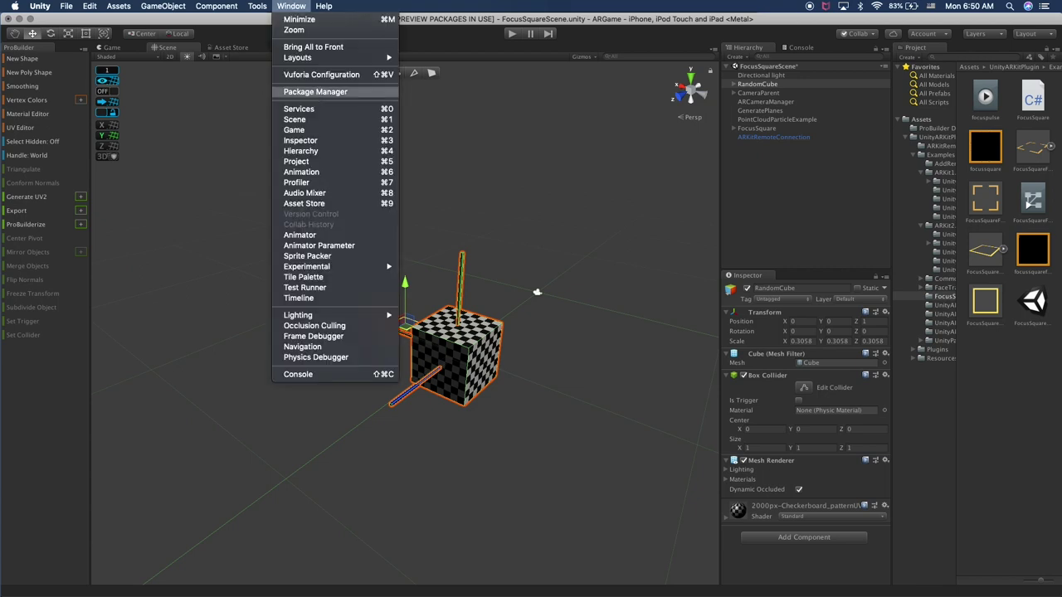
click(315, 92)
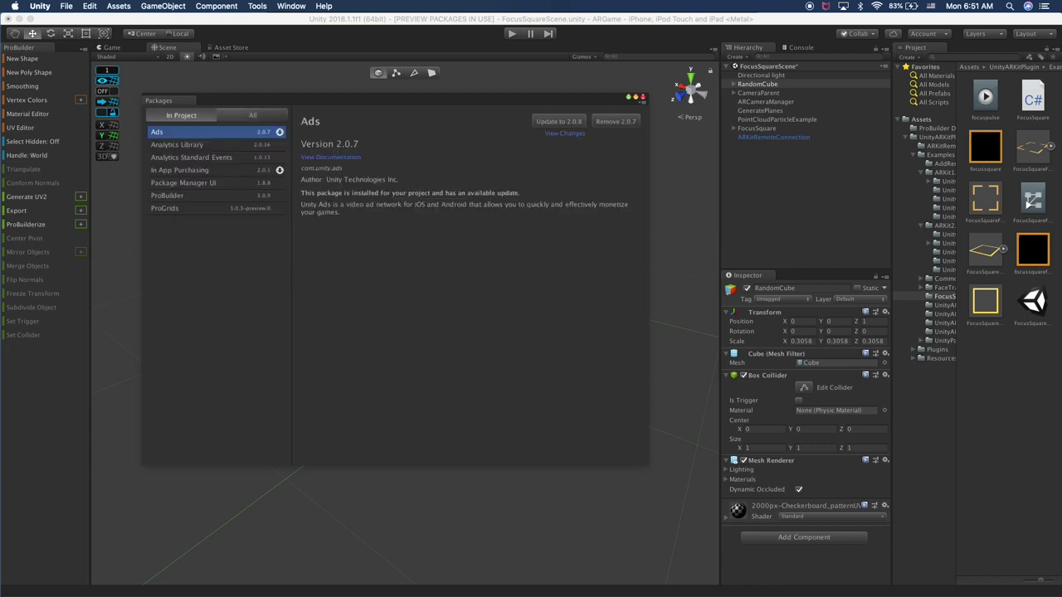
click(238, 197)
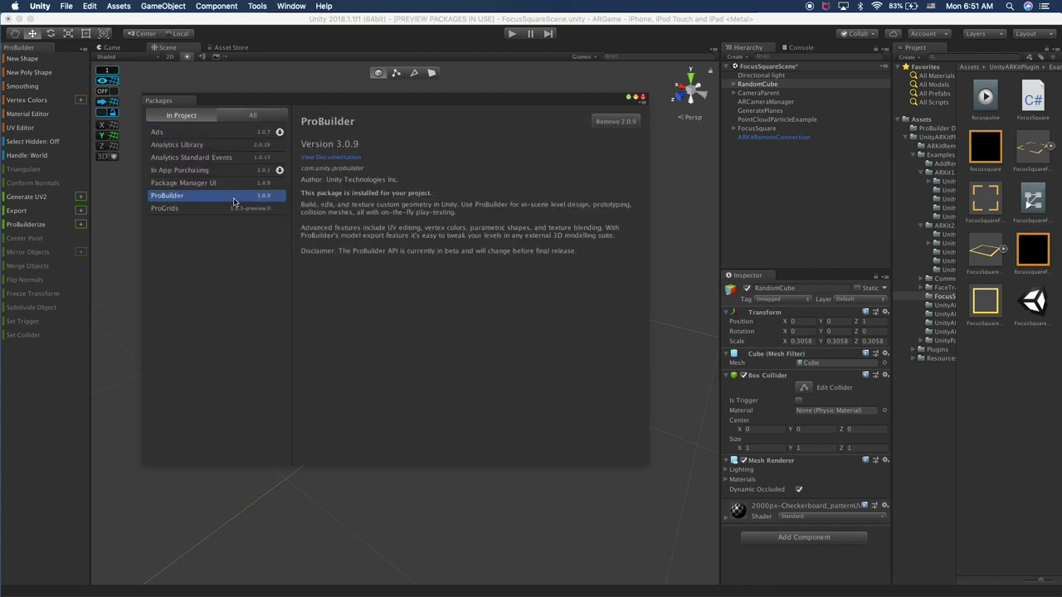
click(175, 213)
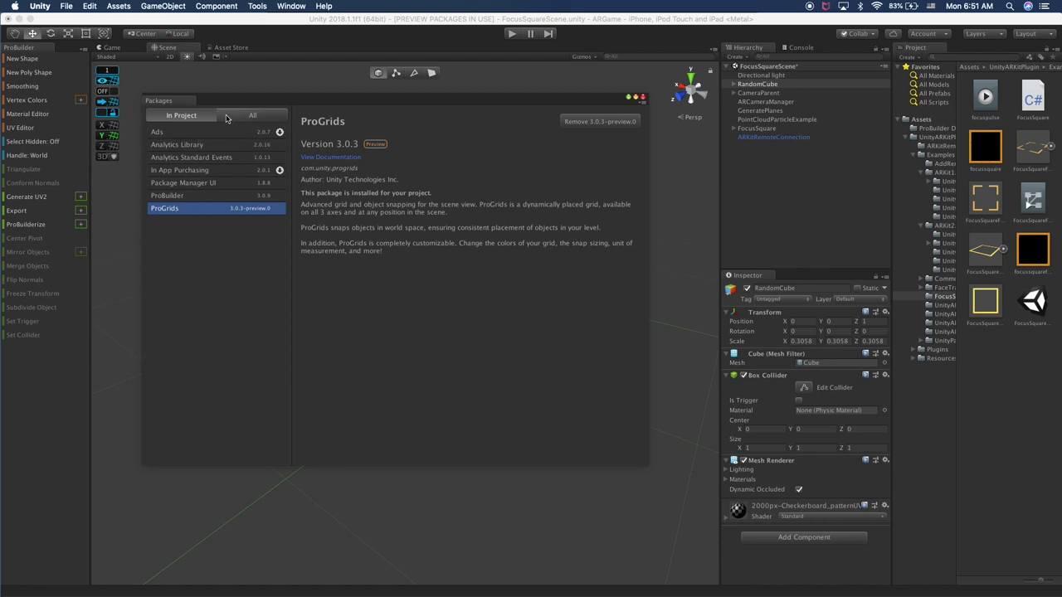
click(252, 116)
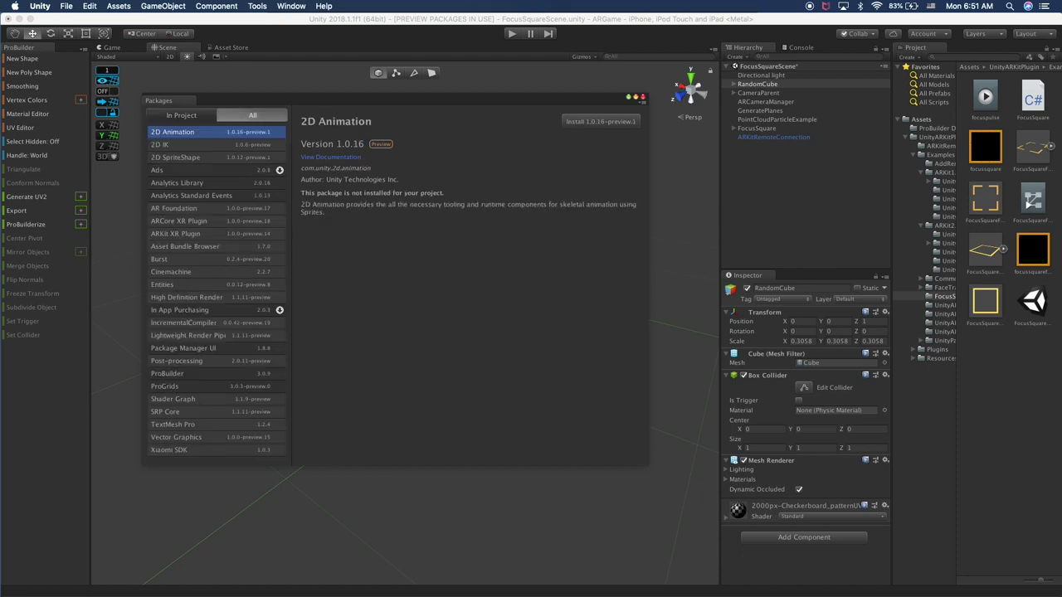
click(199, 375)
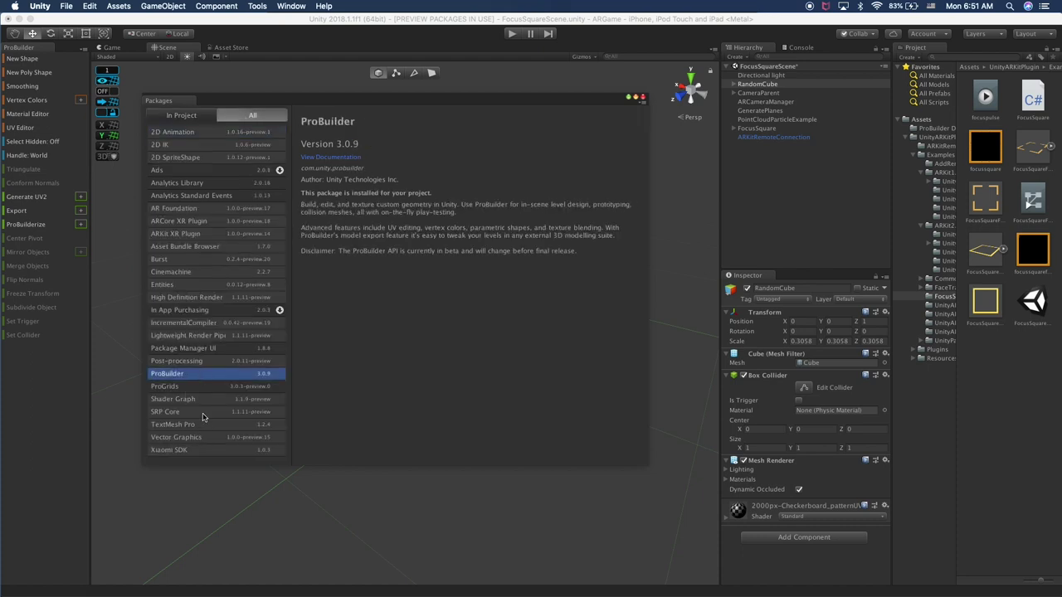
click(217, 387)
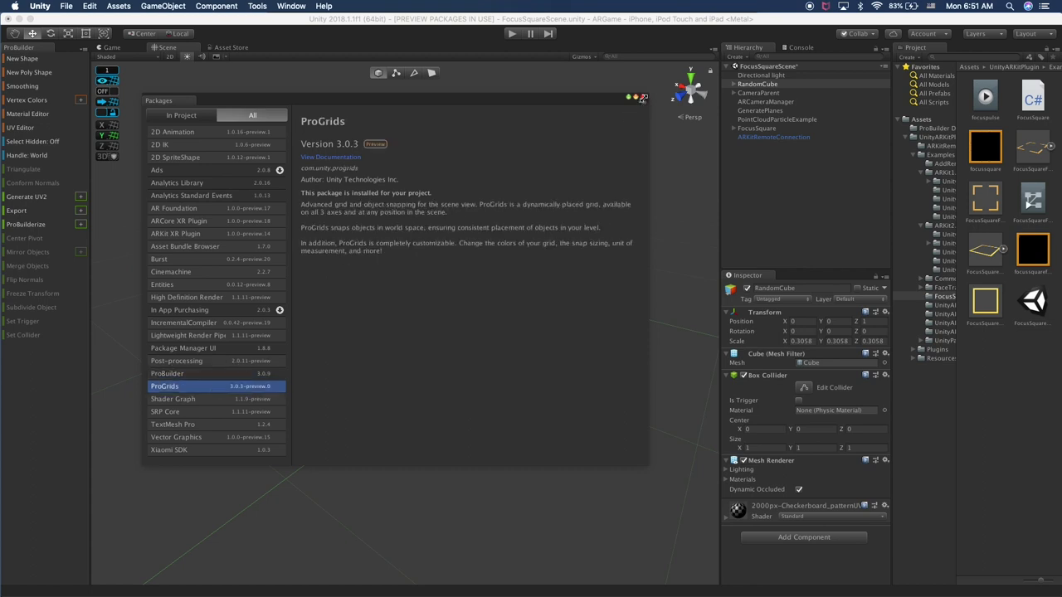
click(642, 98)
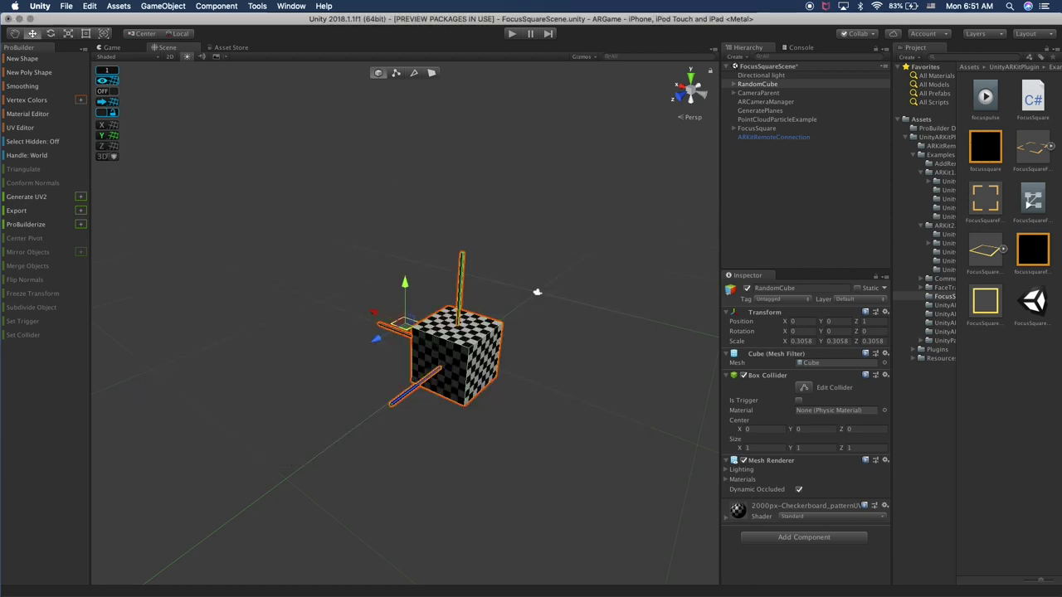
middle_drag(495, 251, 428, 257)
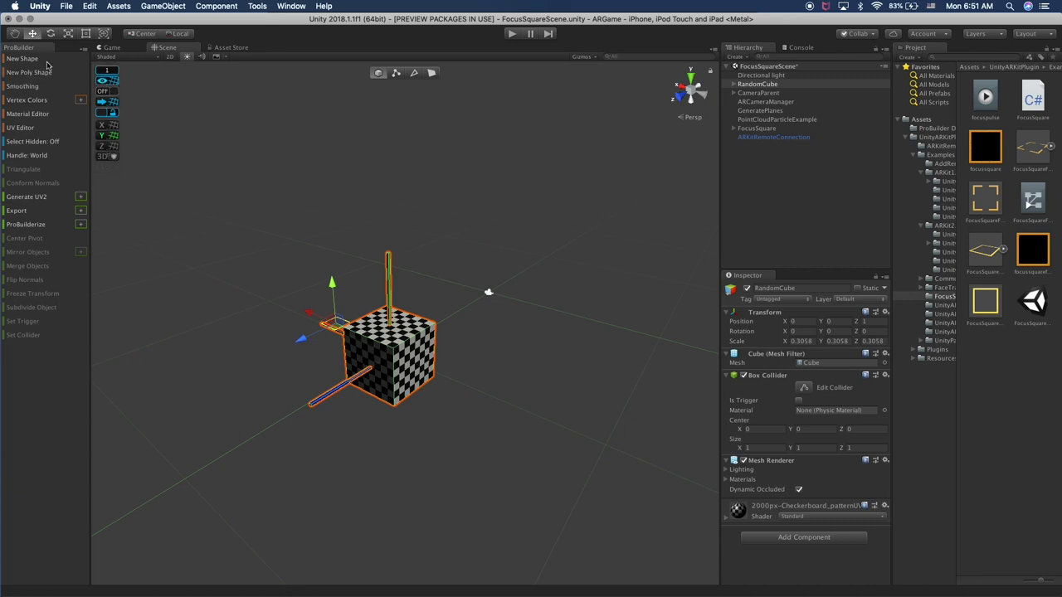
click(259, 7)
mouse_move(278, 36)
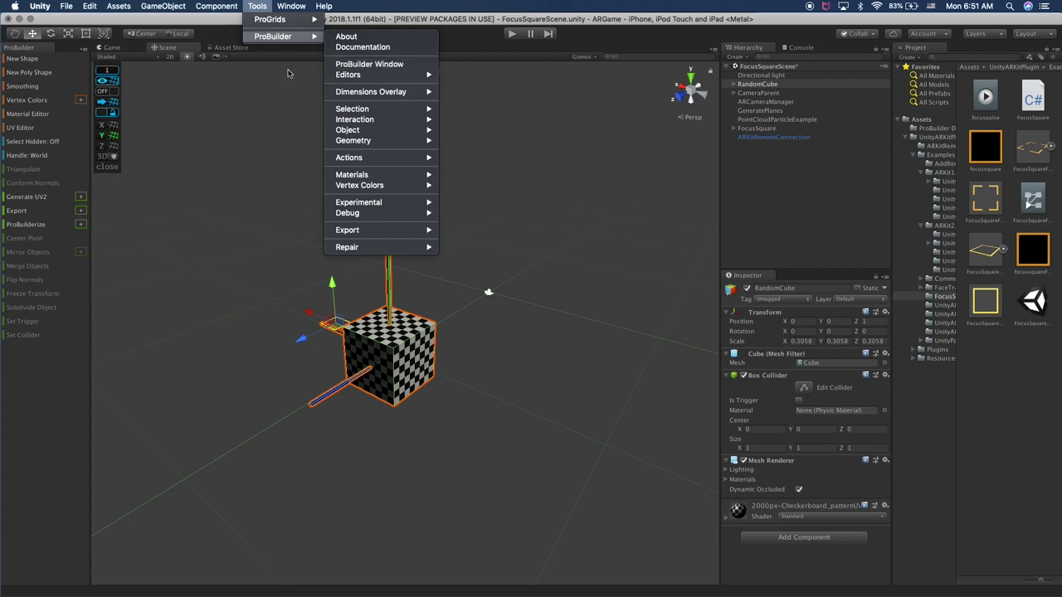
click(225, 50)
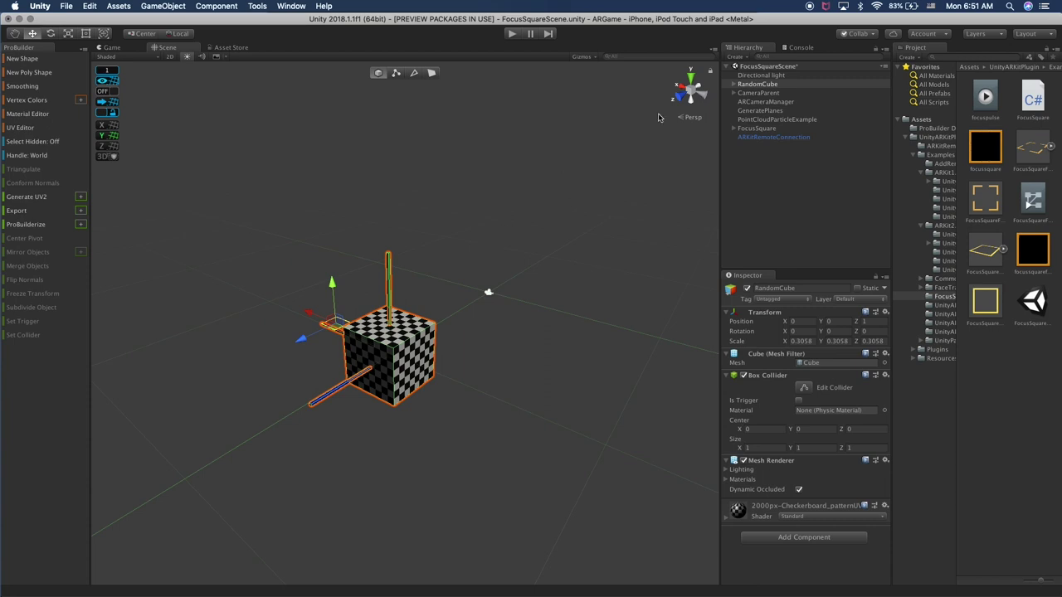
double_click(757, 84)
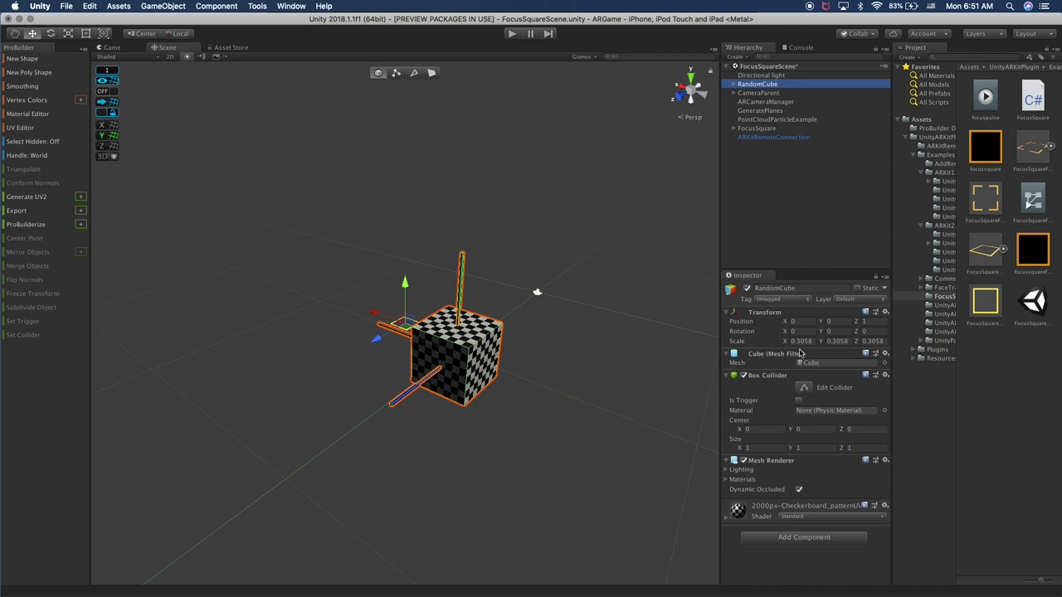
alt+drag(339, 419, 465, 365)
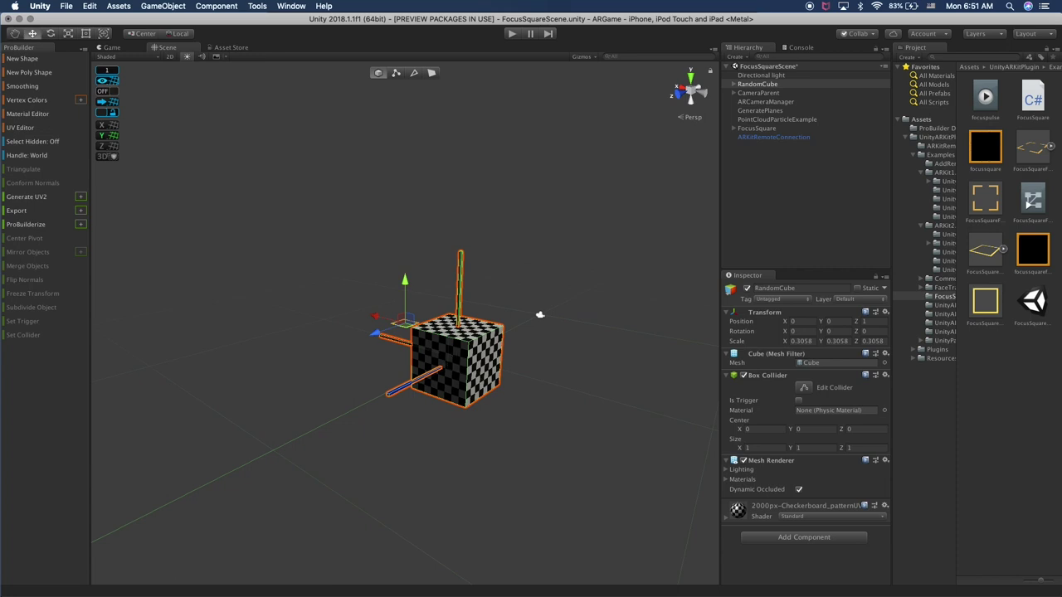
middle_drag(452, 375, 403, 378)
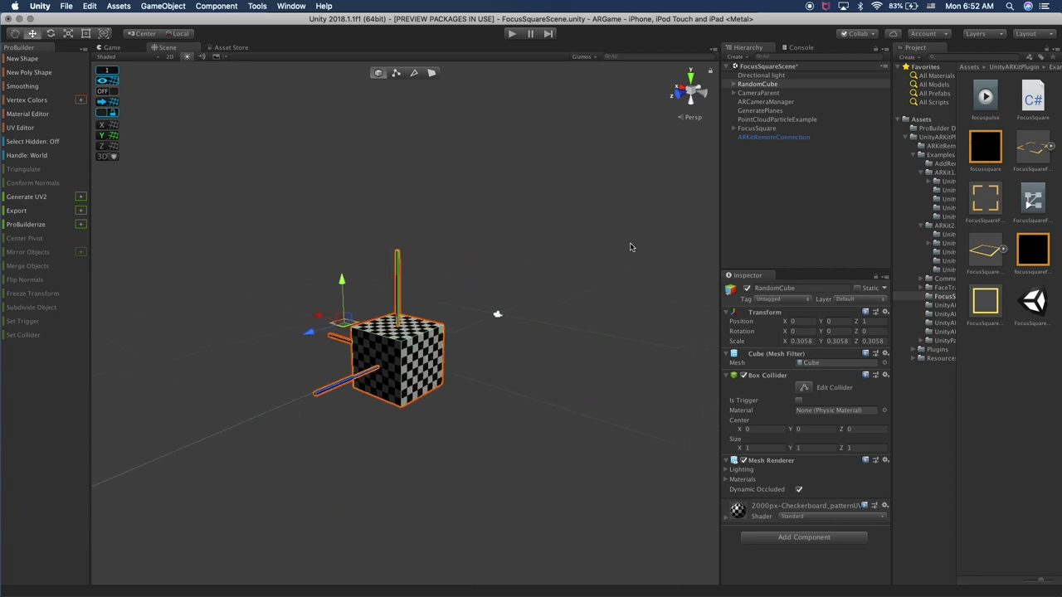
Start a new ProBuilder shape with nothing selected, choose Cylinder and set its height to 1.27
click(772, 168)
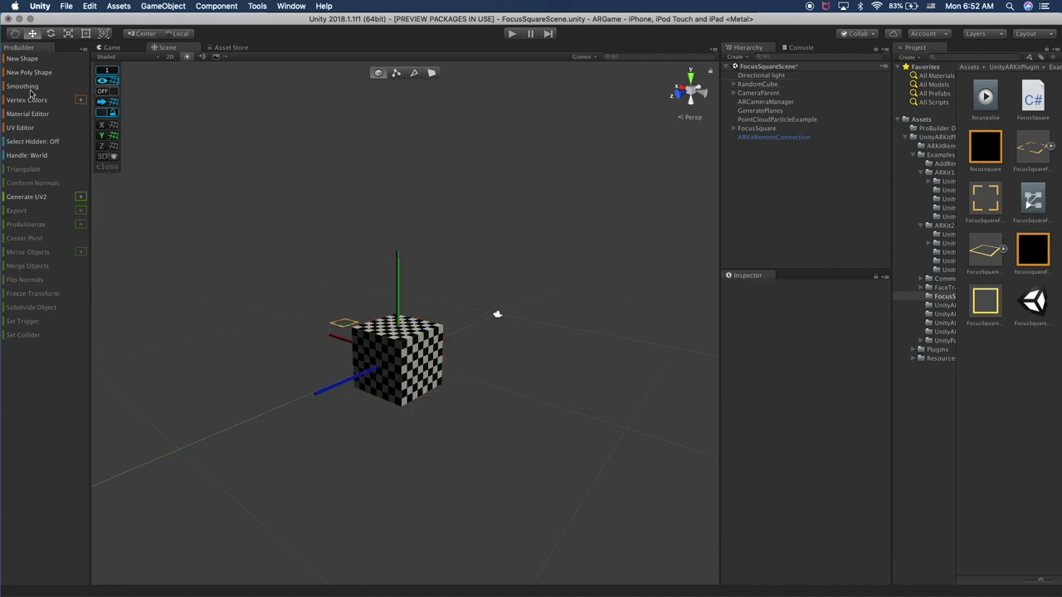
click(23, 59)
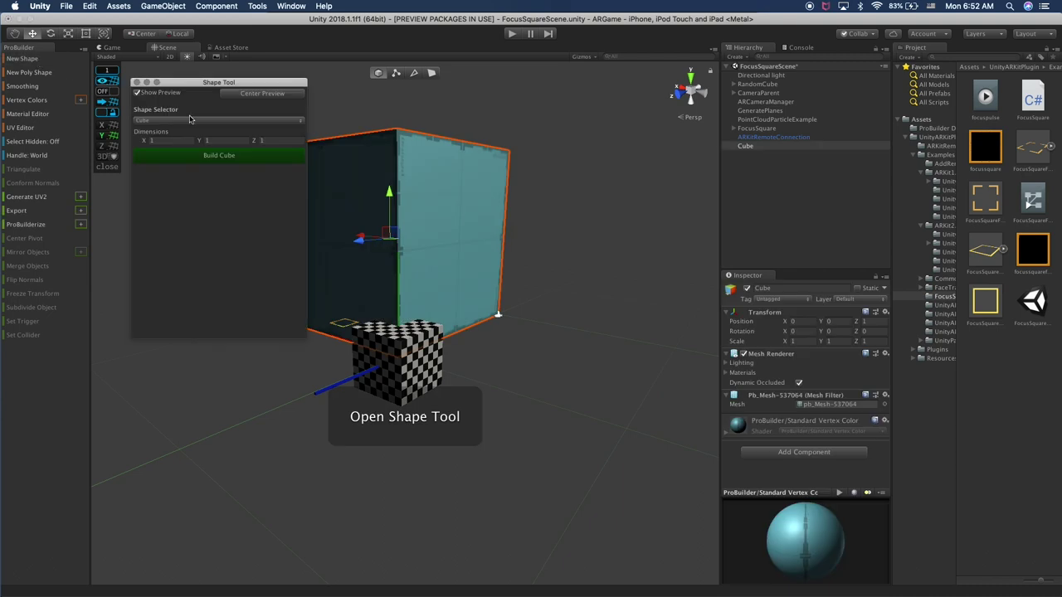
click(232, 120)
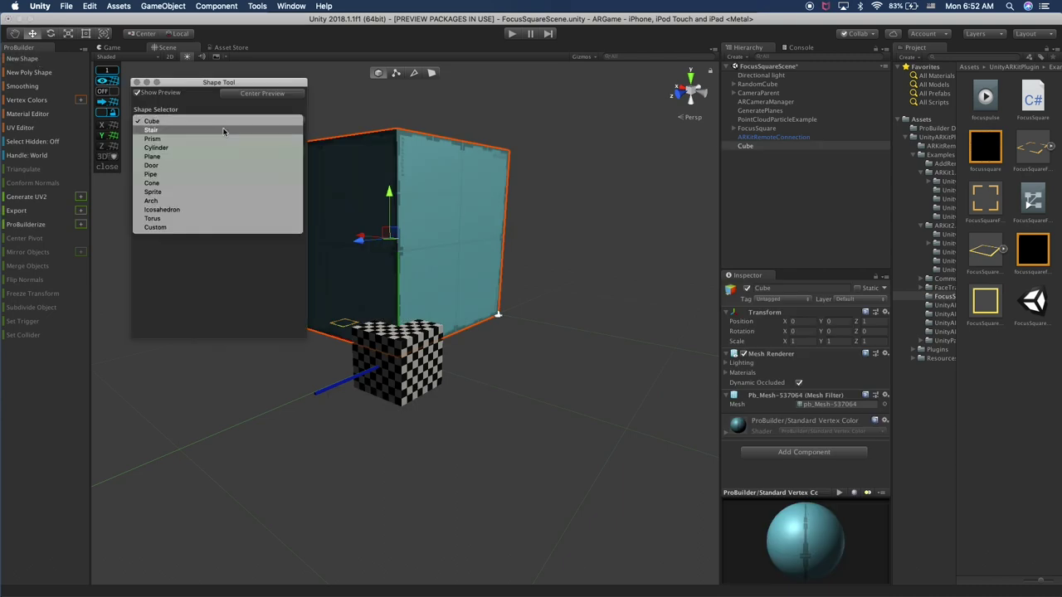
key(Return)
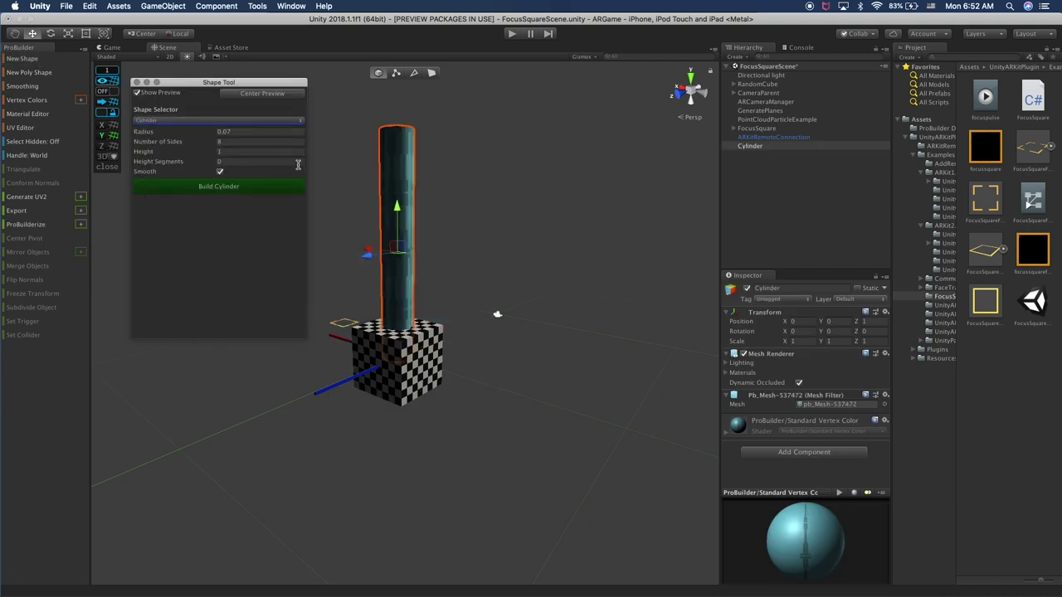
mouse_move(497, 314)
alt+mouse_down()
mouse_move(503, 363)
mouse_move(508, 314)
alt+mouse_up()
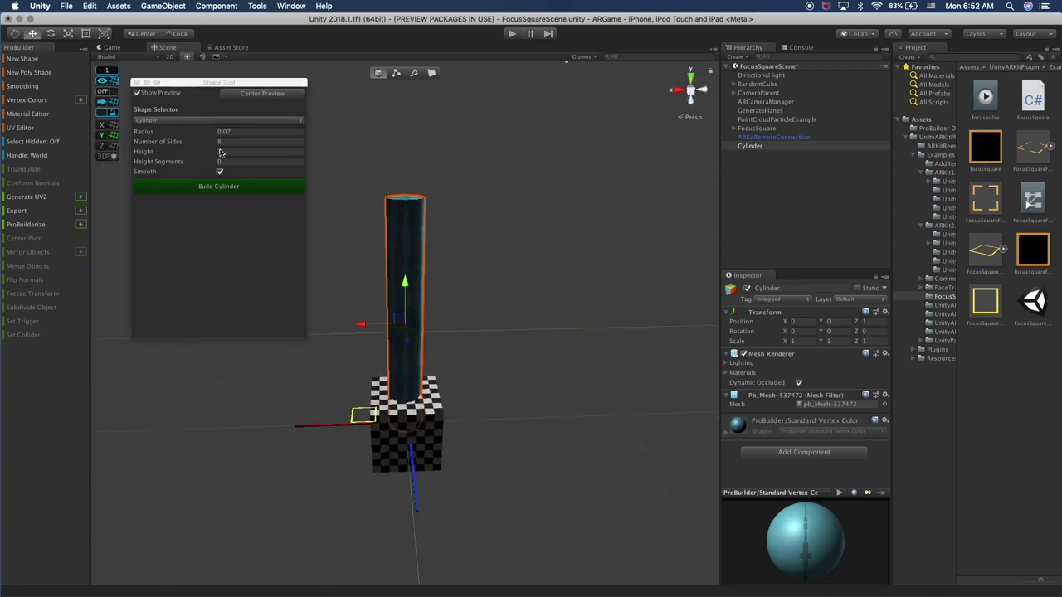
mouse_move(196, 154)
mouse_down()
mouse_move(207, 155)
mouse_move(195, 154)
mouse_up()
click(399, 199)
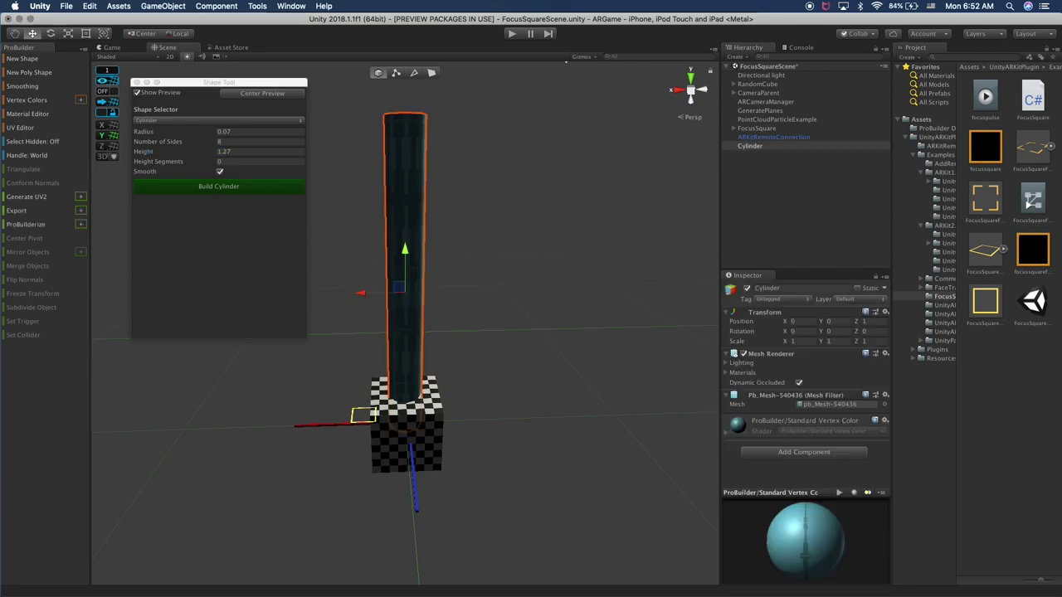
Switch to edge selection mode, set the cylinder's height segments to 4 and build it
drag(196, 165, 215, 166)
alt+drag(411, 197, 340, 205)
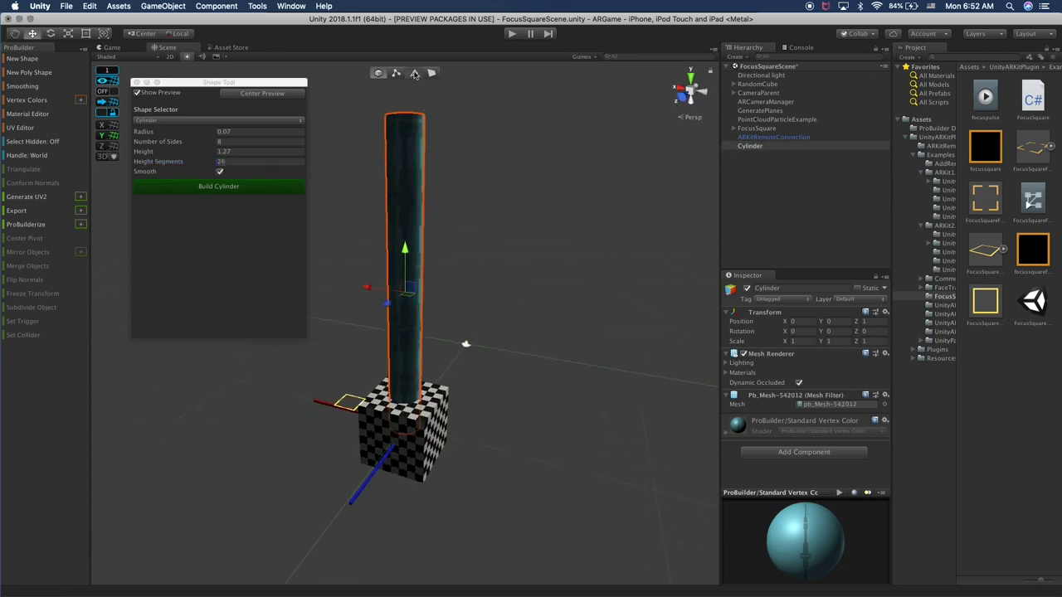
click(414, 72)
alt+drag(442, 109, 421, 224)
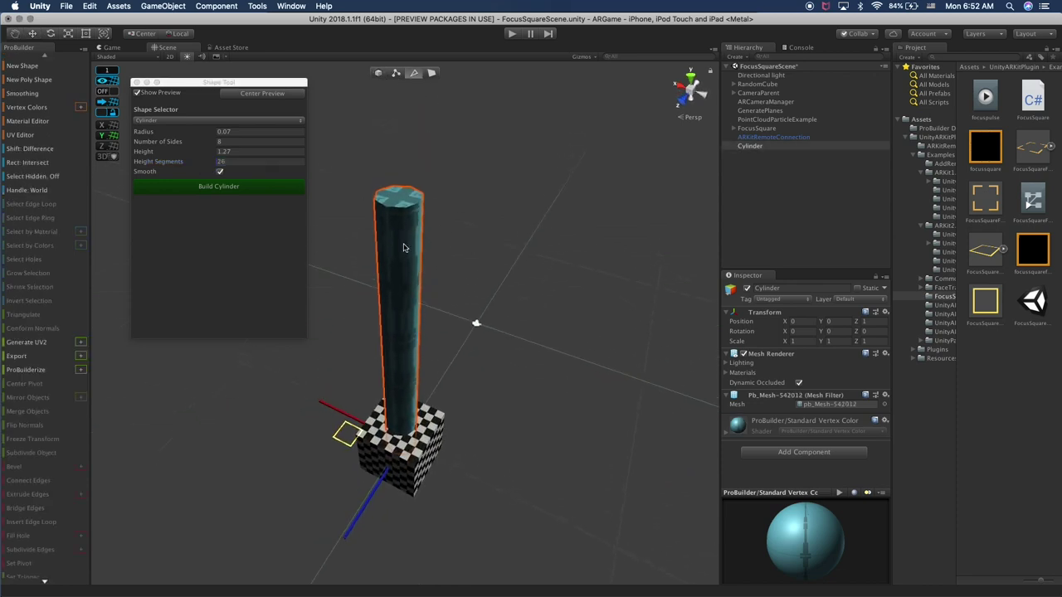
alt+drag(399, 270, 391, 238)
drag(198, 166, 169, 166)
click(228, 161)
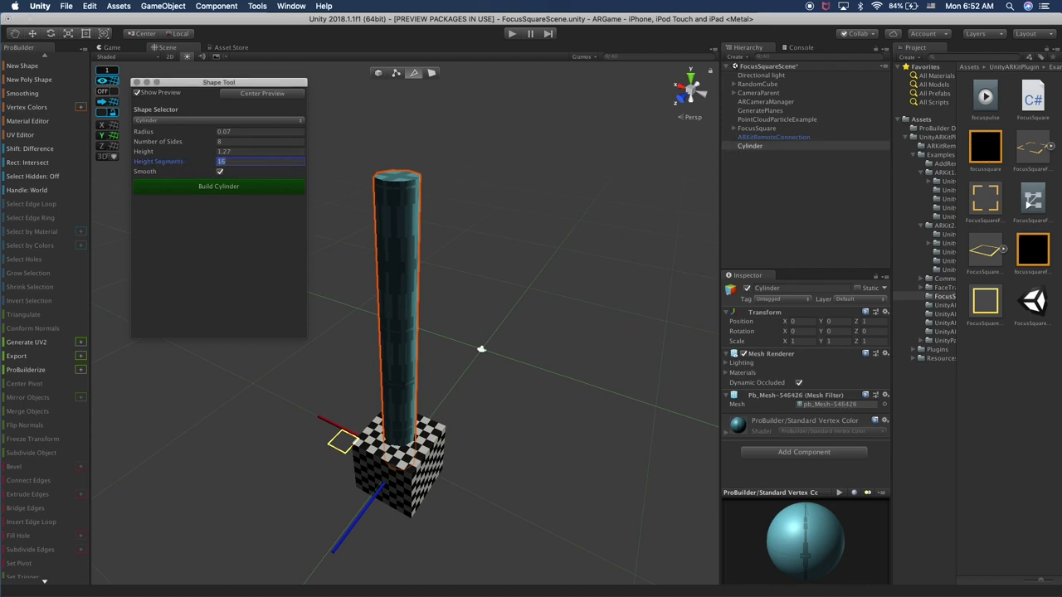
click(222, 187)
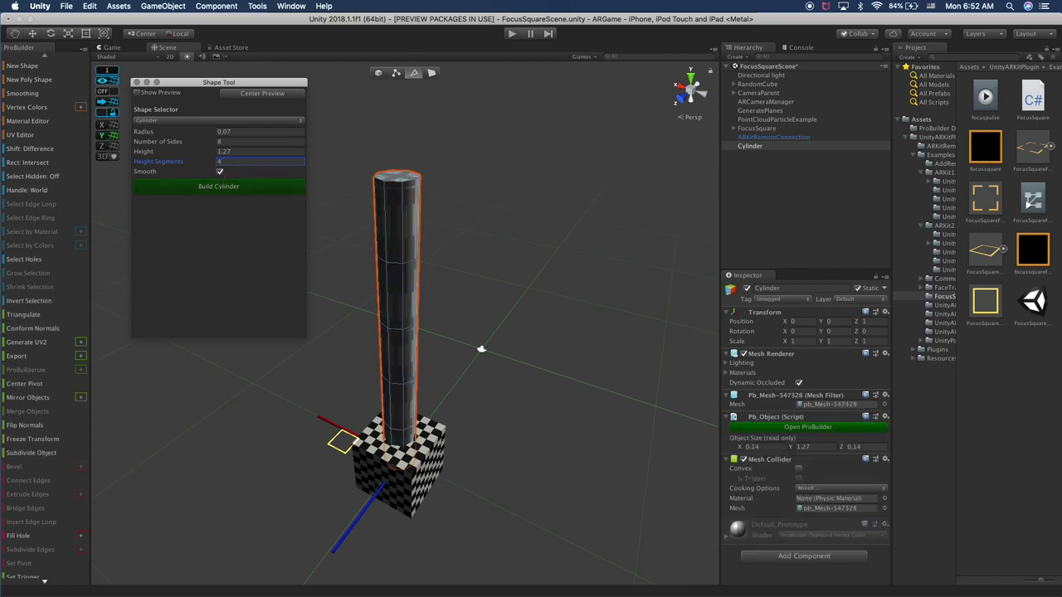
Close the Shape Tool and return to object selection mode
alt+drag(439, 365, 379, 238)
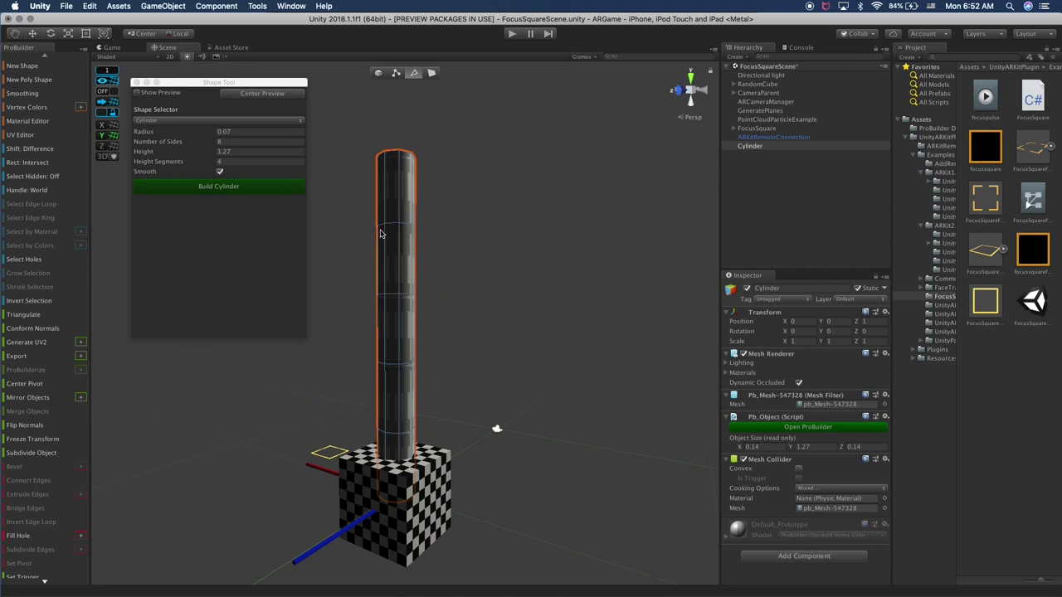
alt+drag(407, 369, 319, 352)
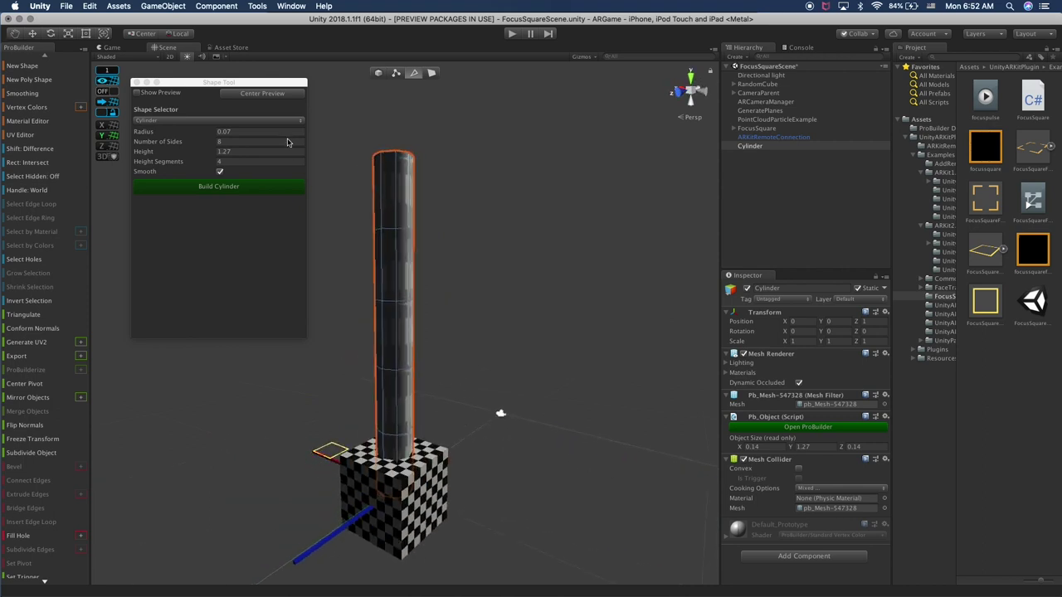
click(131, 82)
click(377, 72)
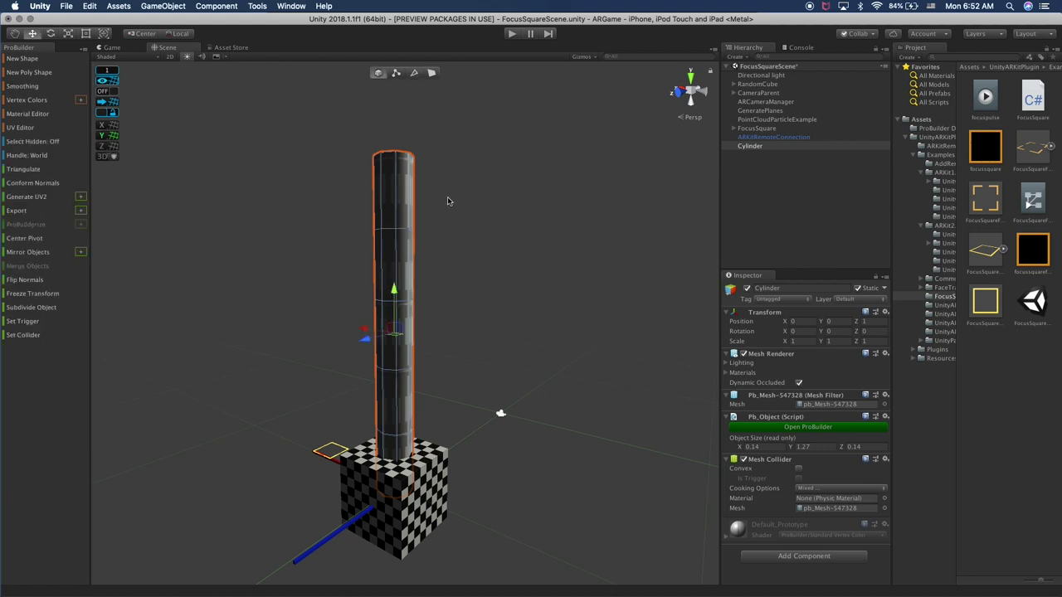
Set the cylinder's Z position to 0 and its Z rotation to 90
alt+drag(410, 358, 443, 362)
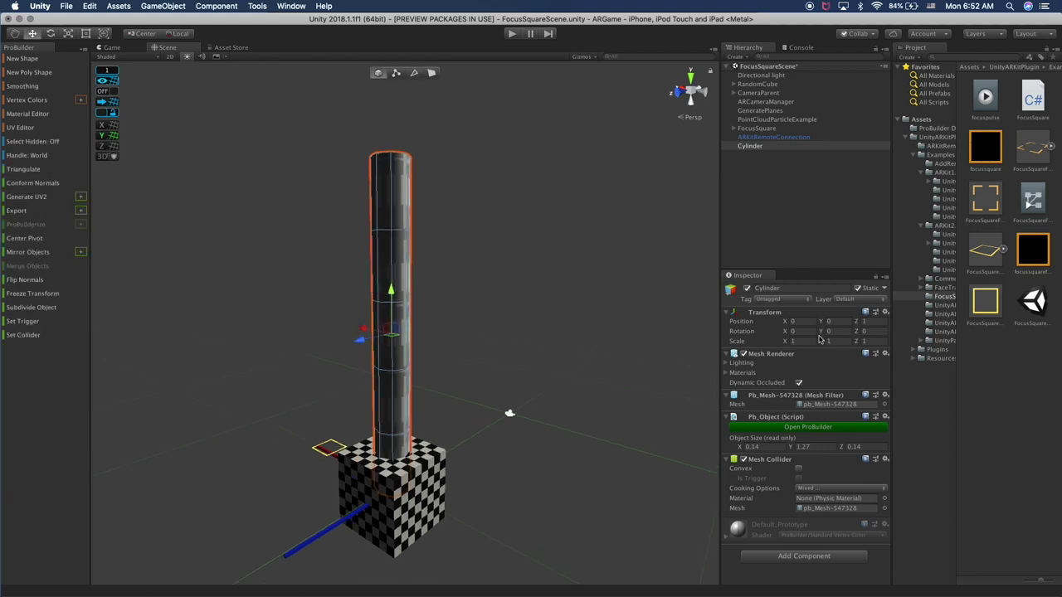
text(0)
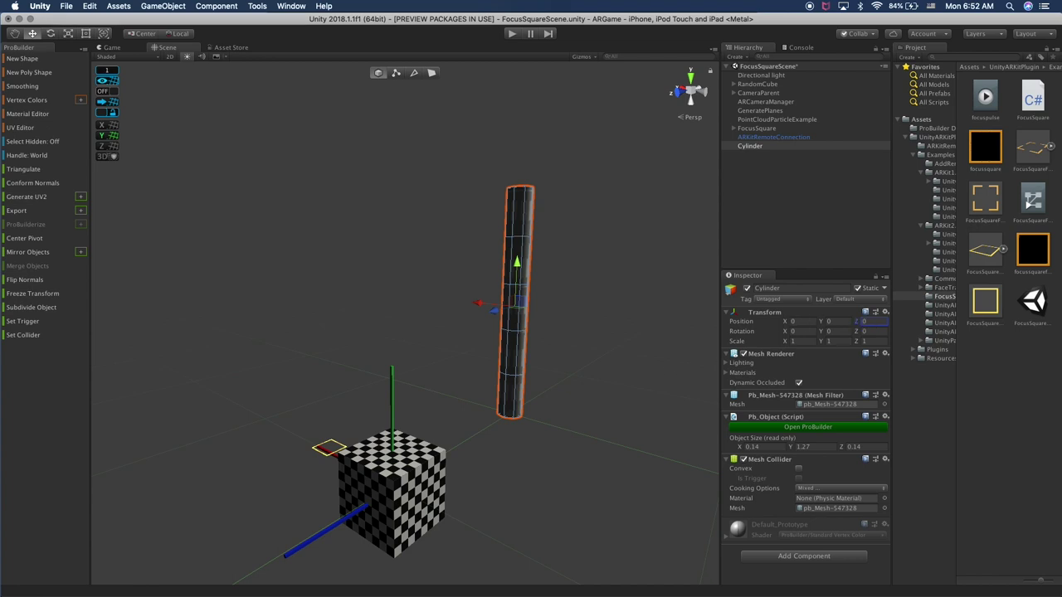
text(f)
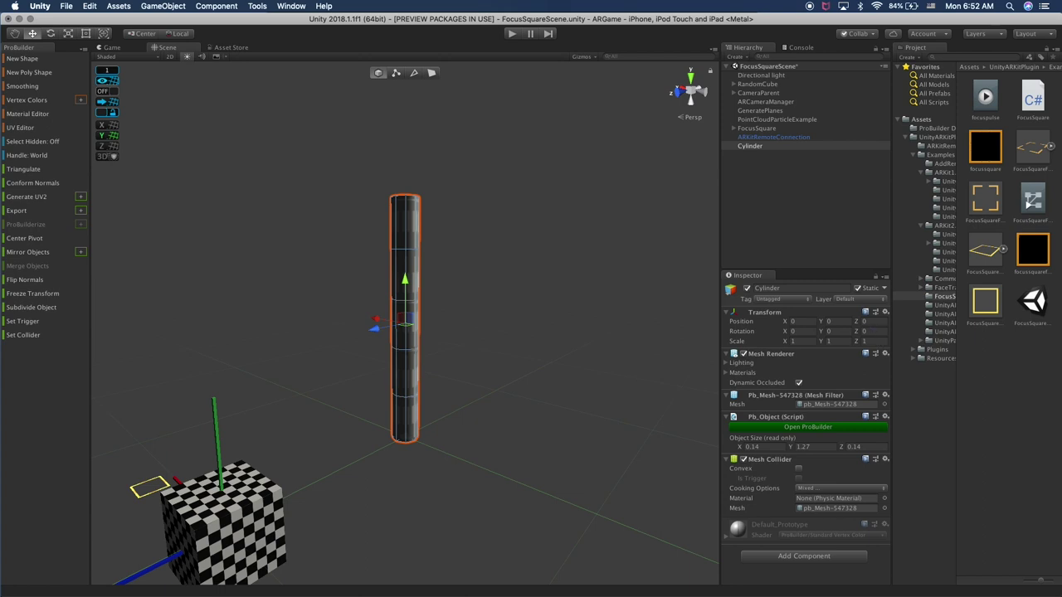
text(90)
key(Return)
alt+drag(570, 446, 427, 392)
Set the ProGrids snap value to 0.125 and close its snap settings
mouse_move(101, 67)
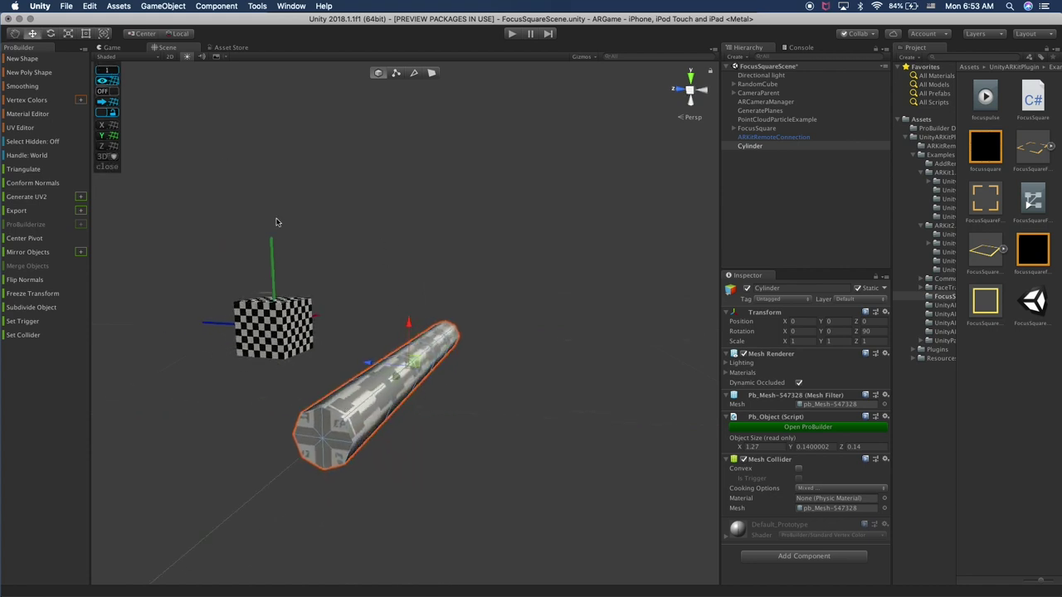
scroll(270, 438, down, 5)
scroll(374, 340, up, 3)
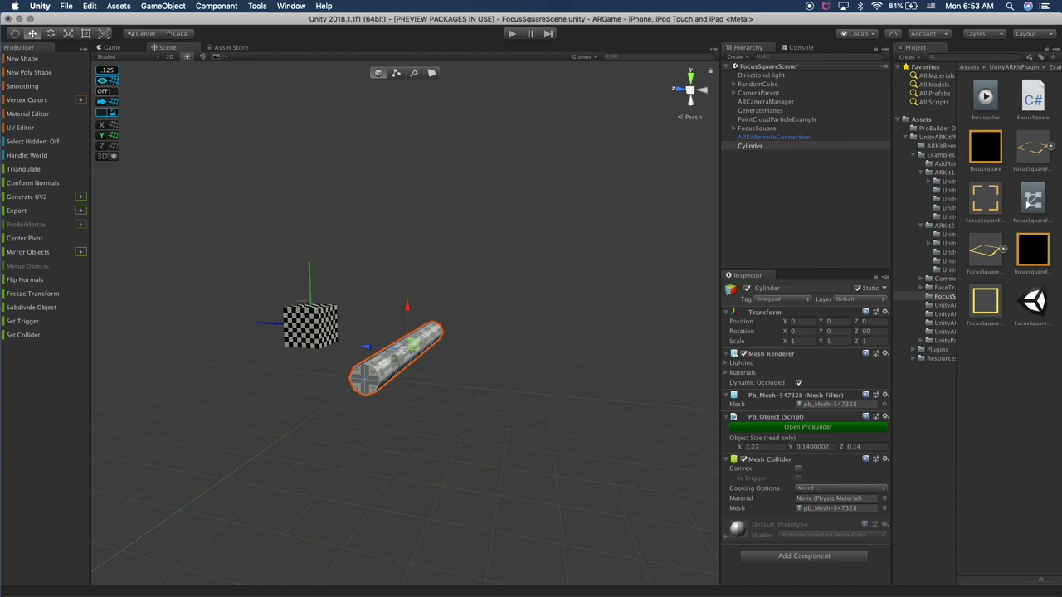
click(107, 72)
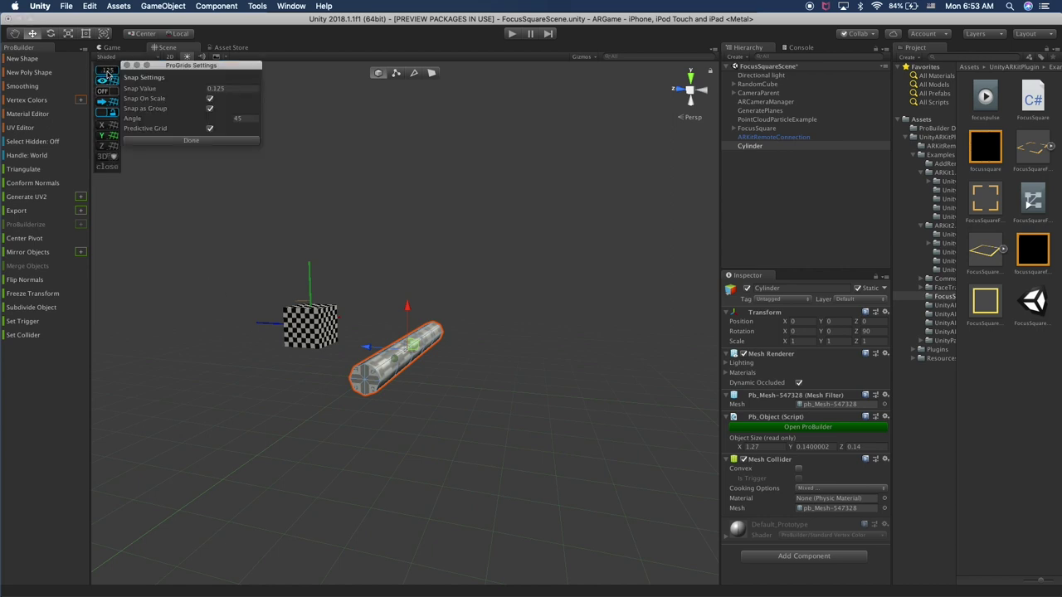
click(207, 88)
click(127, 65)
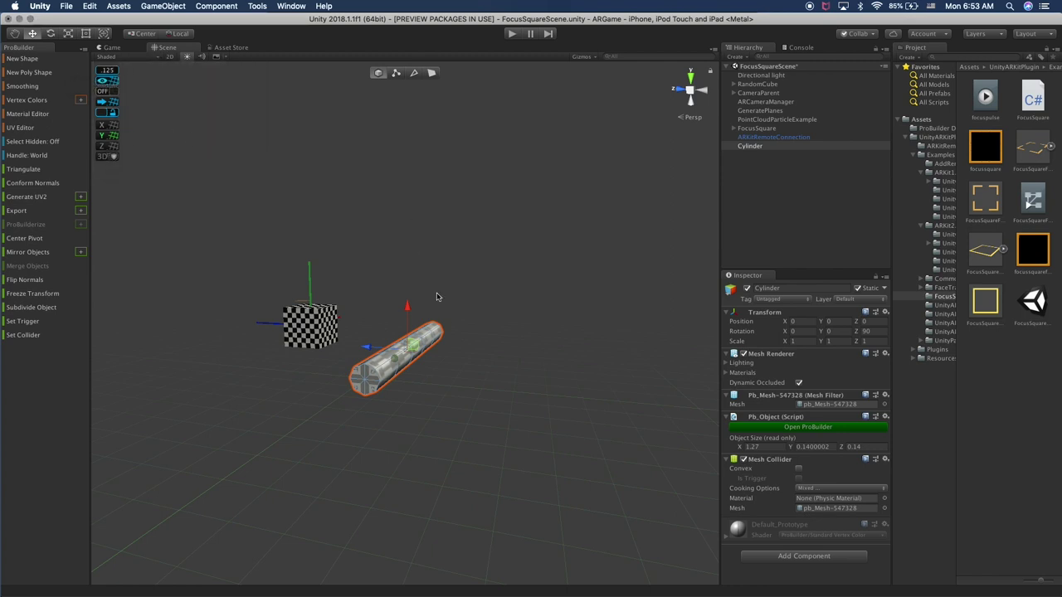
Rename the Cylinder object to Dynamite
scroll(458, 356, up, 5)
alt+drag(459, 356, 390, 415)
click(742, 148)
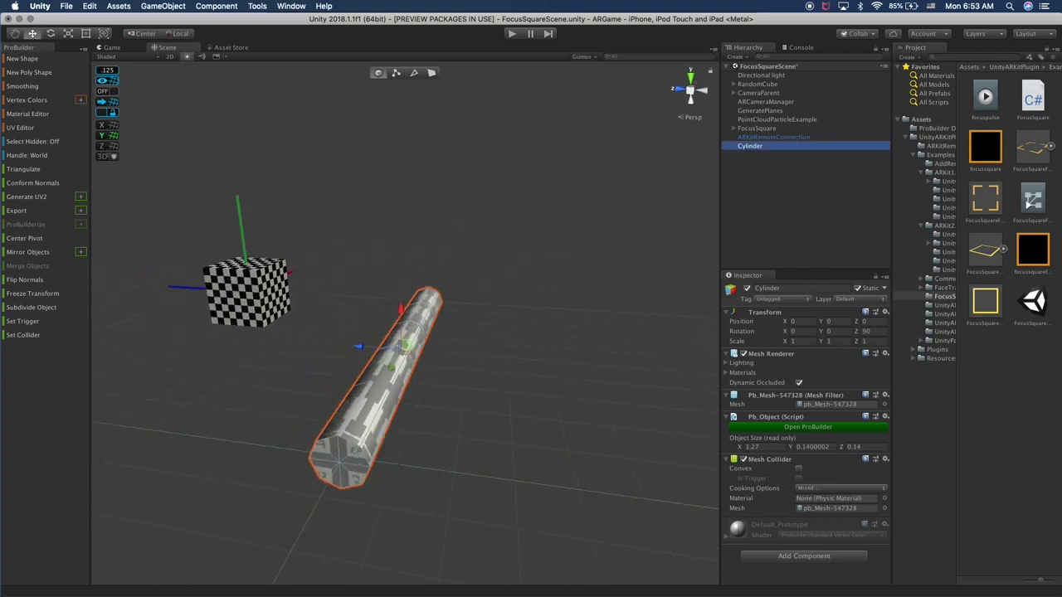
click(748, 147)
text(Dya)
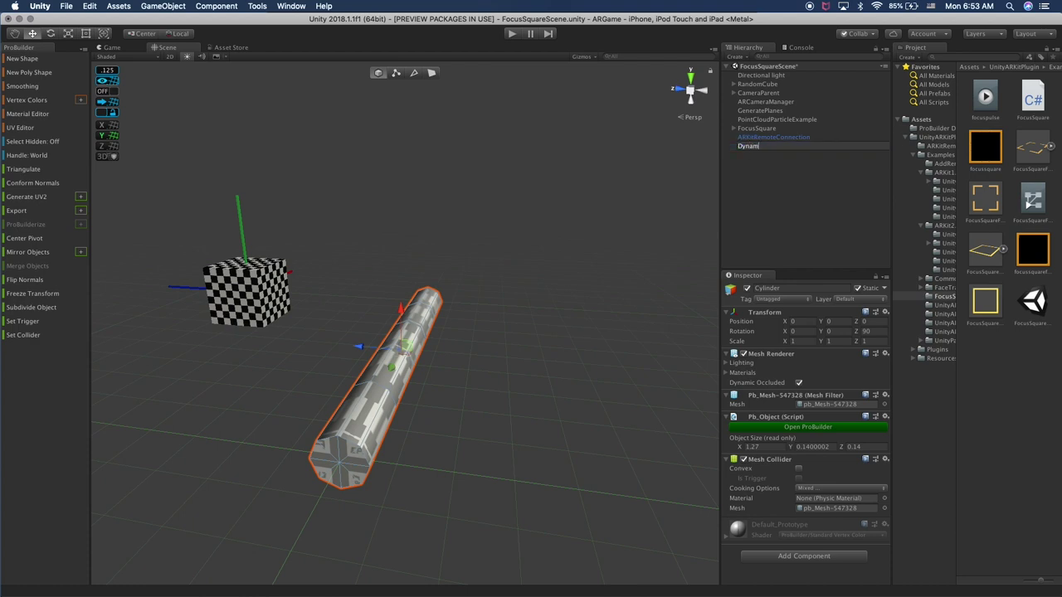
key(Return)
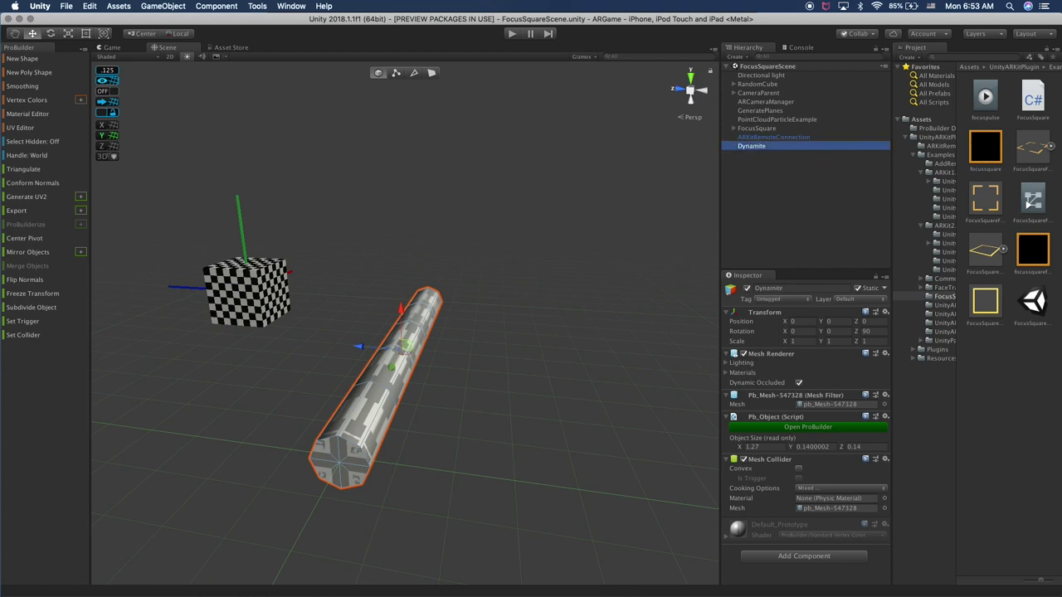
Create an empty object, move it out of Dynamite to the scene's root level and rename it DynamiteGroup
right_click(782, 187)
click(803, 278)
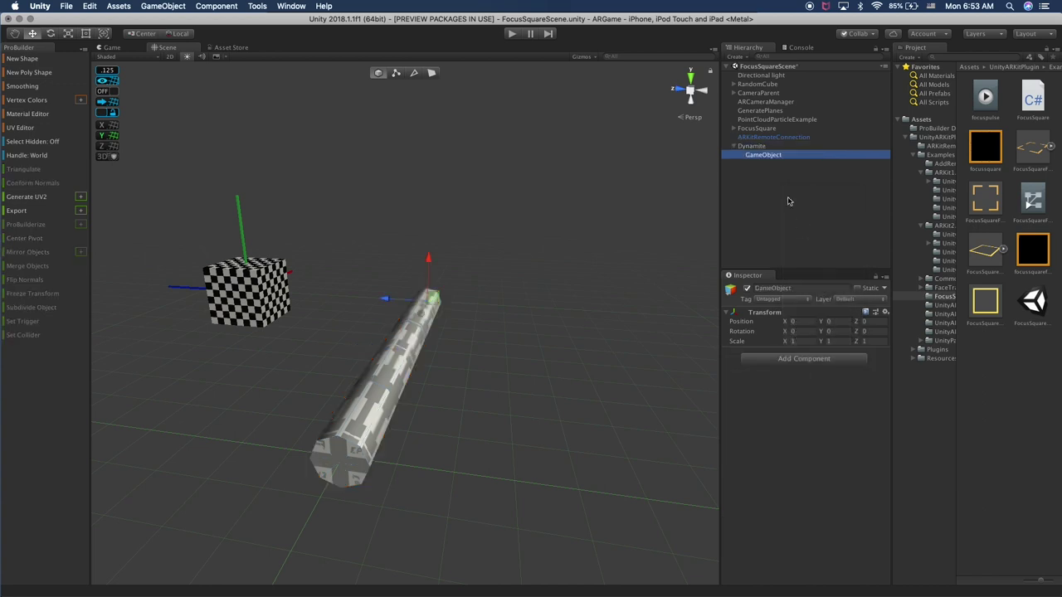
drag(767, 157, 744, 144)
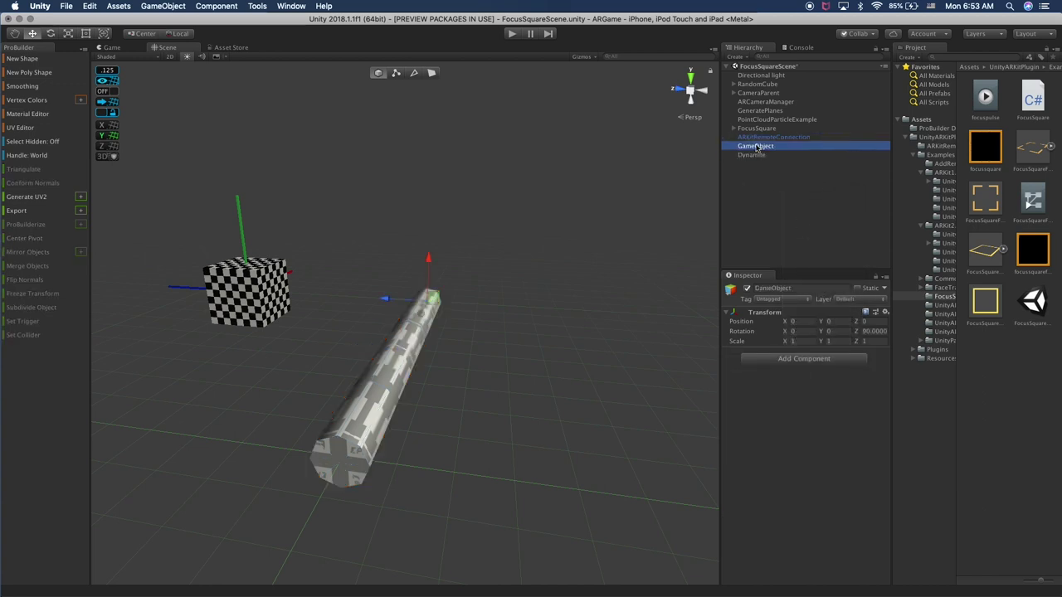
key(Return)
text(Dyn)
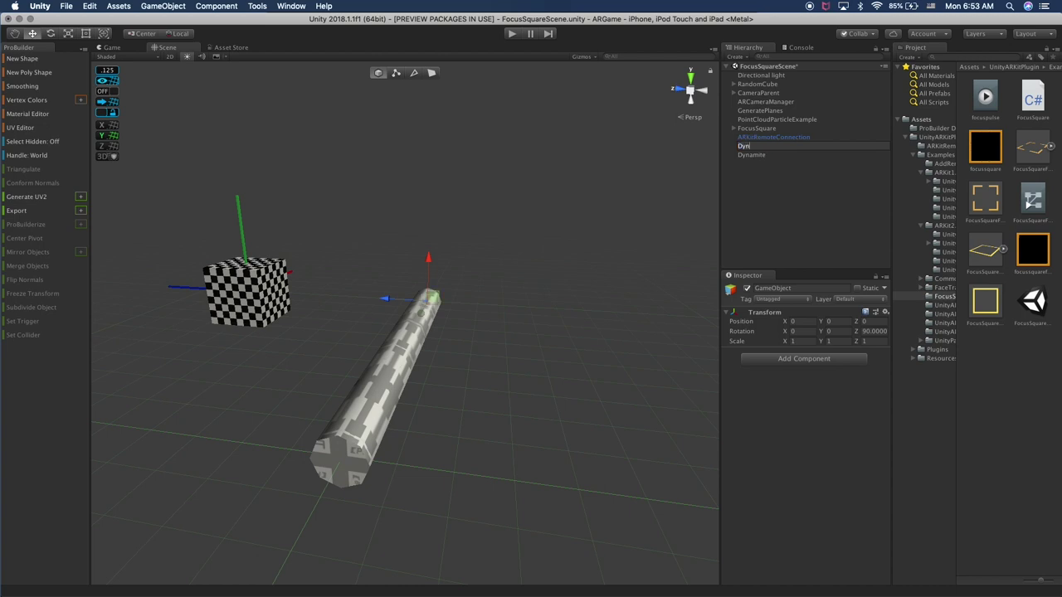
text(amiteGroup)
key(Return)
Nest Dynamite under DynamiteGroup and set the group's Z rotation to 0
click(748, 155)
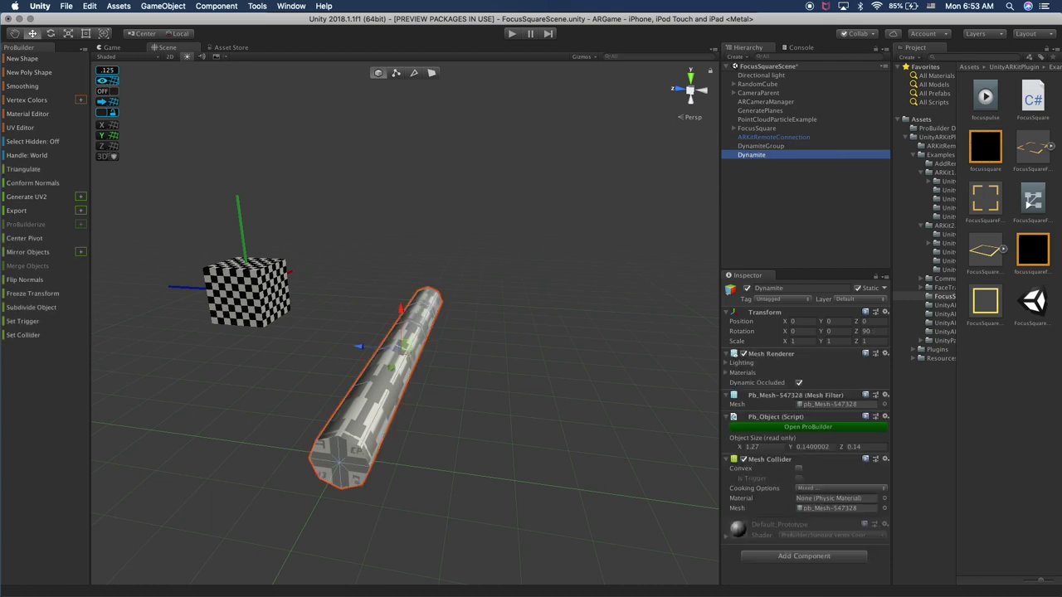
drag(752, 157, 761, 147)
click(757, 147)
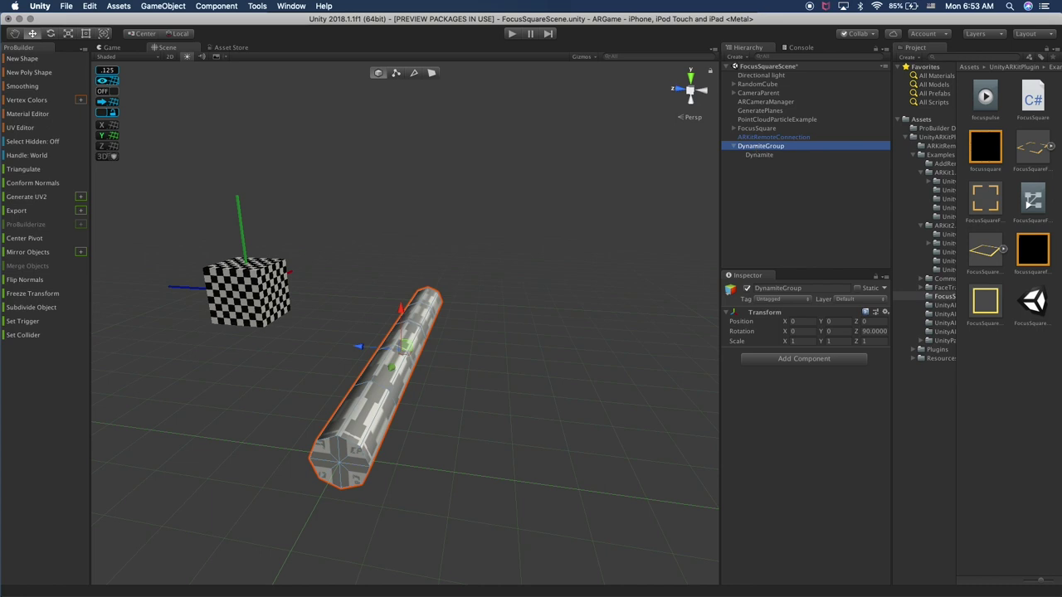
click(866, 331)
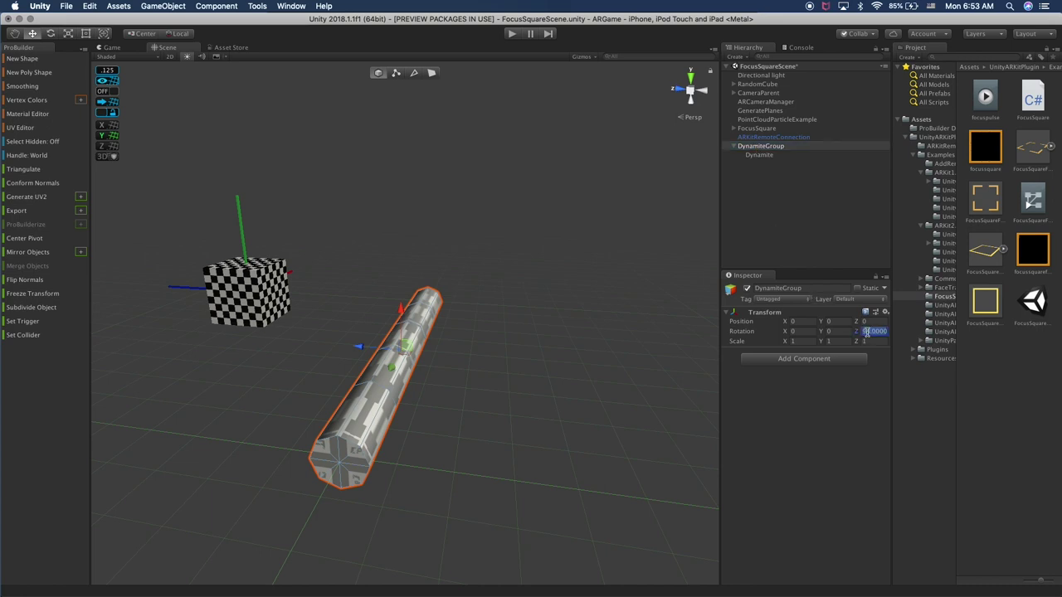
text(0)
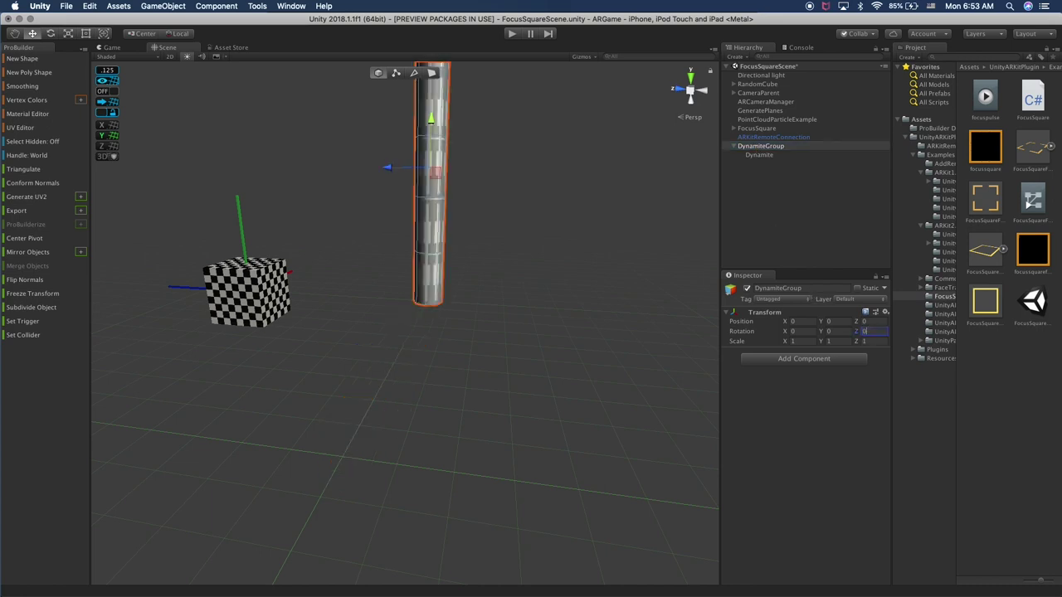
Set the nested Dynamite's Z rotation to 90 and check the transforms of both the group and its child
click(778, 155)
click(871, 331)
text(90)
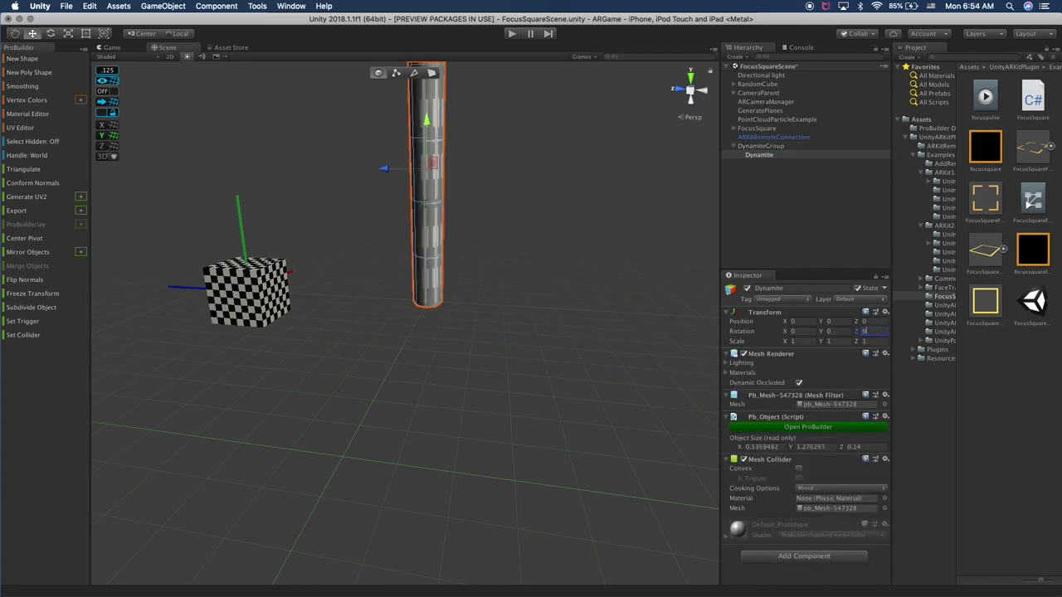
click(776, 147)
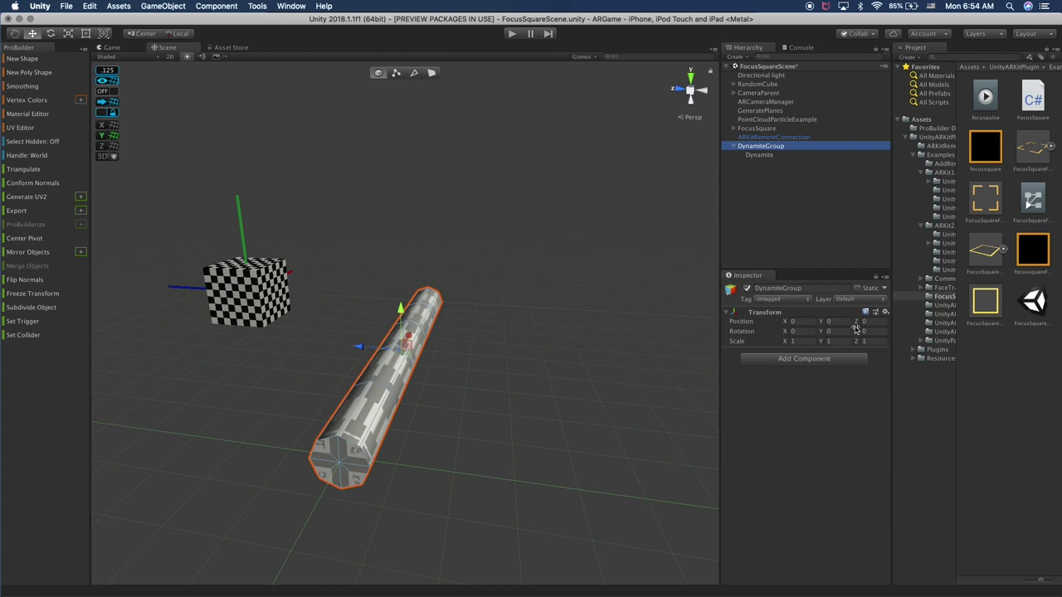
click(768, 156)
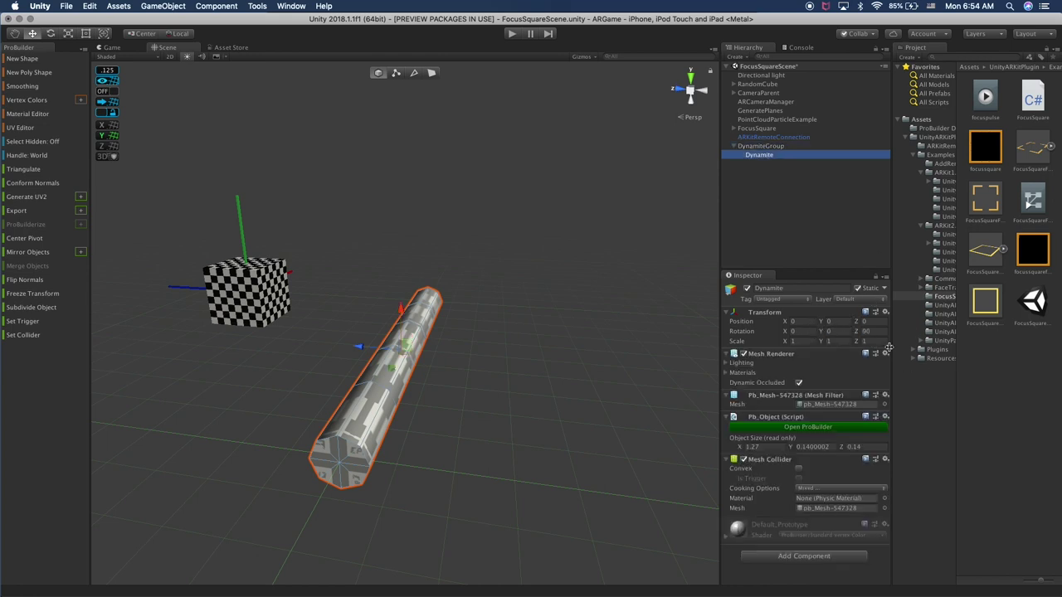
click(755, 147)
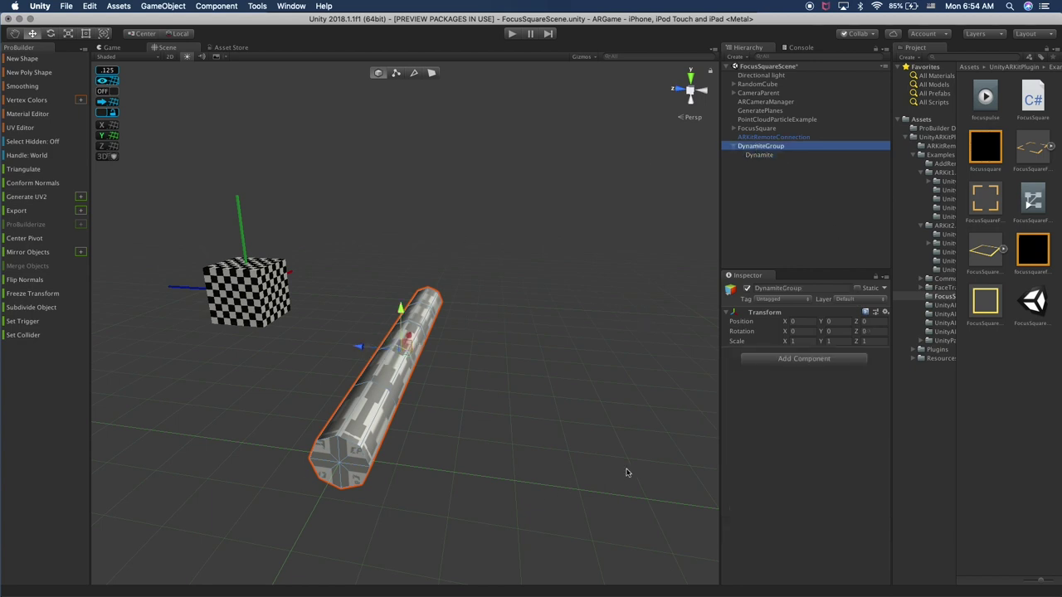
alt+drag(488, 402, 564, 365)
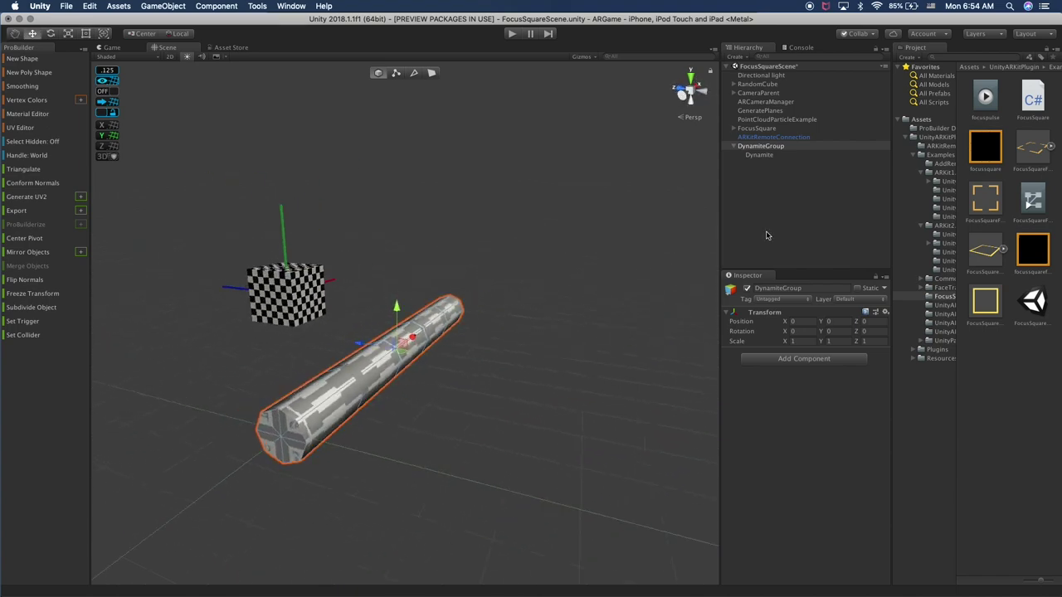
Duplicate Dynamite twice and, viewing it end-on from the left side, move one copy along Z to about -0.142, beside the original
click(764, 155)
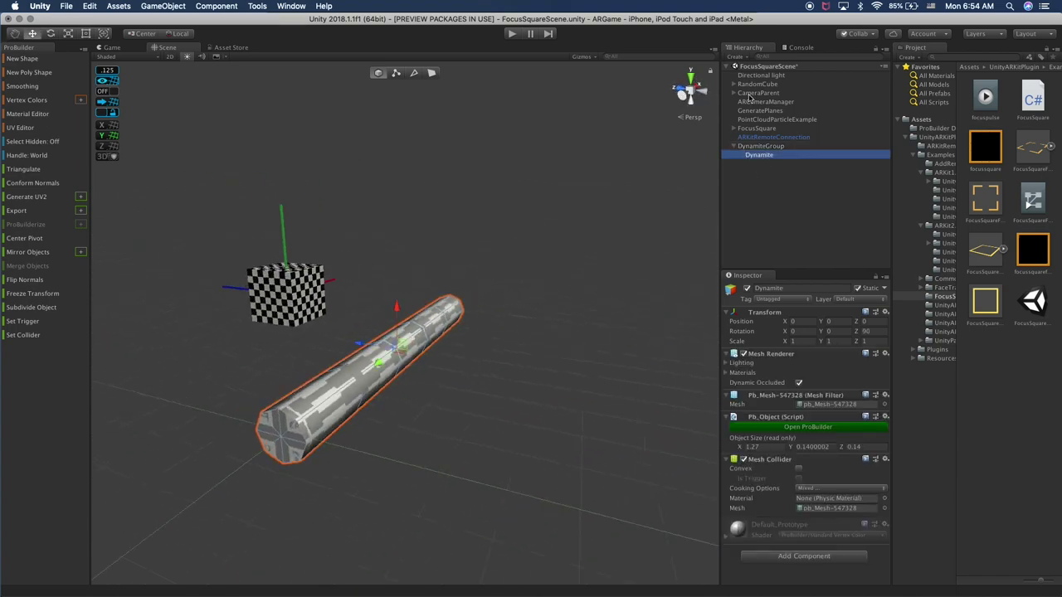
click(708, 94)
click(703, 91)
click(676, 89)
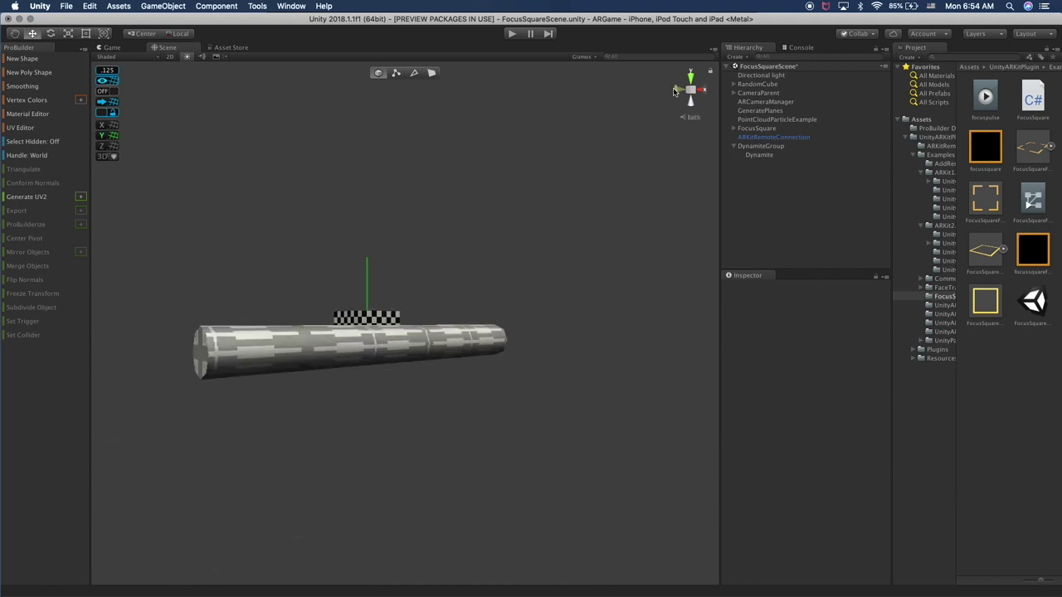
click(384, 370)
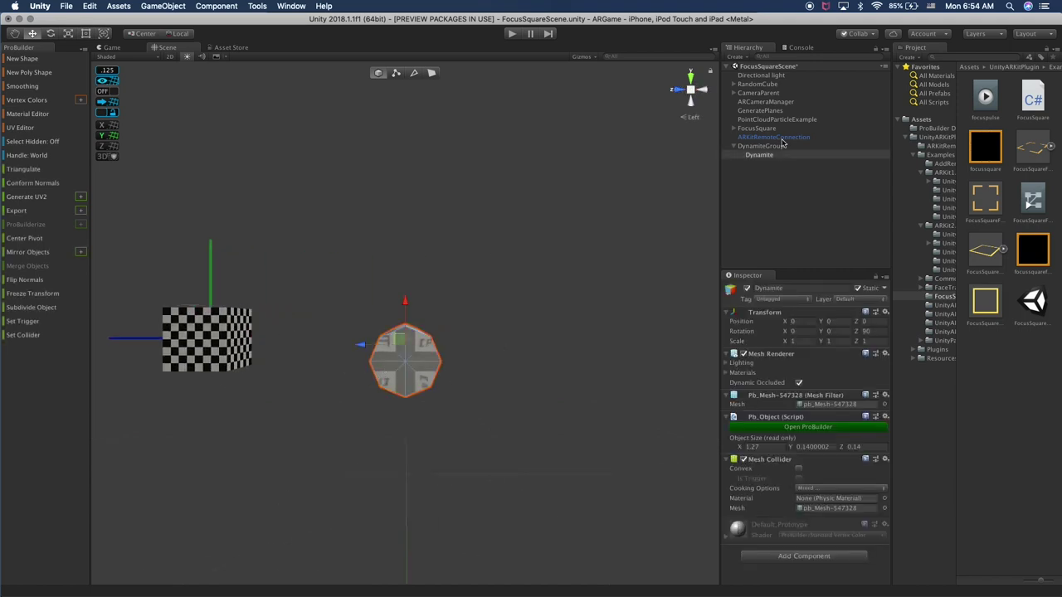
click(772, 155)
key(super+d)
key(super+d)
drag(362, 344, 433, 344)
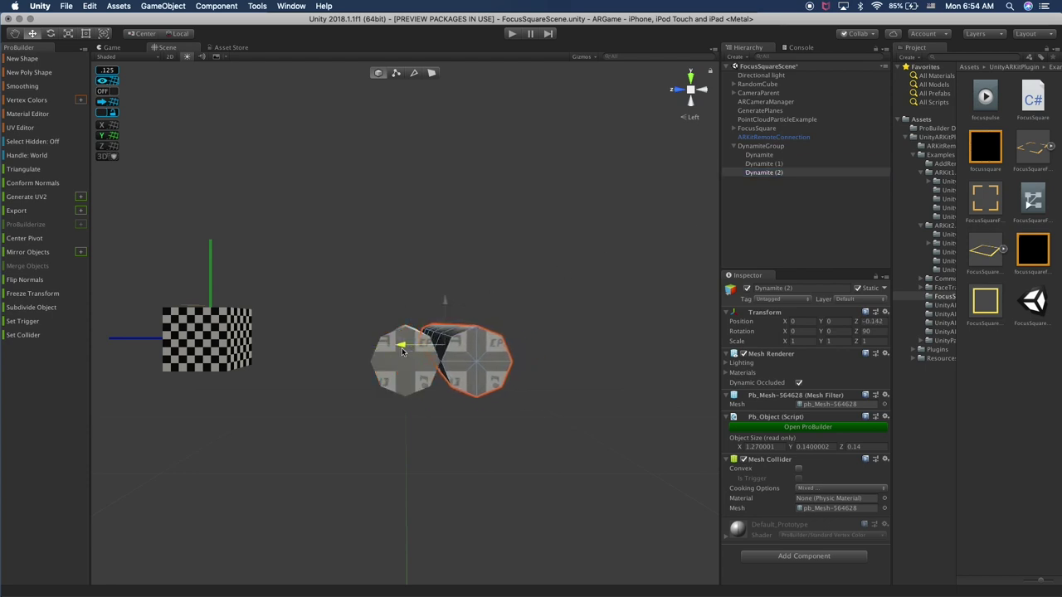
In an orthographic left view, fine-tune the moved copy to Z -0.14 and place the other copy beside it at Z about -0.282
click(689, 89)
middle_drag(574, 257, 560, 261)
scroll(560, 263, up, 5)
scroll(559, 262, up, 2)
drag(401, 370, 398, 373)
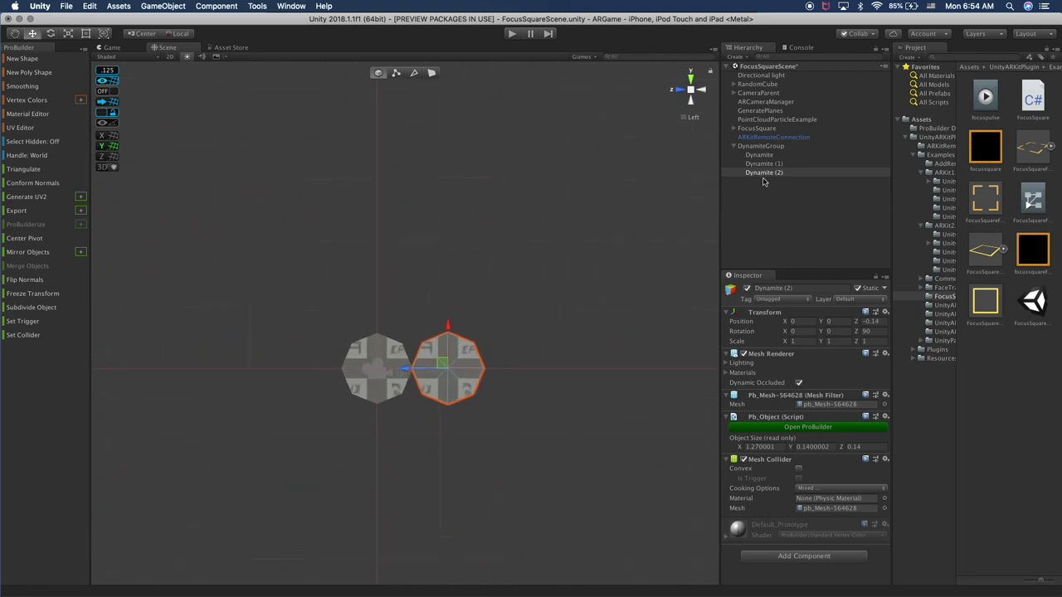
click(777, 165)
drag(332, 368, 476, 370)
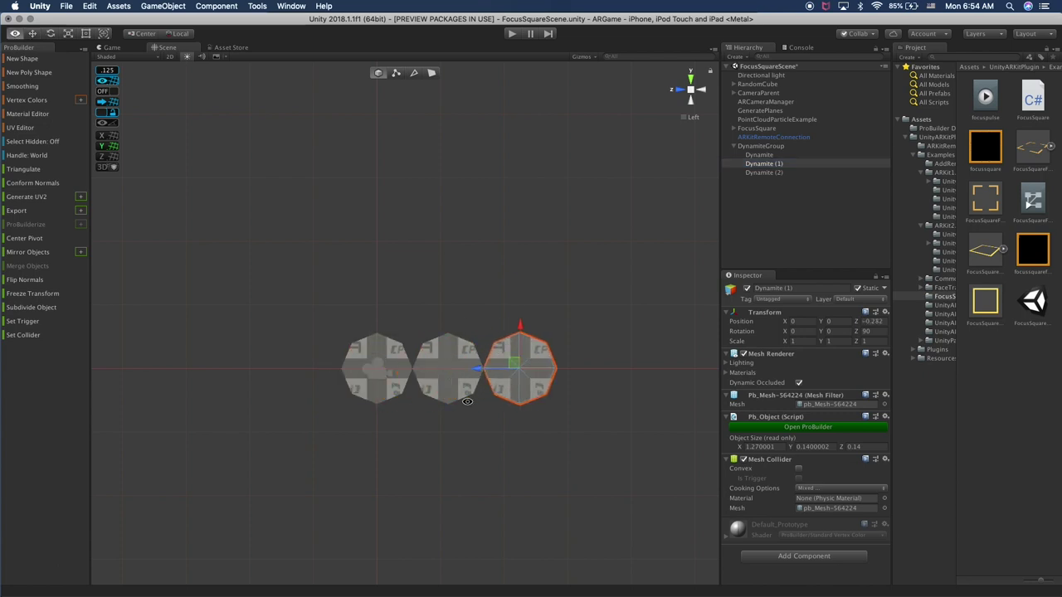
Duplicate the two outer sticks of the row and raise the copies to Y about 0.118
shift+click(369, 357)
click(592, 331)
click(526, 370)
shift+click(390, 356)
click(405, 334)
click(384, 363)
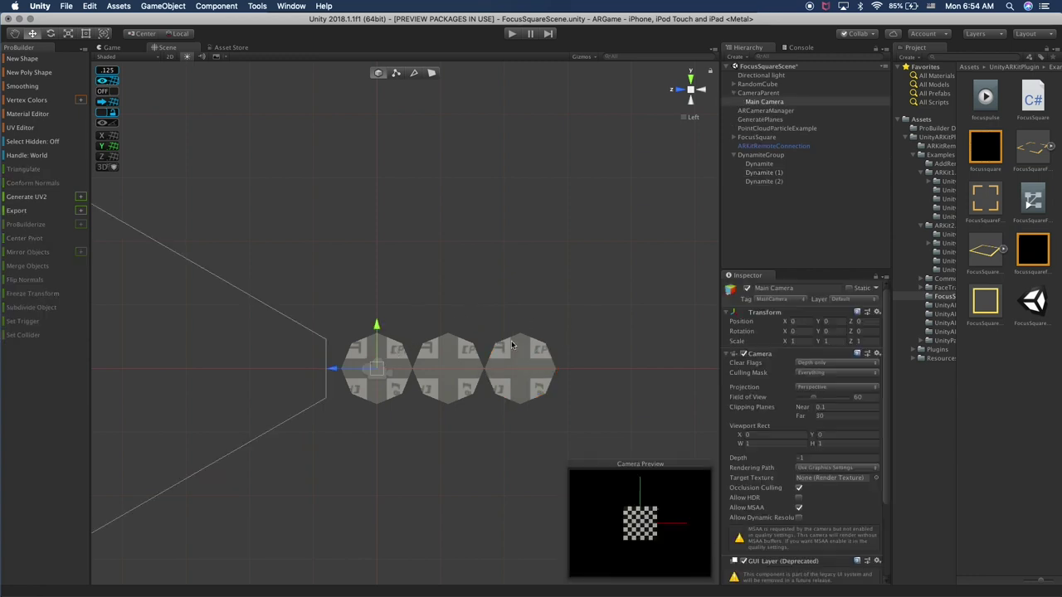
click(512, 347)
shift+click(406, 339)
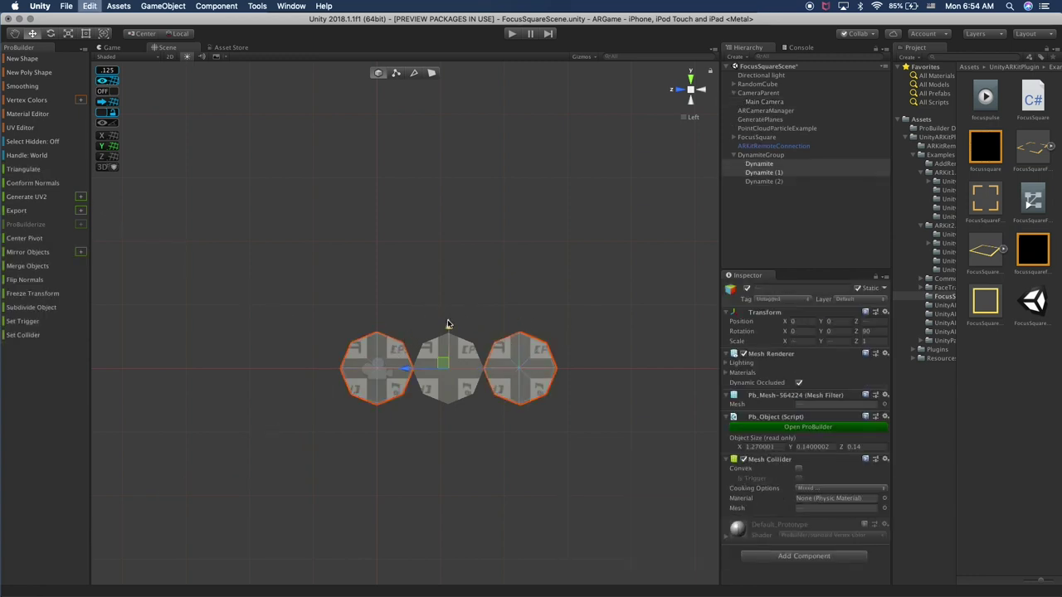
key(super+d)
drag(448, 322, 454, 268)
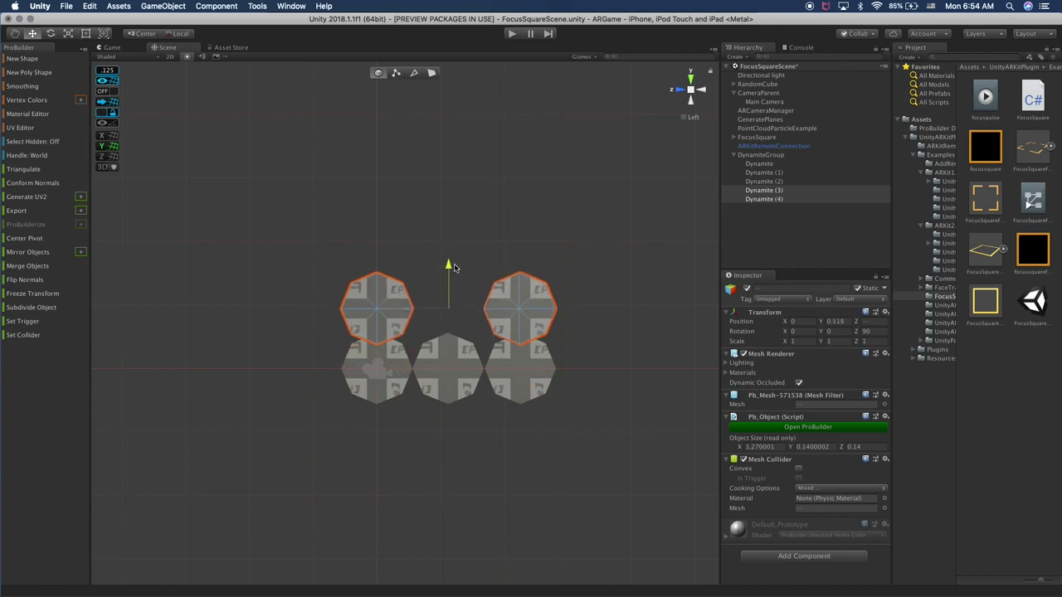
Slide the two raised sticks inward over the gaps, the outer one to Z about -0.214, and lower both to Y about 0.111
click(420, 263)
click(375, 306)
drag(332, 308, 368, 309)
click(515, 311)
drag(478, 312, 445, 321)
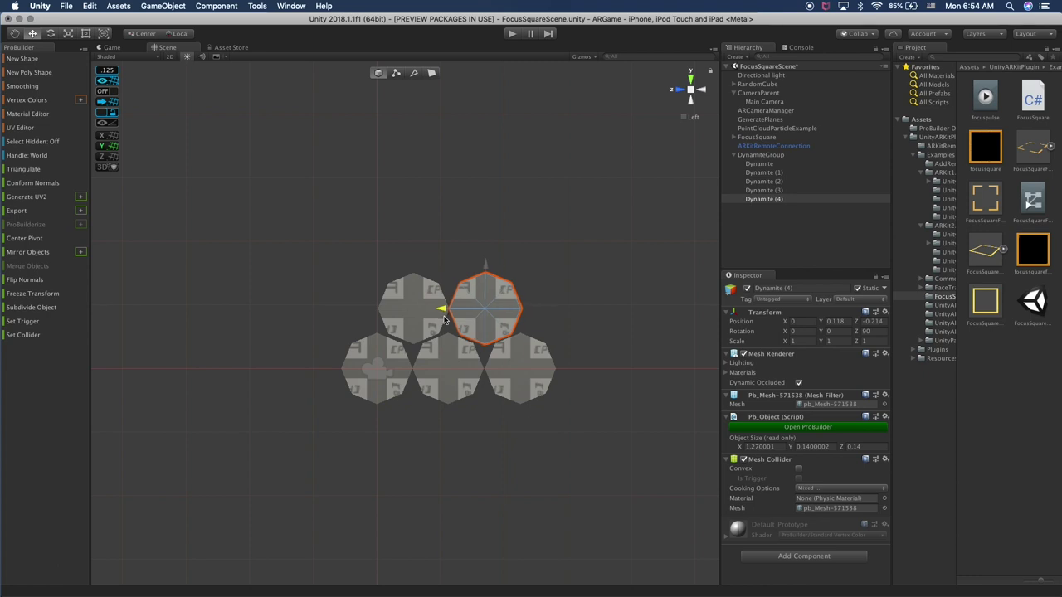
shift+click(412, 309)
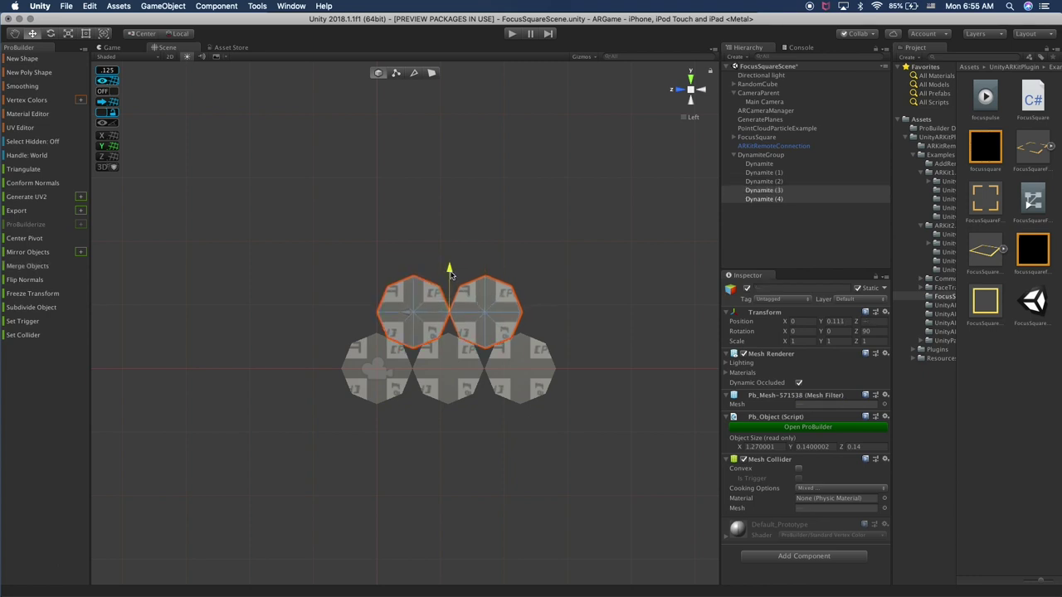
click(505, 219)
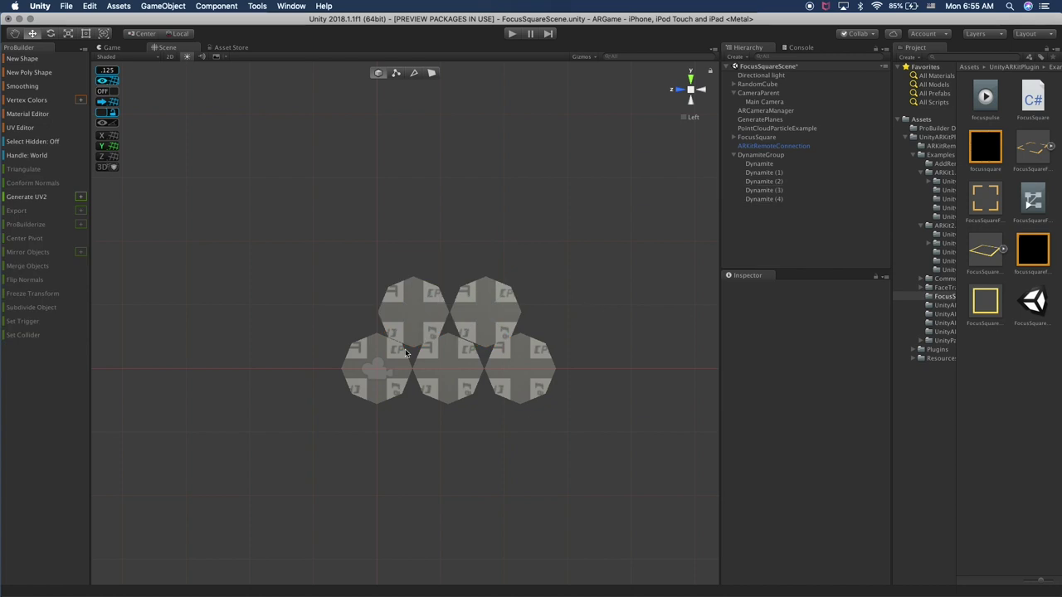
Return to a perspective view and rename all four numbered copies in DynamiteGroup to Dynamite
click(690, 89)
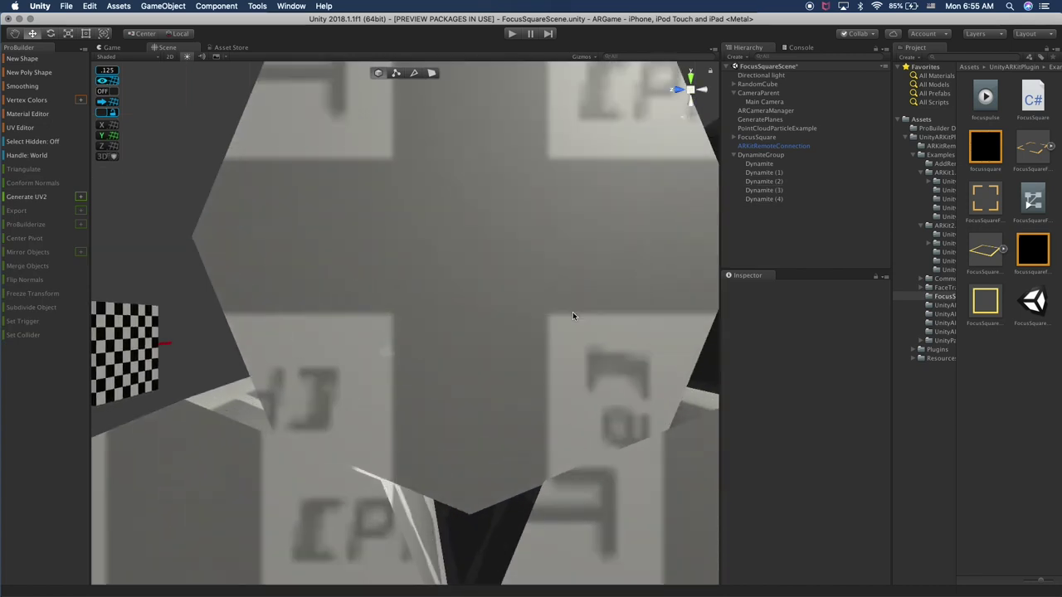
scroll(573, 348, down, 10)
scroll(572, 348, up, 5)
alt+drag(572, 348, 476, 407)
click(783, 173)
shift+click(778, 199)
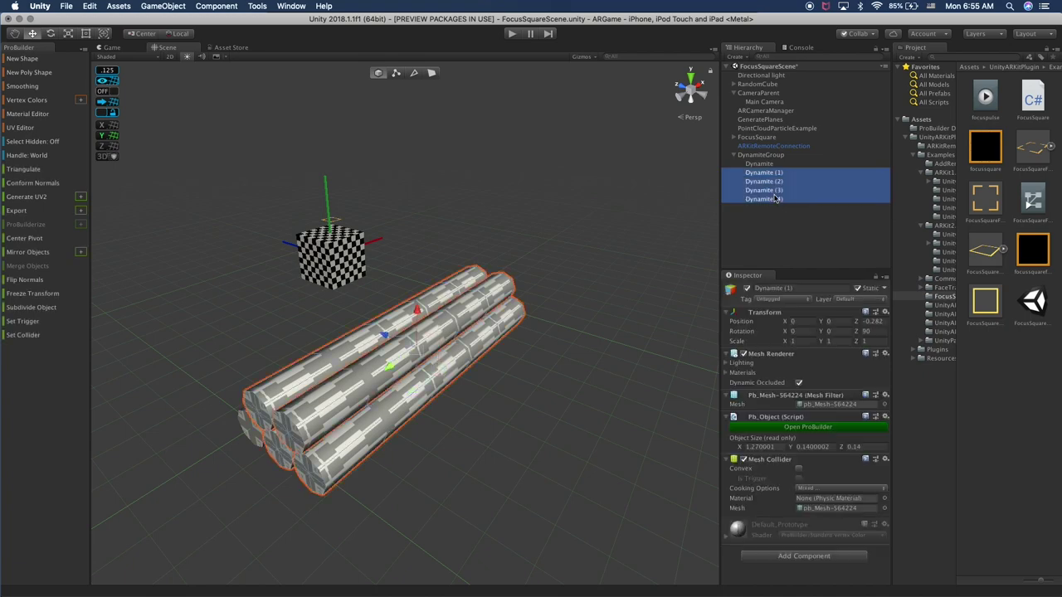
click(788, 288)
text(Dyna)
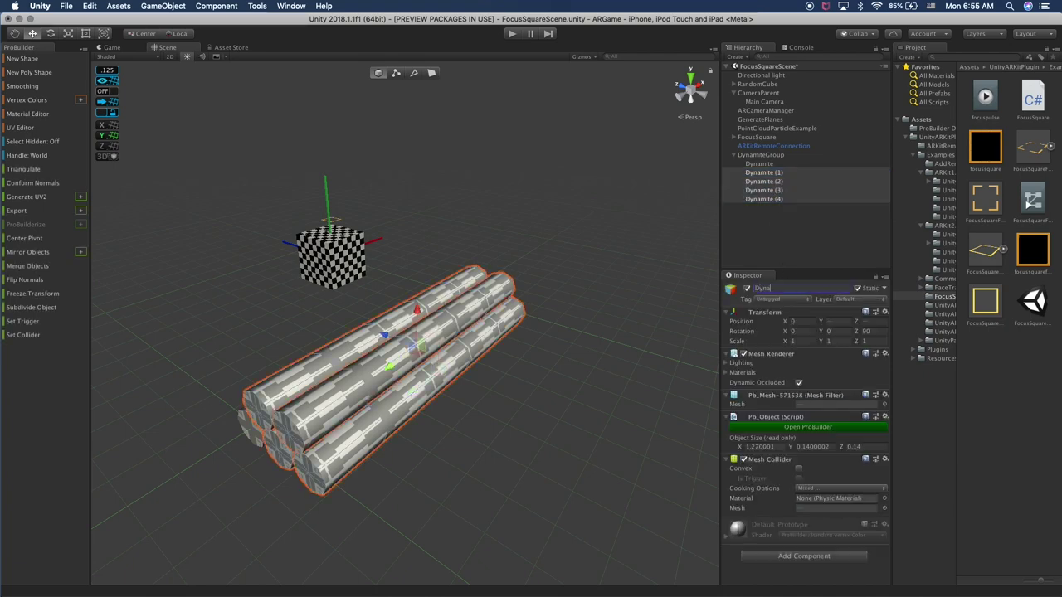
click(782, 239)
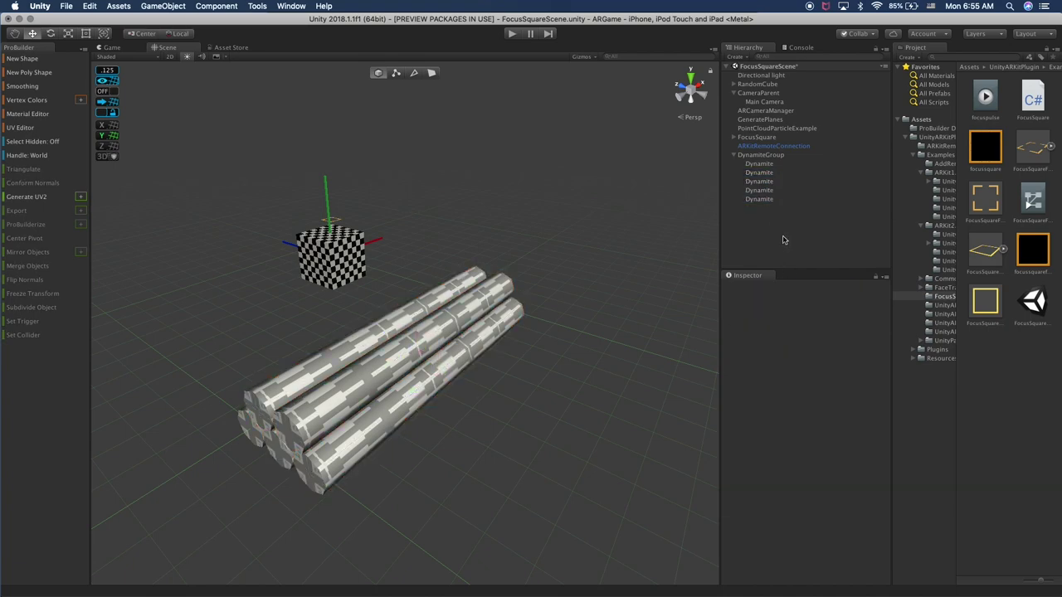
Save the scene and create a folder named Prefabs in Assets
click(66, 6)
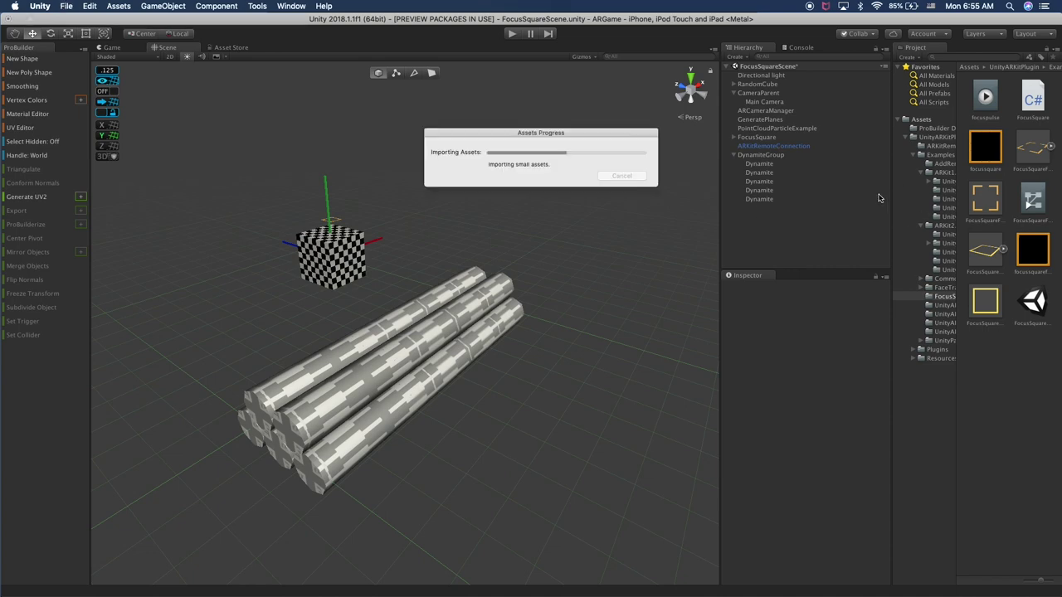
click(923, 120)
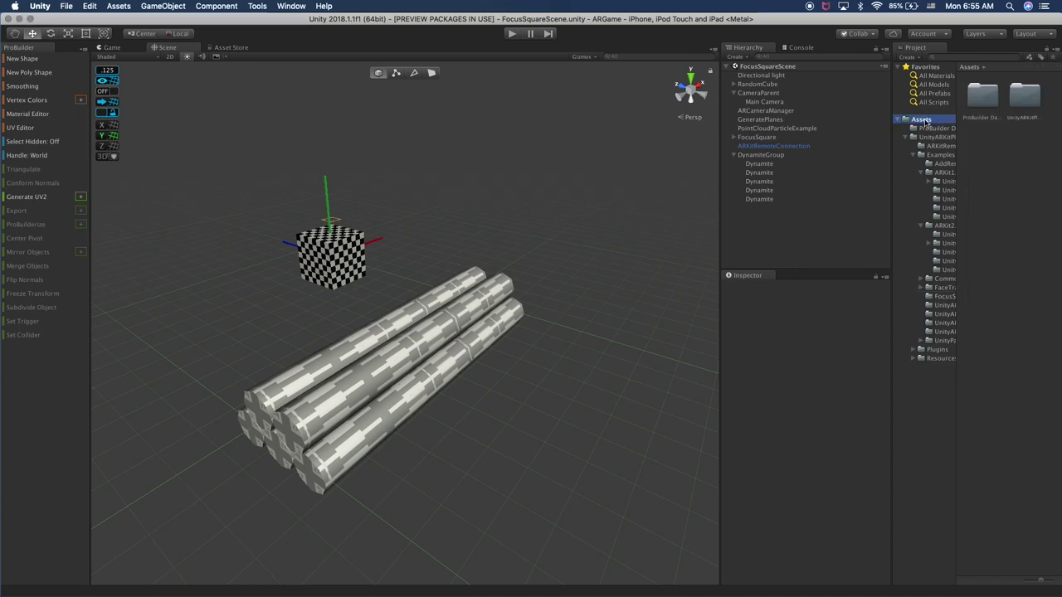
right_click(926, 122)
mouse_move(942, 126)
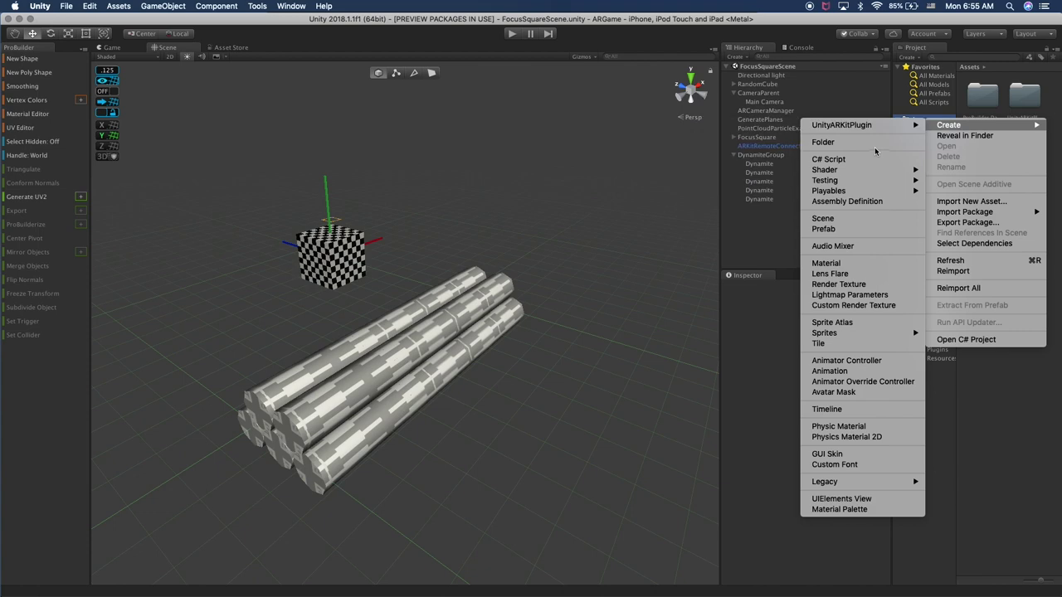
click(871, 143)
text(Pl)
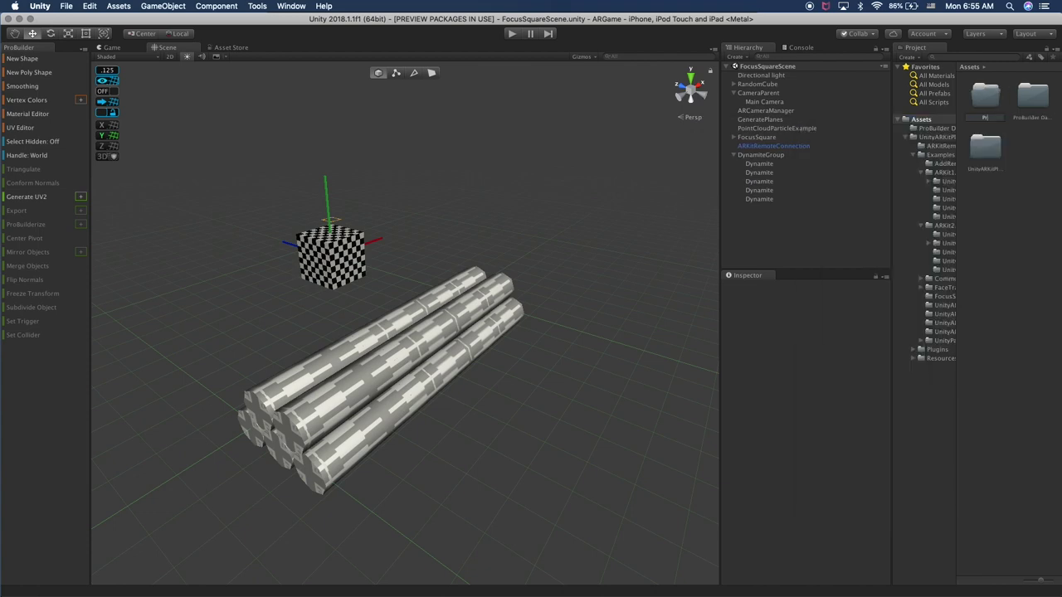
key(Return)
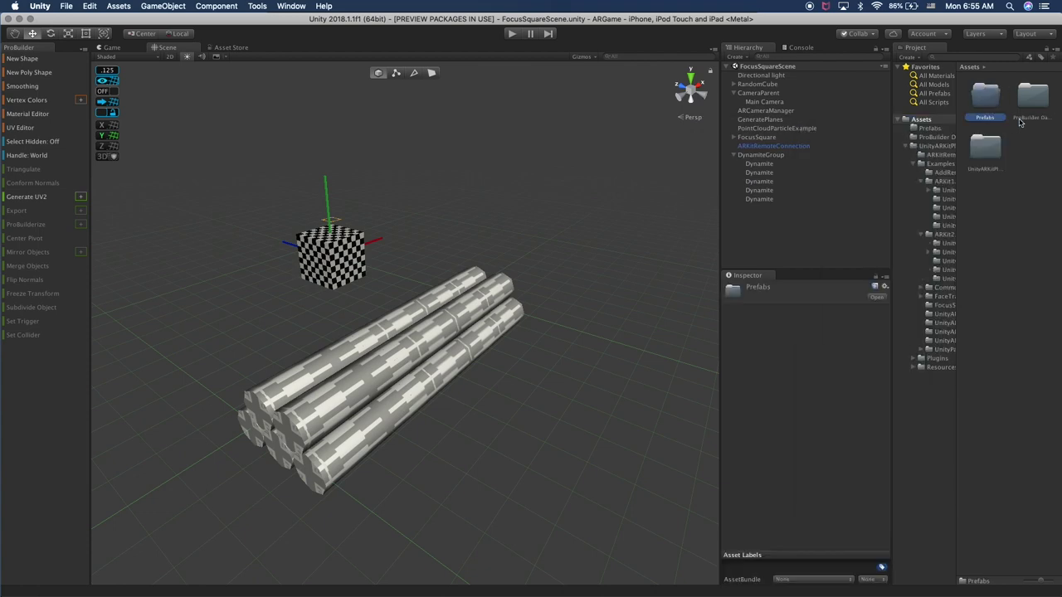
Create a second folder named Materials directly under Assets
right_click(923, 120)
mouse_move(939, 124)
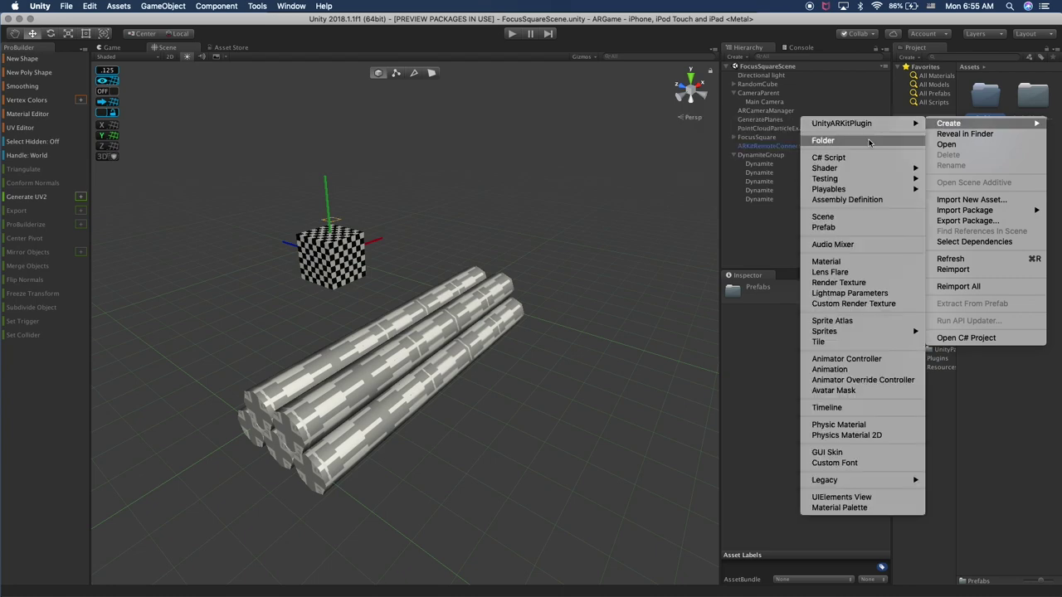
click(864, 146)
text(Ma)
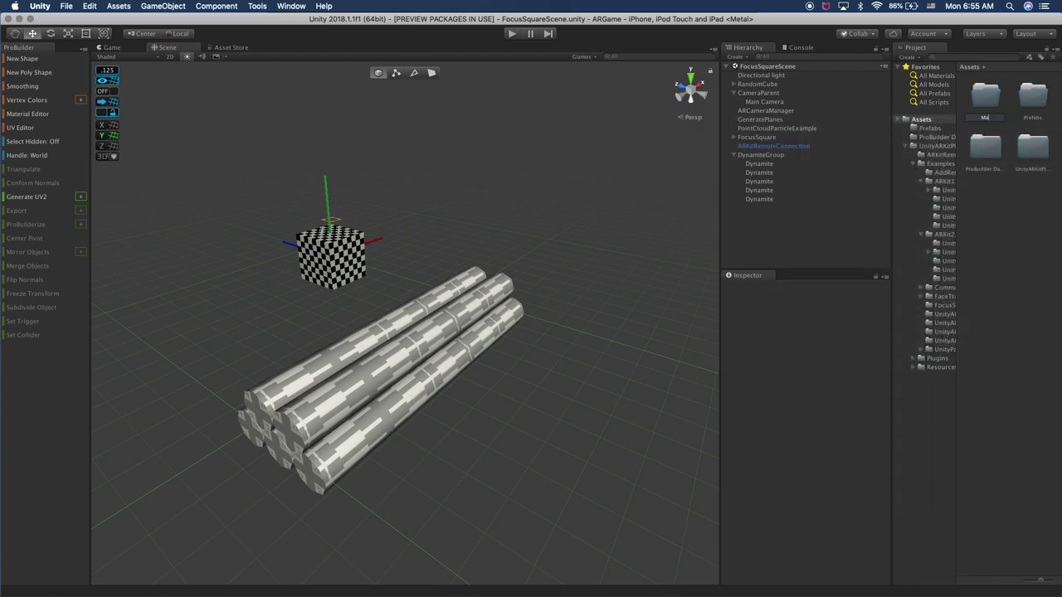
text(terials)
key(Return)
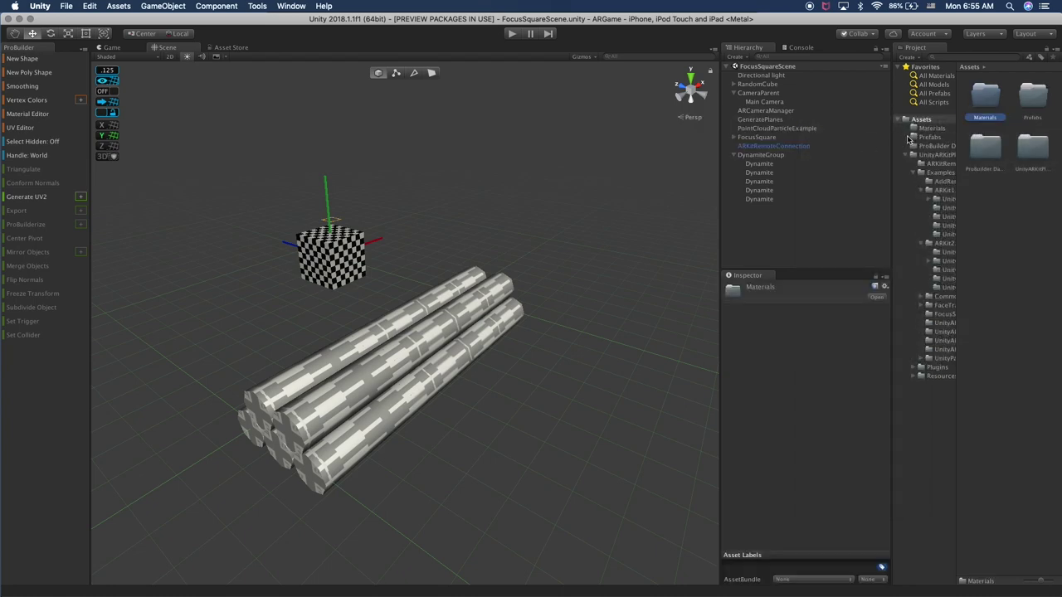
Create a new material named Dynamite inside the Materials folder
click(930, 130)
right_click(1004, 125)
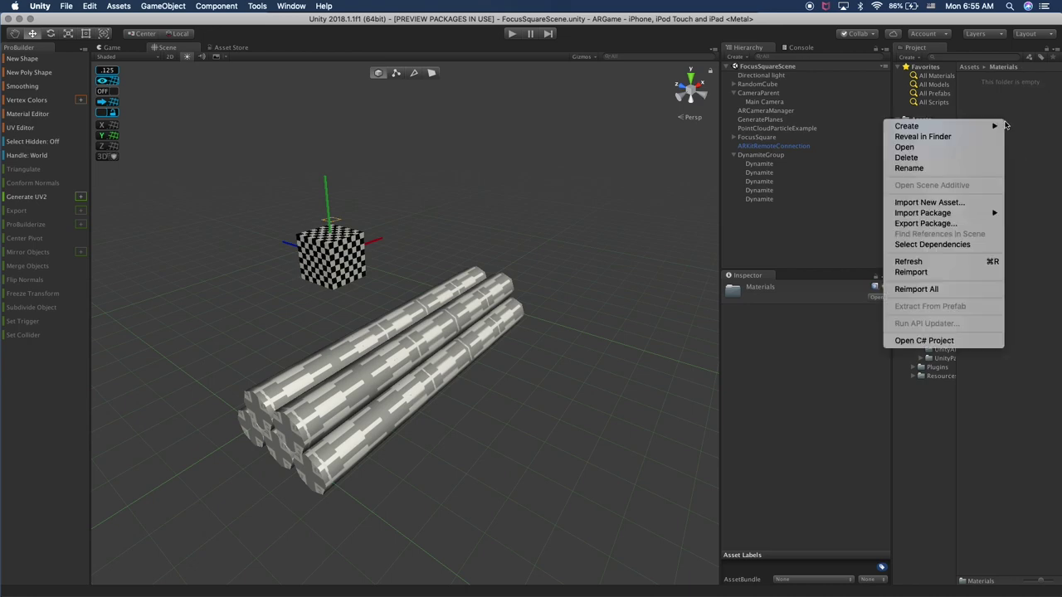
mouse_move(990, 126)
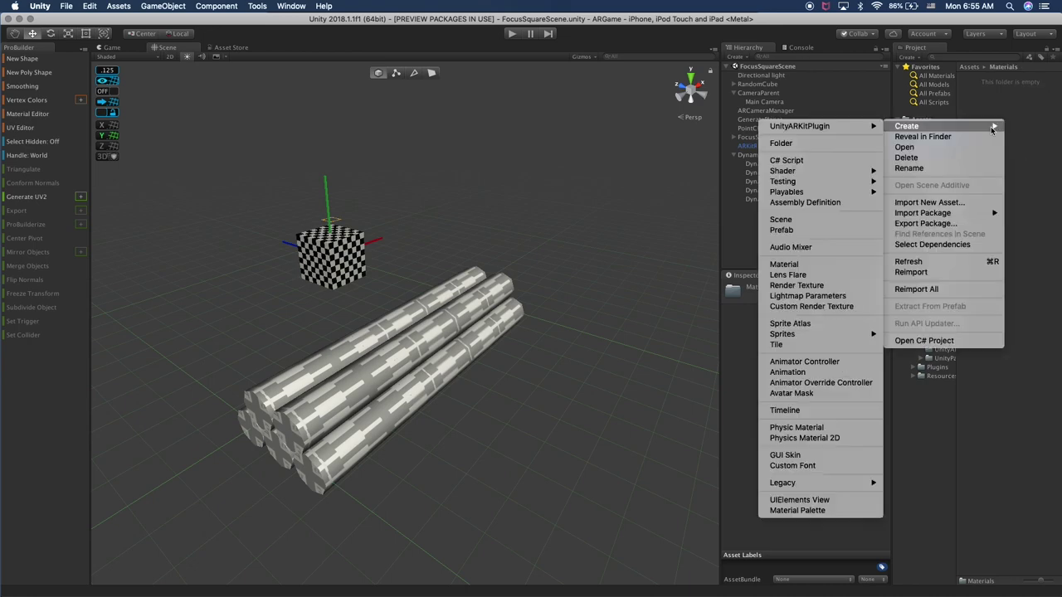
click(784, 264)
text(Dynamite)
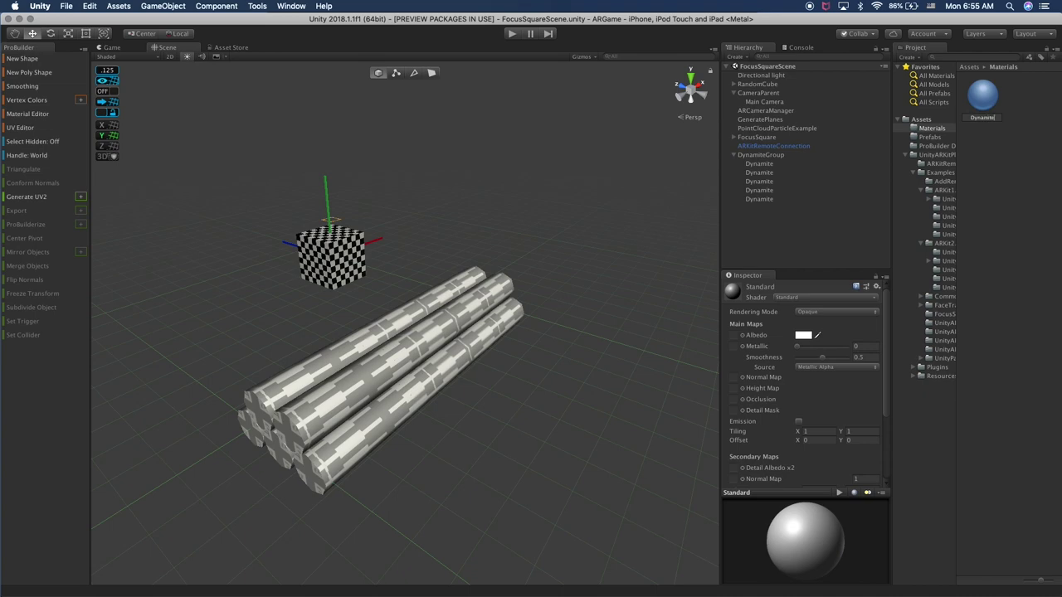
key(Return)
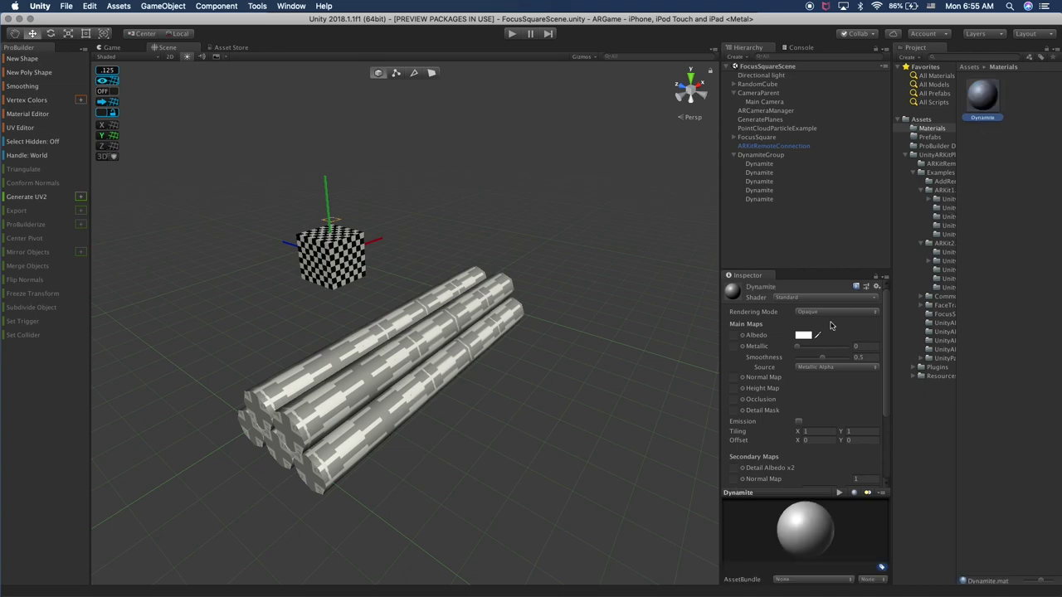
Set the Dynamite material's albedo to a dark red around RGB 186, 57, 57 and apply the material to all five sticks in DynamiteGroup
click(810, 339)
click(744, 267)
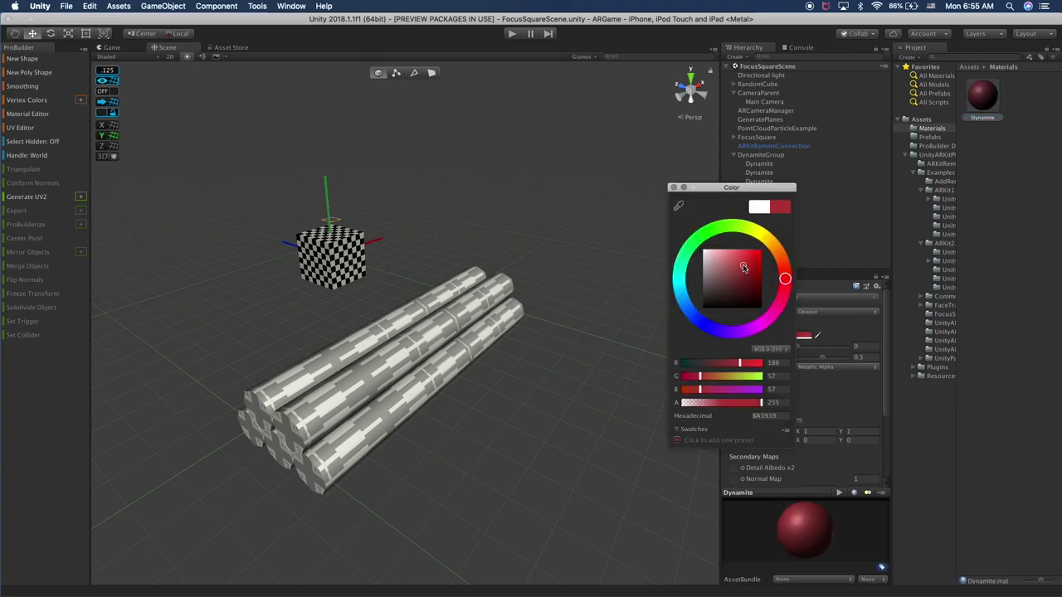
key(Return)
drag(983, 98, 758, 166)
drag(996, 93, 759, 172)
drag(979, 103, 759, 190)
drag(972, 105, 762, 200)
alt+drag(654, 453, 628, 426)
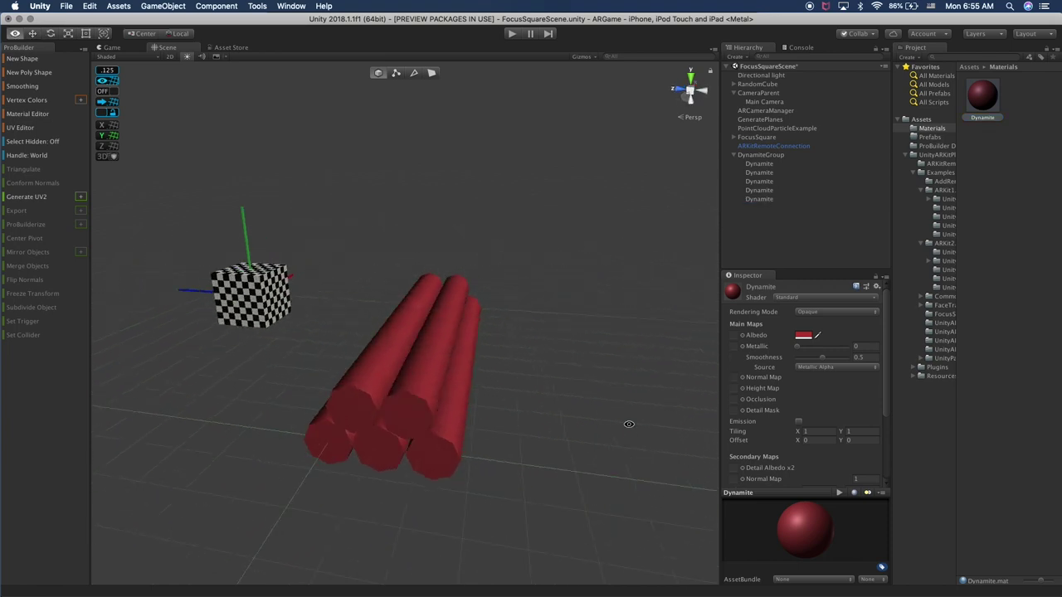
Brighten the Dynamite material's red albedo slightly and set its smoothness to 0
click(803, 336)
drag(740, 265, 745, 259)
key(Return)
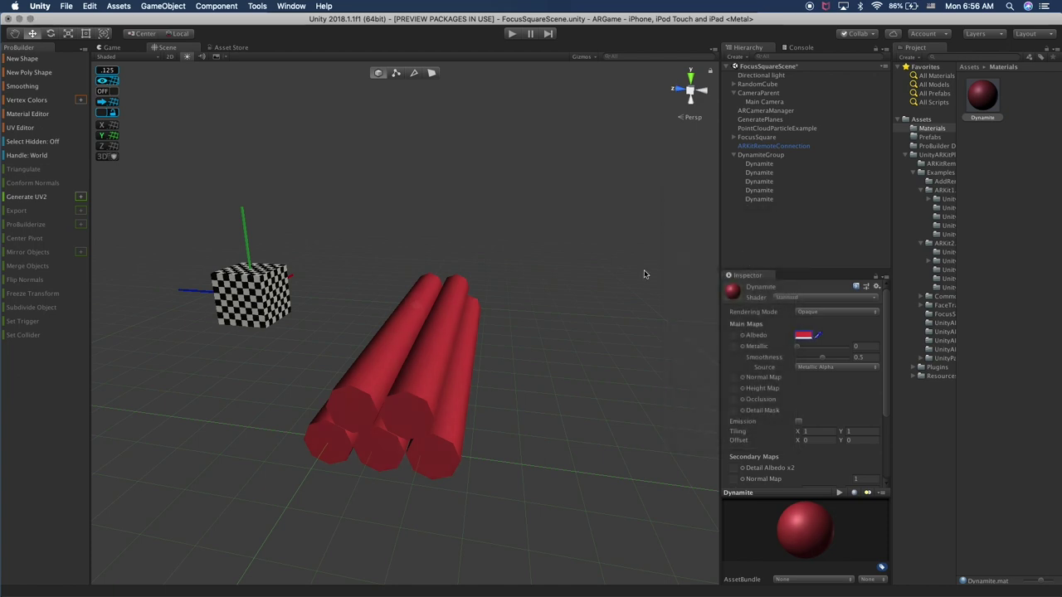
drag(819, 364, 761, 359)
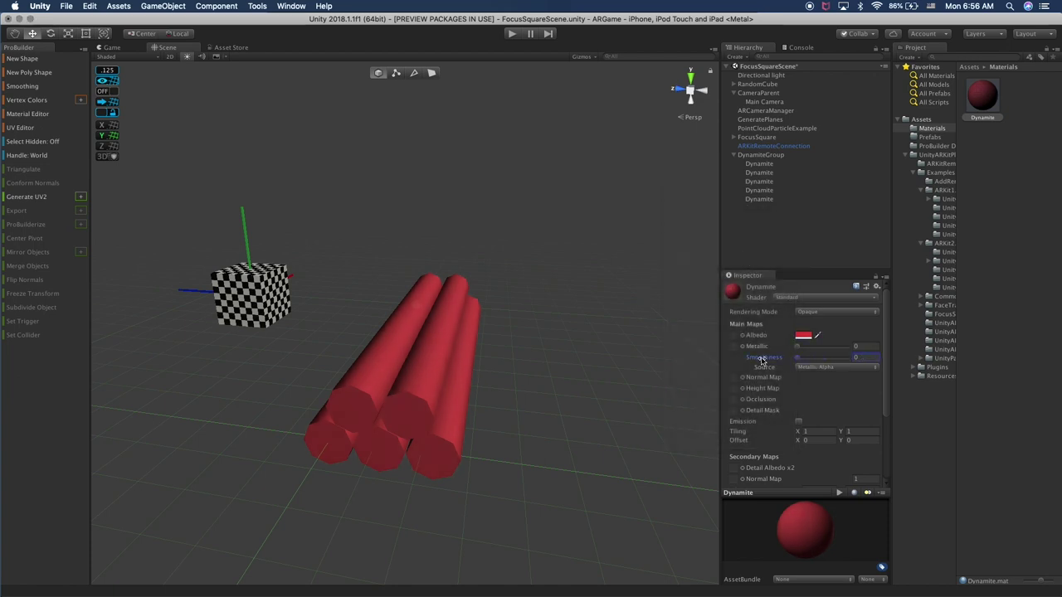
alt+drag(581, 373, 526, 372)
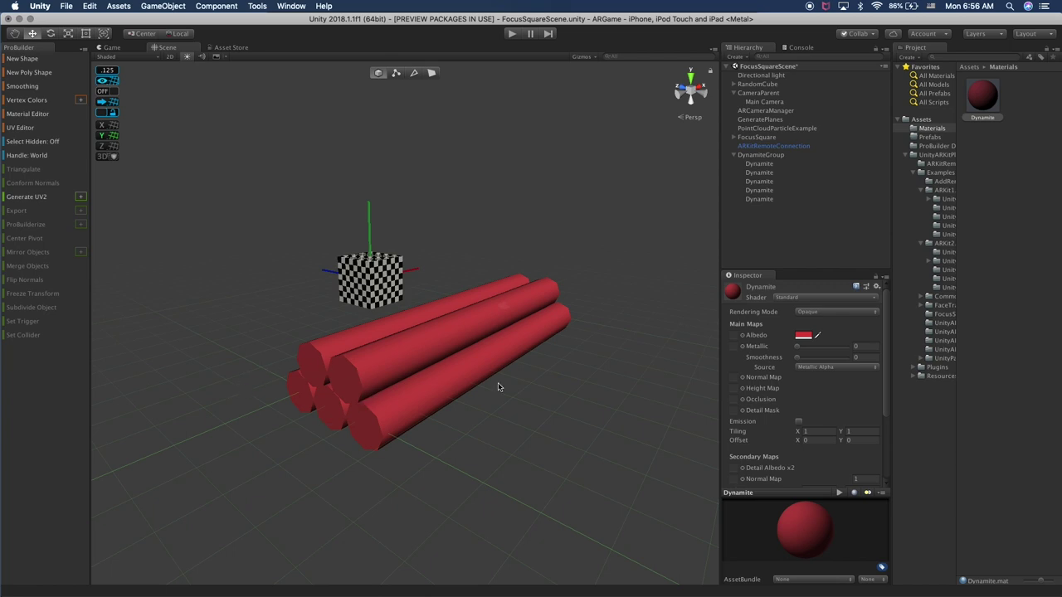
click(770, 199)
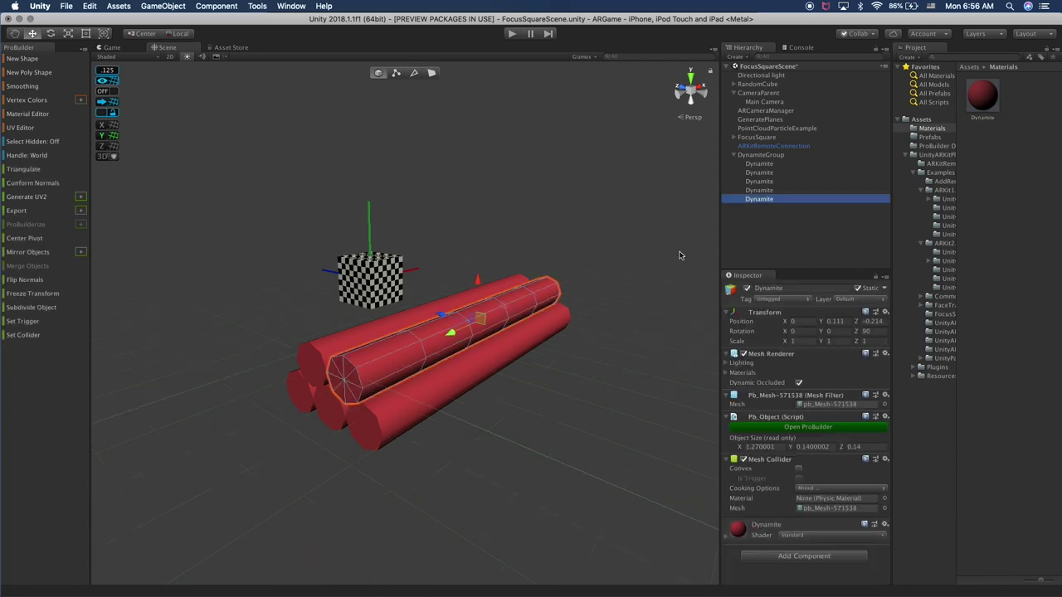
shift+click(763, 190)
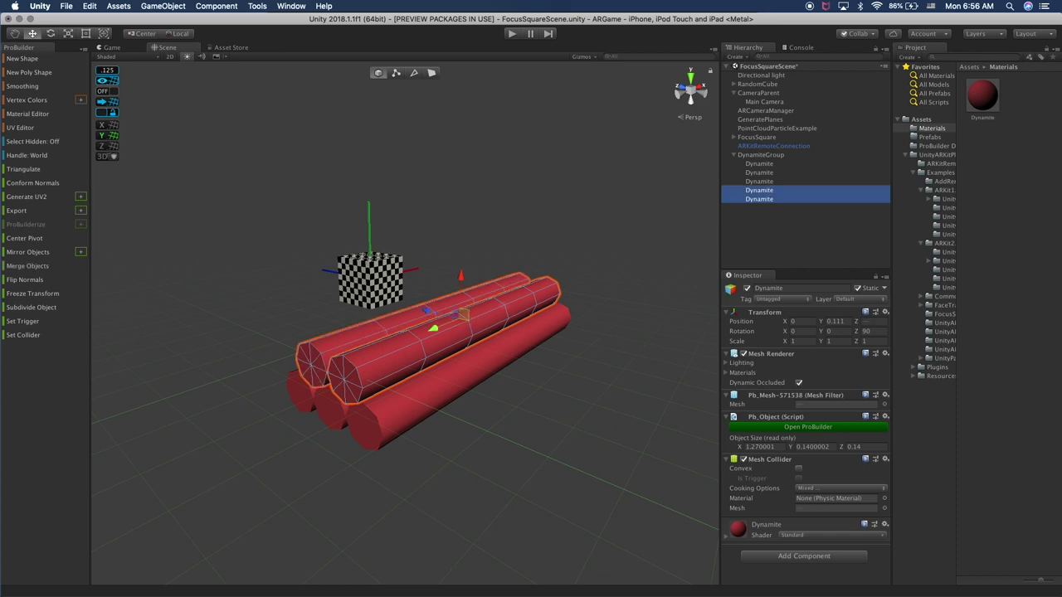
key(super+d)
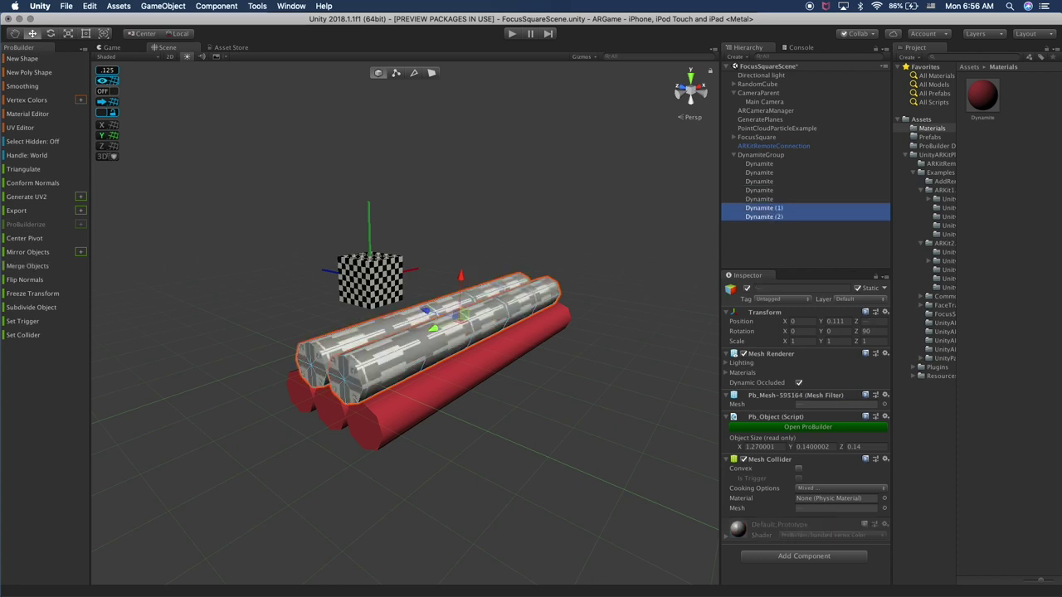
key(super+z)
Duplicate the upper stick at Z -0.214 and slide the copy lengthwise out past the bundle's end
click(768, 200)
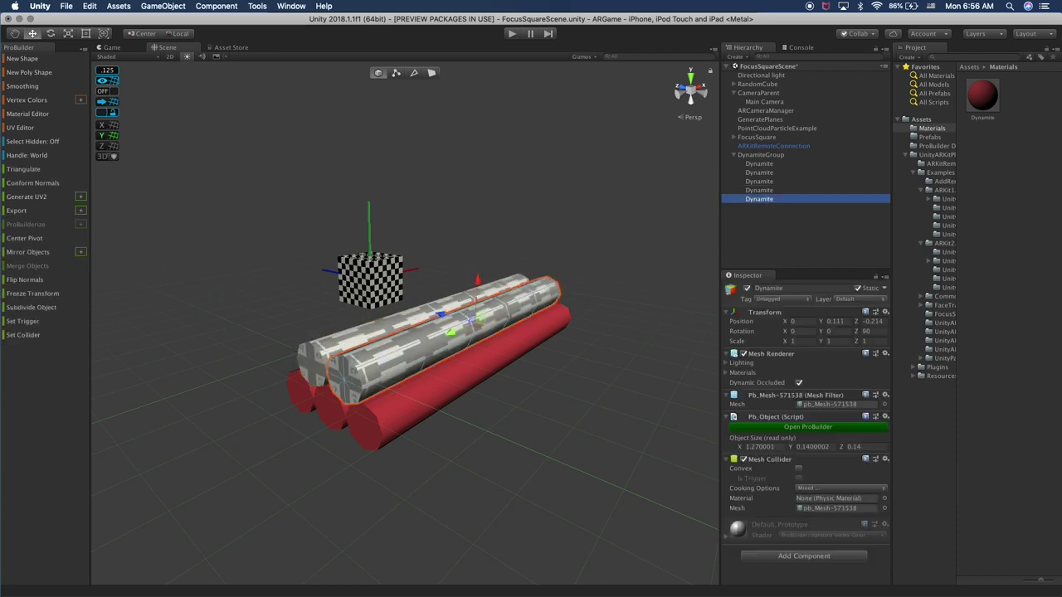
key(super+d)
drag(454, 335, 395, 365)
Scale the copied stick down into a thin fuse and position it sticking out of the upper stick's end
key(r)
drag(317, 390, 279, 411)
key(super+z)
key(w)
key(r)
key(w)
key(r)
click(478, 439)
alt+drag(478, 439, 332, 465)
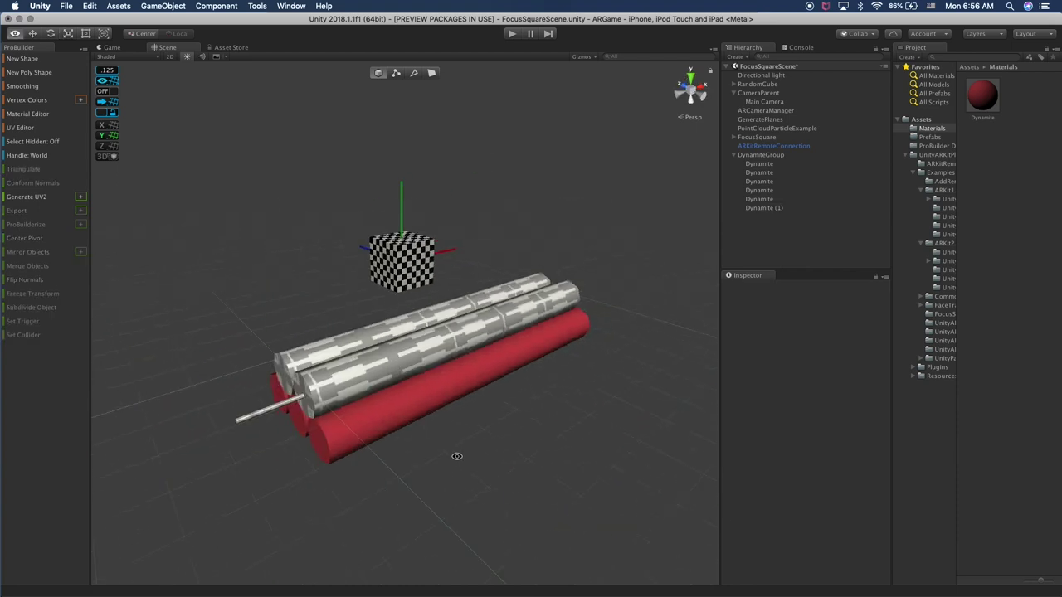
Undo the last fuse changes and resize the fuse to a scale of about 0.152, 0.177, 0.152 at X about -1.256
click(324, 418)
key(super+z)
key(super+z)
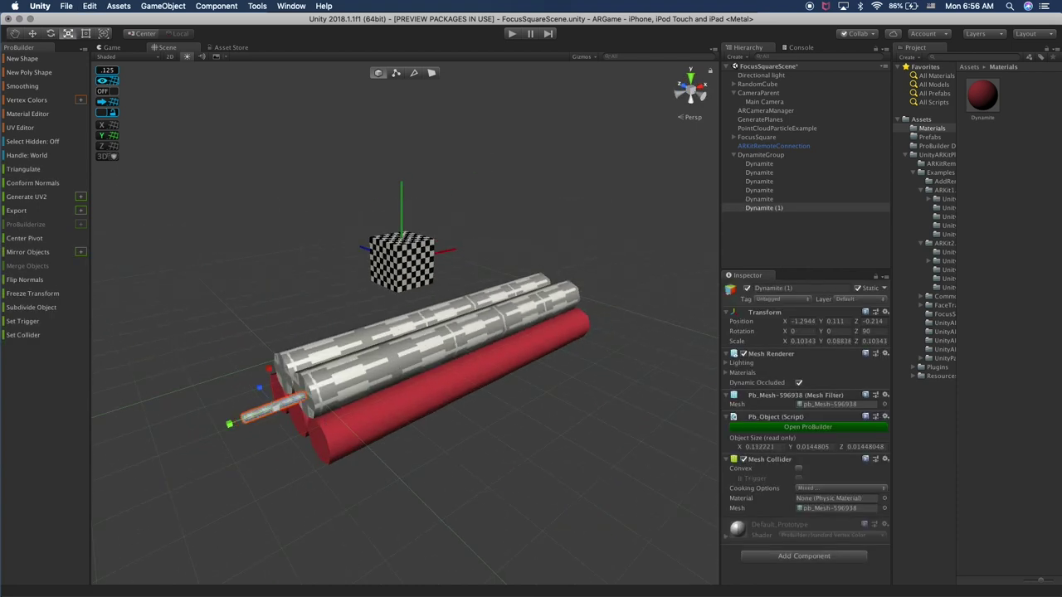
drag(226, 423, 266, 402)
key(w)
key(r)
drag(185, 379, 195, 379)
key(w)
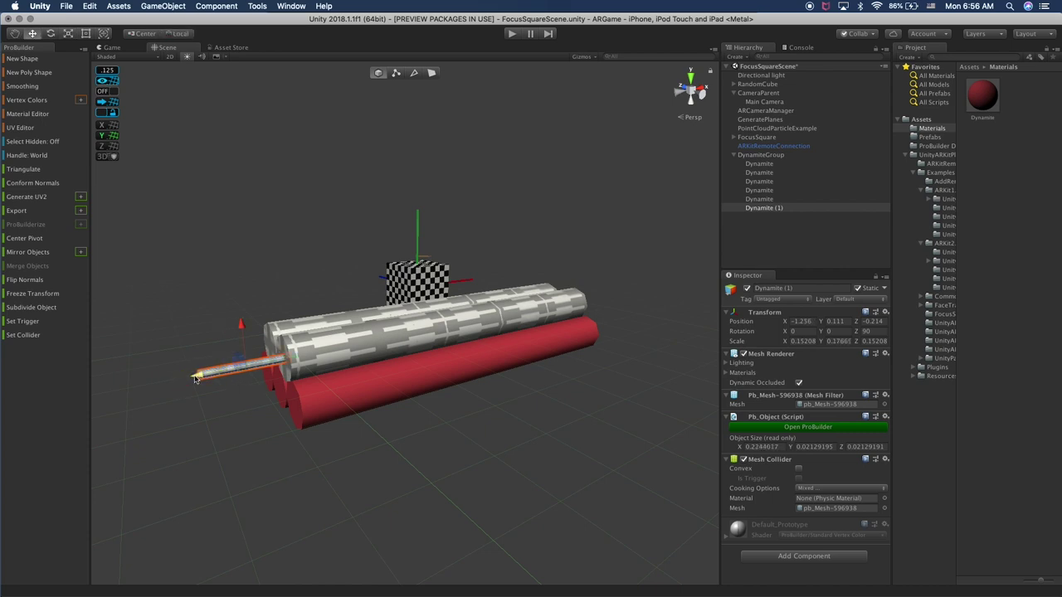
Duplicate the fuse and move the copy across to the other upper stick at Z about -0.074
click(780, 209)
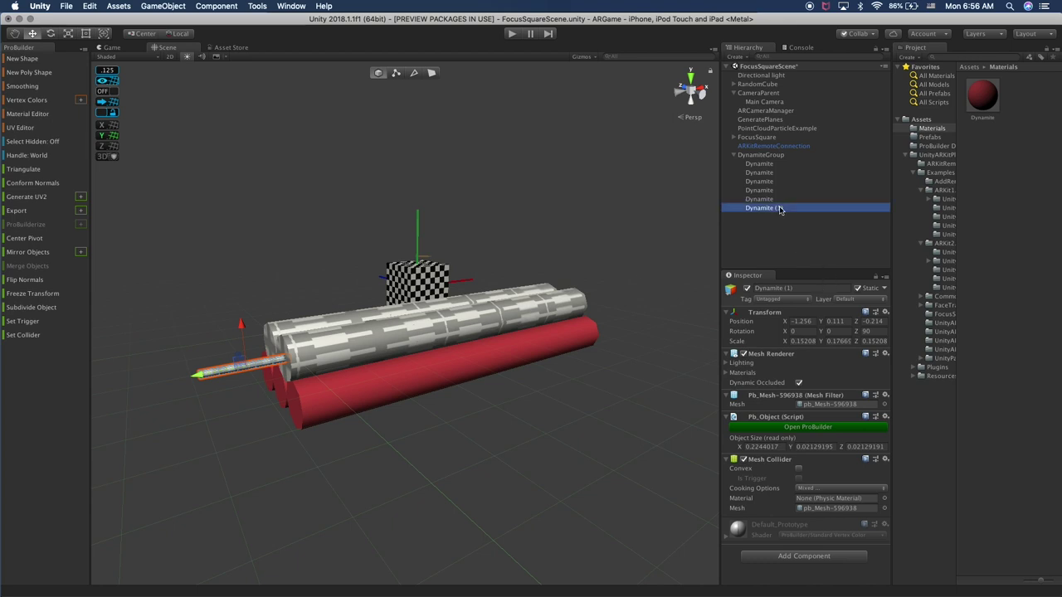
click(776, 220)
click(779, 208)
key(super+d)
alt+drag(345, 335, 403, 376)
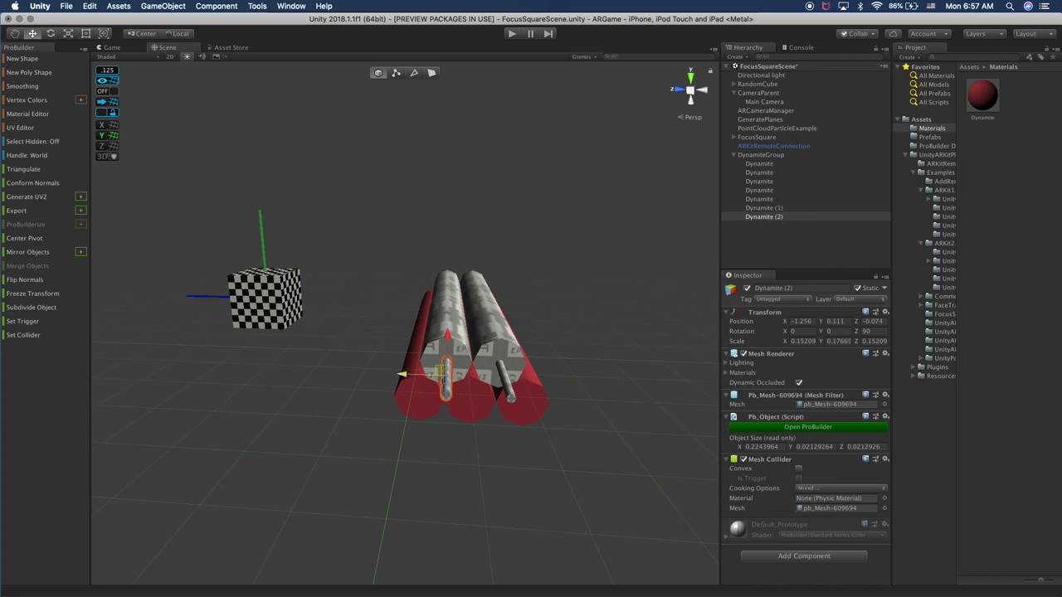
Nudge the second fuse sideways to Z about -0.071 to centre it on its stick's end
alt+drag(527, 363, 477, 368)
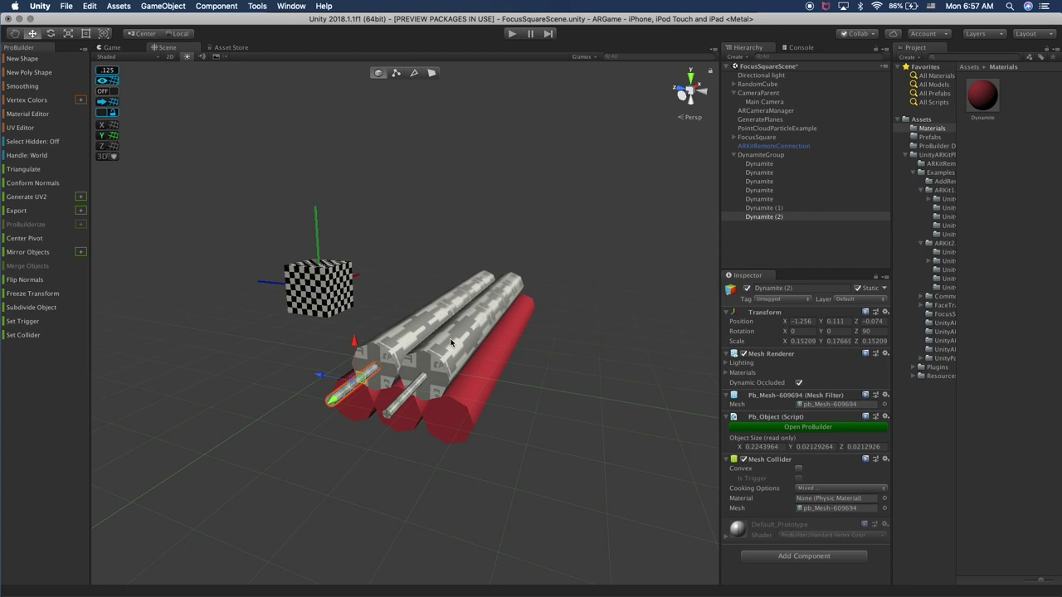
alt+drag(401, 350, 431, 353)
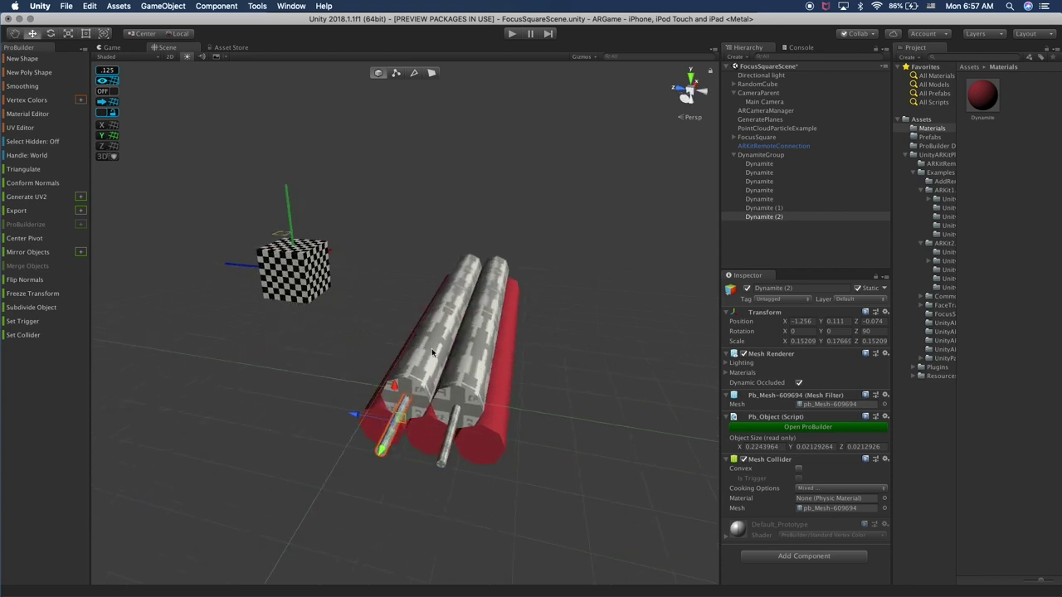
alt+drag(485, 398, 456, 373)
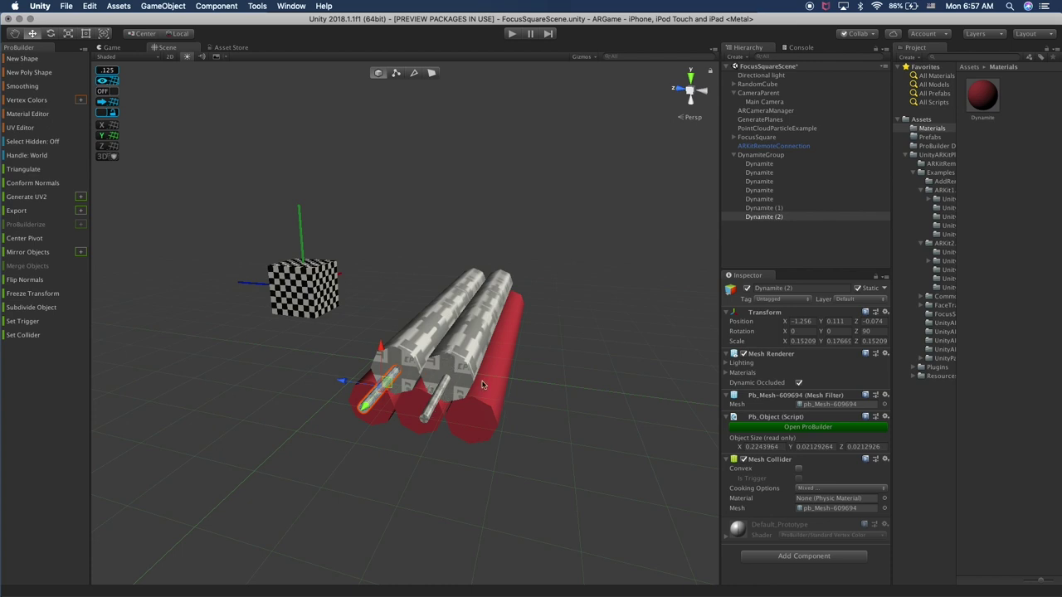
alt+drag(487, 429, 458, 331)
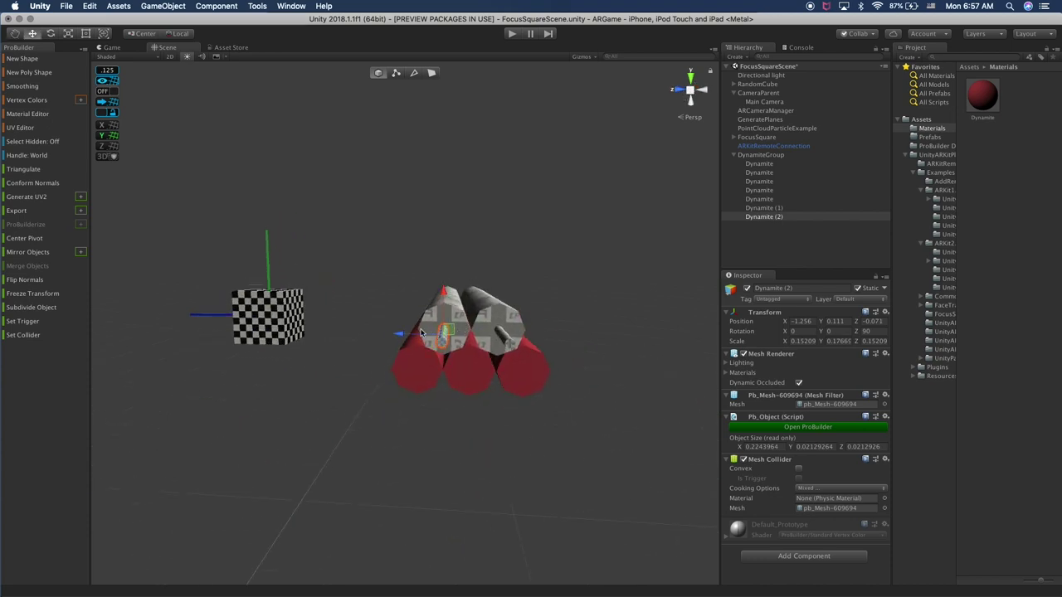
alt+drag(412, 332, 374, 353)
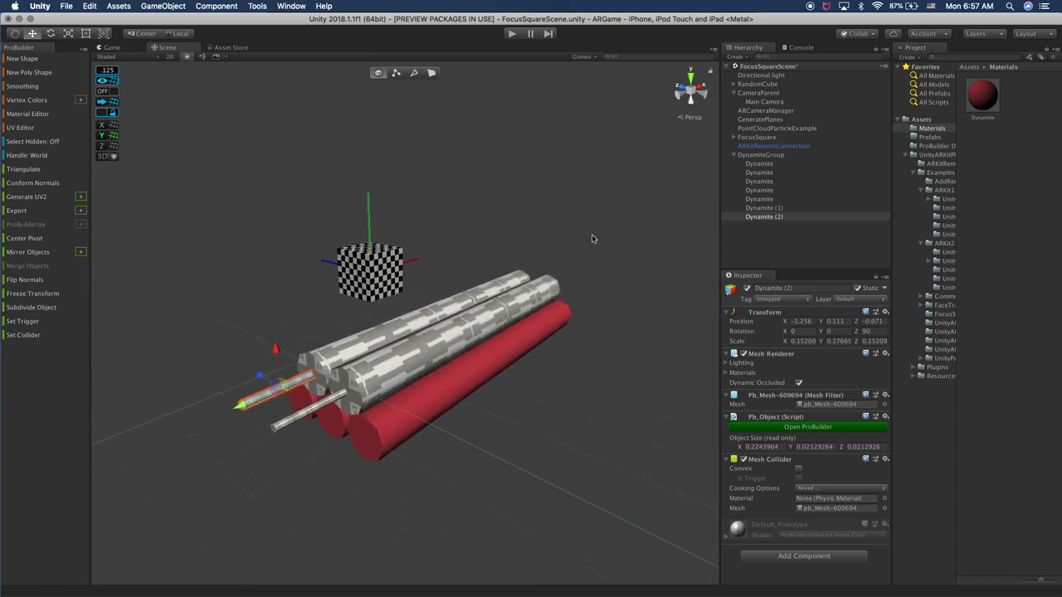
Select only the second fuse, Dynamite (2), for mesh editing
click(688, 99)
scroll(602, 227, up, 5)
alt+drag(602, 228, 454, 254)
shift+click(441, 282)
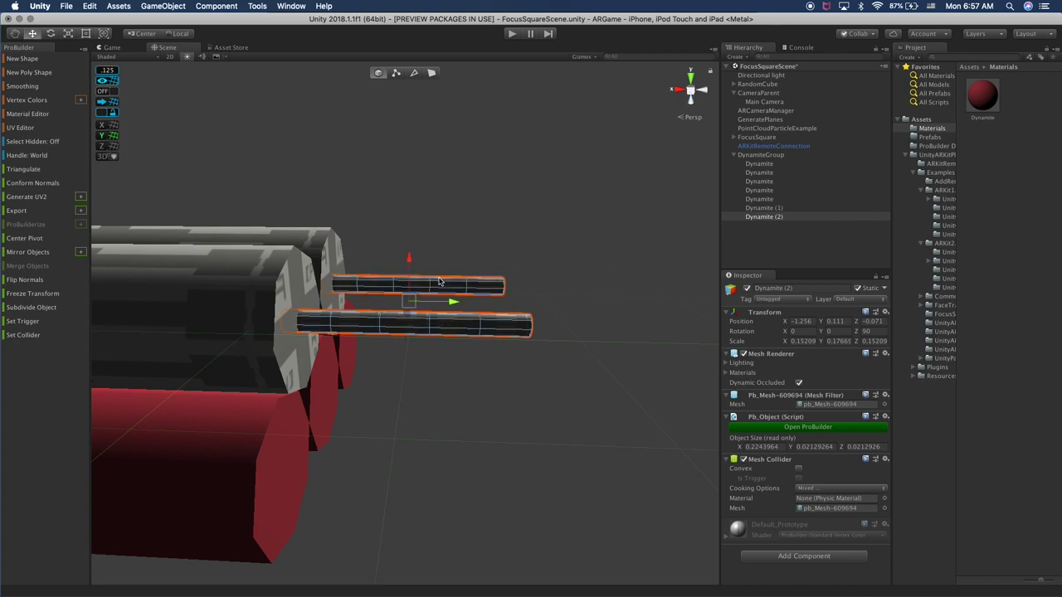
click(492, 264)
click(506, 325)
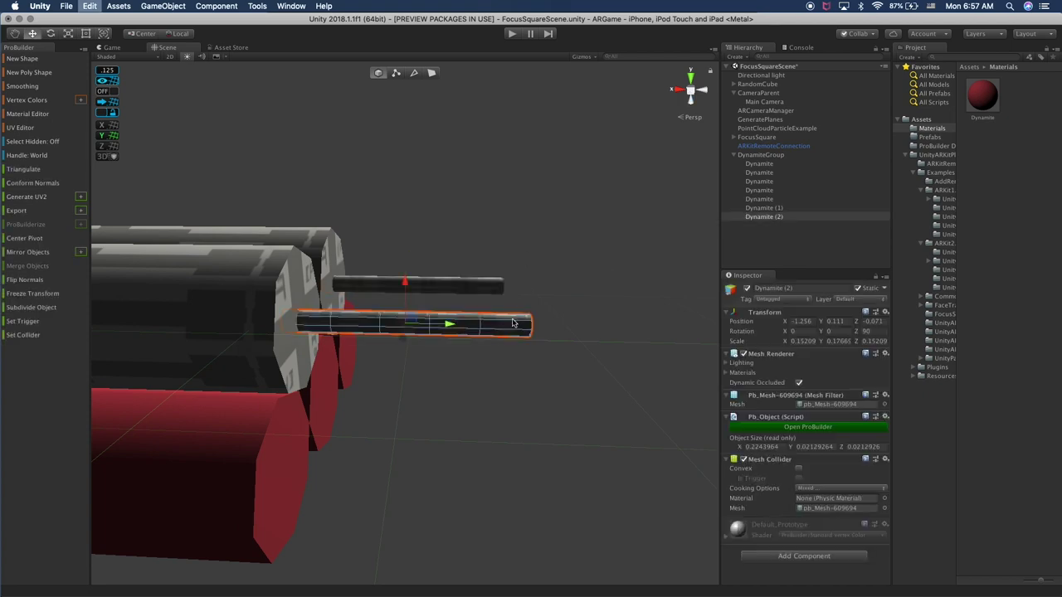
key(f)
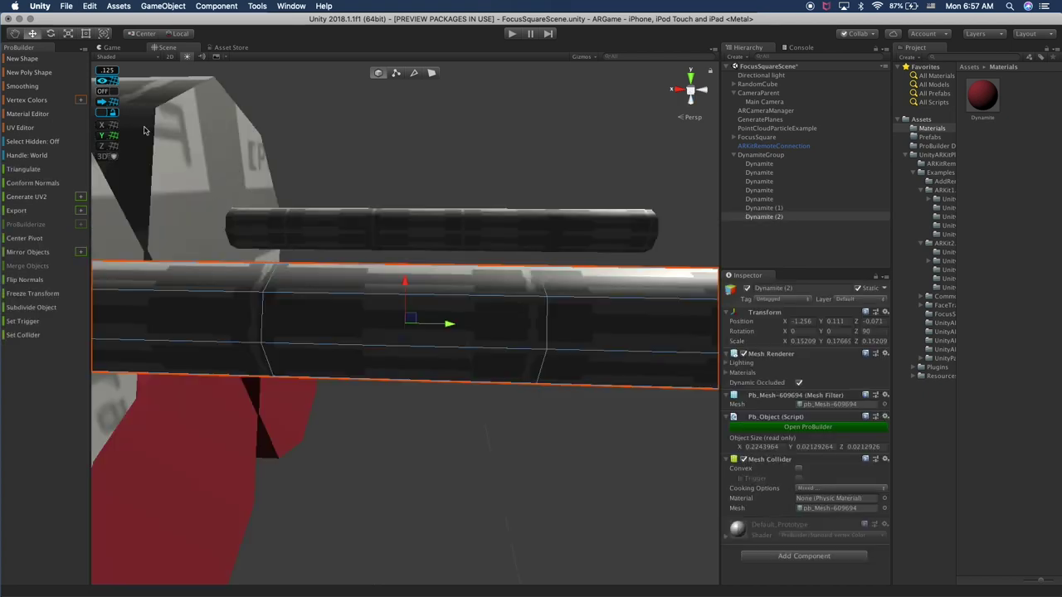
click(414, 73)
scroll(556, 334, down, 5)
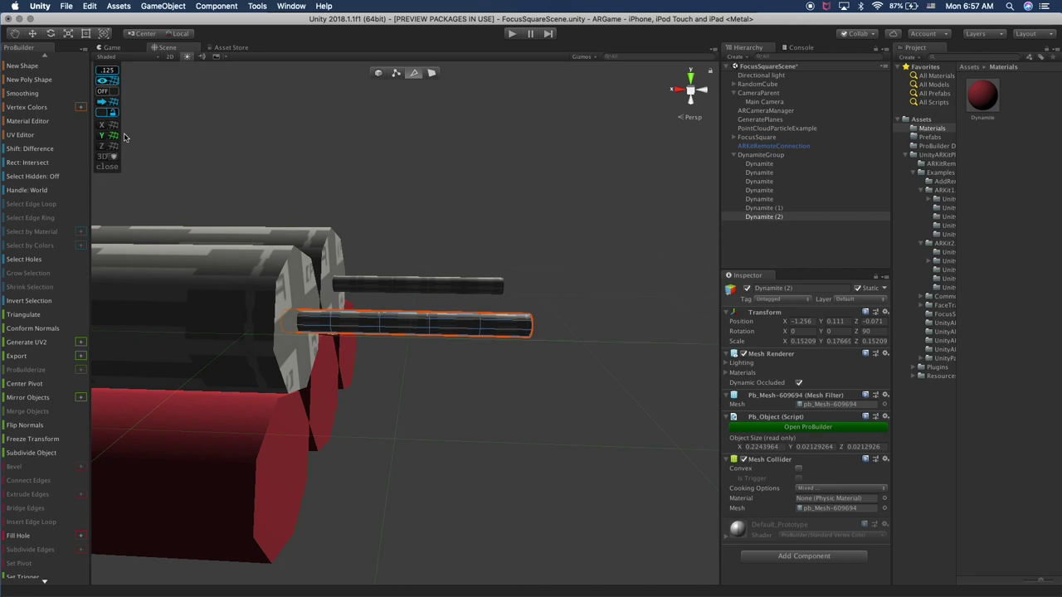
alt+drag(388, 308, 227, 323)
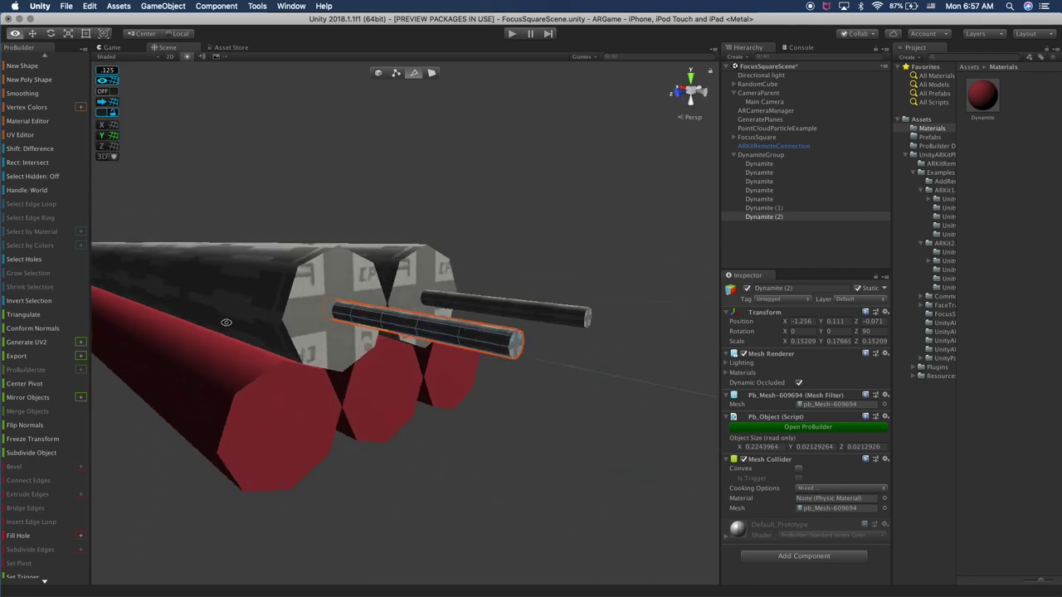
click(396, 74)
alt+drag(504, 315, 406, 380)
alt+drag(559, 331, 223, 363)
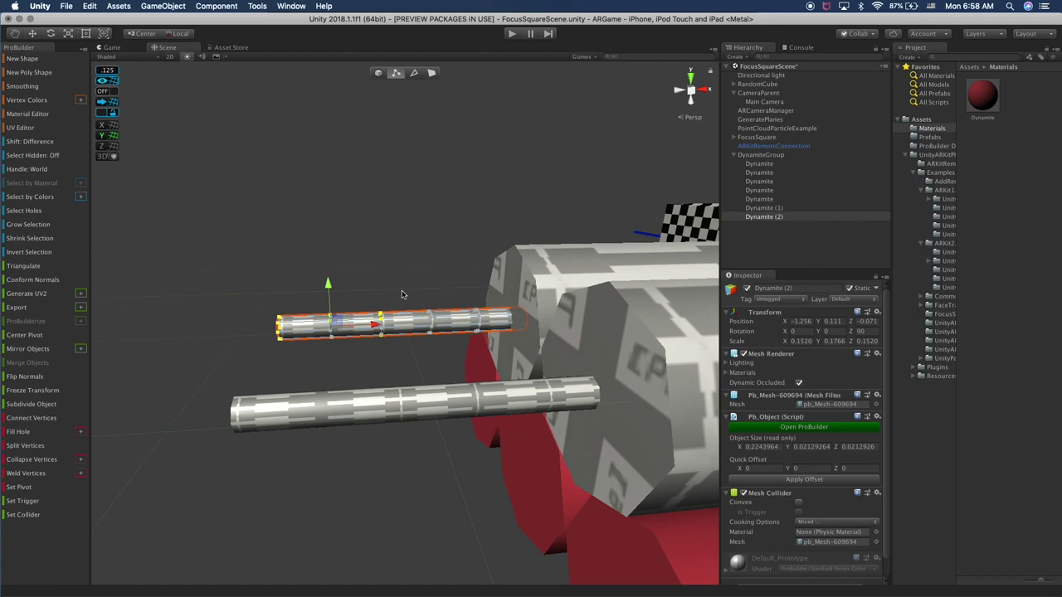
drag(401, 295, 659, 353)
scroll(560, 376, up, 10)
key(f)
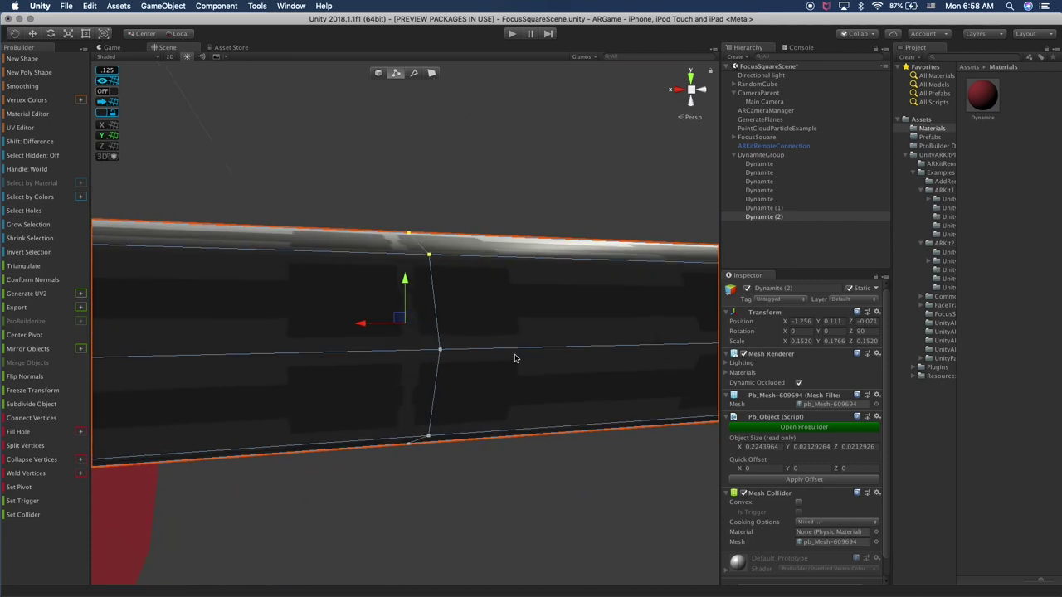
click(456, 133)
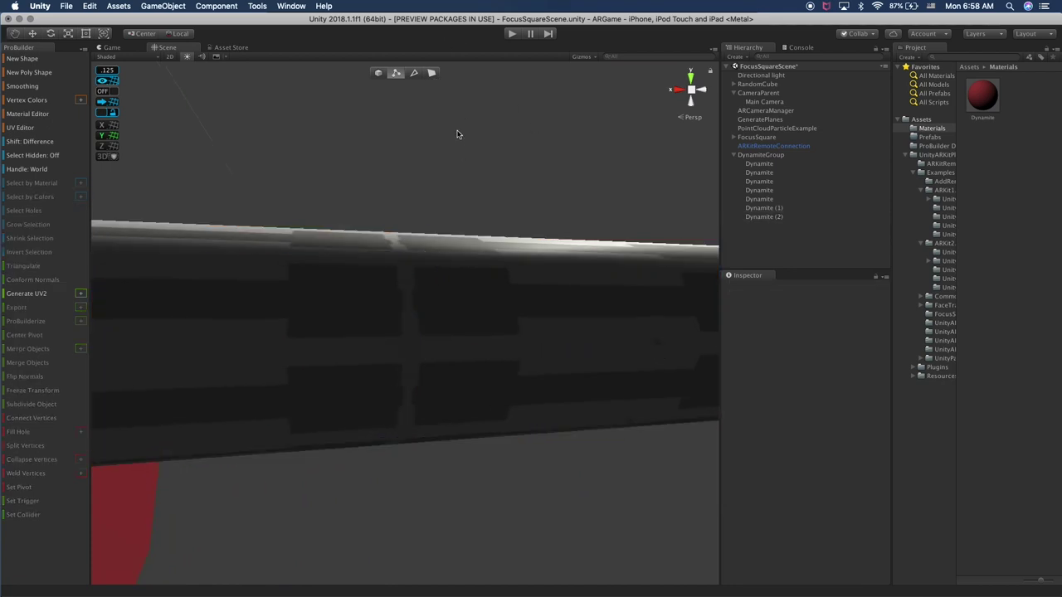
Select the edge loop around the middle of the second fuse and raise it to an overall height of about 0.030
click(437, 247)
click(417, 73)
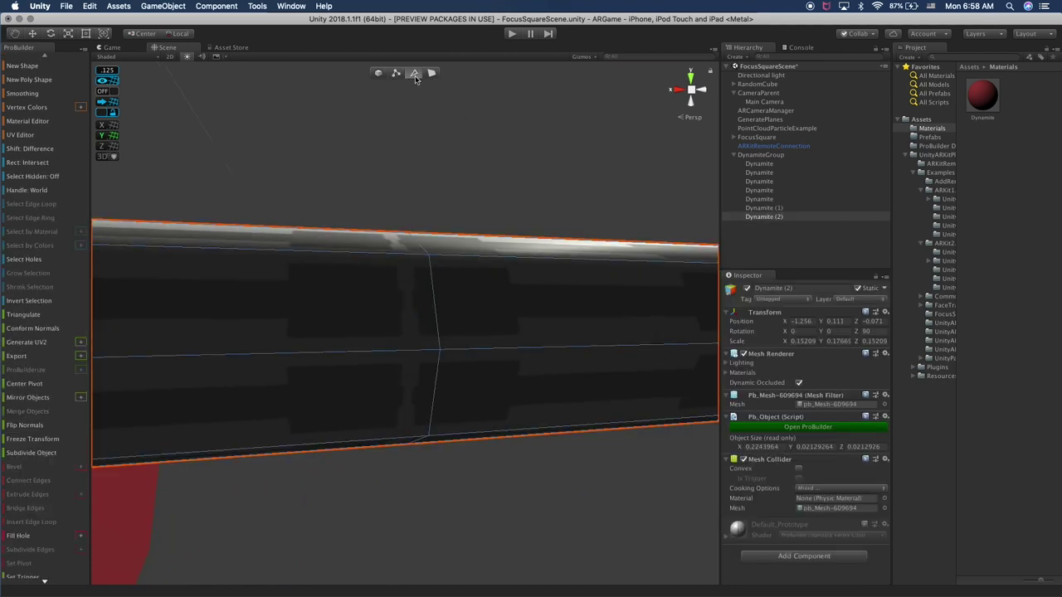
click(437, 319)
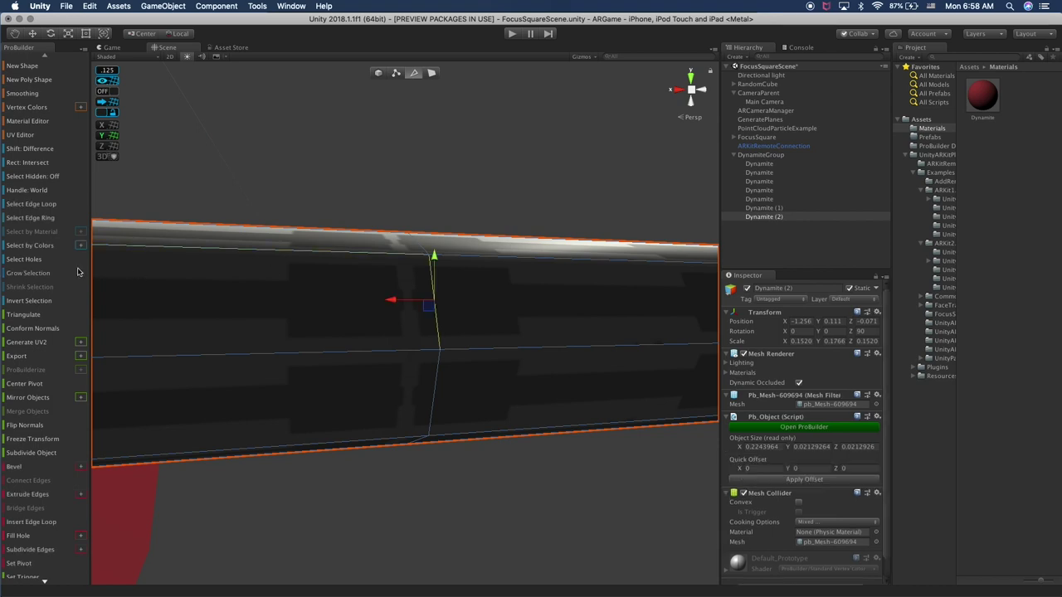
click(32, 204)
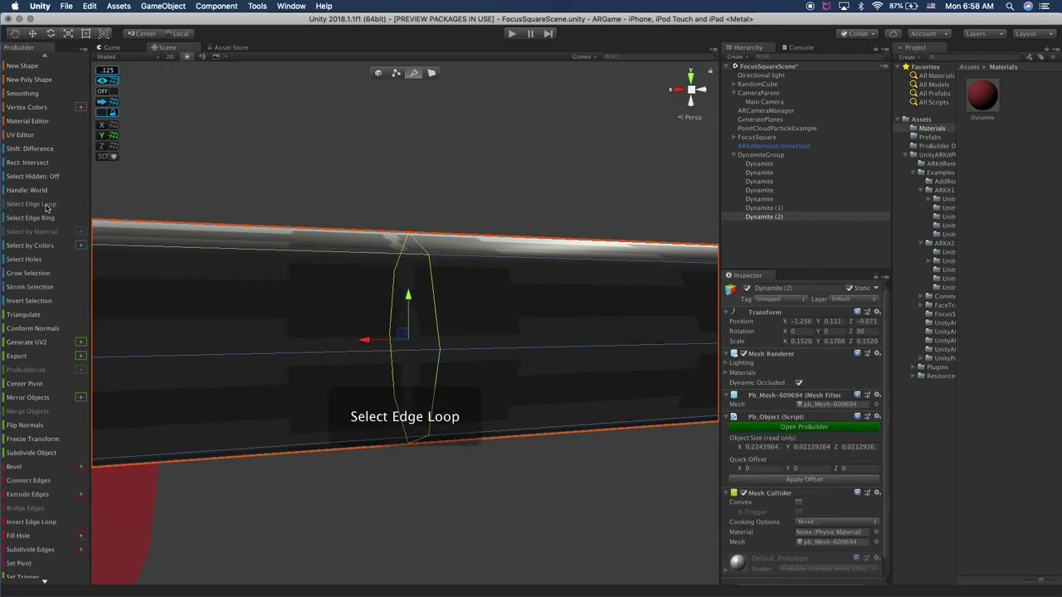
scroll(434, 352, down, 5)
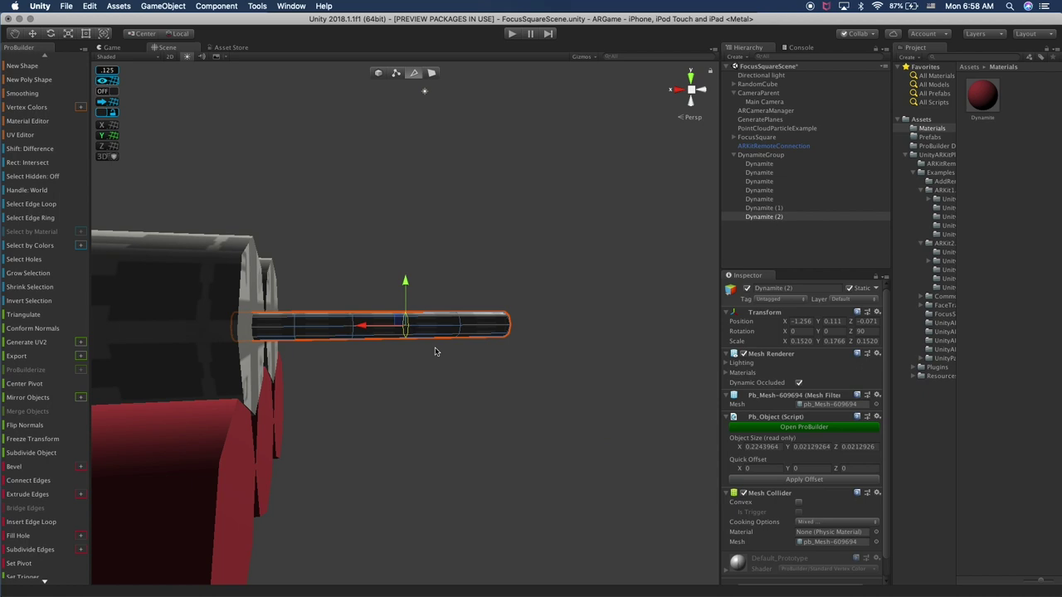
drag(405, 282, 405, 272)
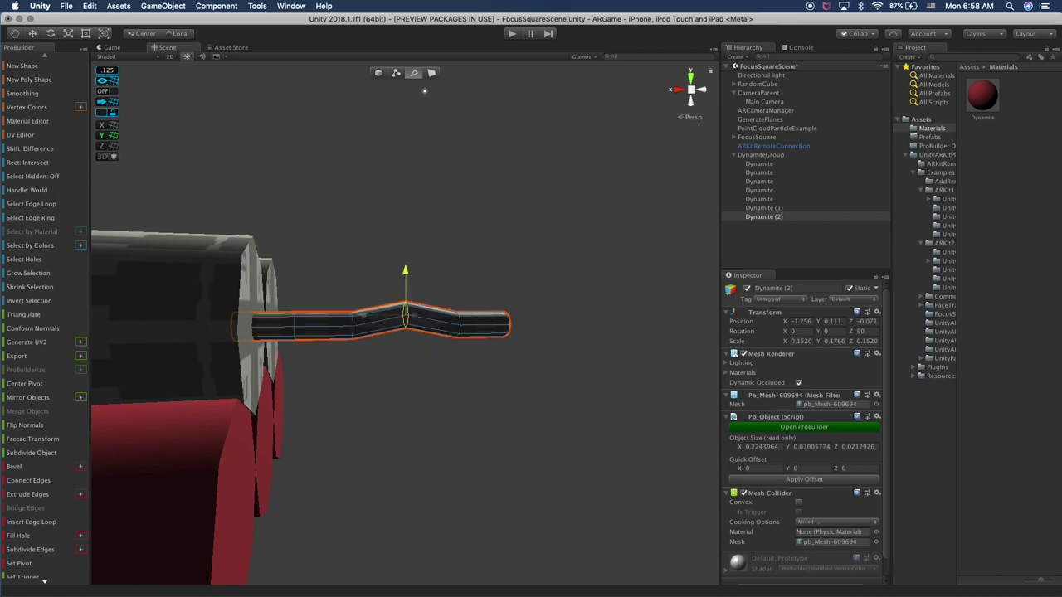
Raise the edge loop just before the second fuse's tip to give the fuse an overall height of about 0.046
middle_drag(477, 321, 424, 367)
click(407, 362)
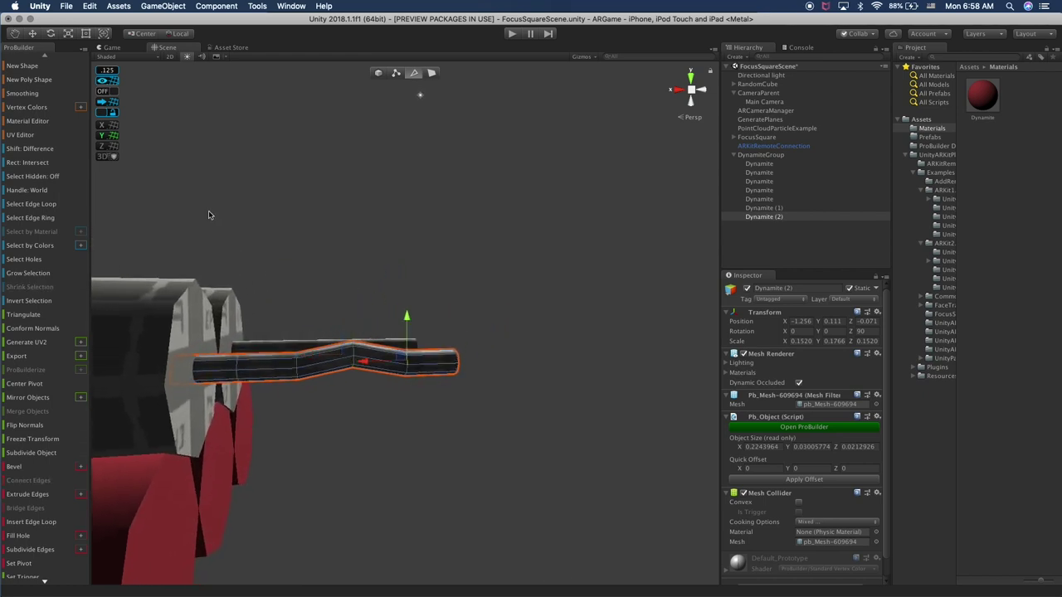
click(58, 206)
drag(400, 312, 407, 293)
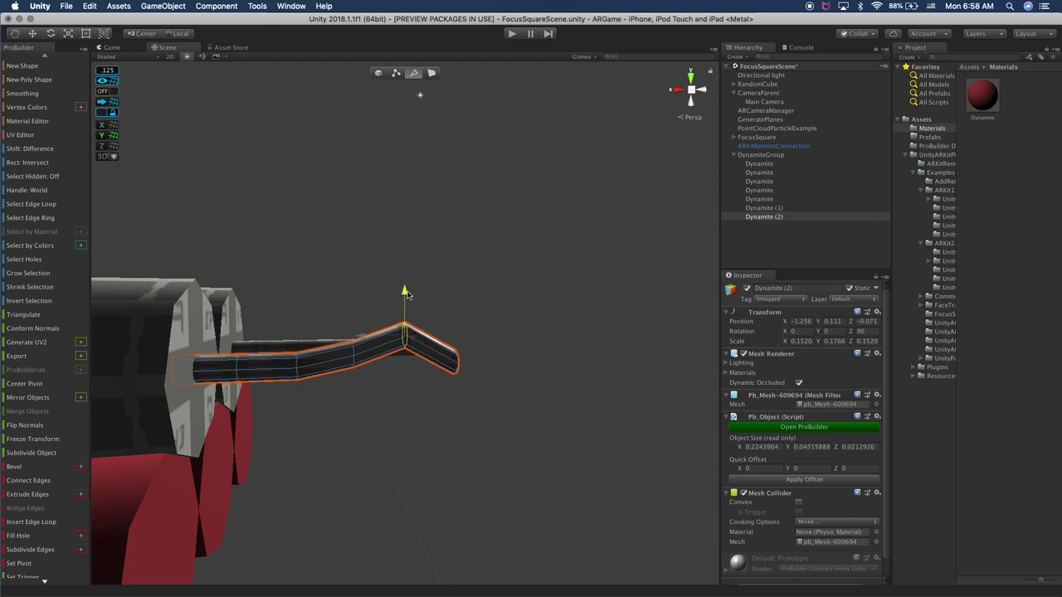
click(459, 359)
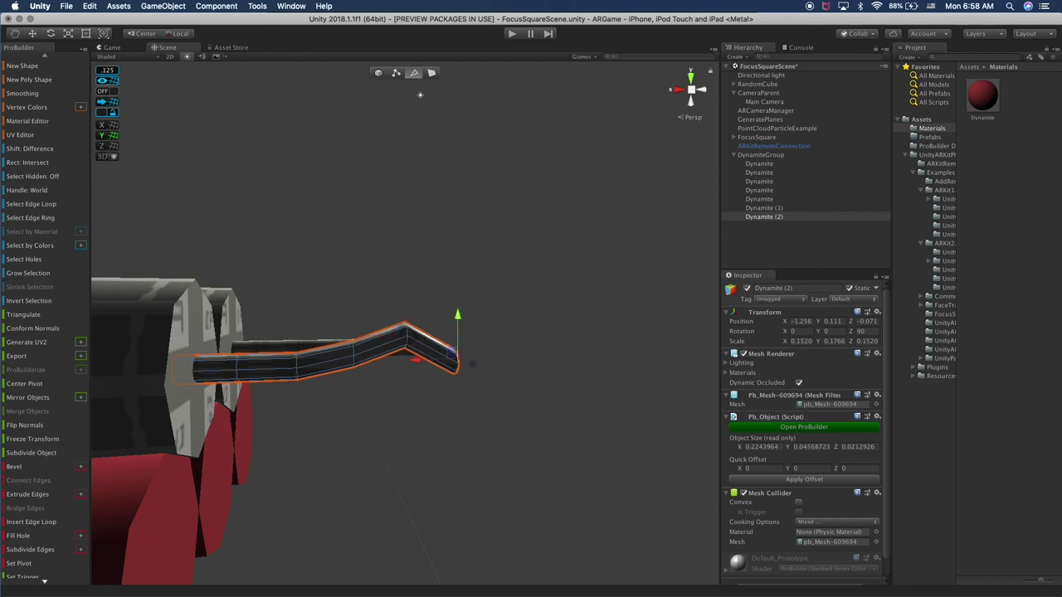
click(34, 207)
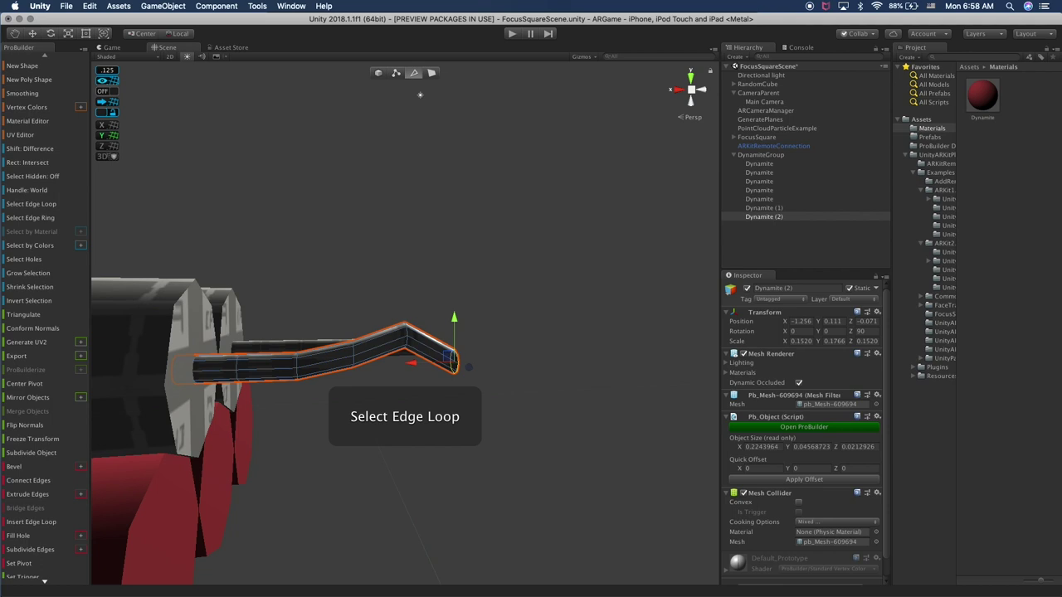
drag(454, 326, 265, 305)
key(f)
Select all vertices of the second fuse's end cap and lift them to curve the tip upward, about 0.066 high overall
click(396, 73)
alt+drag(475, 246, 508, 252)
drag(496, 173, 346, 441)
alt+drag(631, 419, 250, 417)
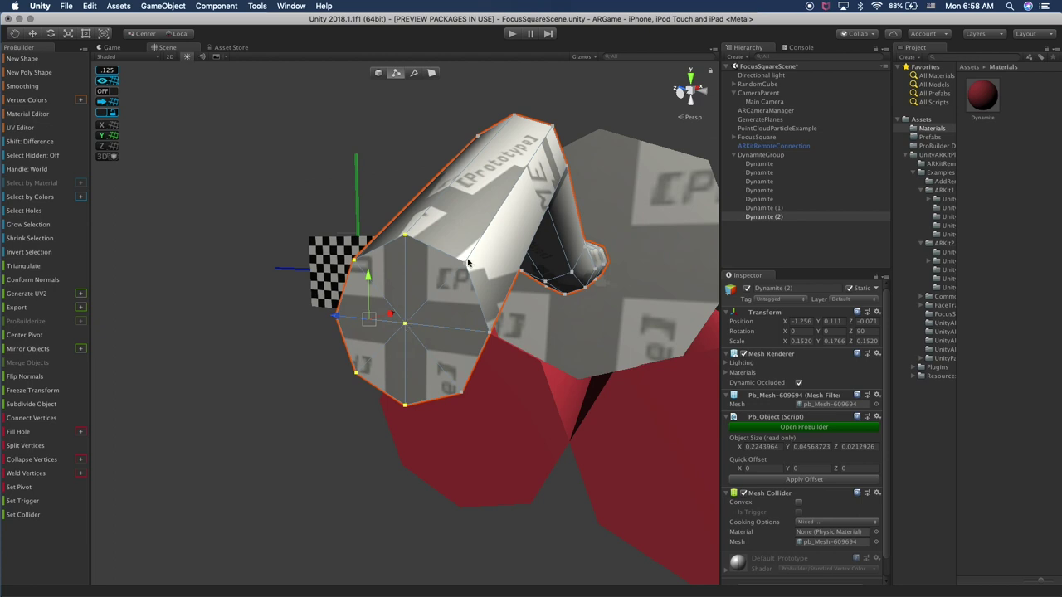
shift+click(464, 263)
shift+click(494, 330)
alt+drag(523, 407, 407, 227)
key(w)
key(f)
alt+drag(421, 322, 524, 326)
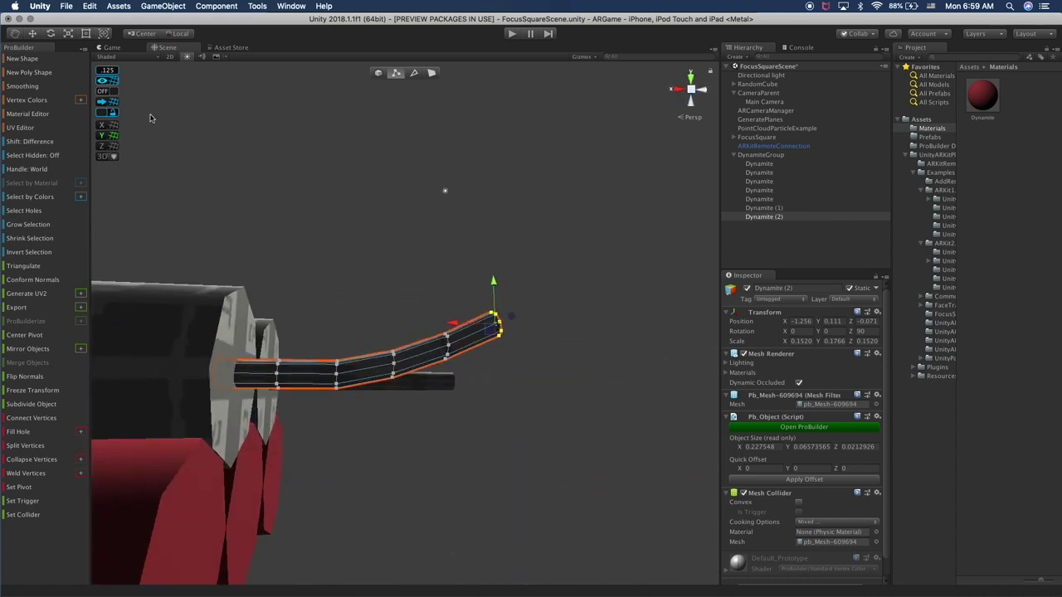
On the first fuse, Dynamite (1), raise the edge loop nearest the stick to an overall height of about 0.034
alt+drag(418, 269, 234, 355)
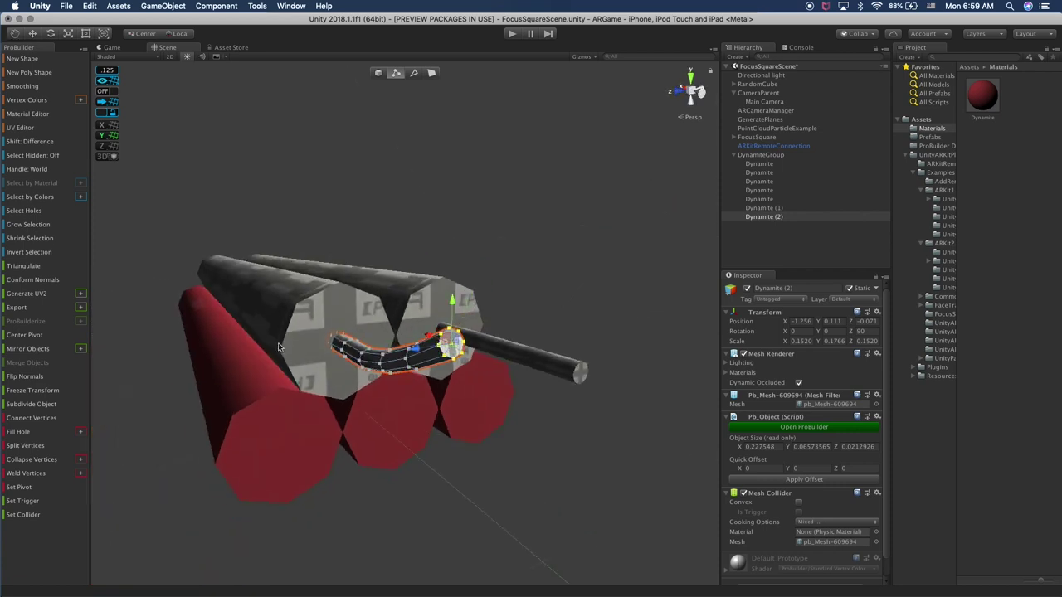
click(575, 375)
alt+drag(595, 355, 412, 355)
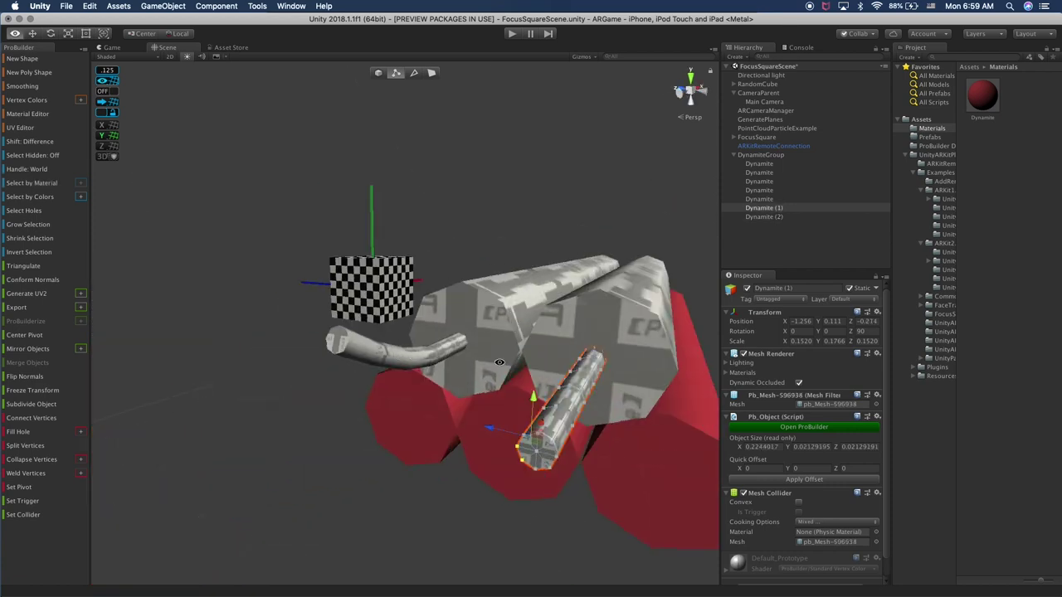
alt+drag(512, 416, 386, 414)
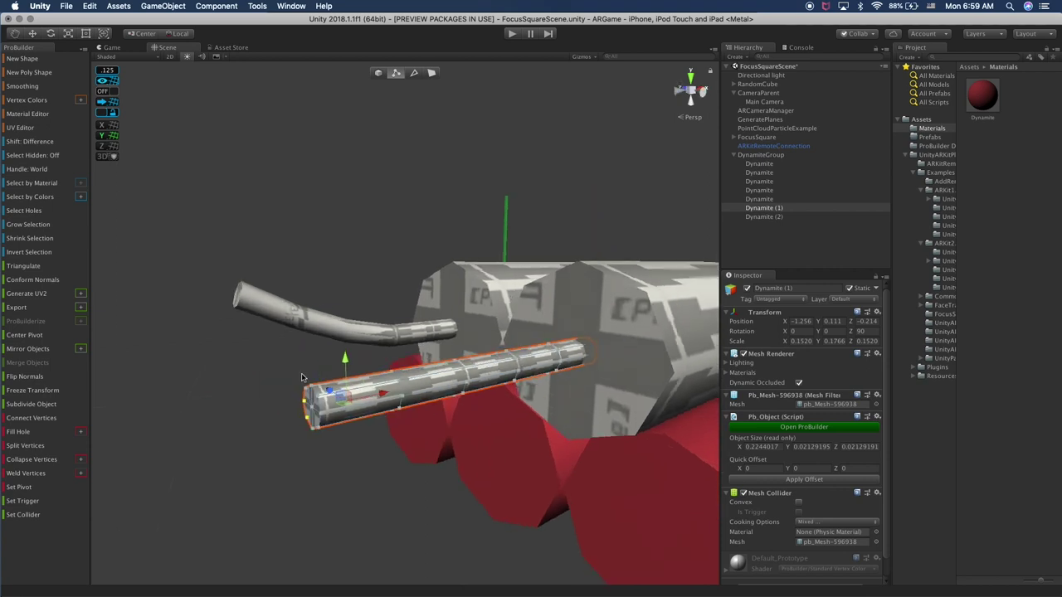
click(415, 73)
alt+drag(548, 279, 470, 392)
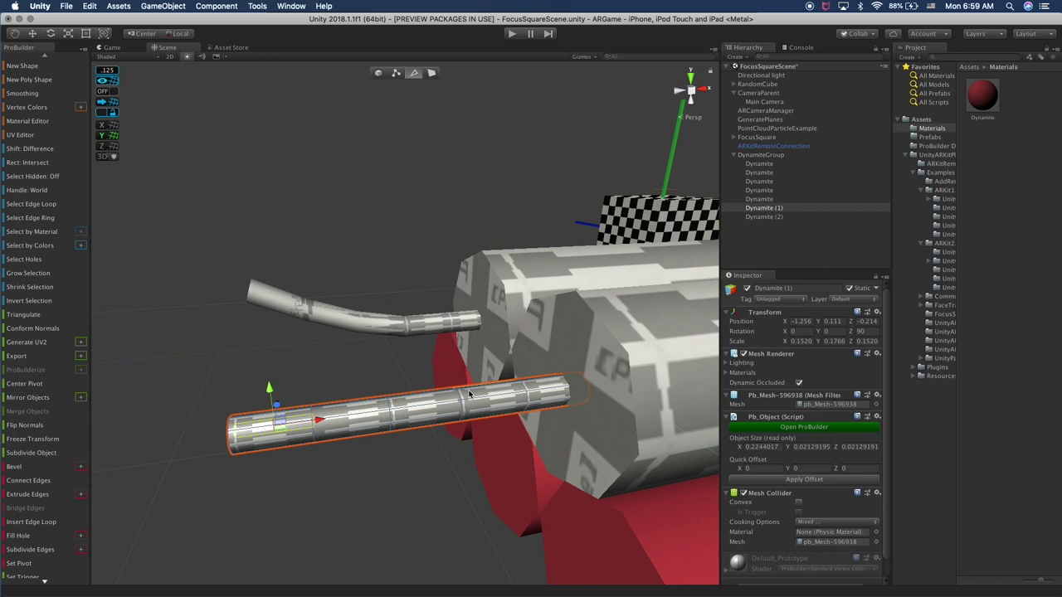
click(462, 410)
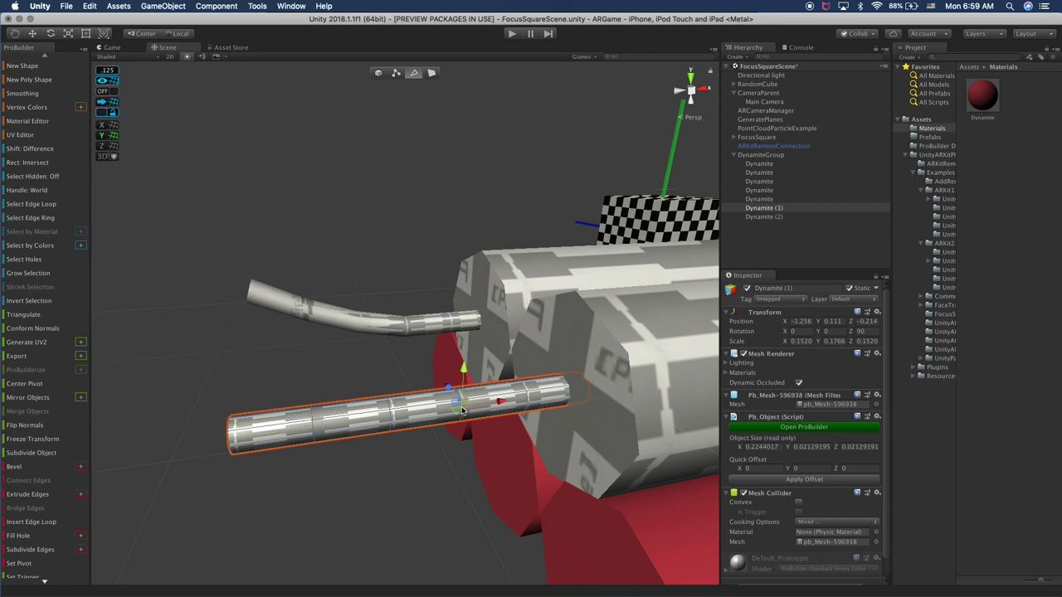
click(529, 403)
key(f)
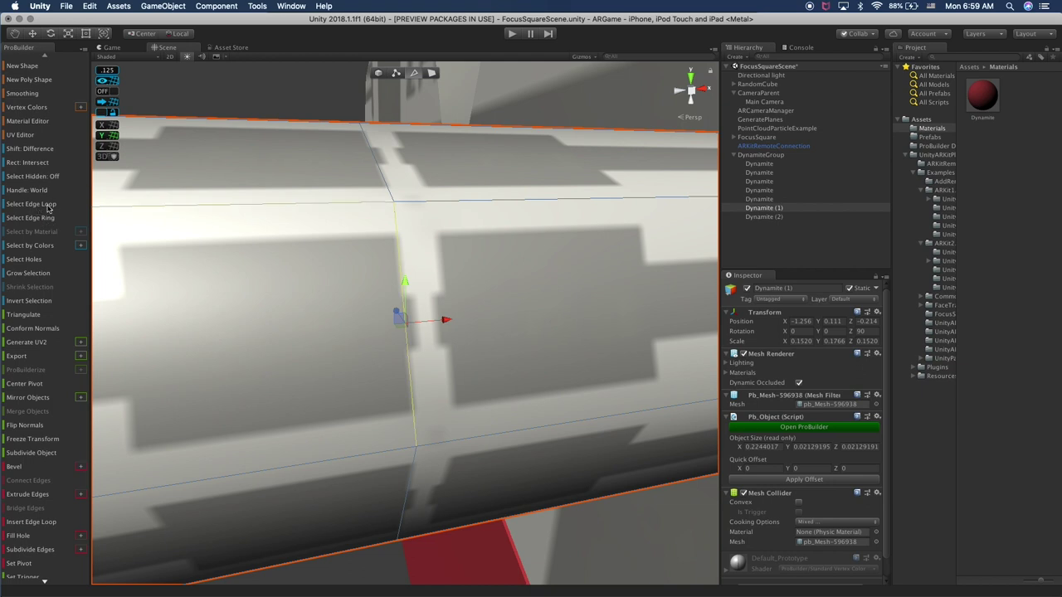
click(47, 209)
scroll(369, 295, down, 8)
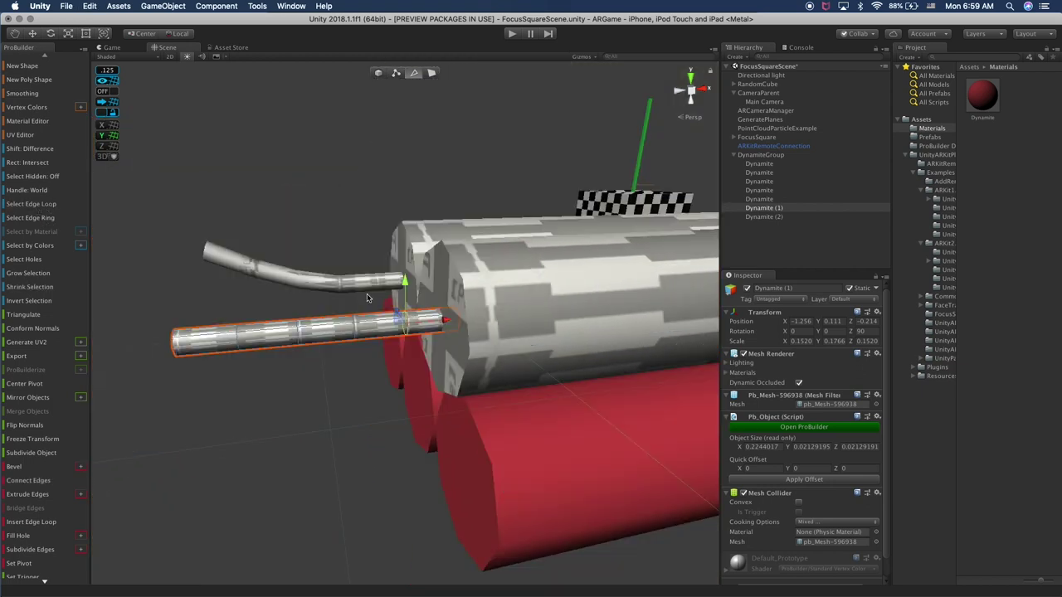
drag(403, 273, 407, 283)
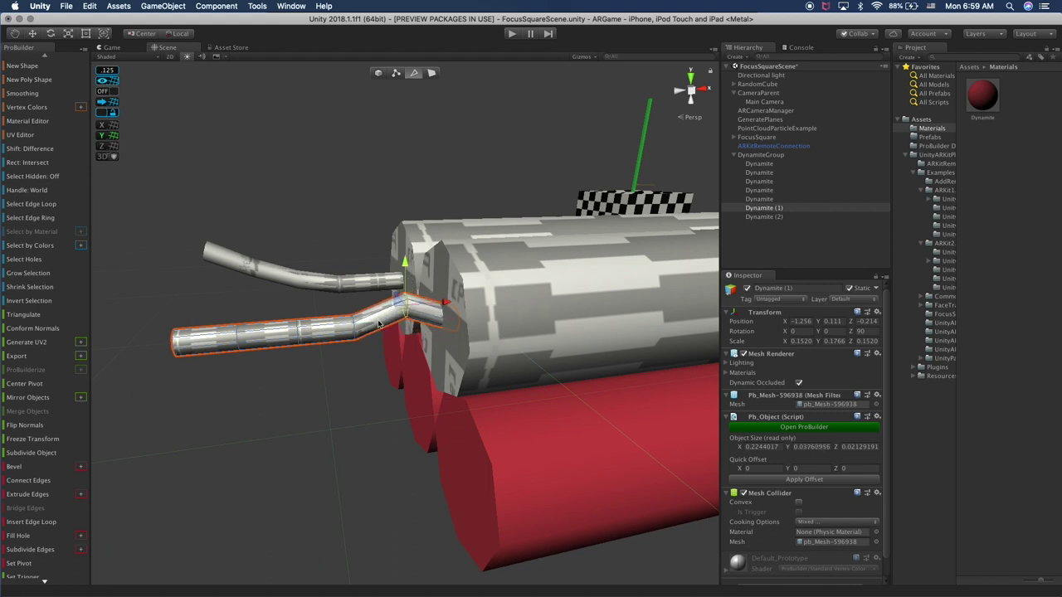
Raise the next edge loop outward on the first fuse to an overall height of about 0.038
double_click(353, 329)
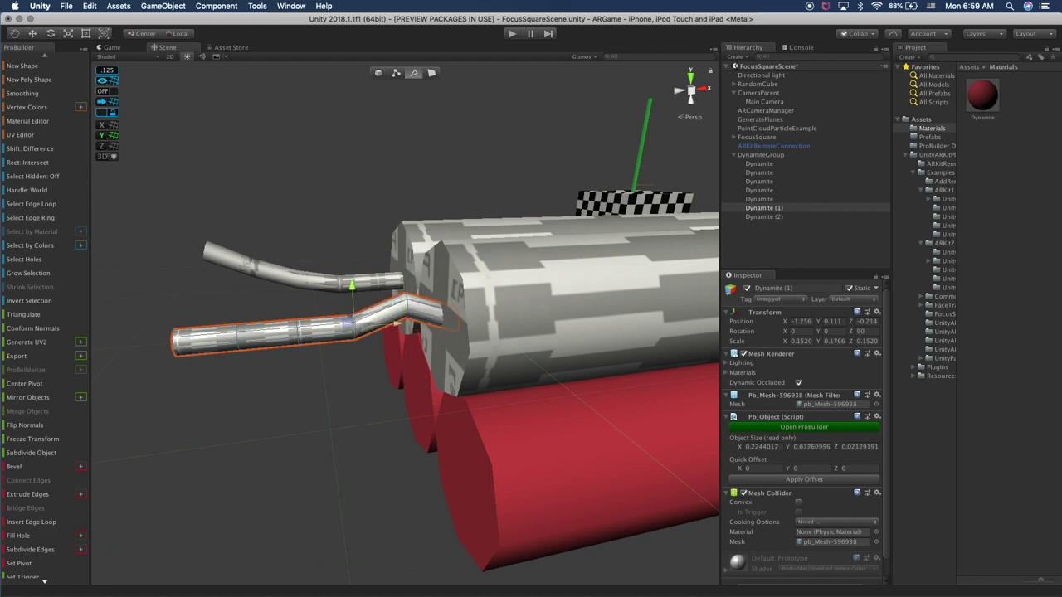
click(49, 205)
mouse_move(352, 290)
mouse_down()
mouse_move(349, 232)
mouse_move(347, 284)
mouse_up()
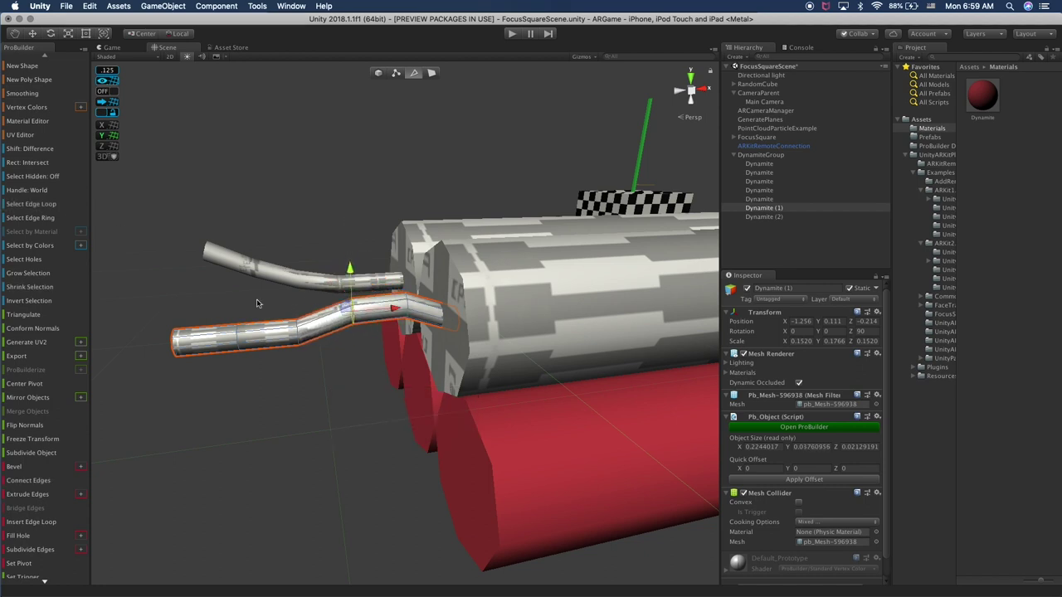
Lower the third edge loop out from the stick on the first fuse slightly, to an overall height of about 0.042
click(189, 231)
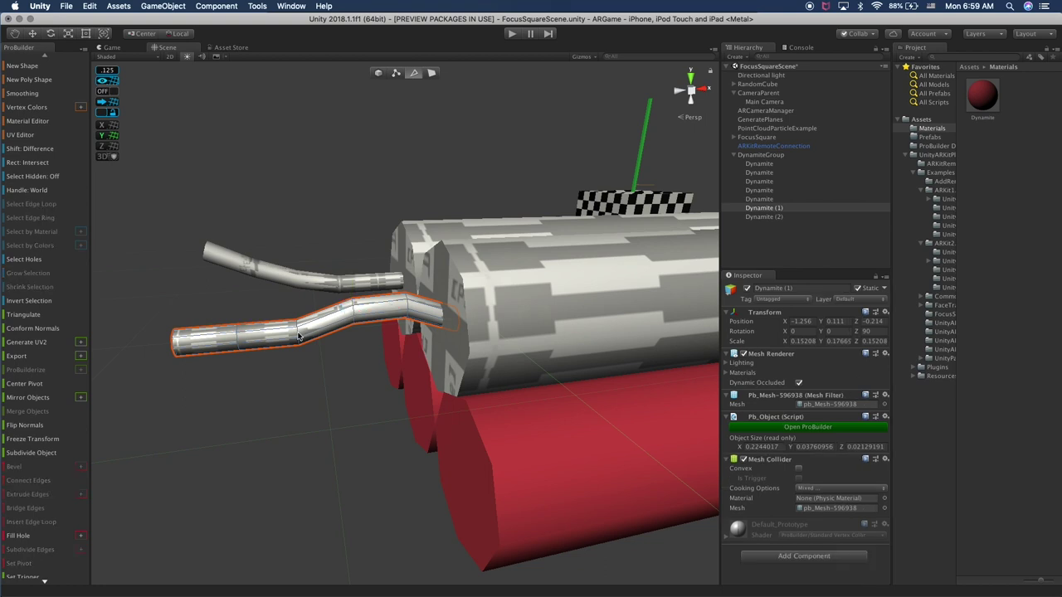
key(f)
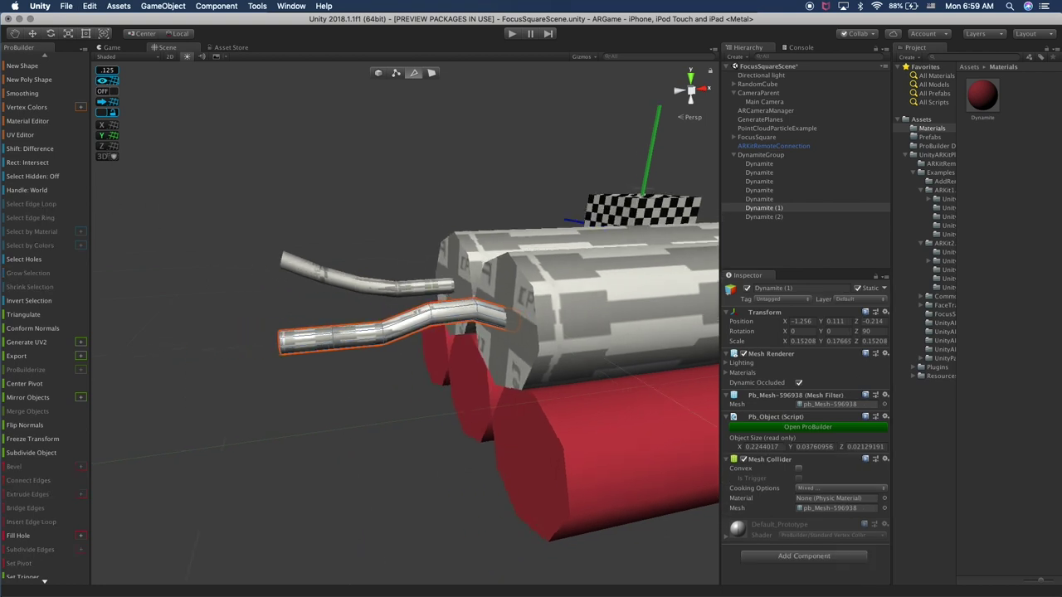
click(382, 332)
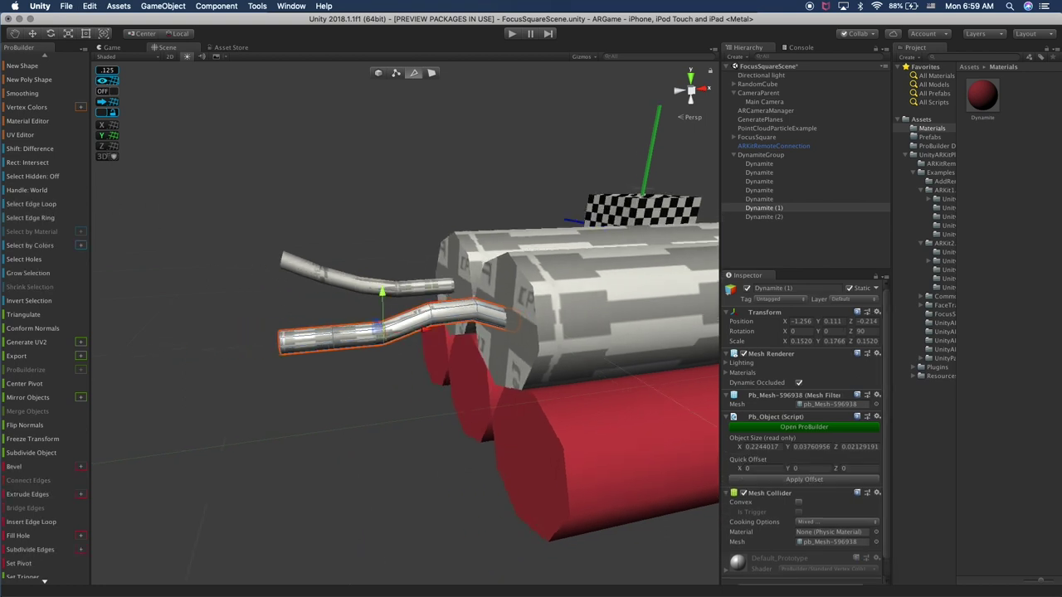
key(alt+l)
mouse_move(379, 306)
mouse_down()
mouse_move(380, 282)
mouse_move(377, 300)
mouse_up()
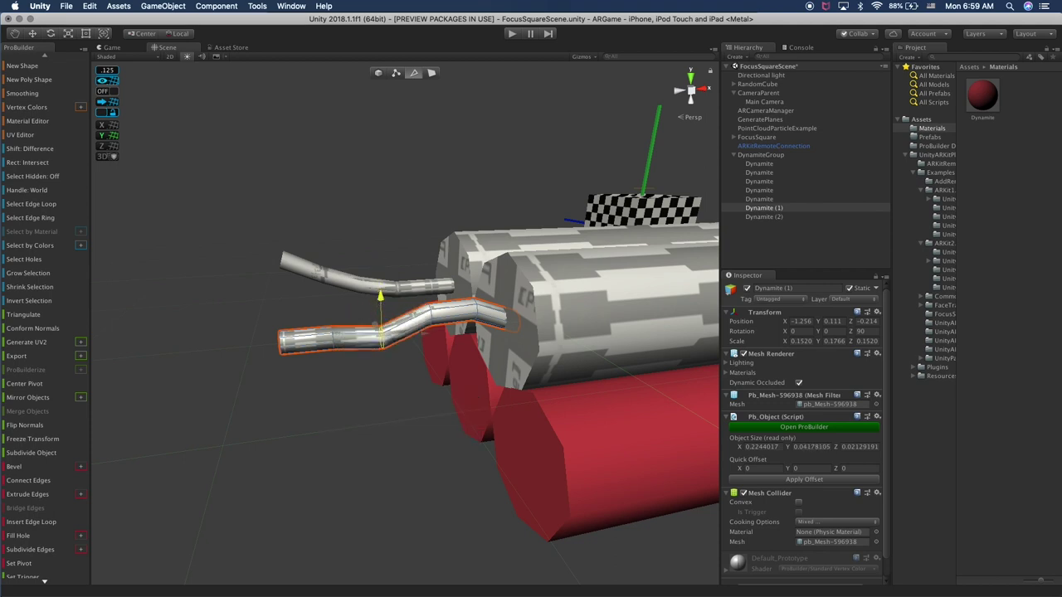
Lower the edge loop just before the first fuse's tip to an overall height of about 0.061
click(334, 341)
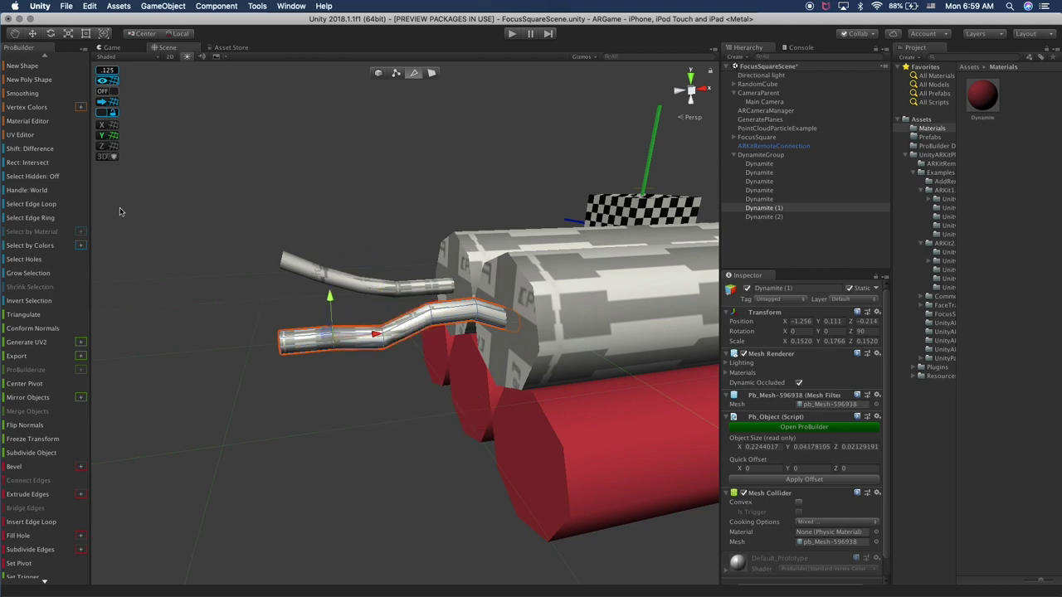
click(48, 205)
drag(330, 302, 331, 327)
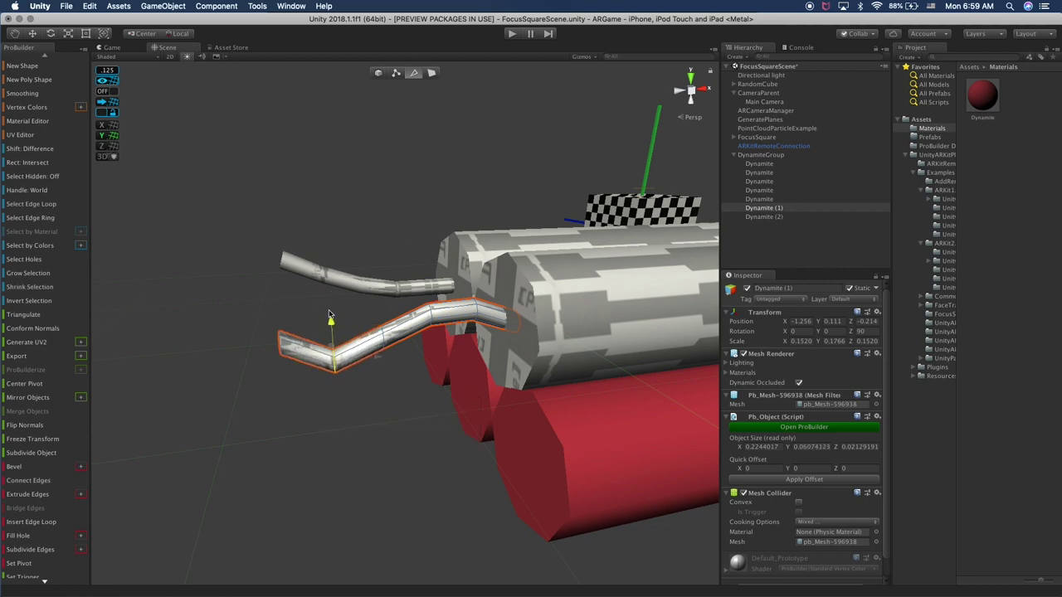
Lower the end vertices at the first fuse's tip to an overall mesh height of about 0.090
click(217, 139)
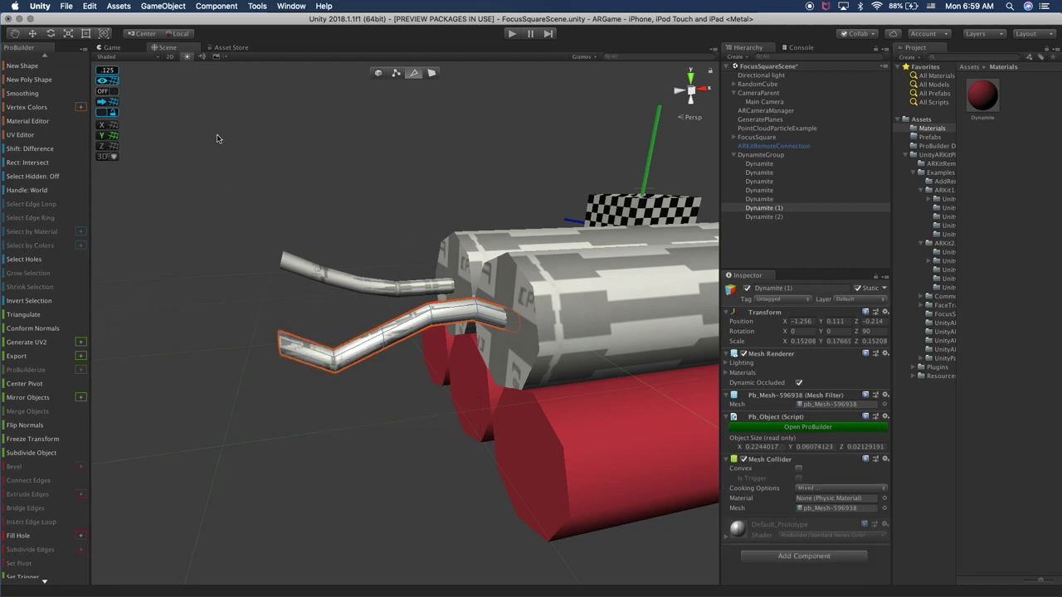
click(396, 75)
alt+drag(300, 326, 245, 400)
drag(287, 319, 285, 348)
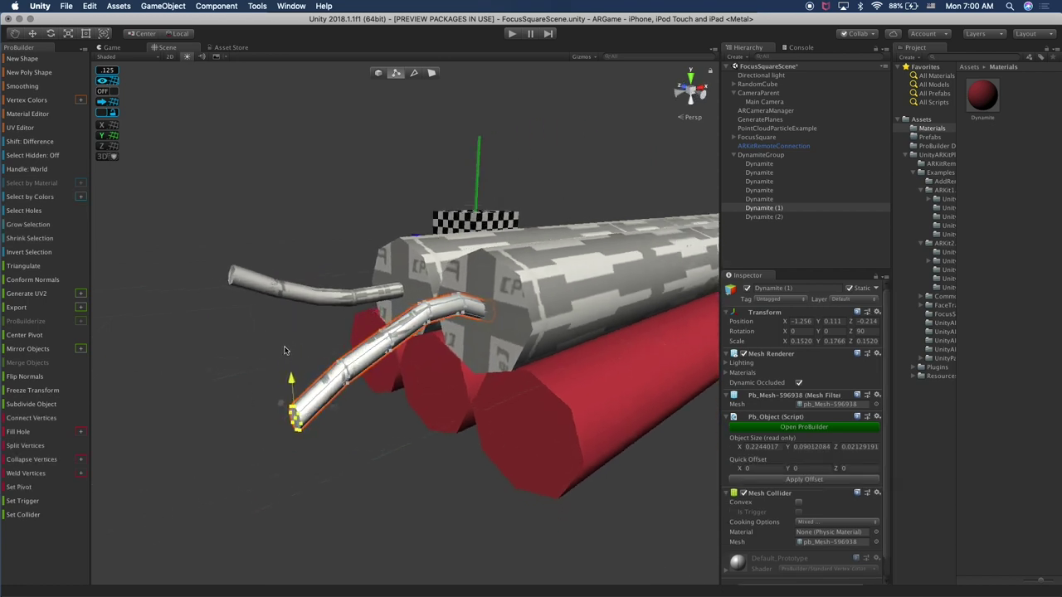
Rotate the first fuse's tip vertices to an overall height of about 0.087 so the end follows the bend, and return to object mode
key(e)
drag(286, 386, 267, 406)
alt+drag(374, 403, 262, 382)
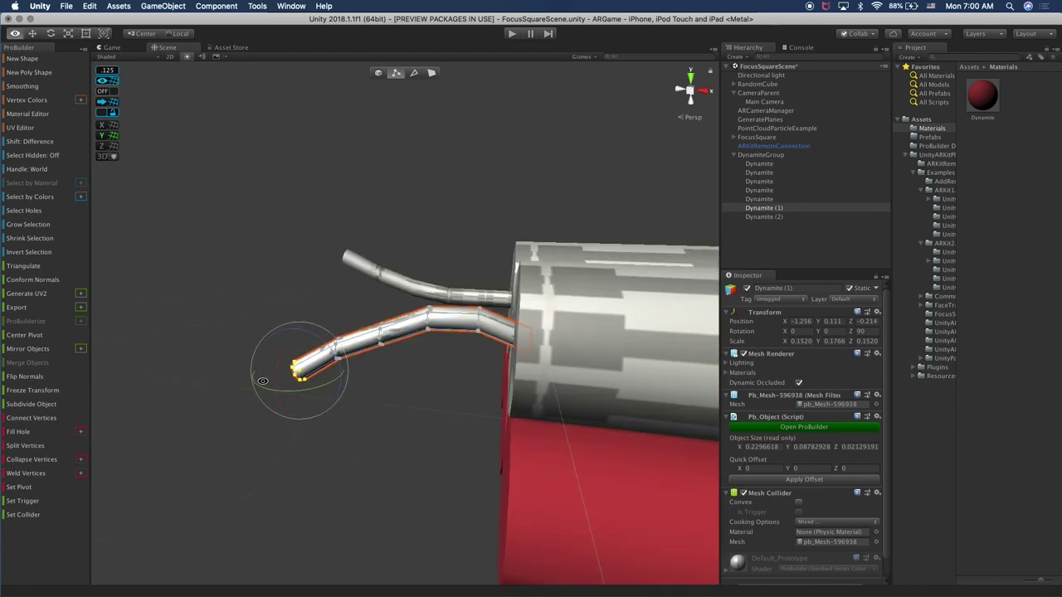
alt+drag(378, 356, 572, 378)
key(w)
key(e)
alt+drag(541, 365, 522, 395)
click(570, 337)
click(380, 73)
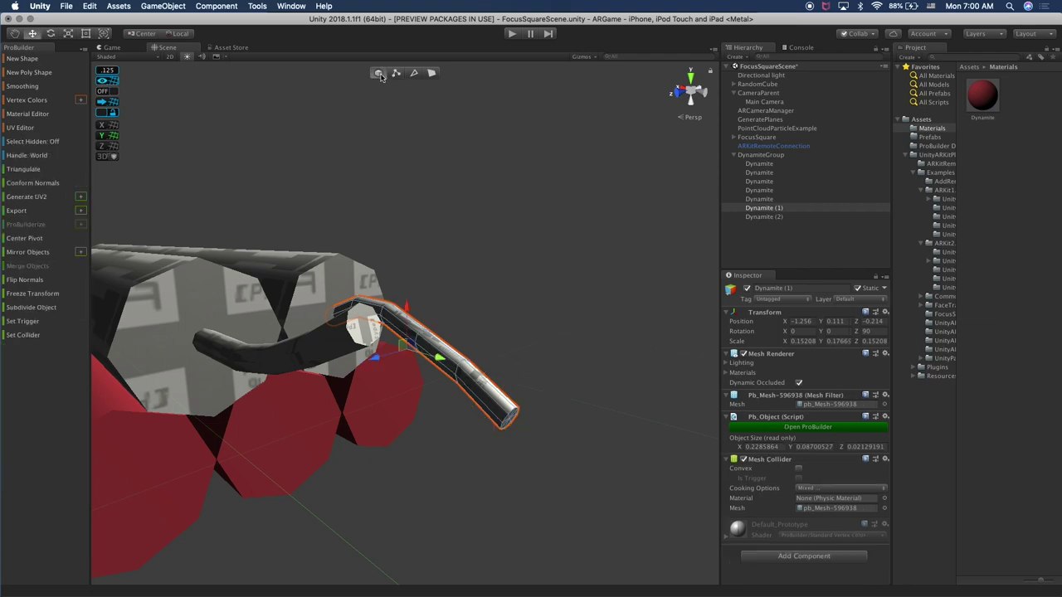
Examine the shape of both fuses and how they leave the sticks from several sides of the bundle
click(543, 231)
alt+drag(544, 233, 311, 268)
scroll(464, 338, down, 10)
alt+drag(465, 338, 591, 449)
alt+drag(420, 382, 493, 337)
scroll(494, 339, up, 5)
scroll(495, 339, up, 4)
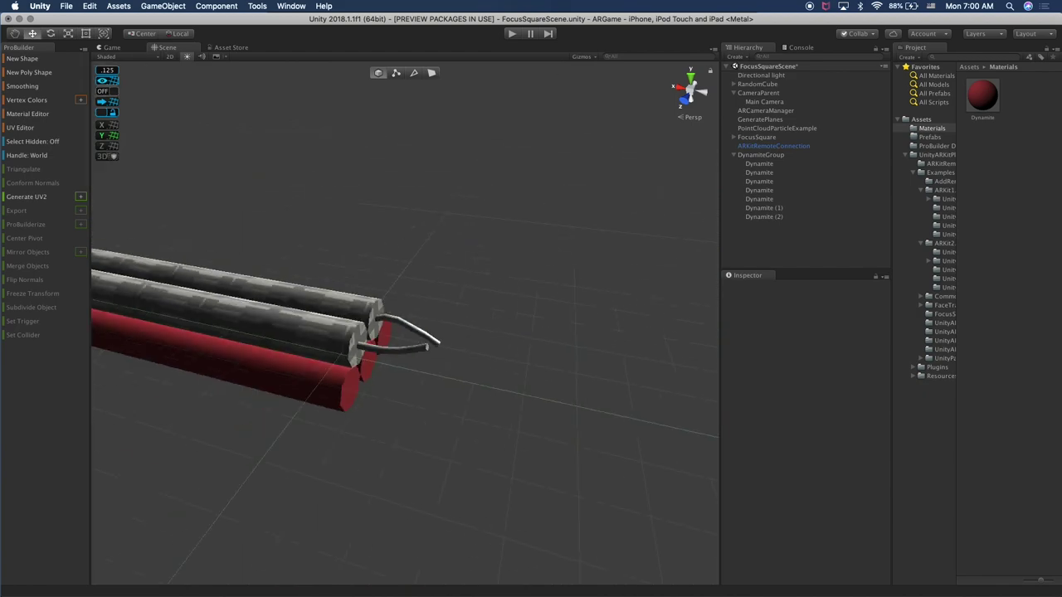
alt+drag(495, 329, 319, 301)
alt+drag(504, 350, 329, 374)
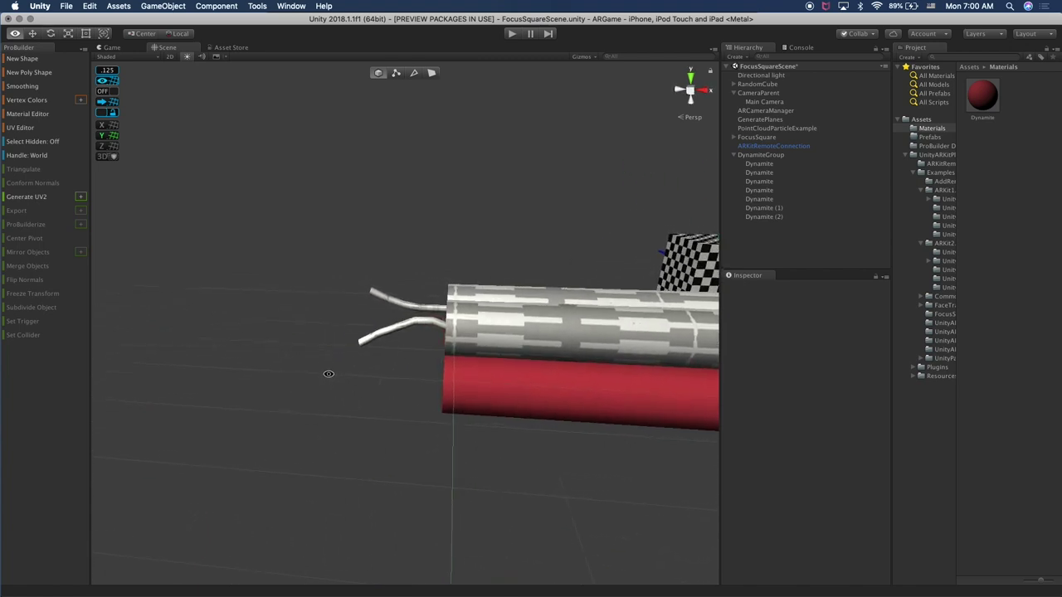
Lower the edge loop at the upper bend of the first fuse, Dynamite (1), slightly to smooth the curve
click(408, 323)
key(f)
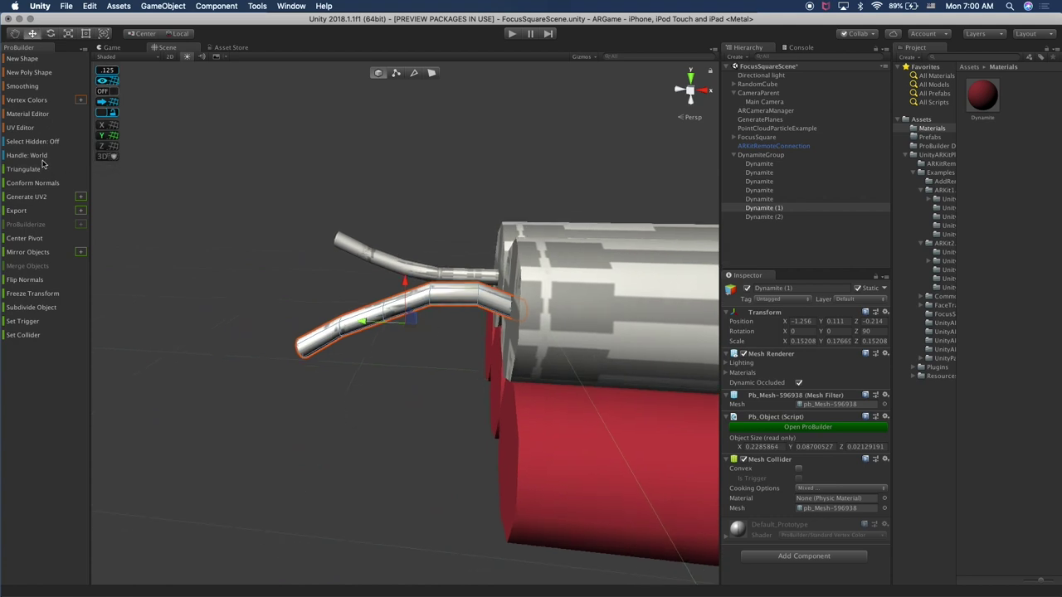
click(416, 74)
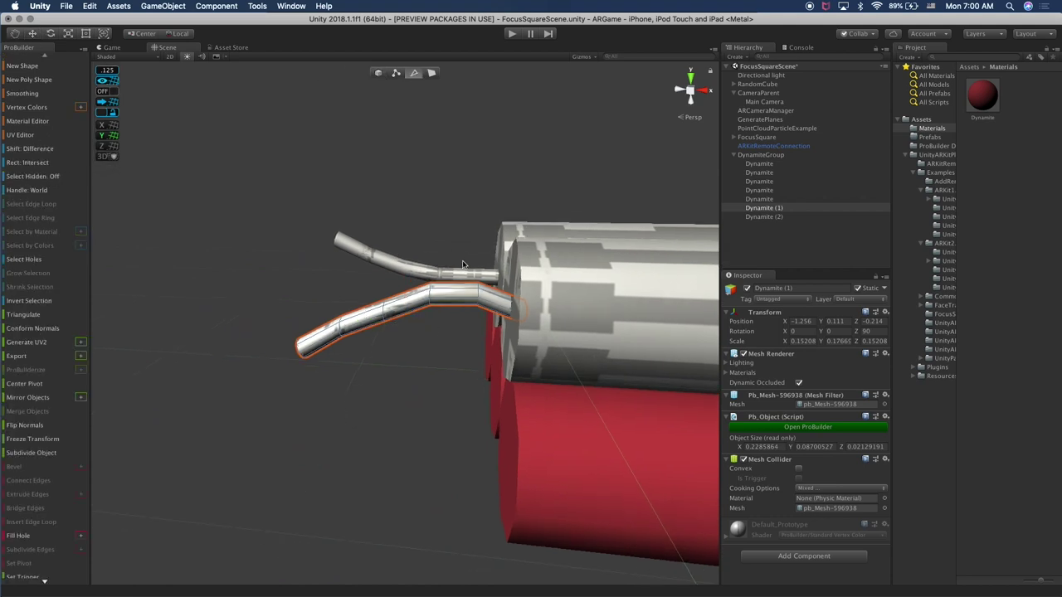
click(430, 295)
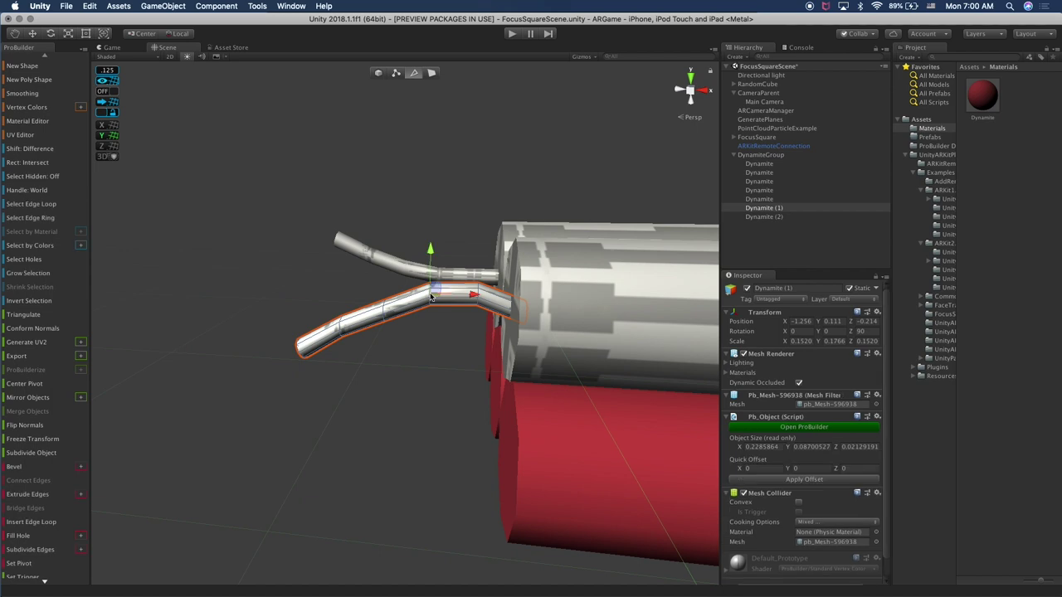
click(40, 205)
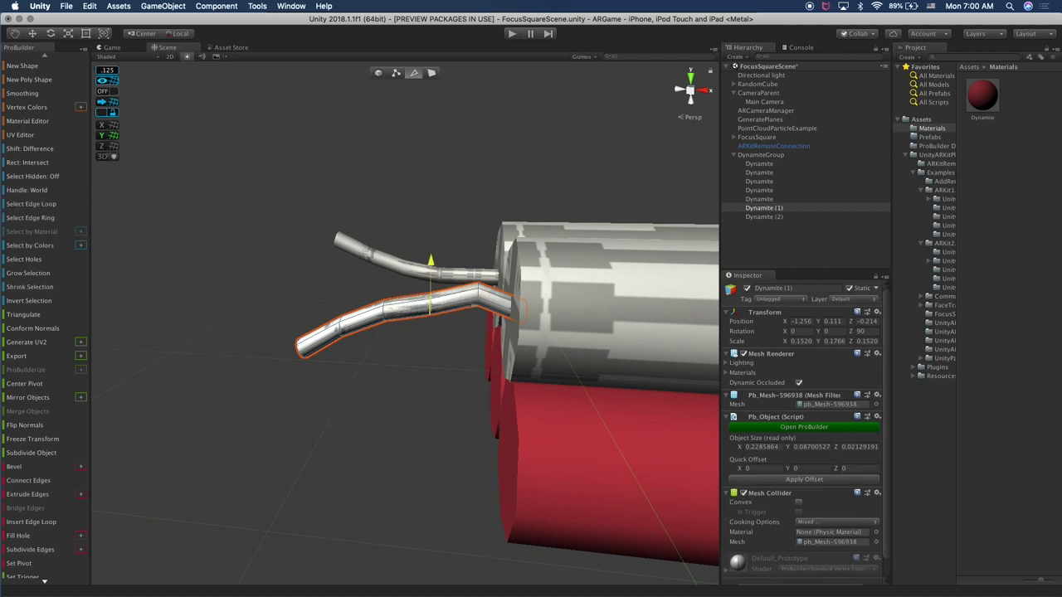
mouse_move(430, 263)
mouse_down()
mouse_move(430, 251)
mouse_move(431, 275)
mouse_move(424, 253)
mouse_up()
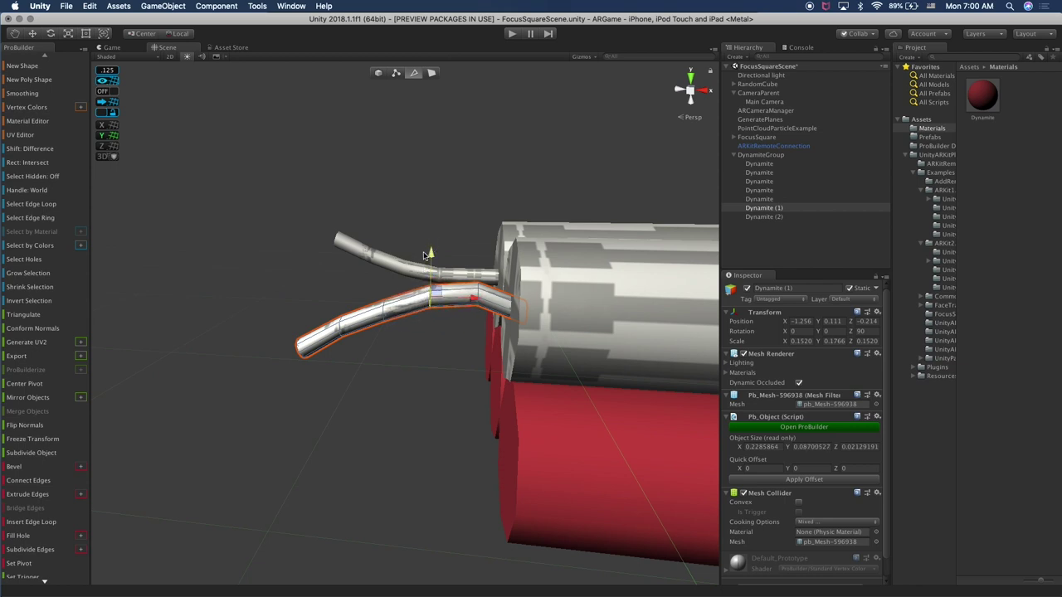
Lower the first fuse's edge loop nearest the stick to an overall height of about 0.083, and return to object mode
click(475, 283)
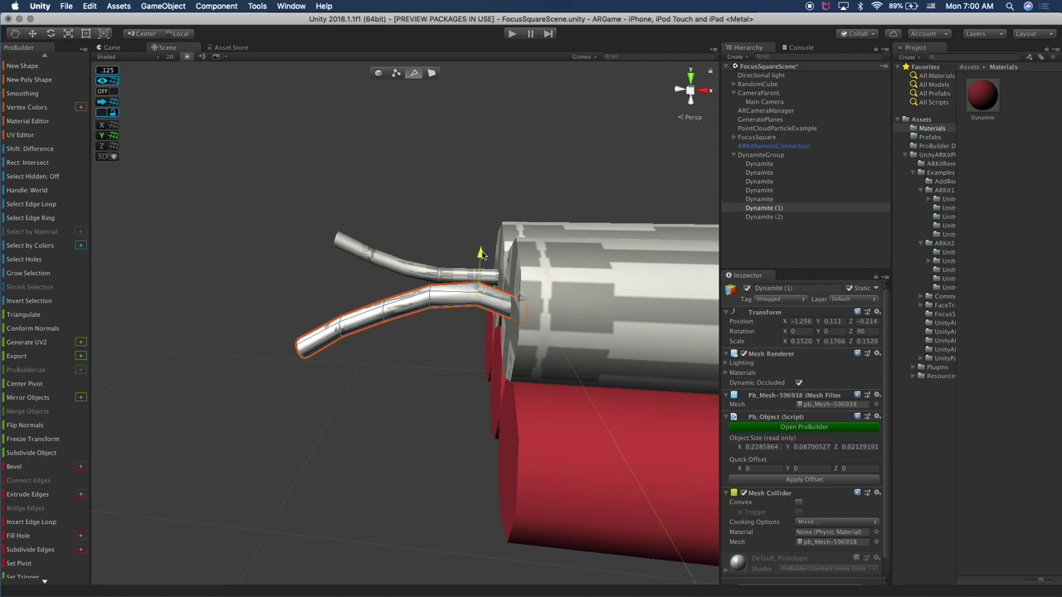
click(48, 204)
drag(481, 245, 481, 256)
alt+drag(309, 314, 349, 319)
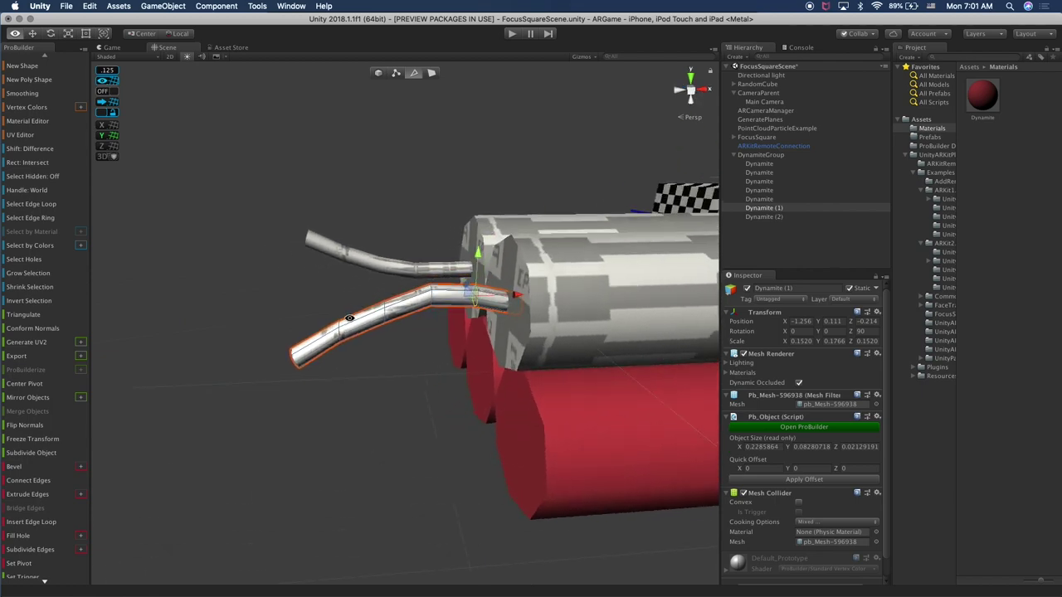
alt+drag(294, 300, 290, 376)
scroll(407, 368, down, 5)
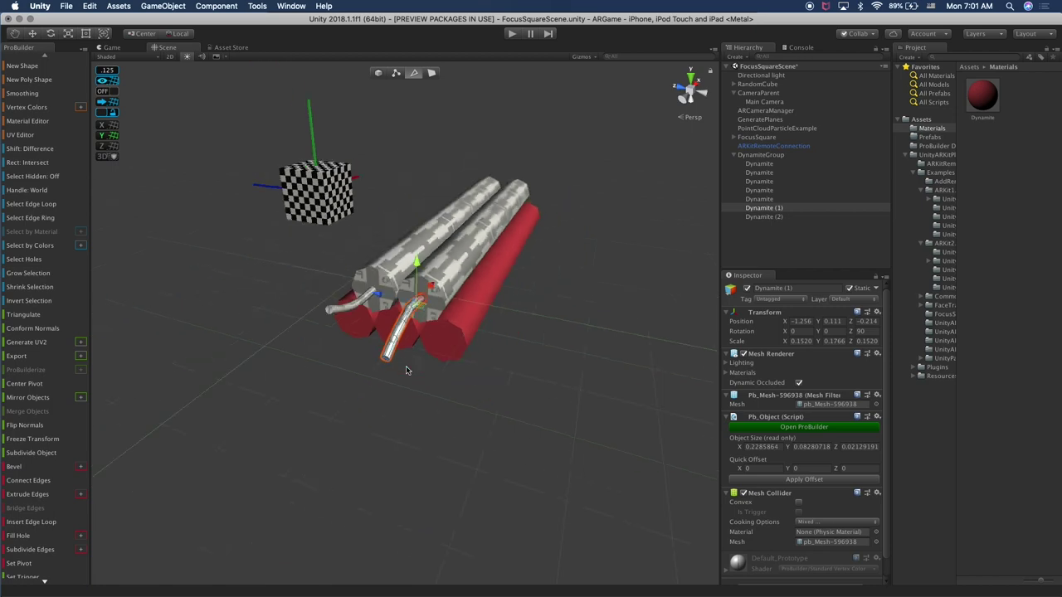
click(382, 76)
alt+drag(548, 220, 531, 303)
click(570, 264)
Rename both fuses, Dynamite (1) and Dynamite (2), as Lighter
click(764, 208)
shift+click(763, 216)
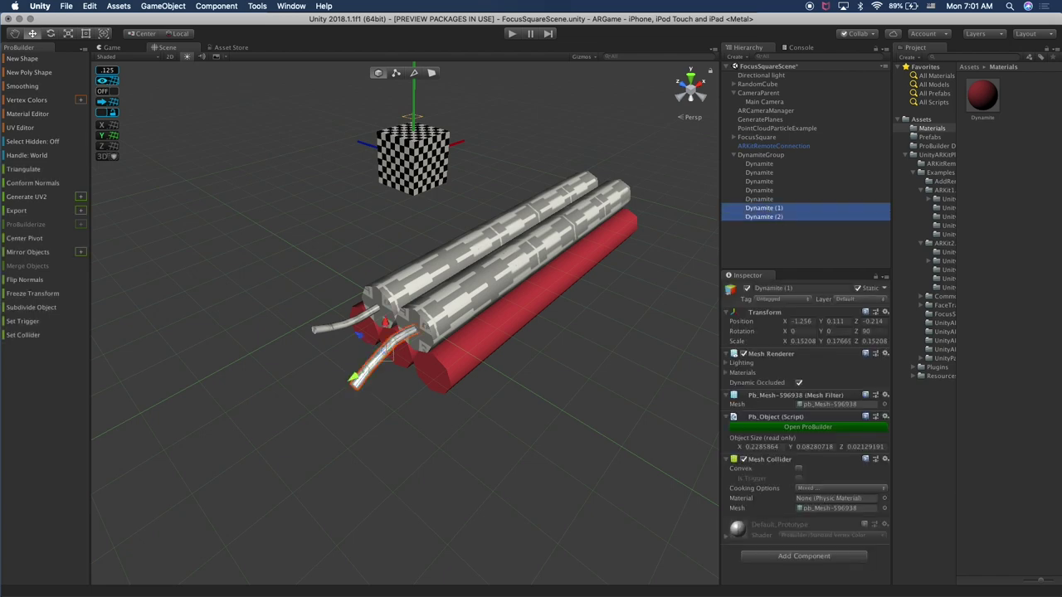
click(807, 289)
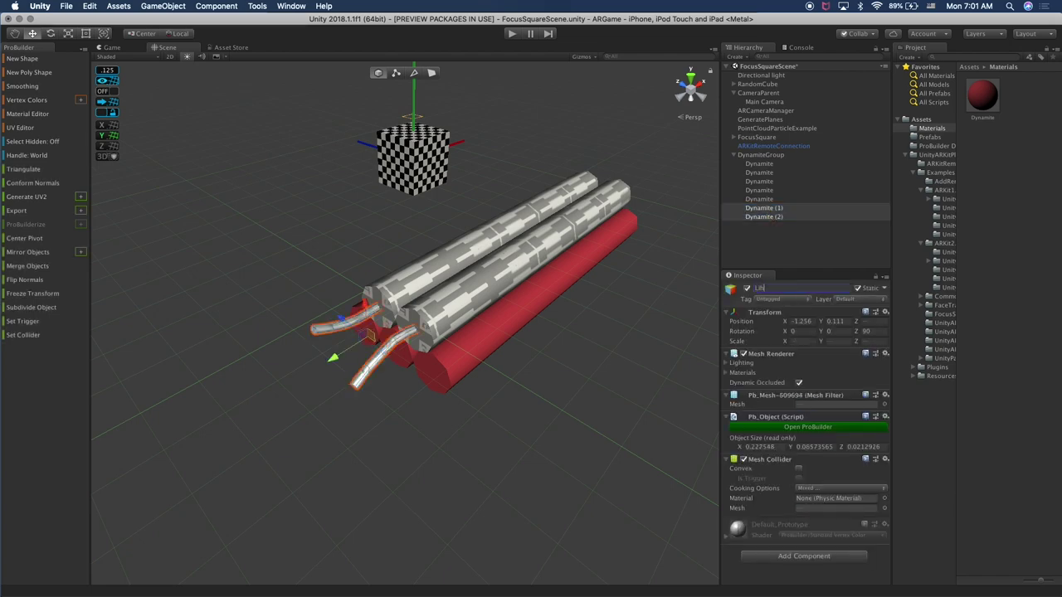
key(Return)
click(815, 252)
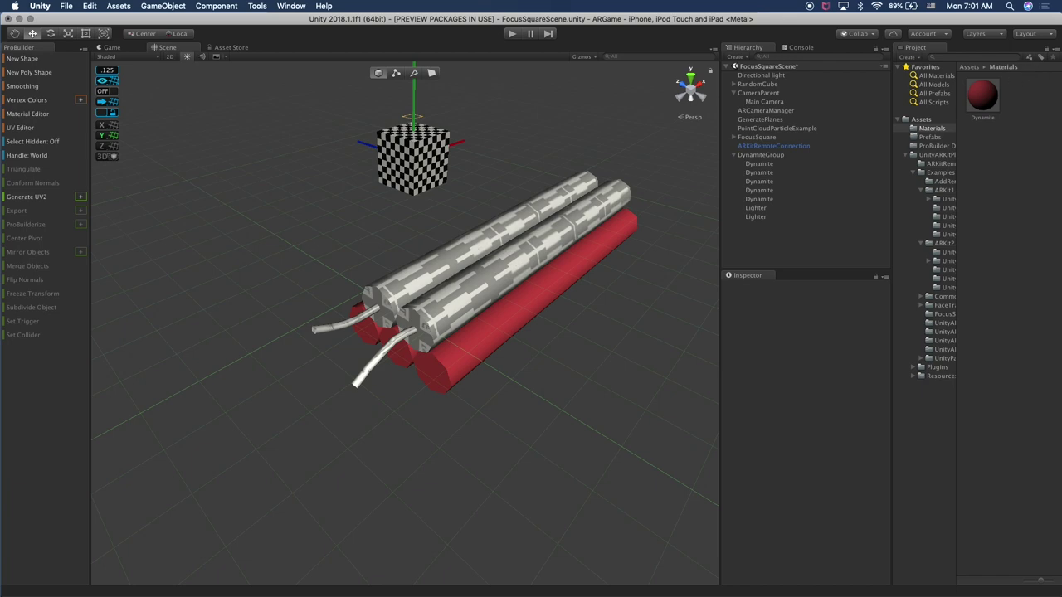
Duplicate the Dynamite material in the Materials folder and name the copy Lighter
click(983, 106)
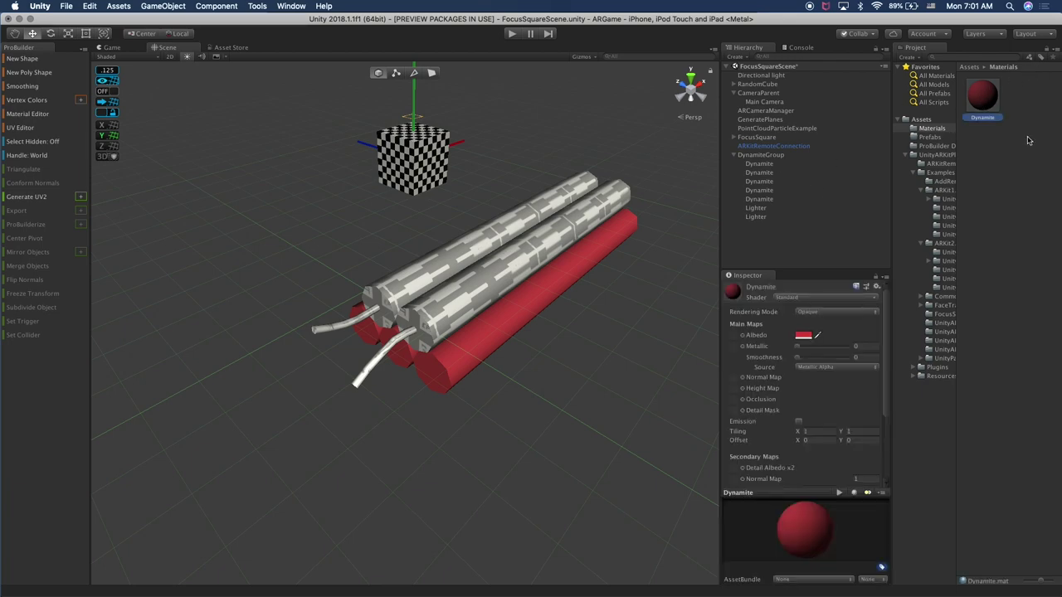
click(992, 158)
click(987, 95)
key(super+d)
key(super+v)
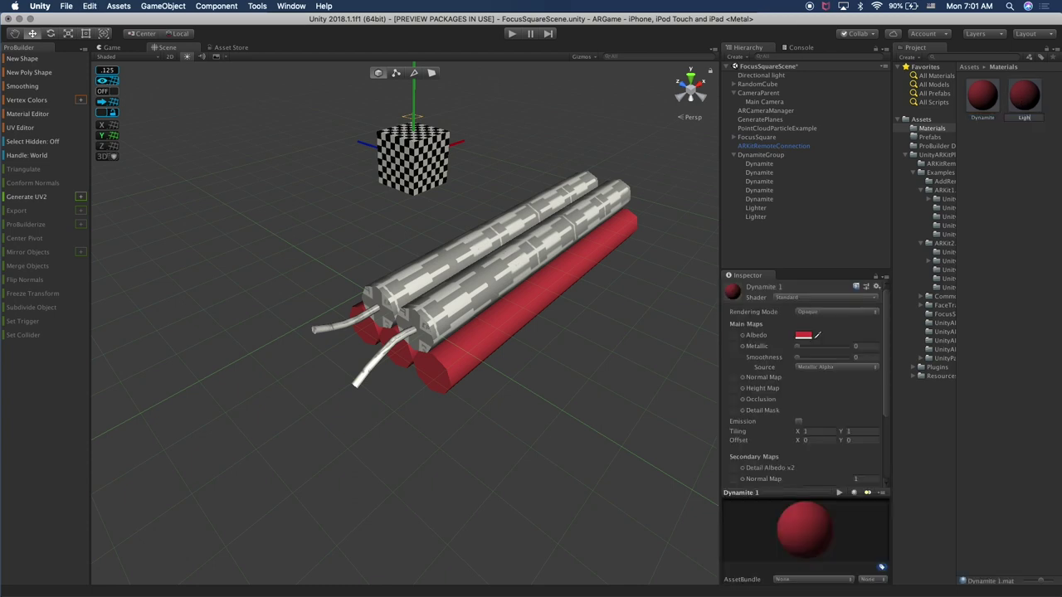
text(Lighter)
key(Return)
Apply the Lighter material to both Lighter fuses in DynamiteGroup
drag(1022, 98, 760, 214)
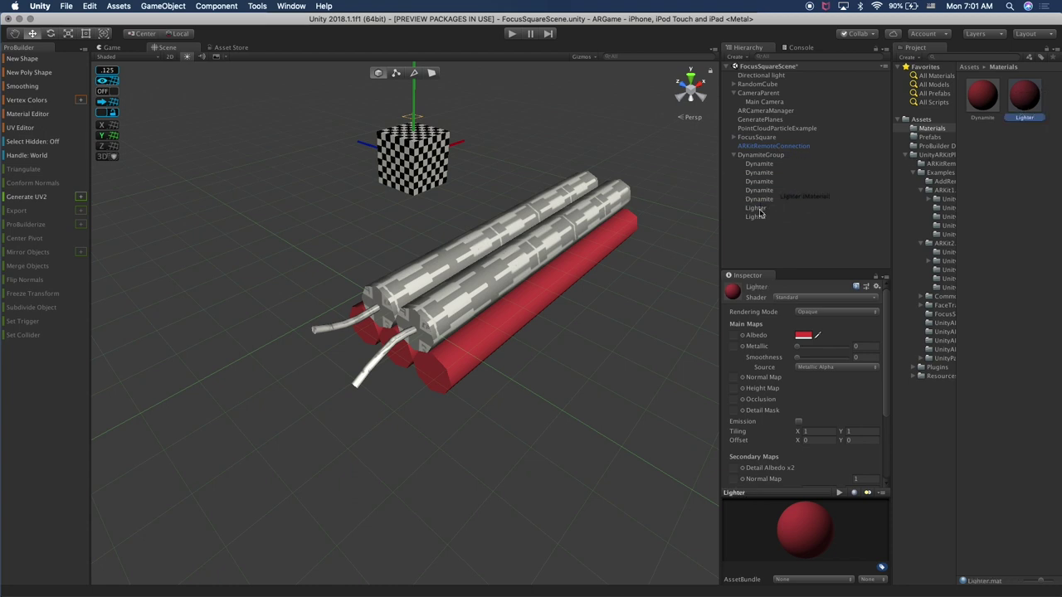
drag(1022, 97, 755, 216)
drag(1023, 98, 760, 216)
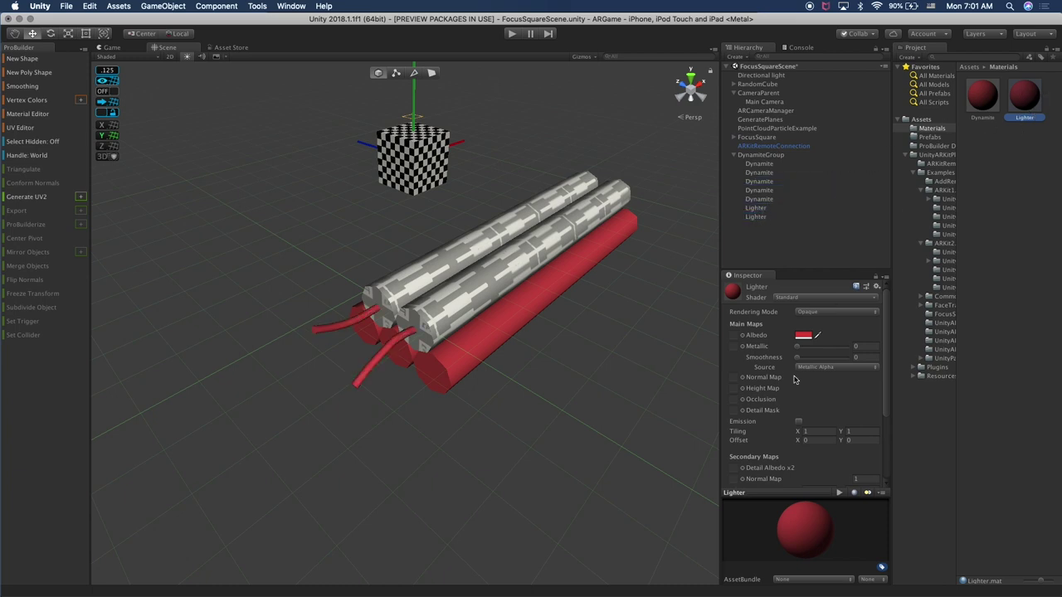
Set the Lighter material's albedo to a near-black colour
click(804, 335)
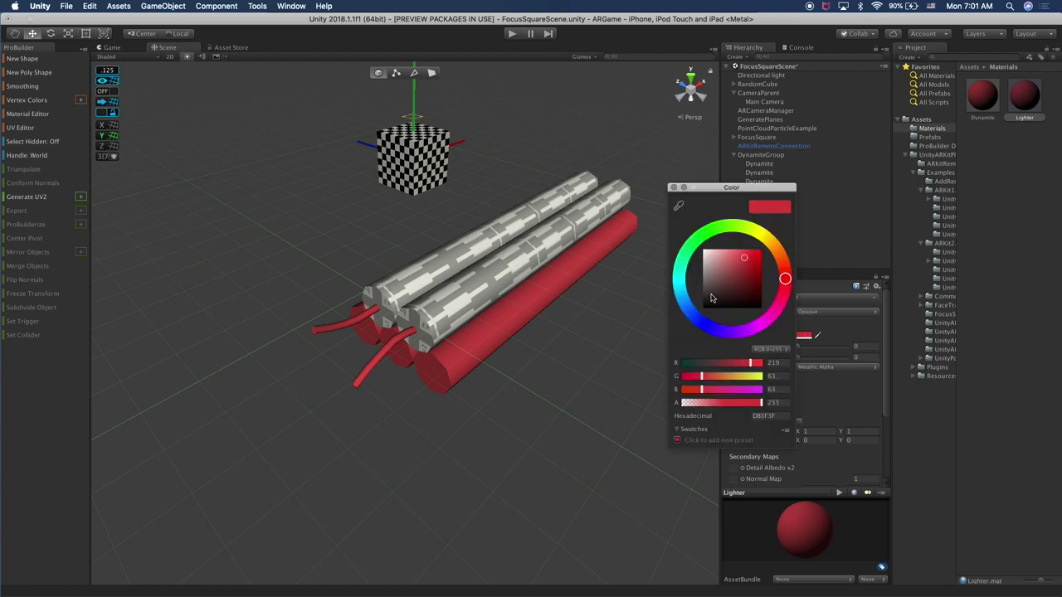
drag(711, 297, 703, 296)
key(Return)
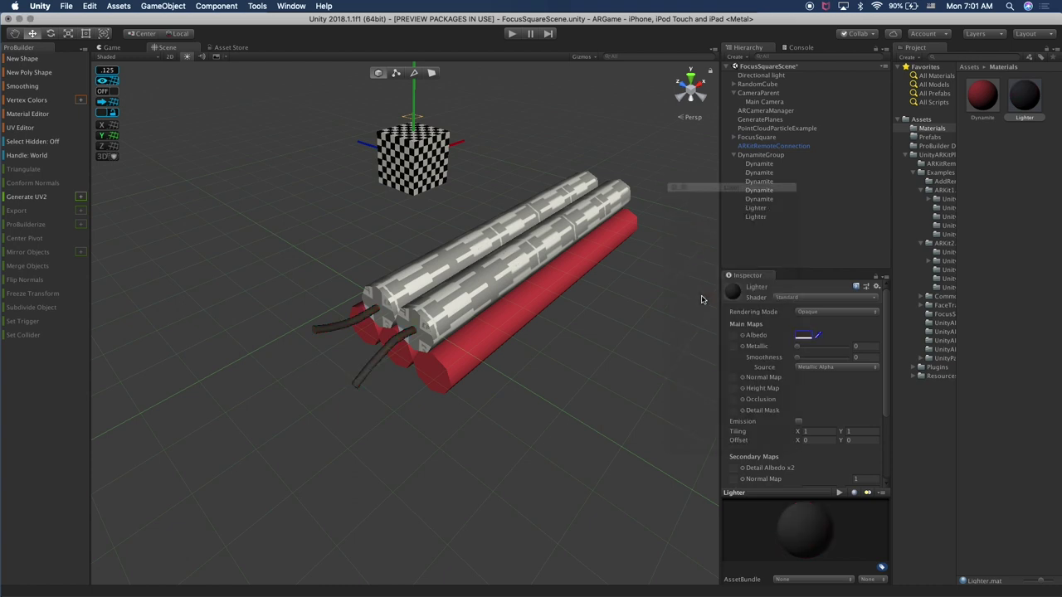
Apply the red Dynamite material to the two upper sticks and check the bundle from several sides
drag(983, 91, 769, 200)
drag(987, 103, 763, 188)
click(561, 398)
alt+drag(560, 398, 437, 308)
alt+drag(289, 226, 467, 304)
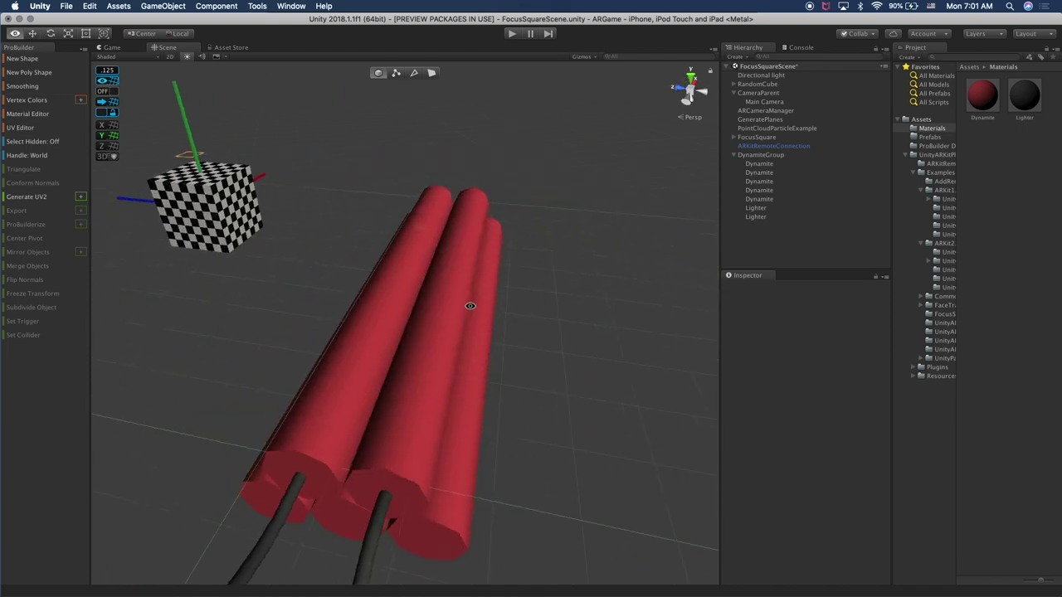
alt+drag(567, 350, 527, 298)
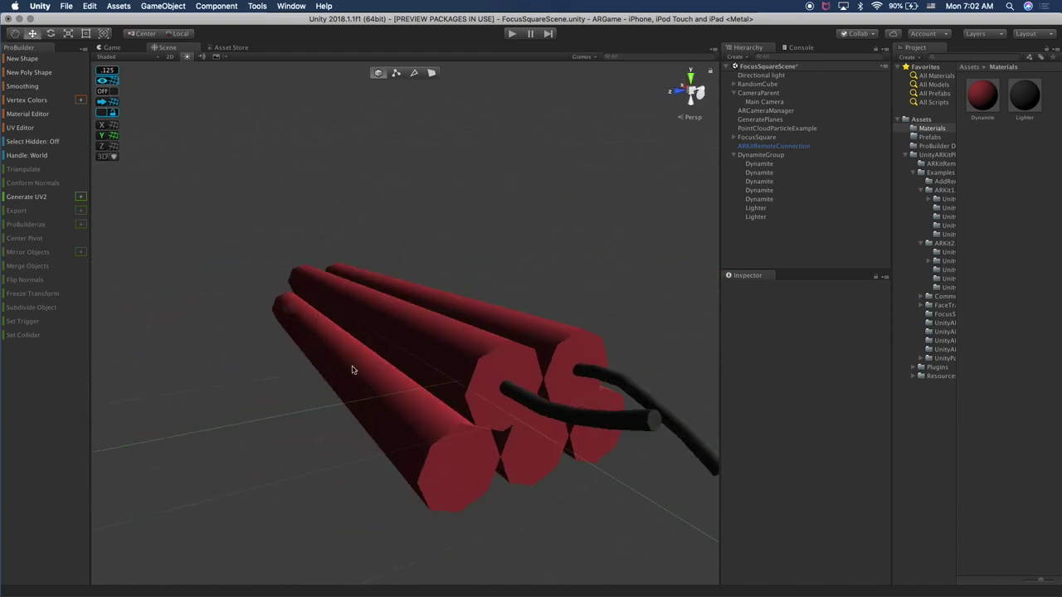
alt+drag(492, 328, 398, 347)
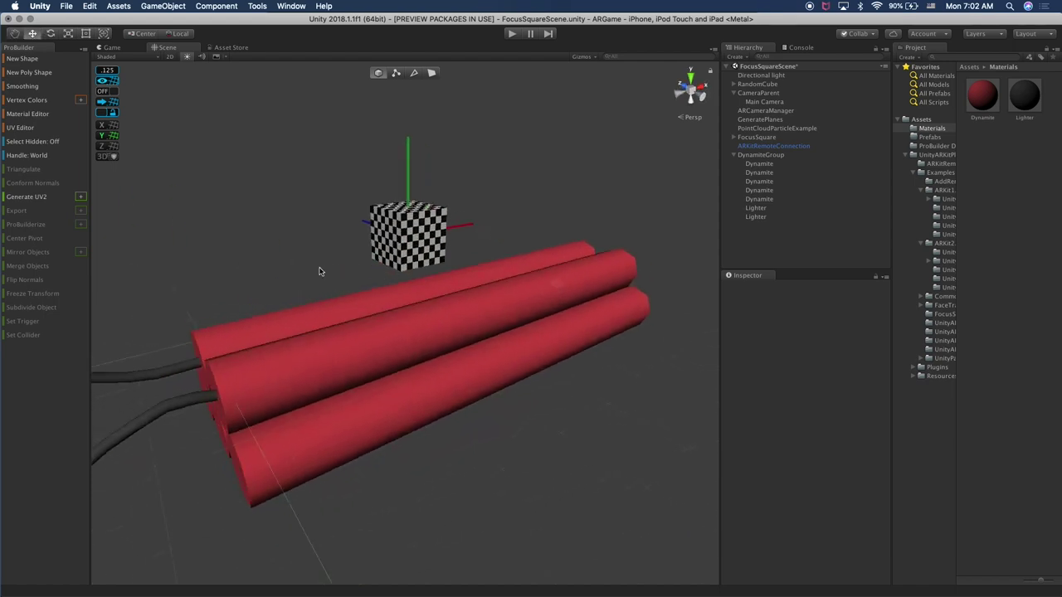
Start a new ProBuilder shape beside the dynamite bundle and choose Pipe as its type
click(23, 61)
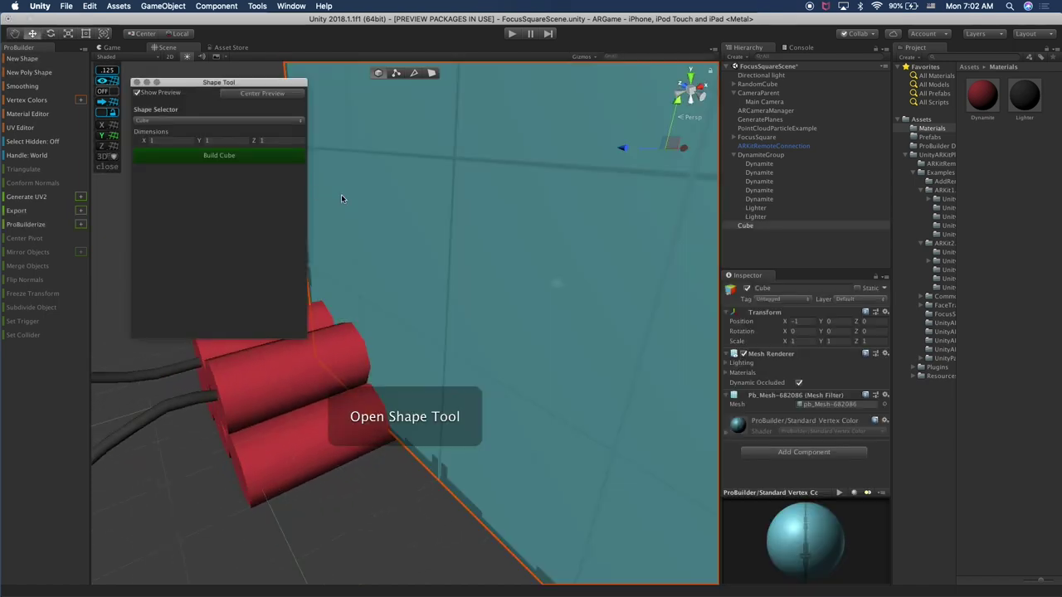
scroll(490, 261, down, 5)
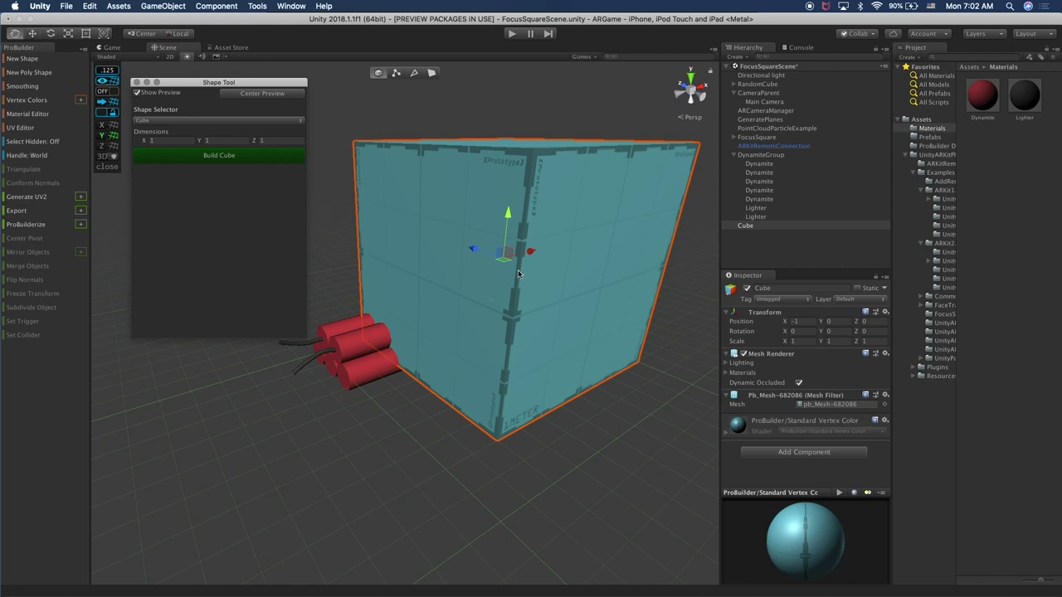
alt+drag(490, 261, 452, 318)
click(215, 121)
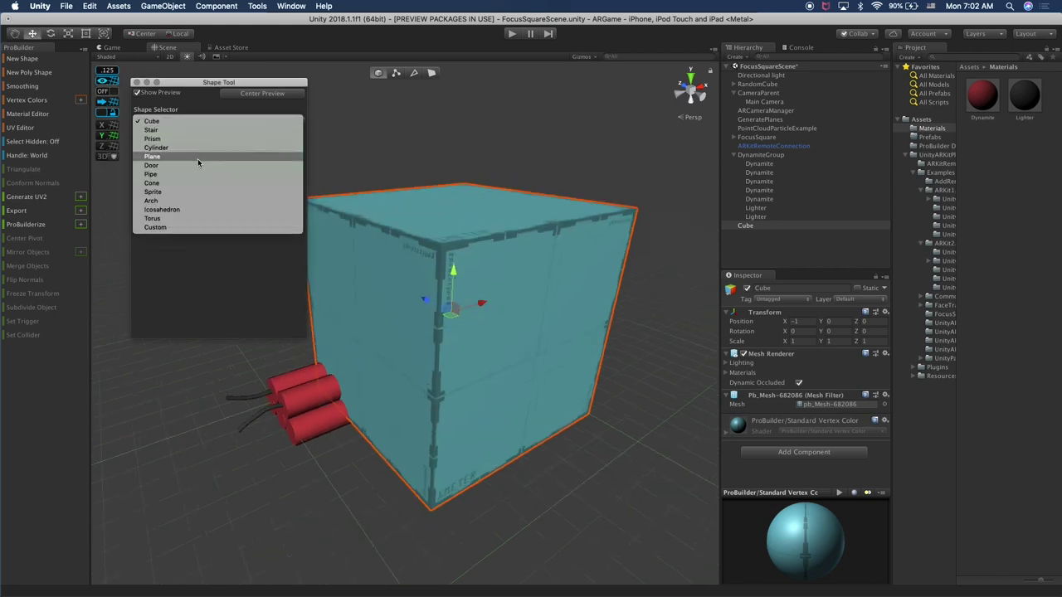
click(186, 183)
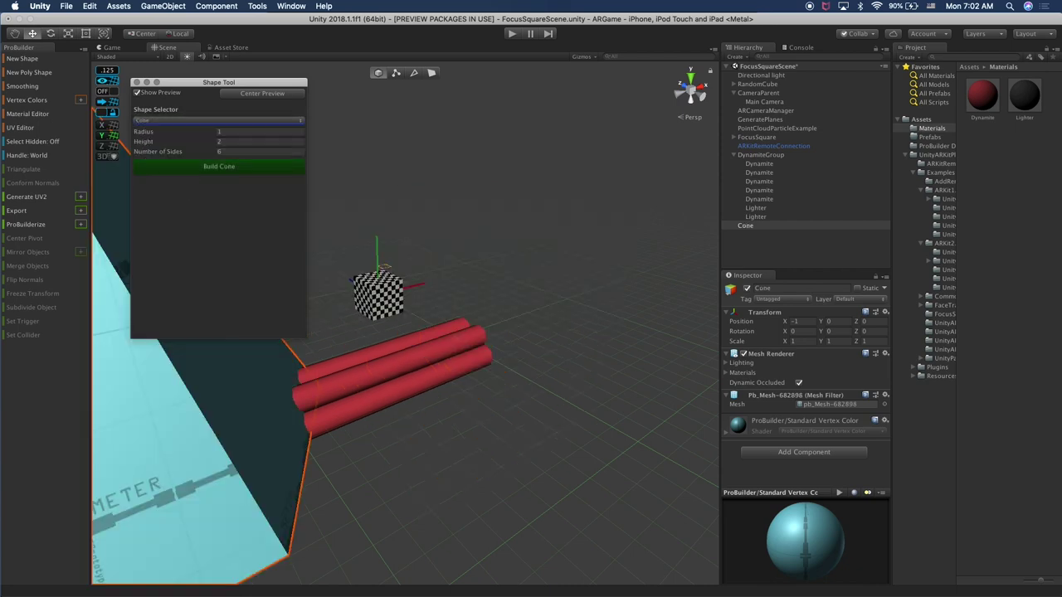
scroll(337, 300, down, 5)
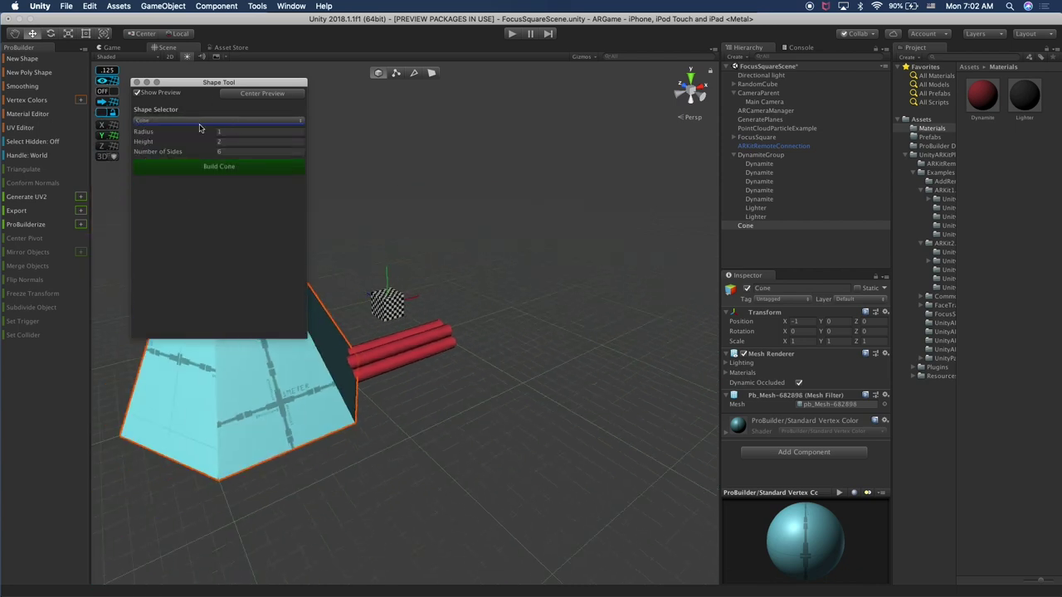
click(200, 120)
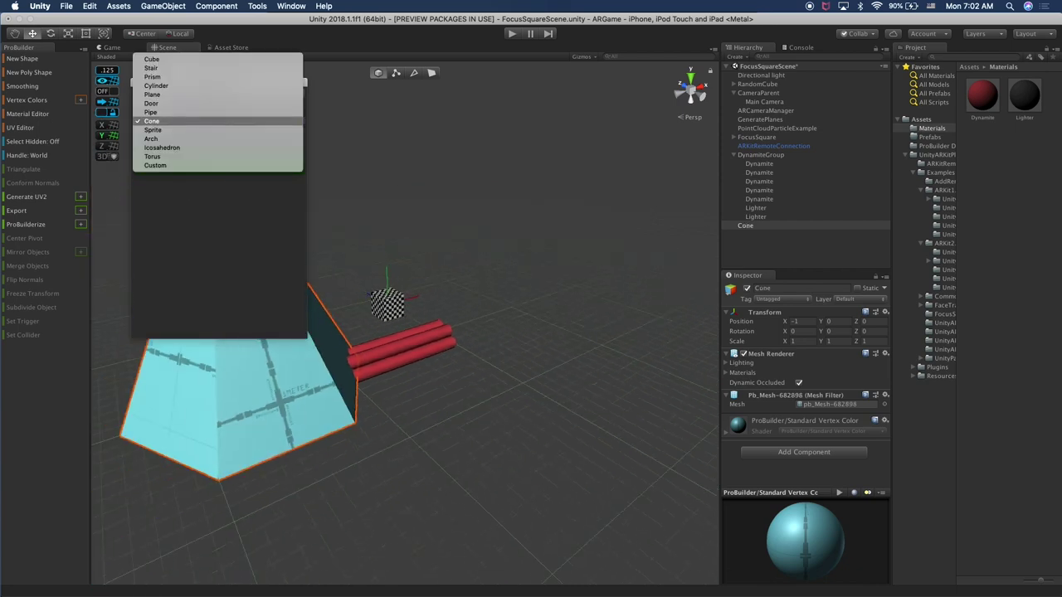
click(180, 113)
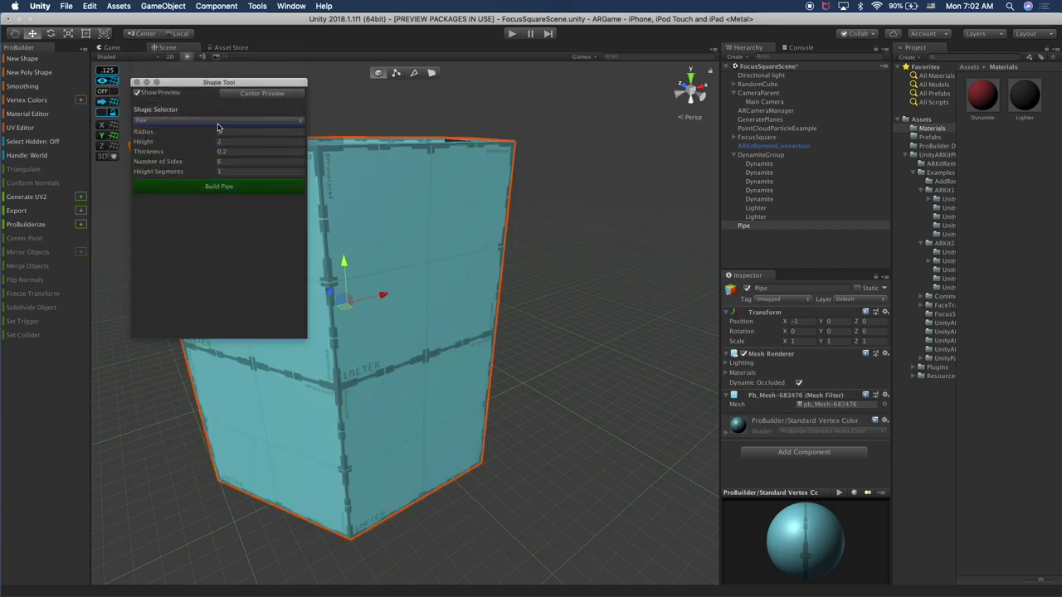
alt+drag(389, 170, 479, 241)
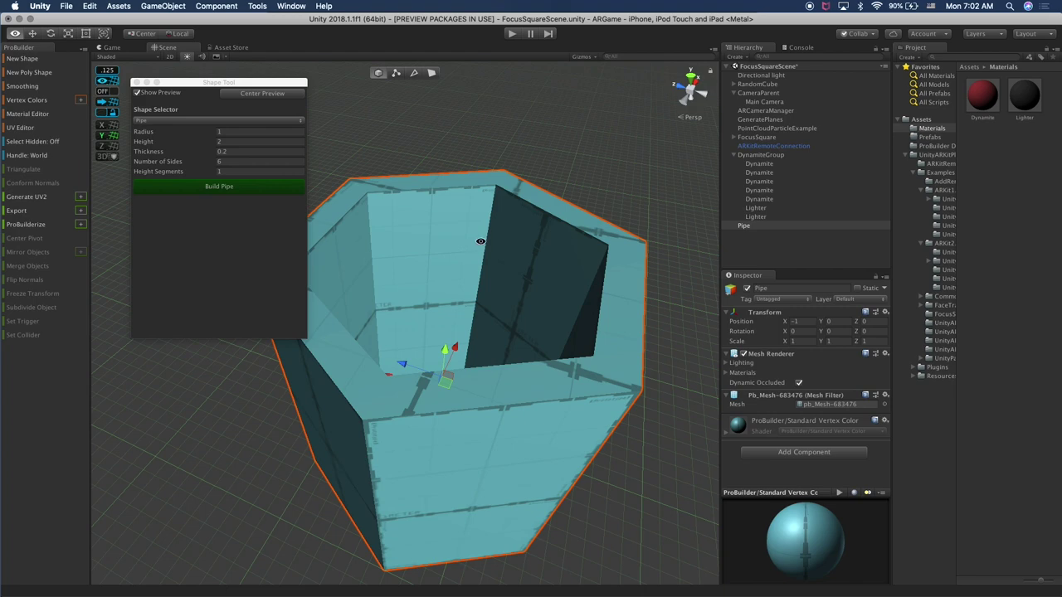
Lay the pipe preview on its side with a Z rotation of 90
key(e)
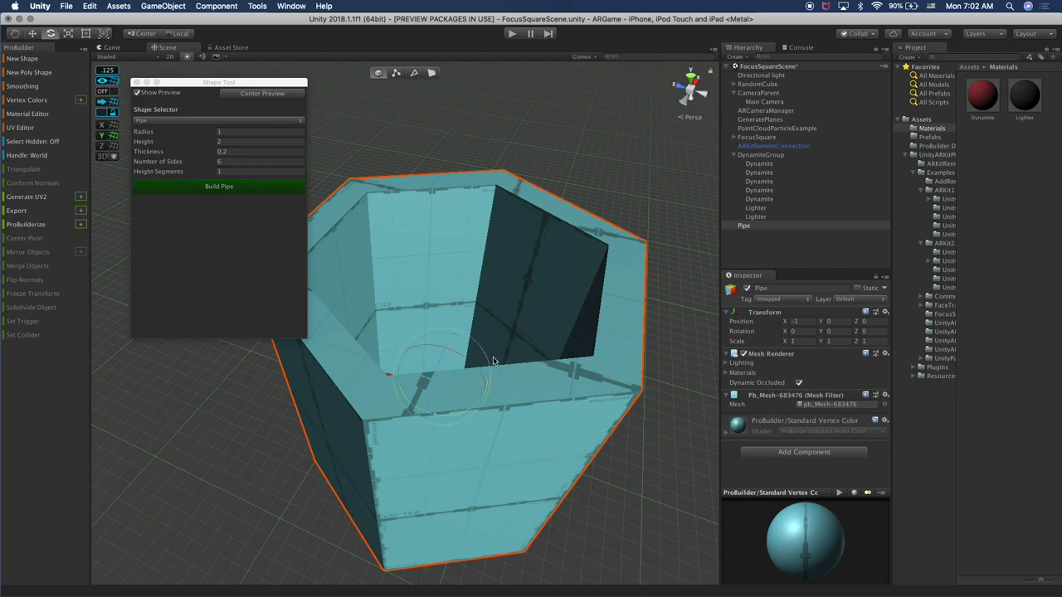
drag(442, 365, 420, 426)
drag(869, 332, 869, 331)
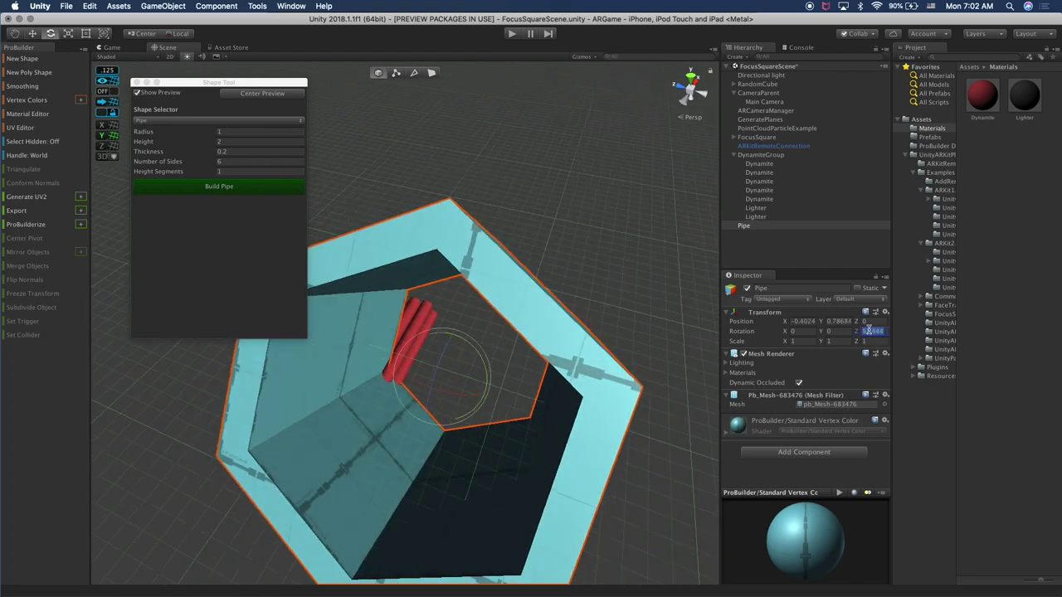
text(90)
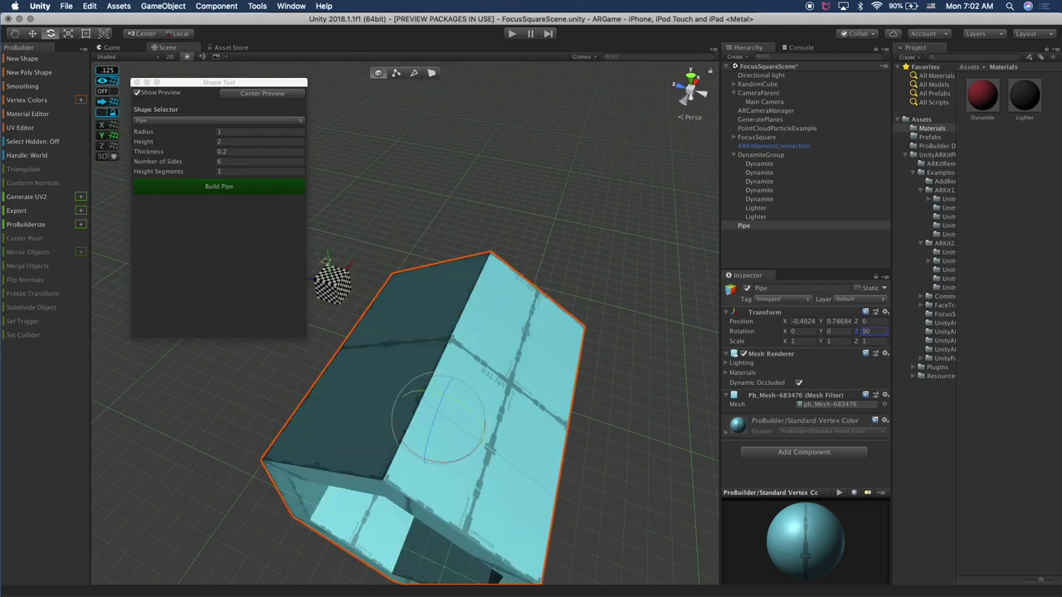
Try a Y rotation of 90 on the pipe preview and set it back to 0
click(829, 331)
text(90)
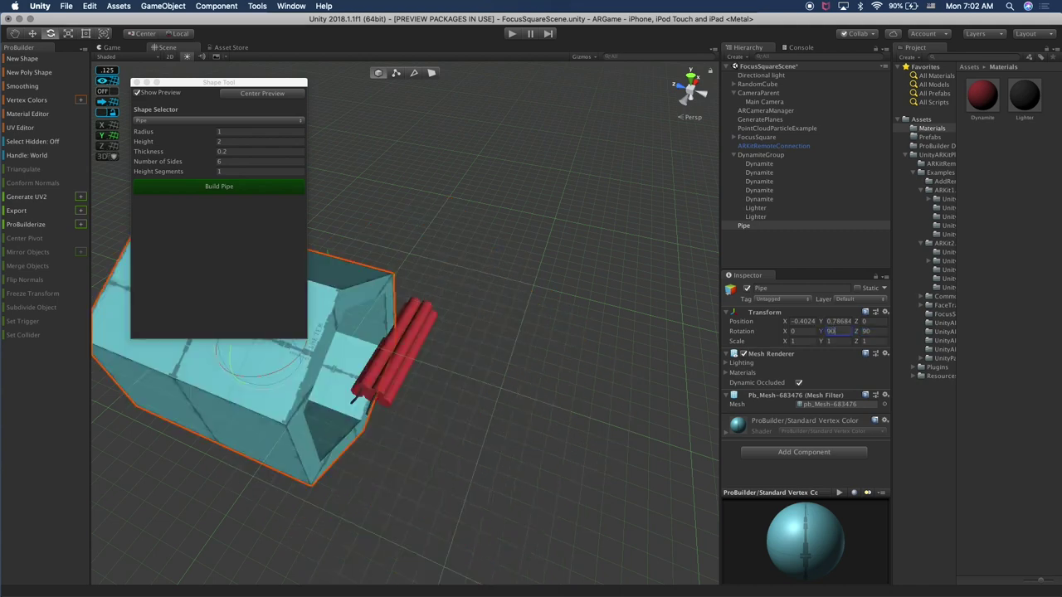
text(0)
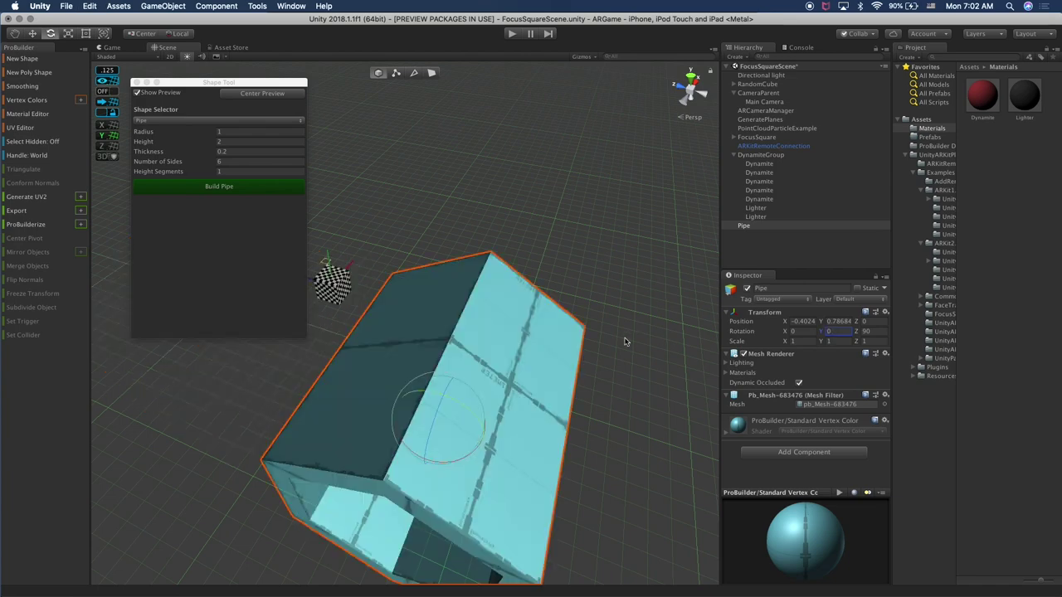
Scale the pipe preview to about 0.33, 0.13 and 0.33, and move it so that it encircles the dynamite bundle
click(570, 368)
alt+drag(571, 368, 583, 345)
click(583, 345)
key(w)
drag(432, 380, 355, 376)
key(r)
scroll(381, 373, down, 10)
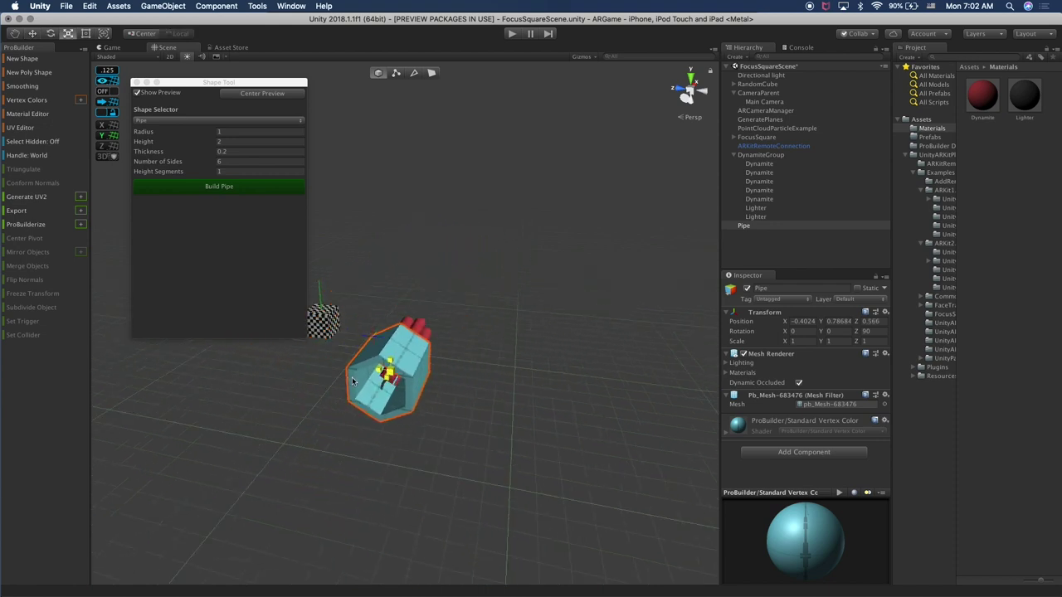
alt+drag(448, 380, 355, 358)
key(w)
key(r)
key(w)
drag(369, 310, 351, 390)
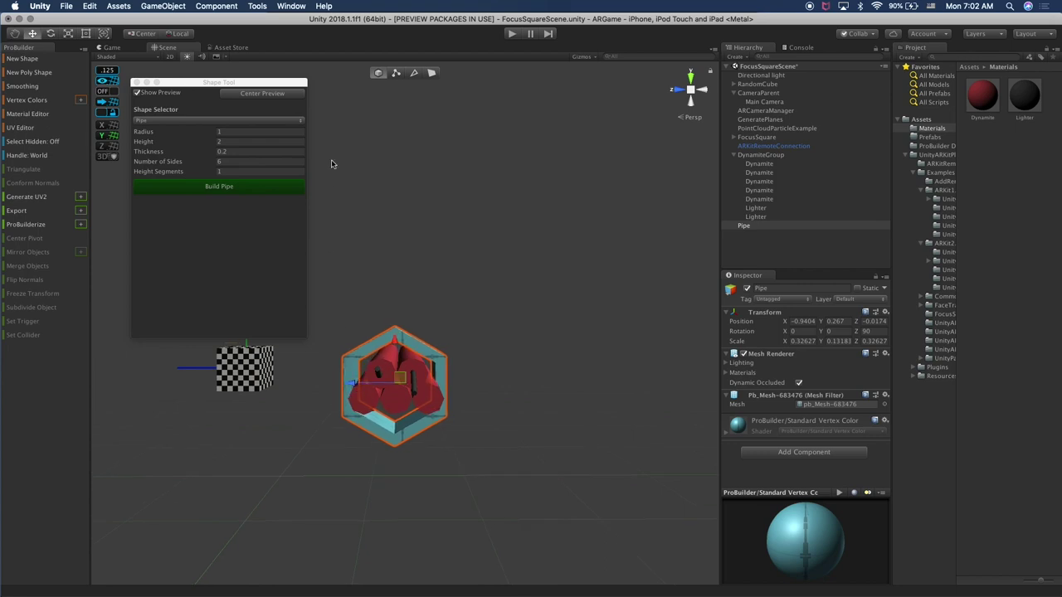
Try 31 height segments for the pipe and set the value back to 1
click(218, 172)
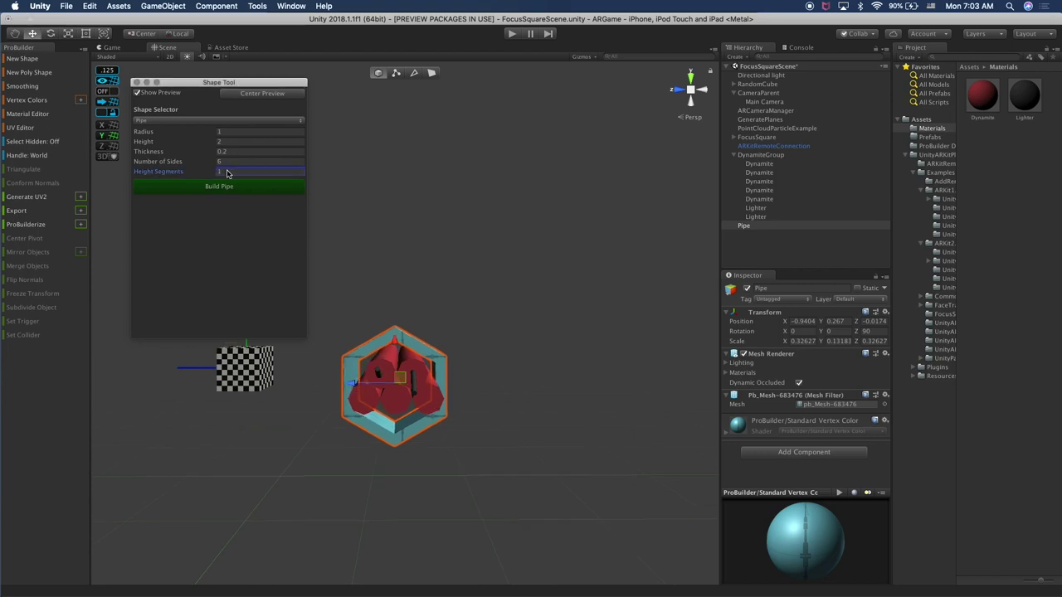
text(31)
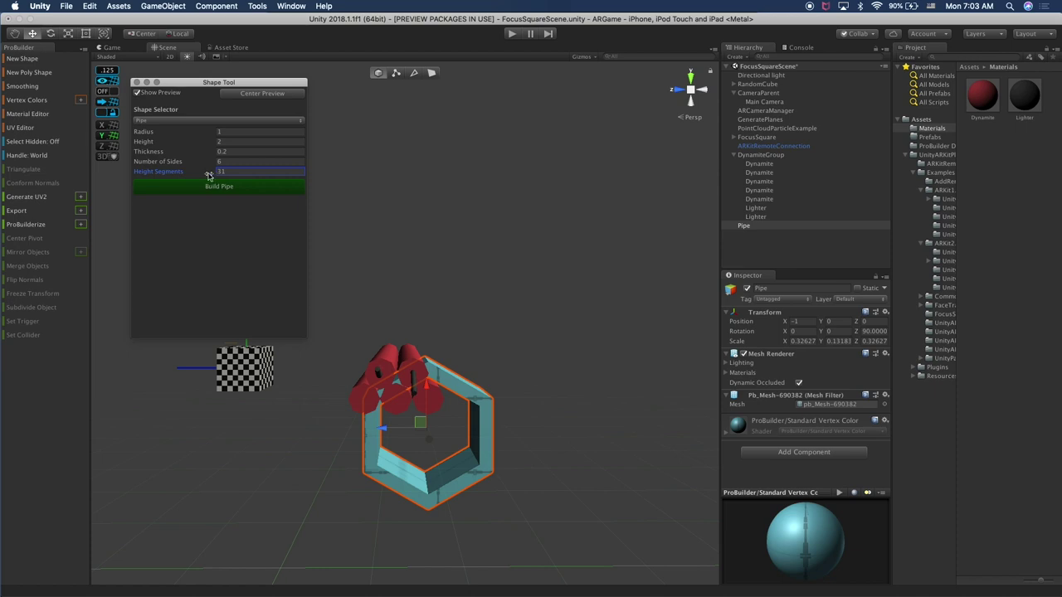
key(super+z)
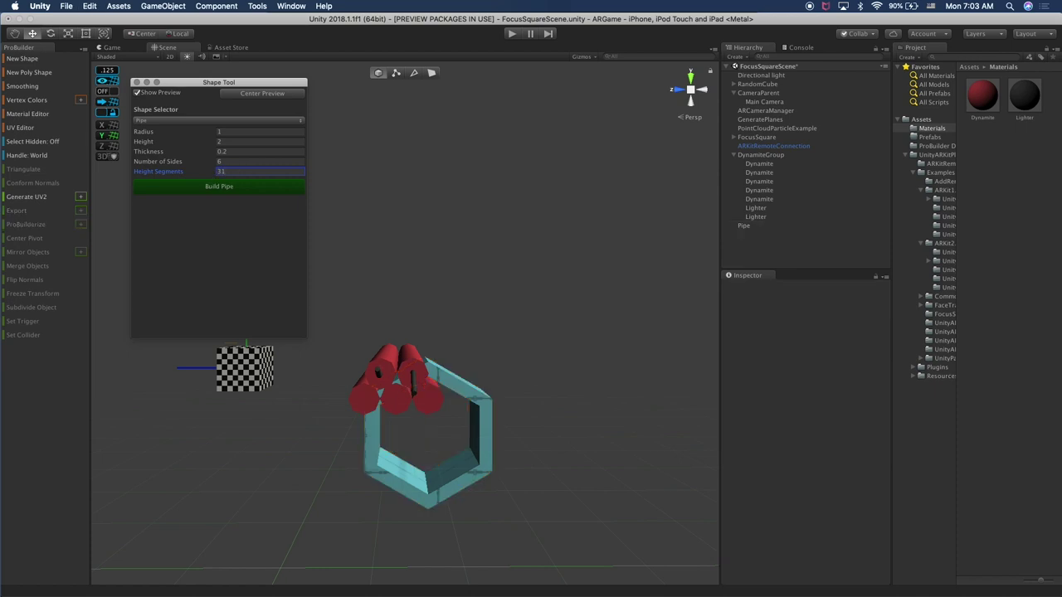
text(1)
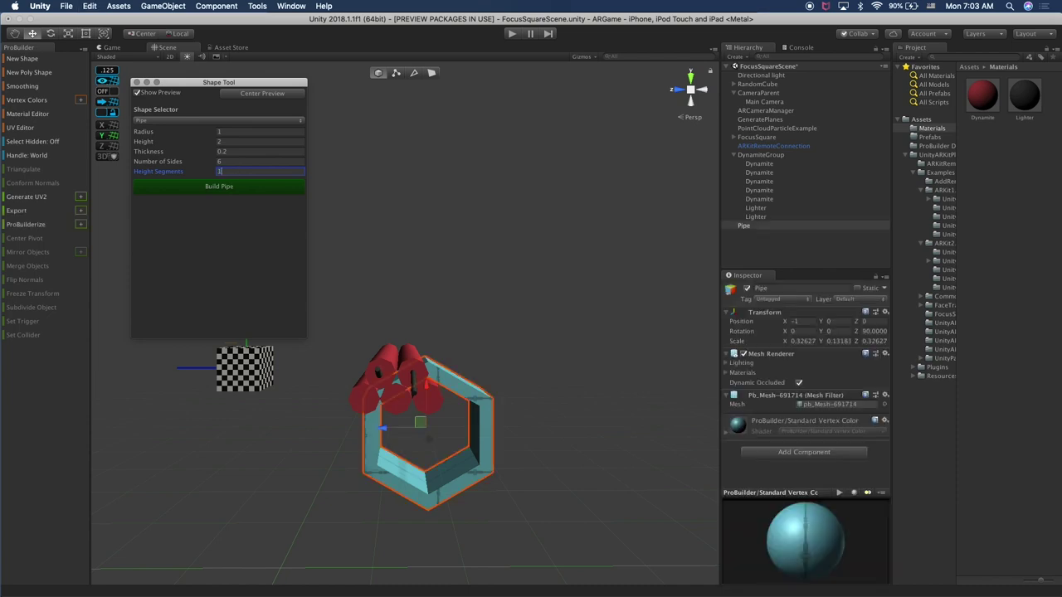
Build the pipe, close the Shape Tool and move the pipe around the bundle to about X -0.49, Y 0.17, Z 0.15
click(229, 186)
drag(437, 391, 435, 351)
click(134, 78)
drag(396, 397, 361, 396)
alt+drag(362, 397, 251, 447)
drag(263, 394, 330, 404)
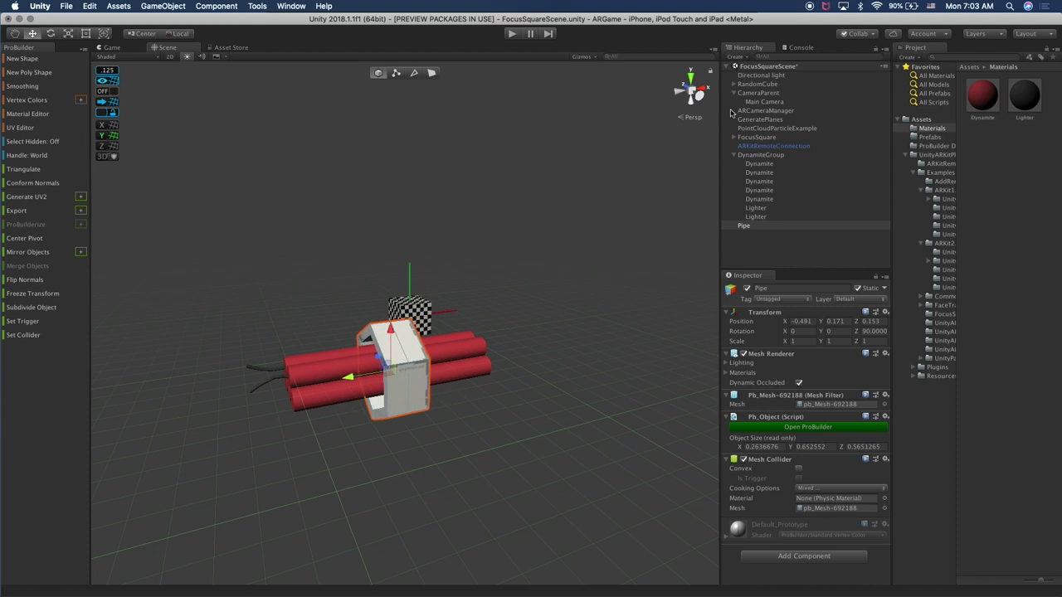
Scale the pipe uniformly to about 0.82 and shift it to about Z 0.10 on the bundle
click(679, 93)
click(679, 90)
drag(462, 378, 455, 379)
drag(410, 335, 437, 360)
scroll(465, 377, up, 5)
alt+drag(481, 393, 394, 399)
Shrink the pipe to a scale of about 0.65, 0.65 and 0.72, and centre it on the bundle at about Y 0.12, Z 0.06
key(r)
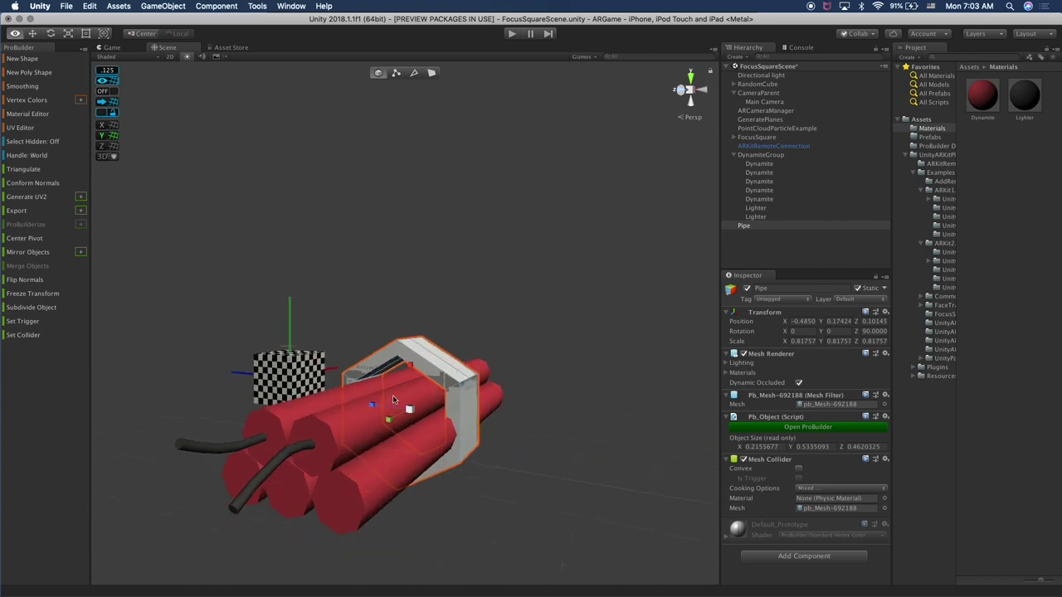
key(w)
drag(407, 363, 407, 373)
key(r)
drag(408, 416, 398, 417)
alt+drag(481, 398, 437, 416)
mouse_move(373, 412)
mouse_down()
mouse_move(502, 403)
mouse_move(391, 418)
mouse_up()
alt+drag(492, 385, 428, 373)
key(w)
drag(363, 416, 368, 420)
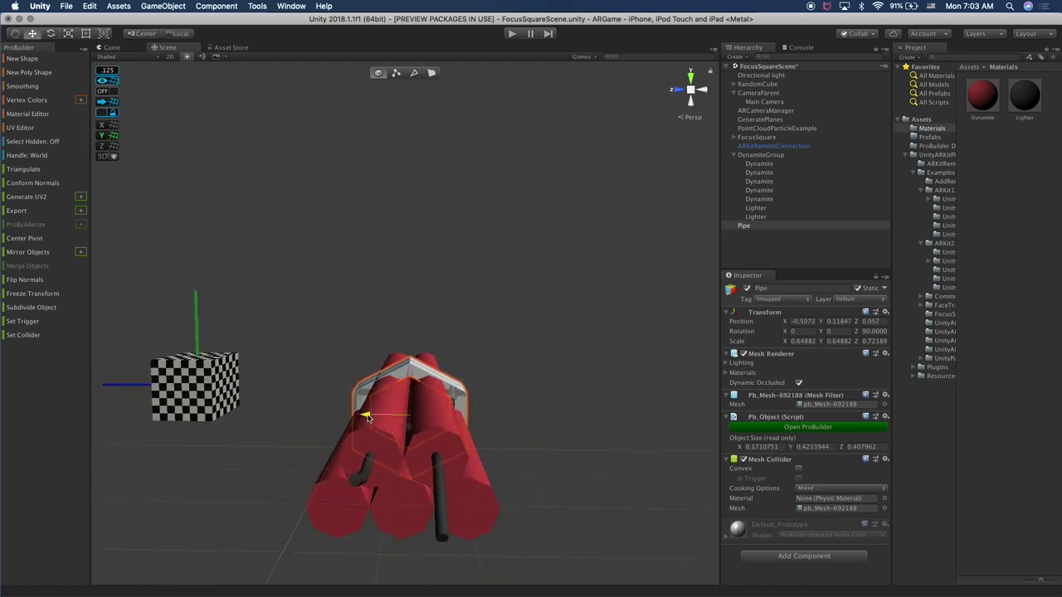
drag(413, 374, 412, 371)
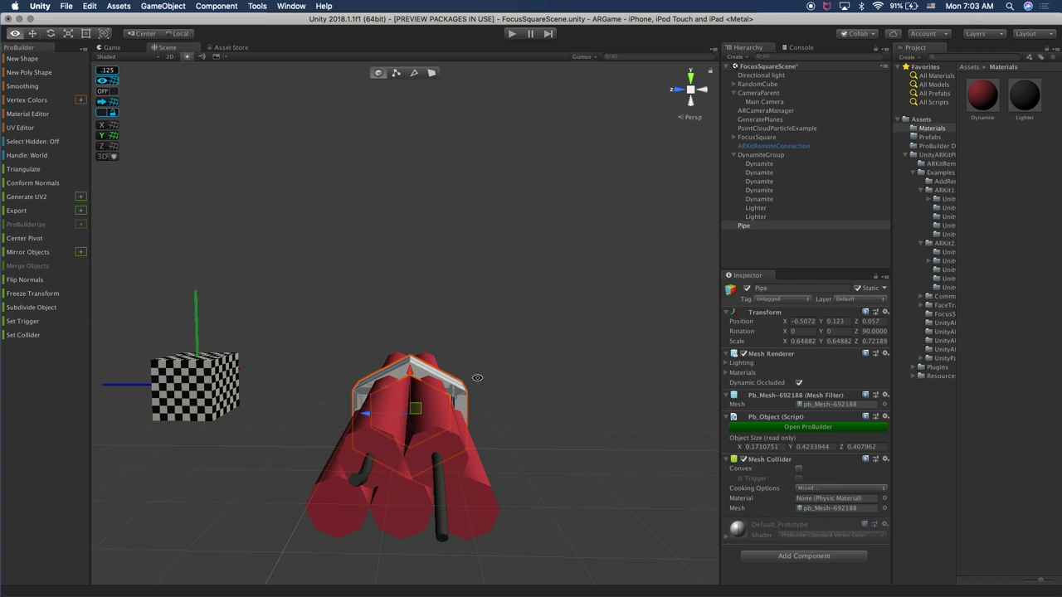
Adjust the pipe's scale to about 0.56 on X and 0.79 on Z so it wraps the sticks
alt+drag(482, 378, 295, 357)
alt+drag(429, 388, 260, 381)
alt+drag(383, 401, 337, 397)
key(r)
drag(416, 380, 412, 375)
key(w)
key(t)
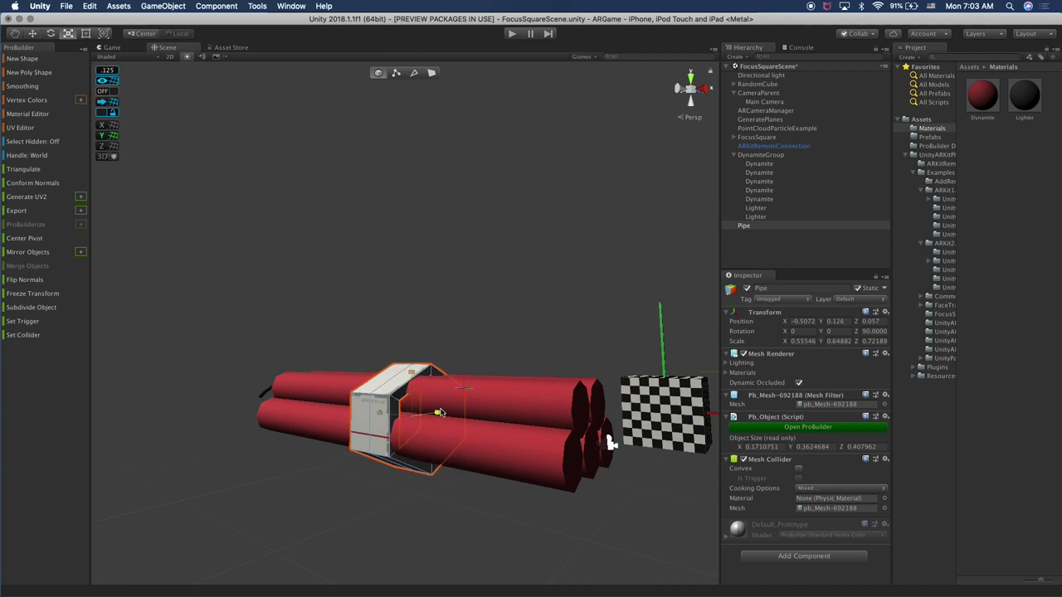
drag(440, 413, 443, 412)
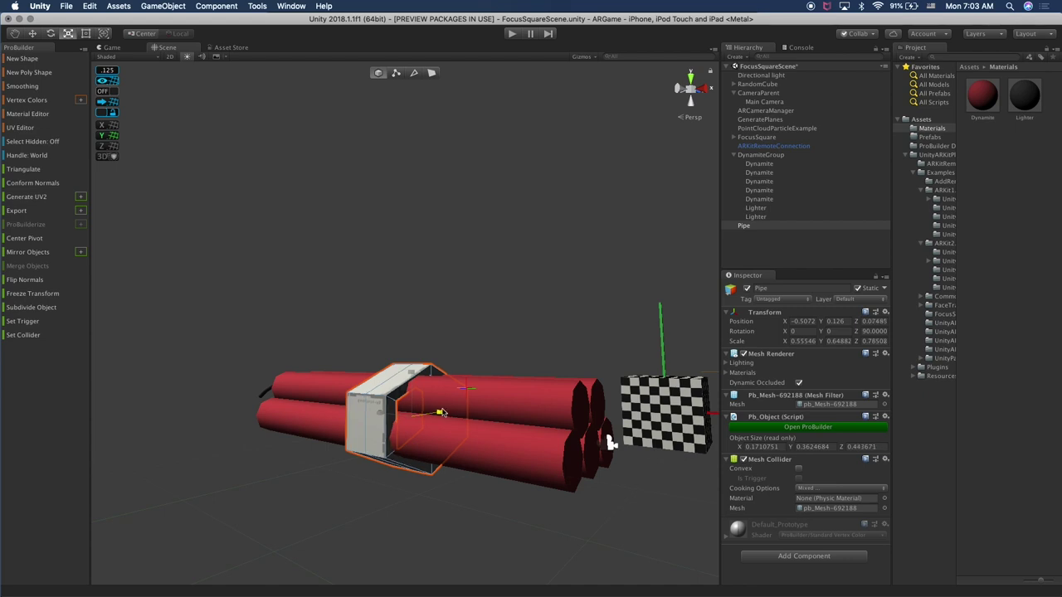
Enlarge the pipe to a scale of about 0.66, 0.77 and 0.89, and shift it to about Z 0.10 around the bundle
click(492, 318)
alt+drag(493, 317, 415, 373)
click(409, 384)
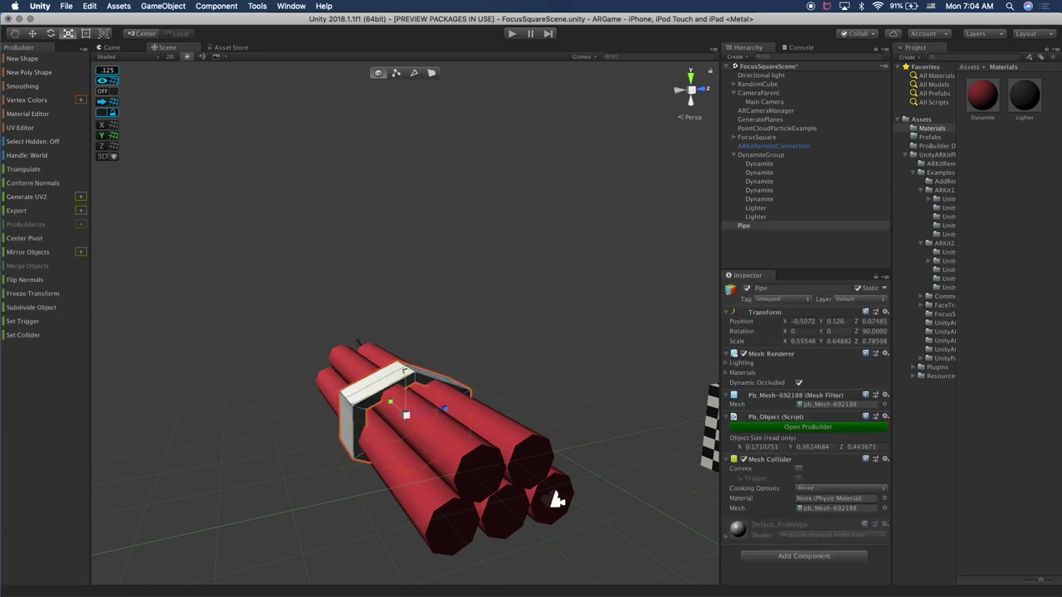
drag(408, 417, 444, 410)
click(500, 313)
alt+drag(500, 313, 576, 370)
alt+drag(564, 360, 351, 397)
click(407, 466)
key(w)
drag(329, 432, 332, 431)
click(483, 318)
alt+drag(483, 318, 410, 333)
Move the outer lower dynamite stick inward to Z -0.275 so it fits inside the pipe
click(449, 428)
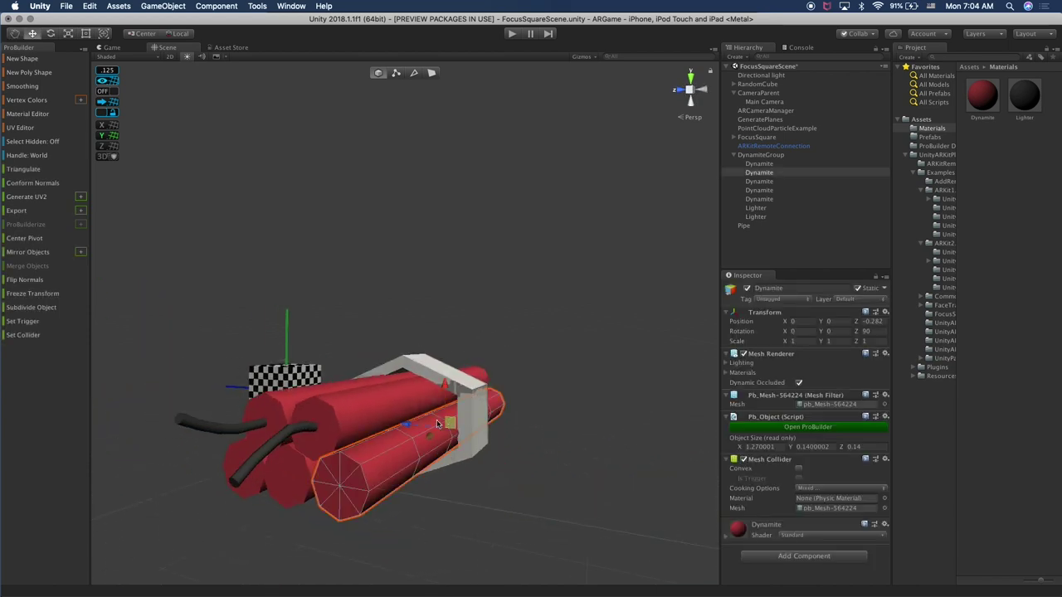
drag(407, 425, 502, 415)
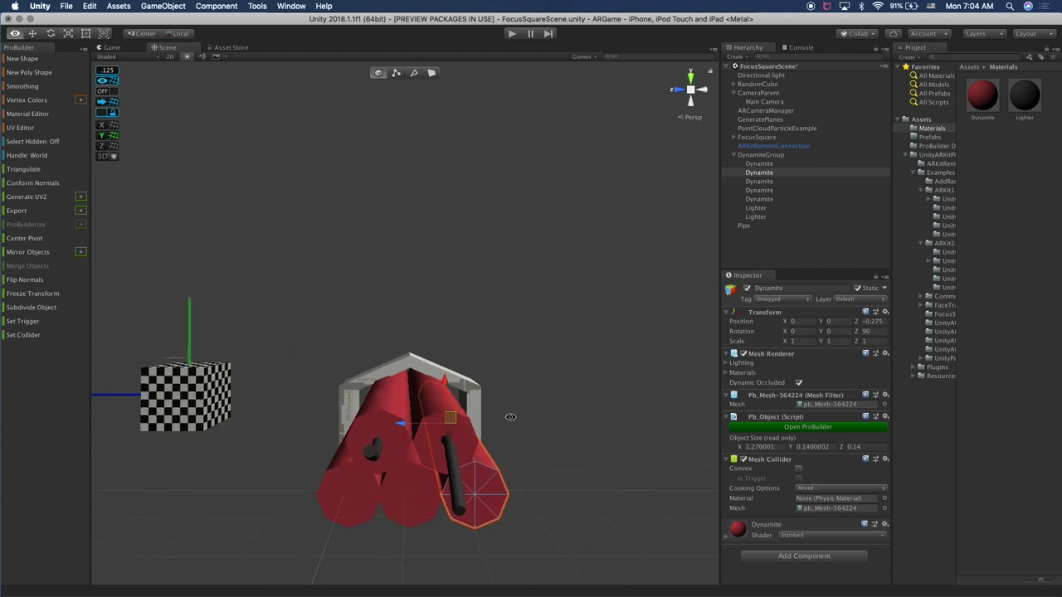
alt+drag(378, 418, 394, 377)
Lengthen the pipe band to a Y scale of about 1.03 and reposition it to about X -0.46, Y 0.15
click(405, 382)
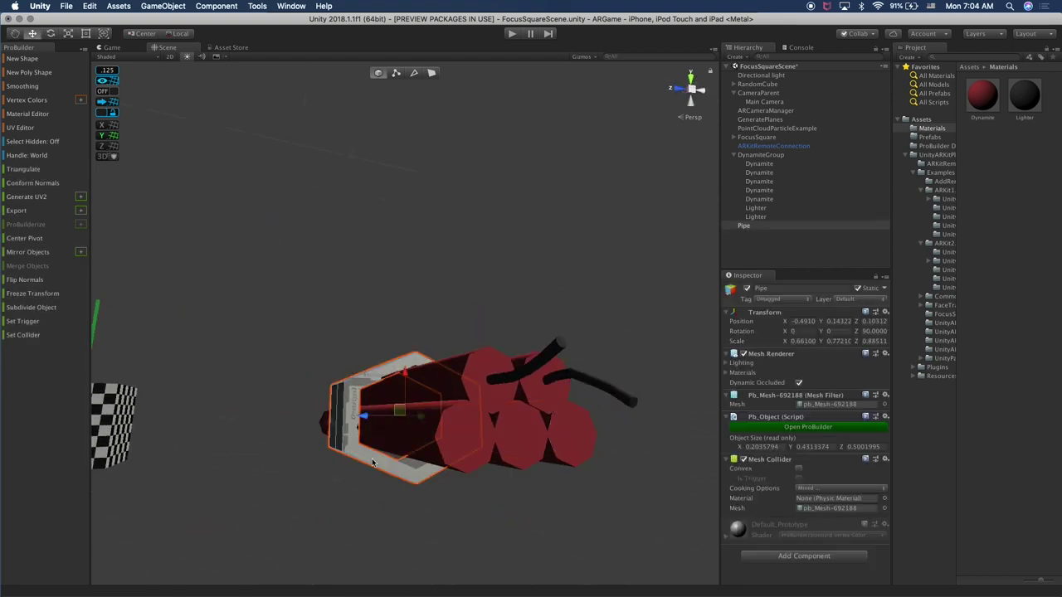
click(453, 324)
alt+drag(453, 323, 425, 407)
click(420, 408)
key(r)
click(443, 277)
alt+drag(443, 277, 511, 366)
click(413, 375)
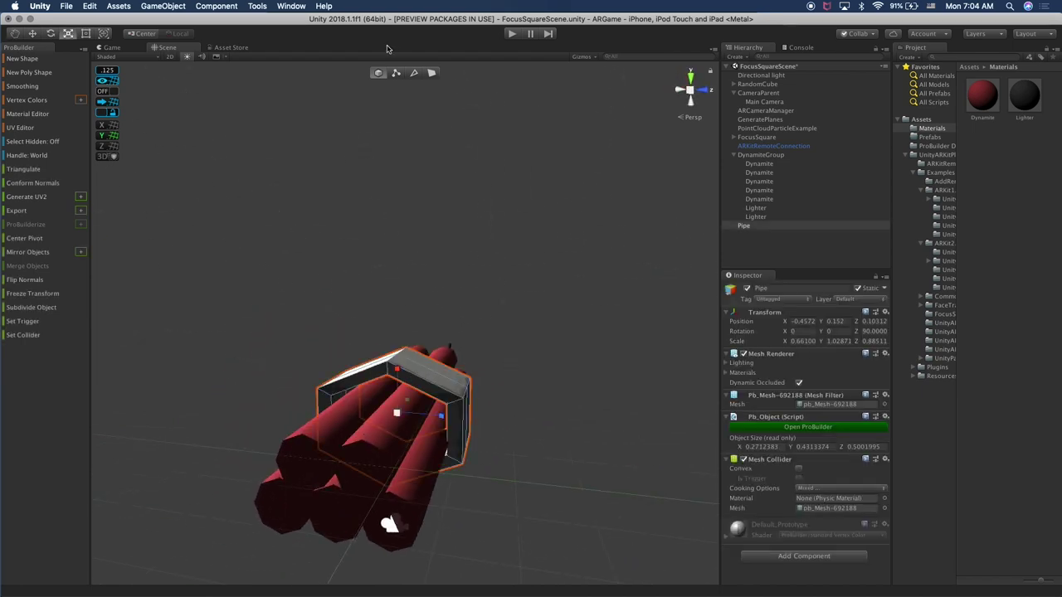
Try selecting the edge loops running around the pipe band in edge selection mode
click(415, 73)
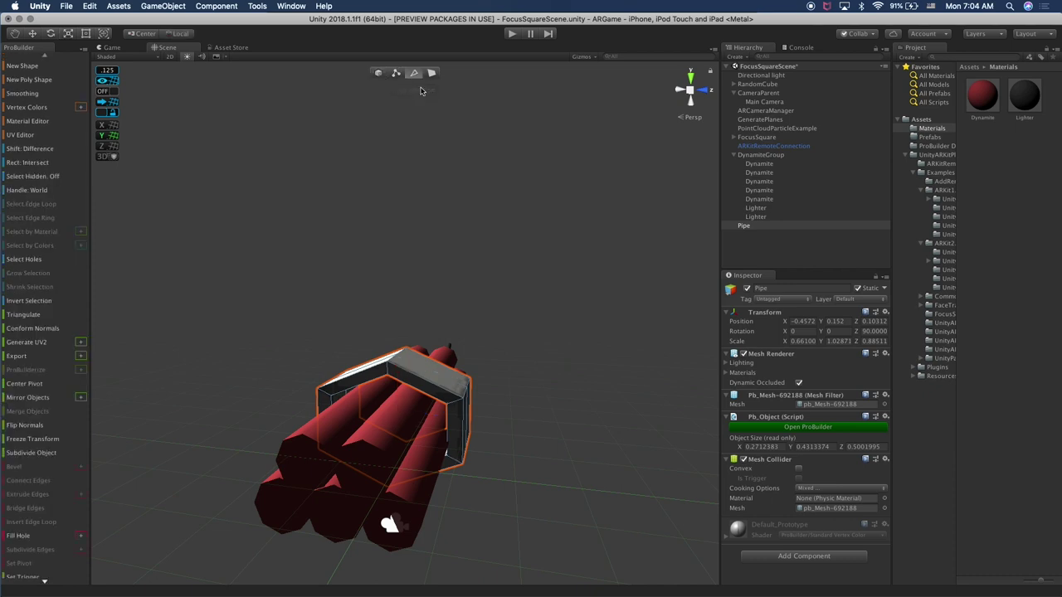
click(424, 380)
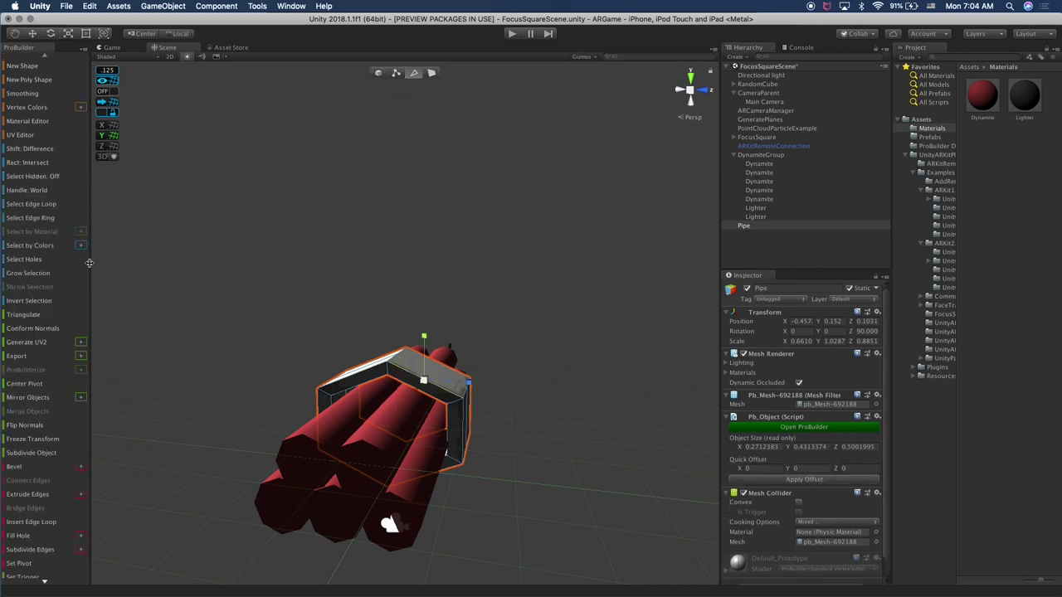
click(56, 204)
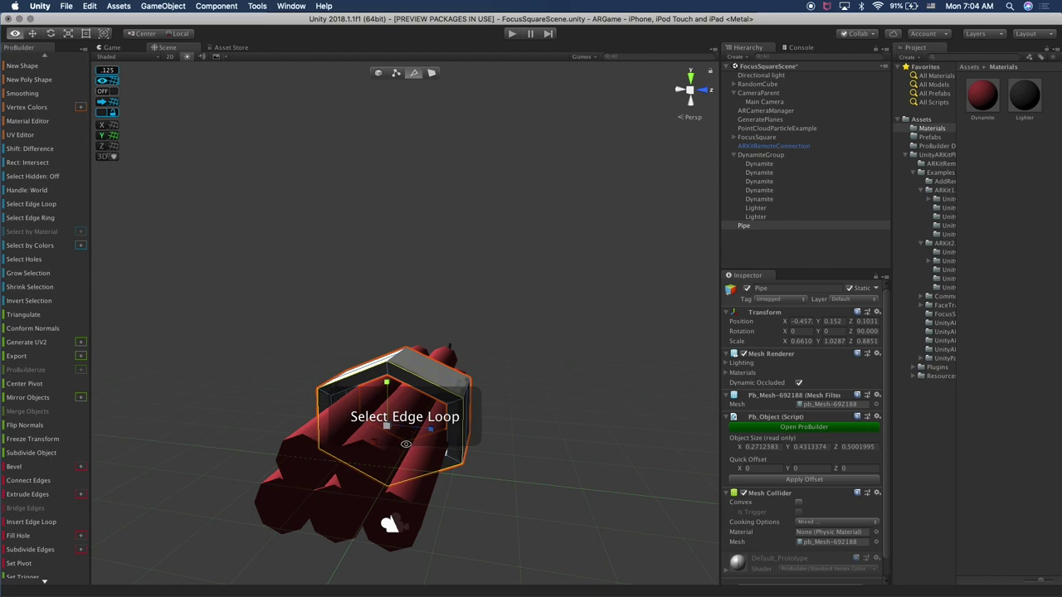
key(super+z)
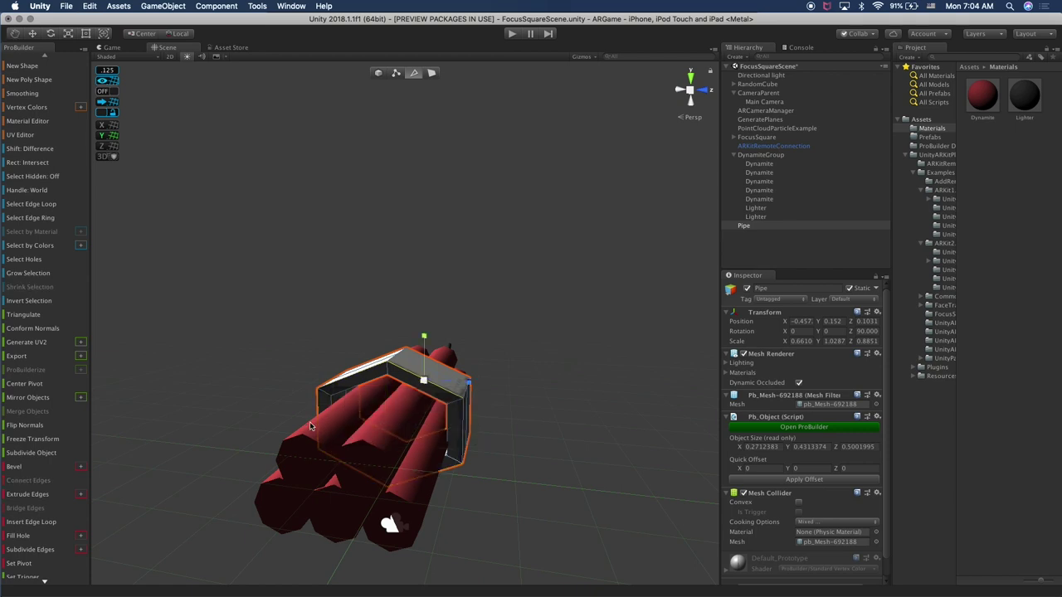
alt+drag(307, 426, 430, 439)
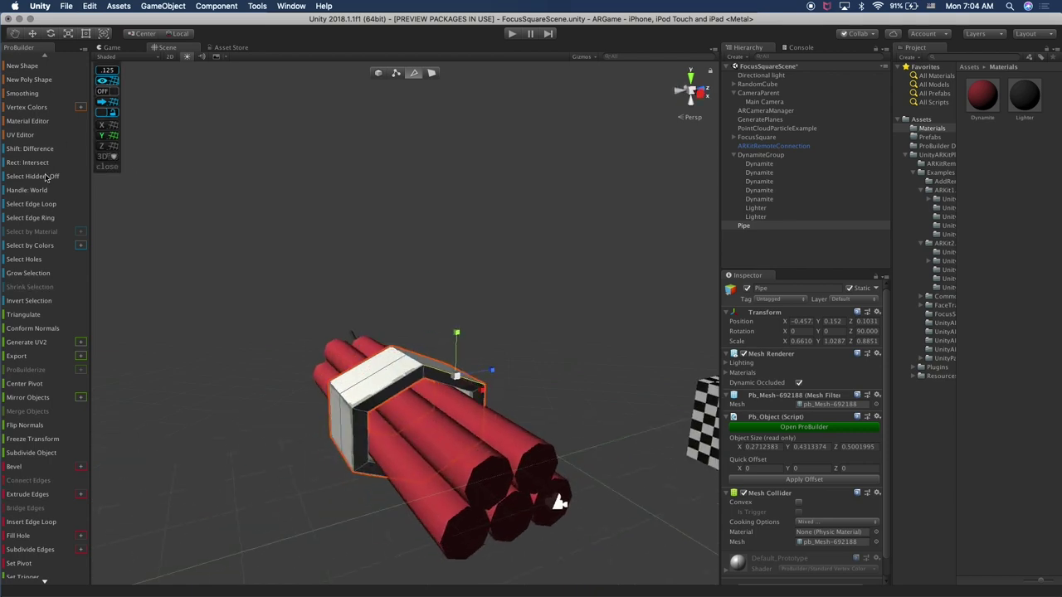
click(37, 204)
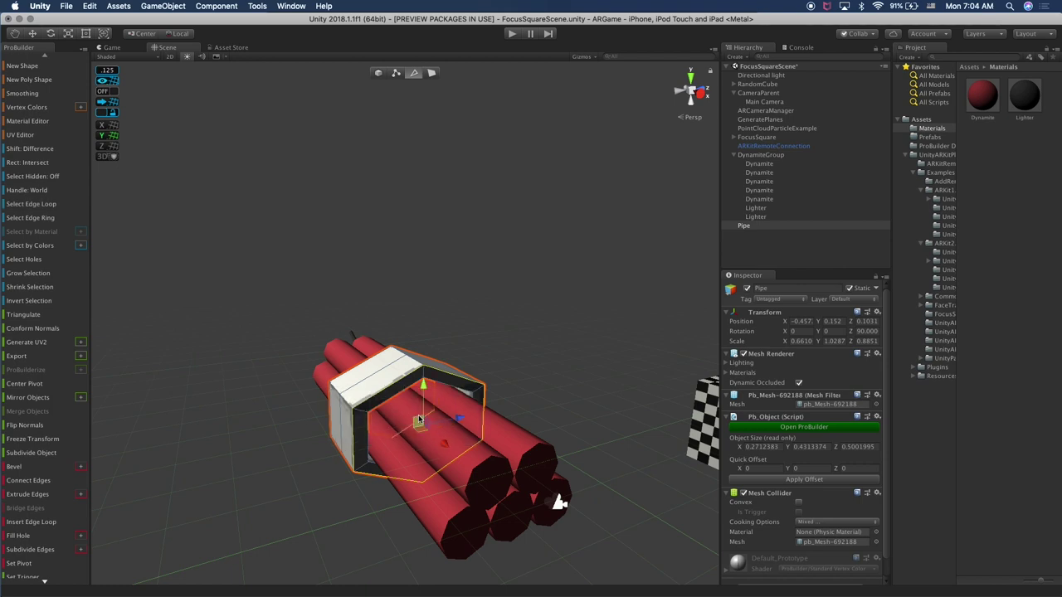
alt+drag(380, 404, 432, 435)
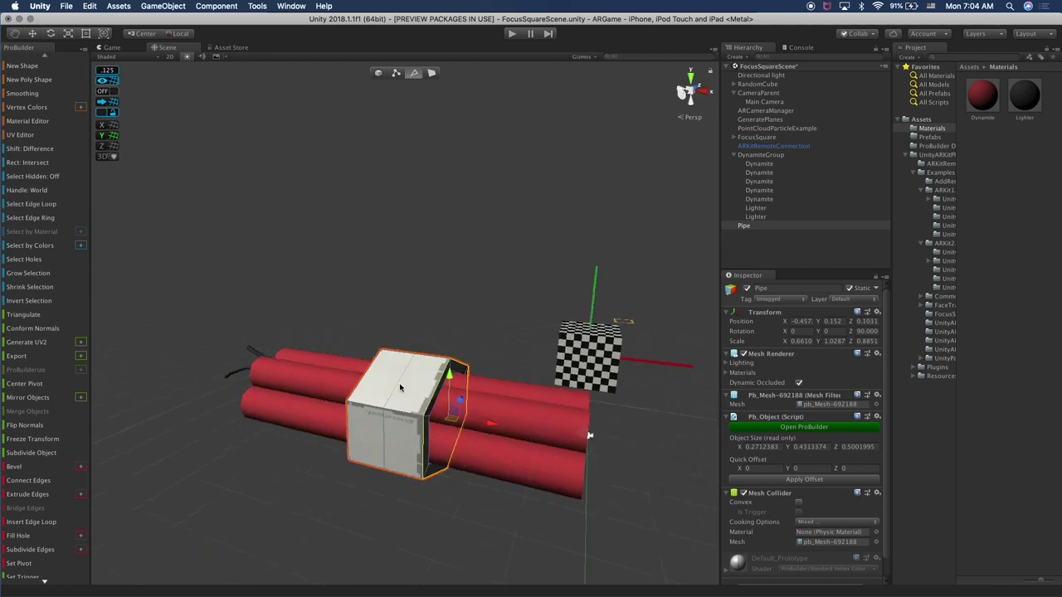
click(52, 206)
alt+drag(371, 301, 453, 455)
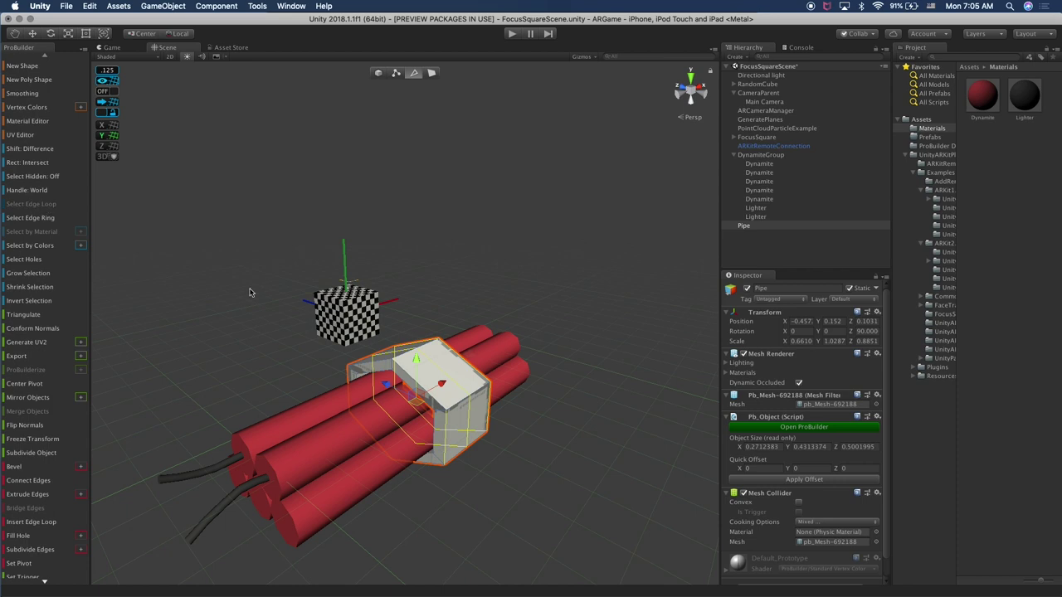
alt+drag(452, 338, 486, 294)
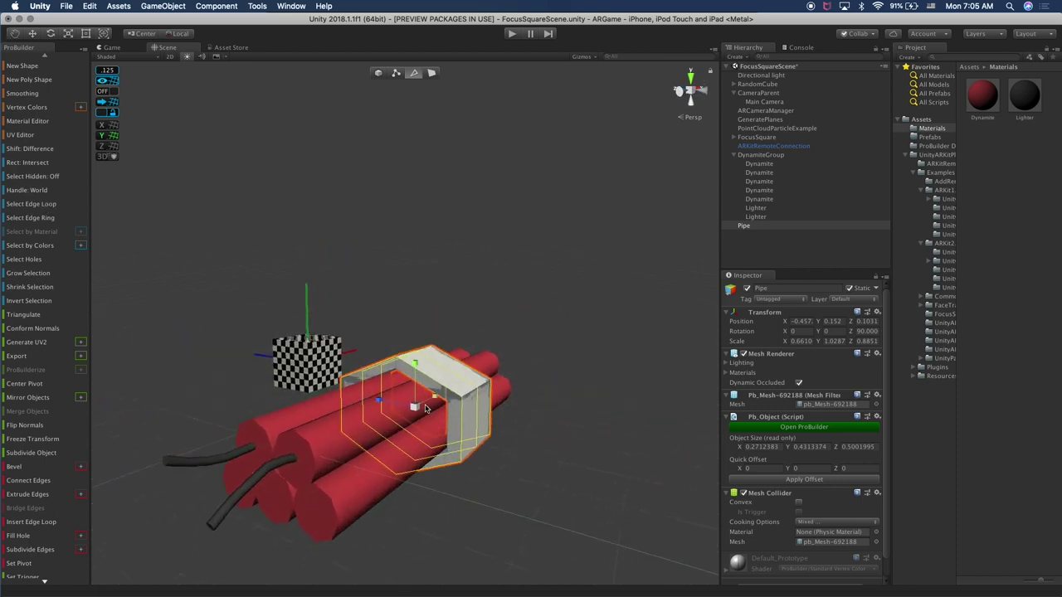
Try scaling the selected edge loops inward to shrink the pipe's object size to about 0.38 on Y and 0.44 on Z
drag(414, 406, 411, 407)
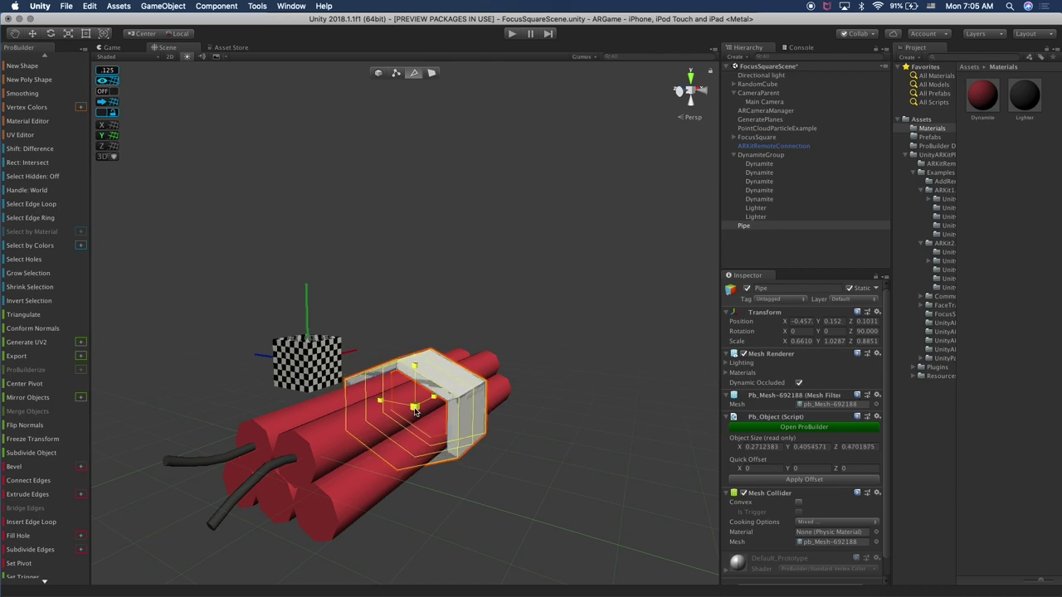
alt+drag(413, 411, 410, 481)
scroll(410, 481, up, 3)
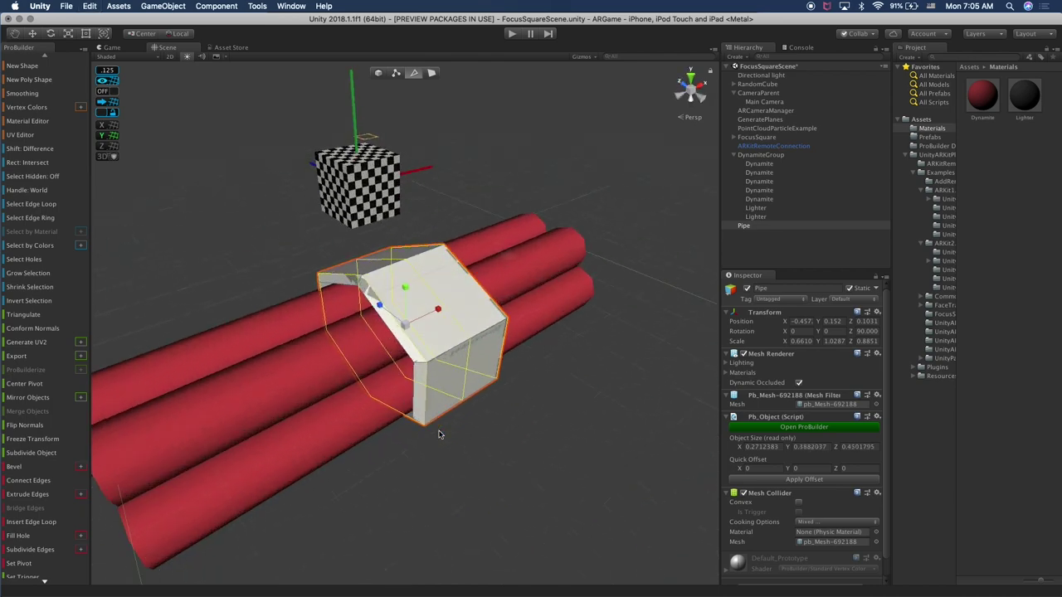
middle_drag(441, 434, 445, 419)
alt+drag(446, 419, 358, 394)
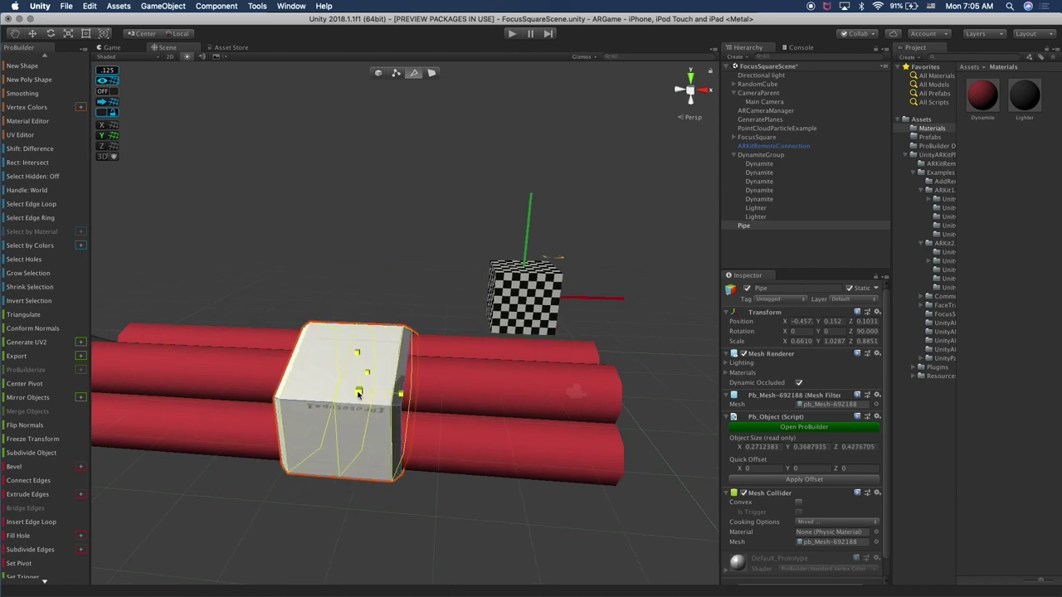
alt+drag(458, 285, 538, 347)
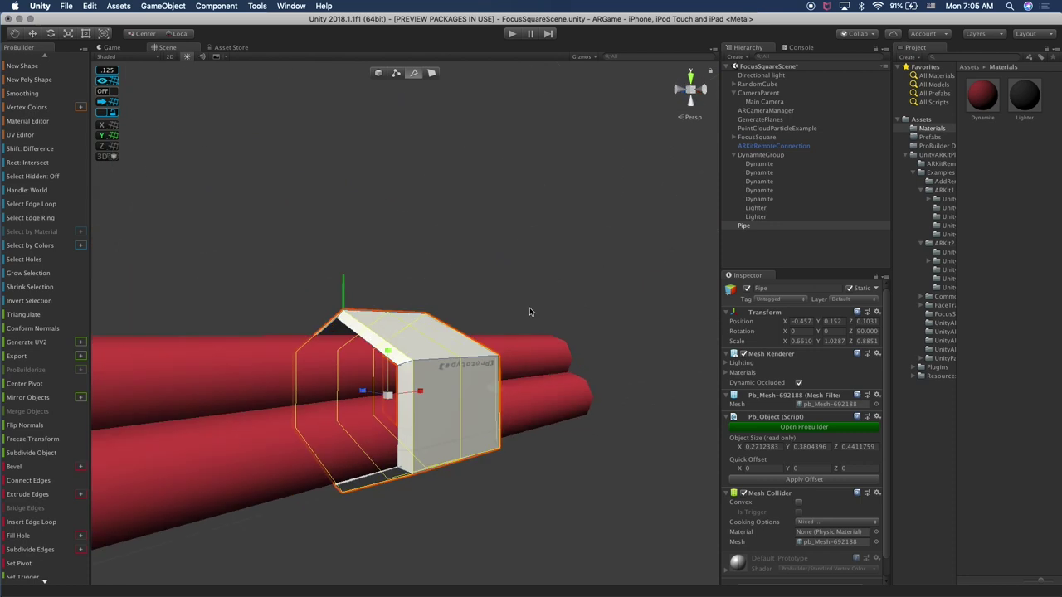
Return to whole-object selection and select the pipe band around the sticks
click(412, 128)
click(379, 72)
alt+drag(417, 308, 423, 376)
scroll(510, 370, down, 5)
scroll(423, 376, up, 5)
scroll(422, 379, up, 3)
click(422, 379)
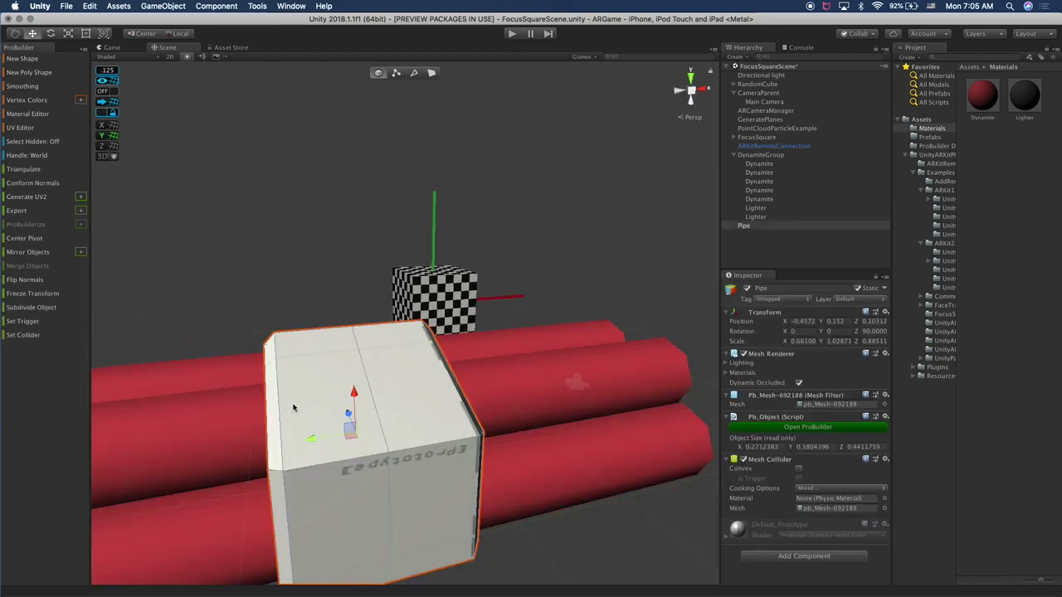
Undo the inward scaling of the pipe's edge loops
alt+drag(332, 328, 457, 302)
click(460, 305)
click(460, 307)
key(super+z)
alt+drag(460, 307, 412, 424)
key(super+z)
key(r)
key(super+z)
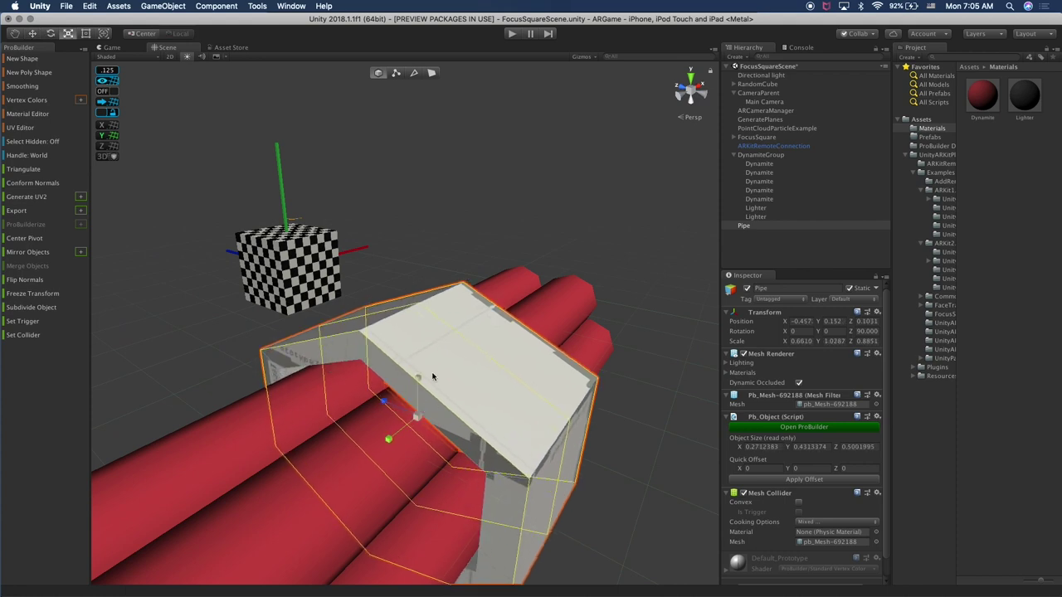
Try rescaling the pipe band once more, and undo those edits along with the edge selections
drag(420, 380, 420, 381)
key(super+z)
mouse_move(419, 421)
mouse_down()
mouse_move(391, 438)
mouse_move(407, 430)
mouse_up()
key(super+z)
key(super+z)
key(super+z)
key(super+z)
key(super+z)
key(super+z)
key(super+z)
key(super+z)
key(super+z)
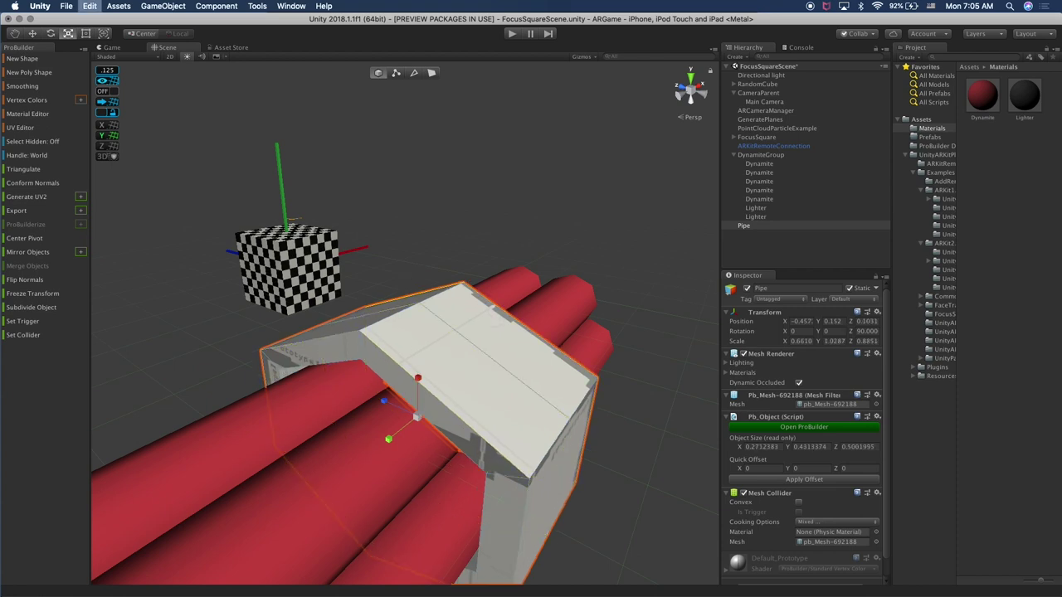
Shift the pipe band sideways to Z 0.109 around the dynamite sticks
scroll(548, 259, down, 5)
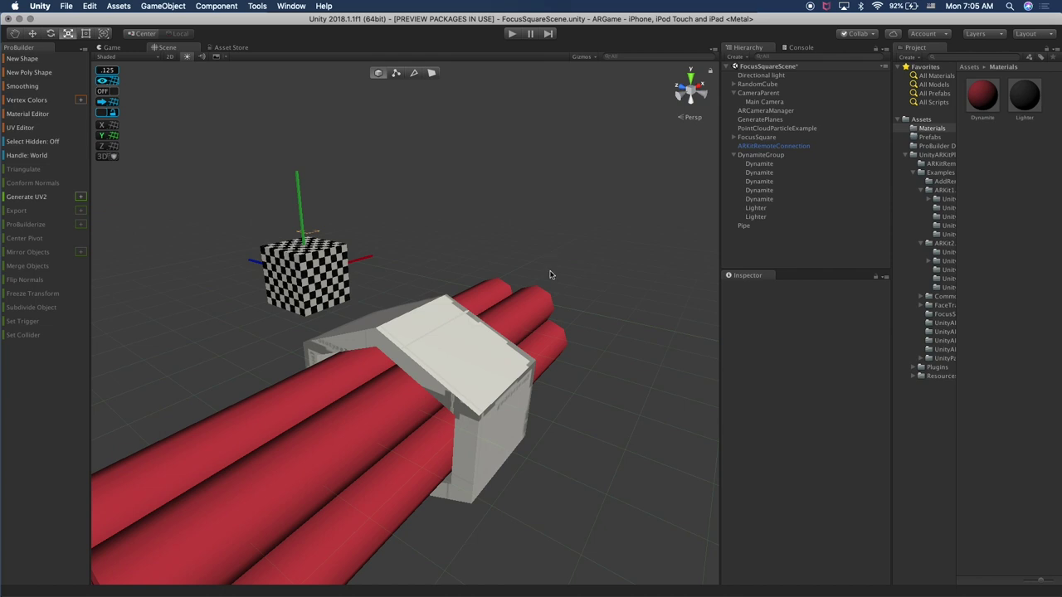
scroll(550, 318, down, 3)
alt+drag(549, 318, 504, 336)
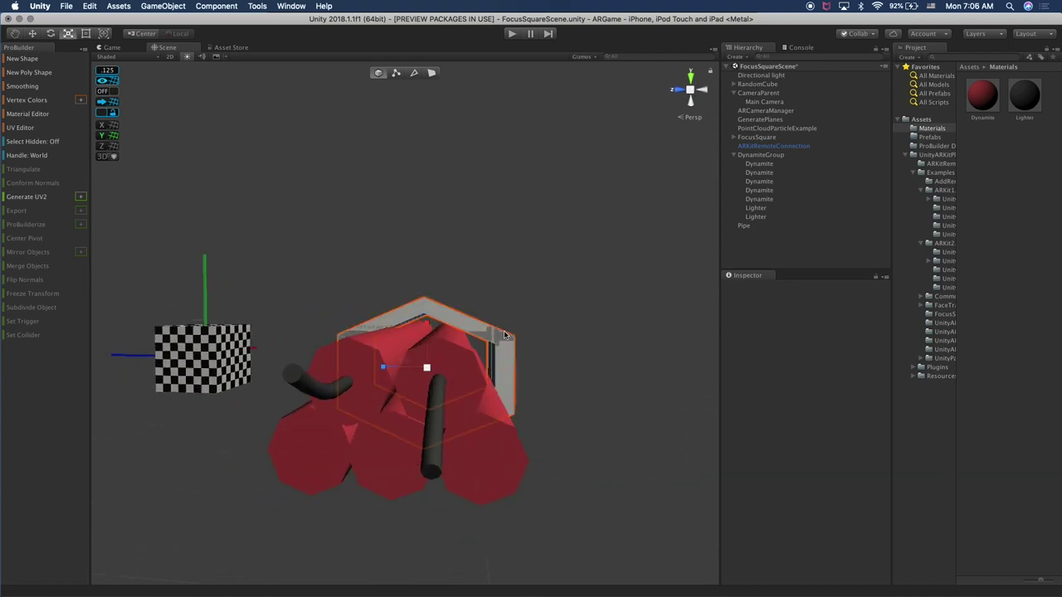
click(501, 342)
alt+drag(383, 369, 526, 370)
click(560, 276)
scroll(561, 276, down, 5)
middle_drag(526, 370, 473, 421)
scroll(464, 446, up, 5)
Duplicate the Lighter material, name the copy Tape, and apply it to the pipe band
click(353, 406)
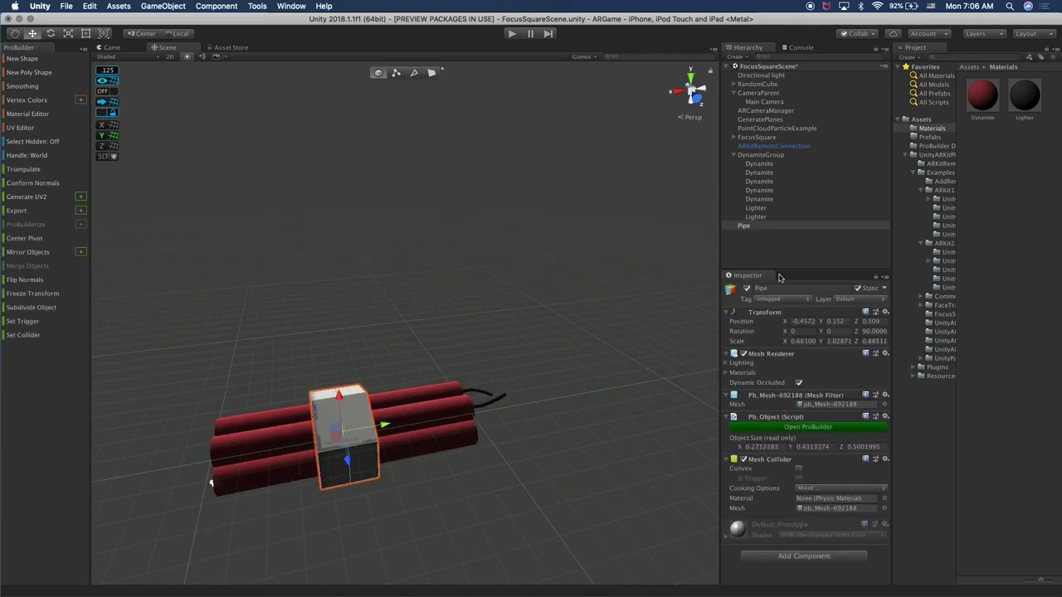
click(1021, 138)
click(1025, 98)
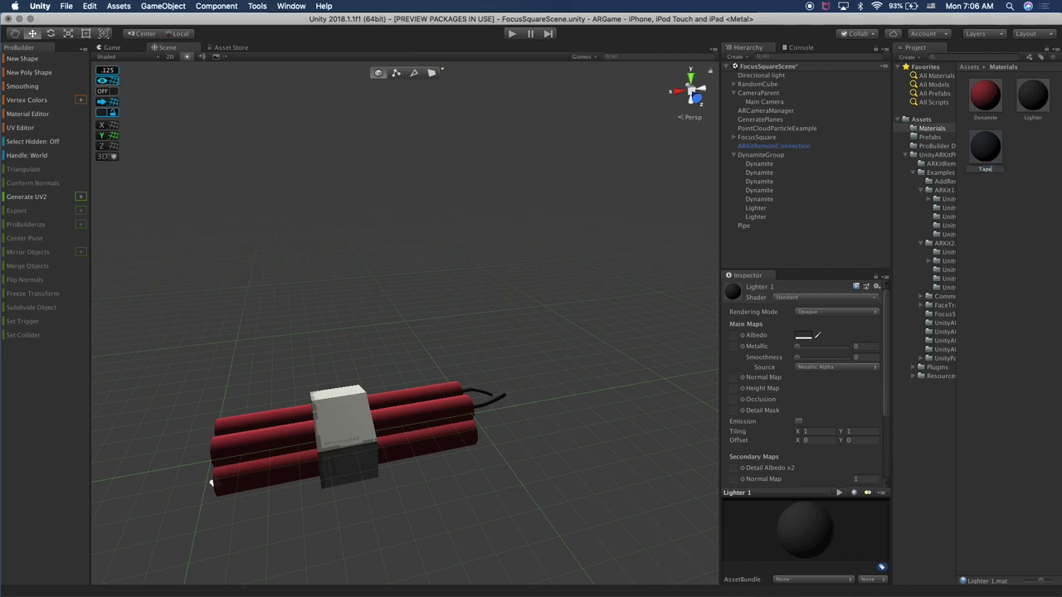
key(Return)
drag(986, 151, 745, 225)
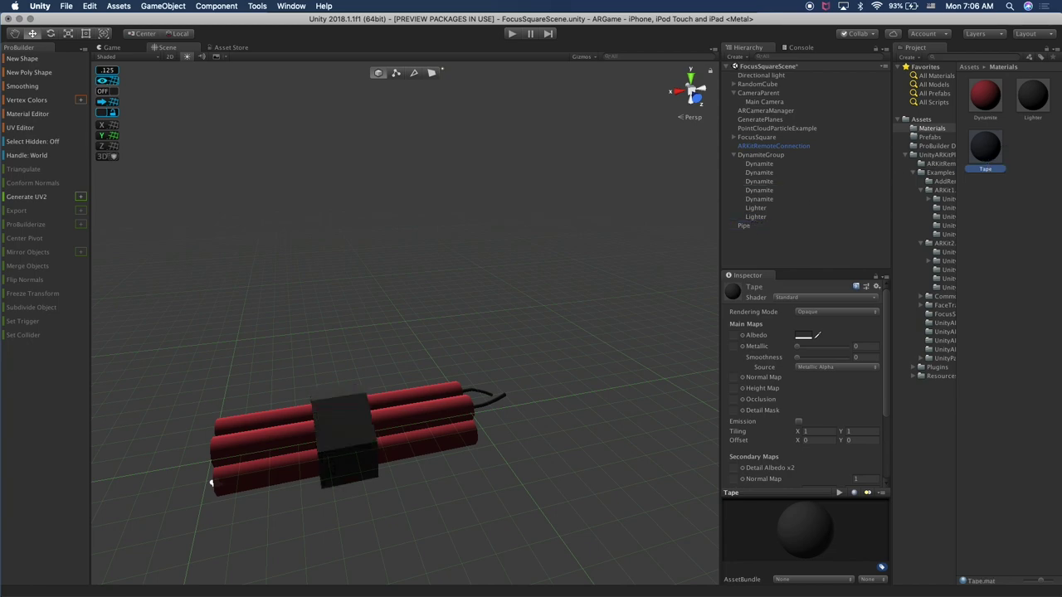
Rename the Pipe object to Tape and nest it inside DynamiteGroup
click(747, 226)
text(Tape)
key(Return)
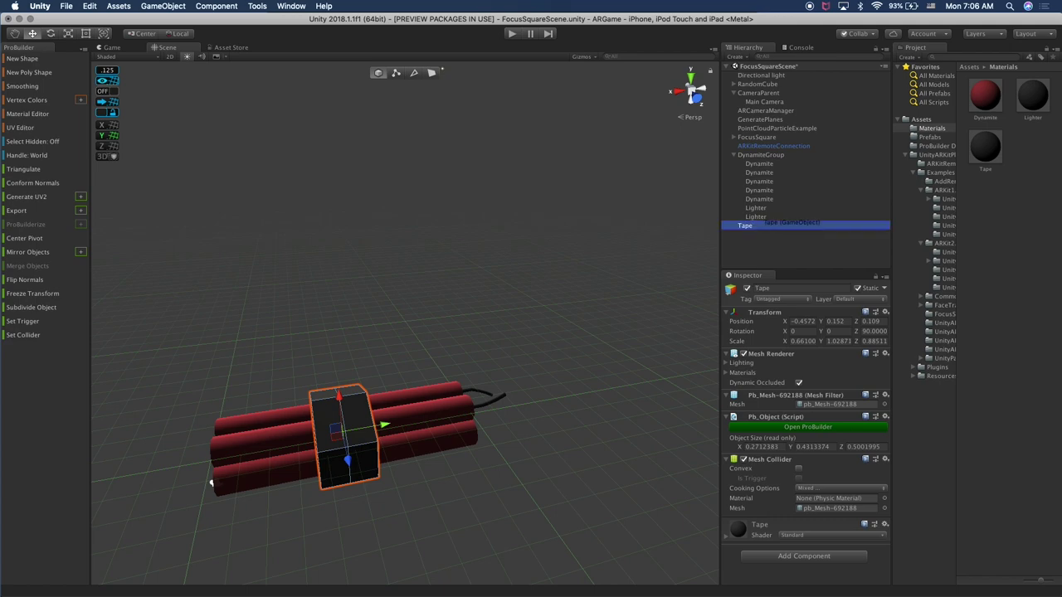
click(504, 237)
alt+drag(505, 237, 349, 297)
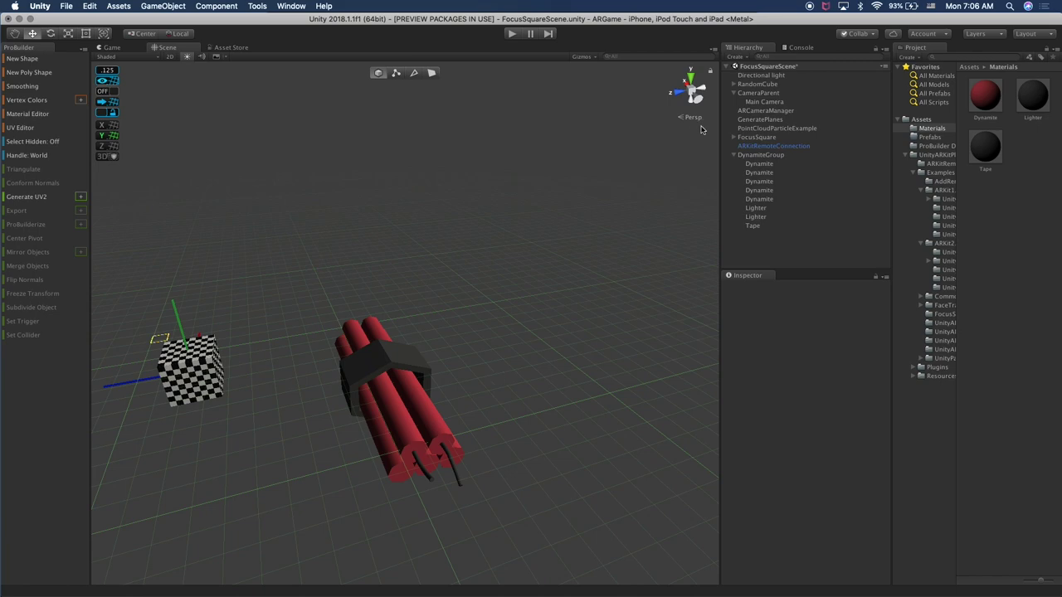
Raise the whole DynamiteGroup to Y 0.358
click(775, 155)
drag(393, 363, 392, 308)
alt+drag(472, 328, 228, 296)
alt+drag(375, 322, 230, 323)
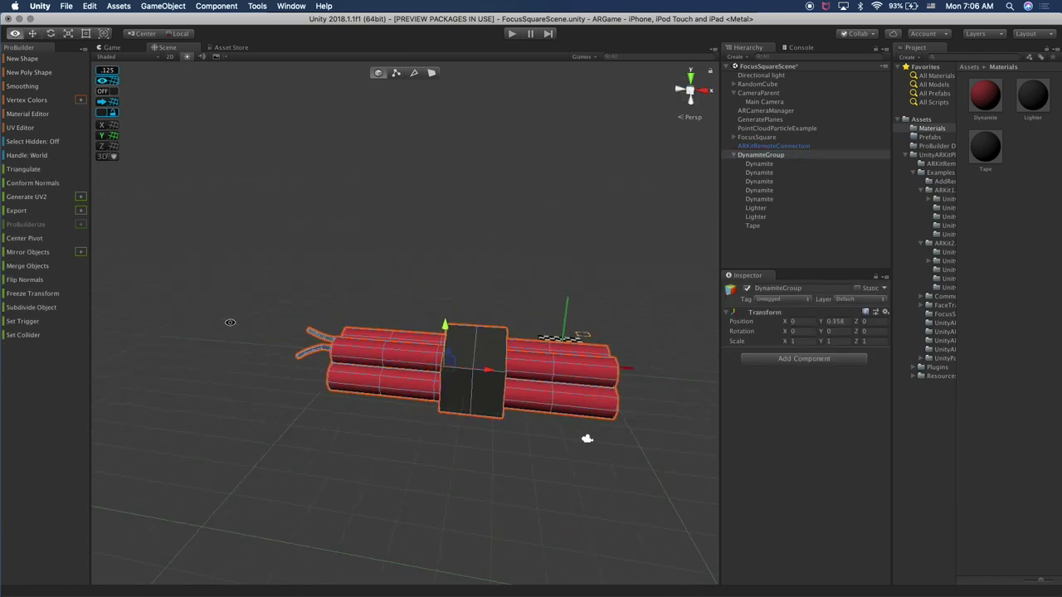
alt+drag(365, 292, 618, 282)
click(496, 213)
Duplicate the fuse at Z -0.071 and move the copy onto the lower middle stick at about Y -0.002, Z -0.145
alt+drag(357, 308, 409, 387)
click(406, 399)
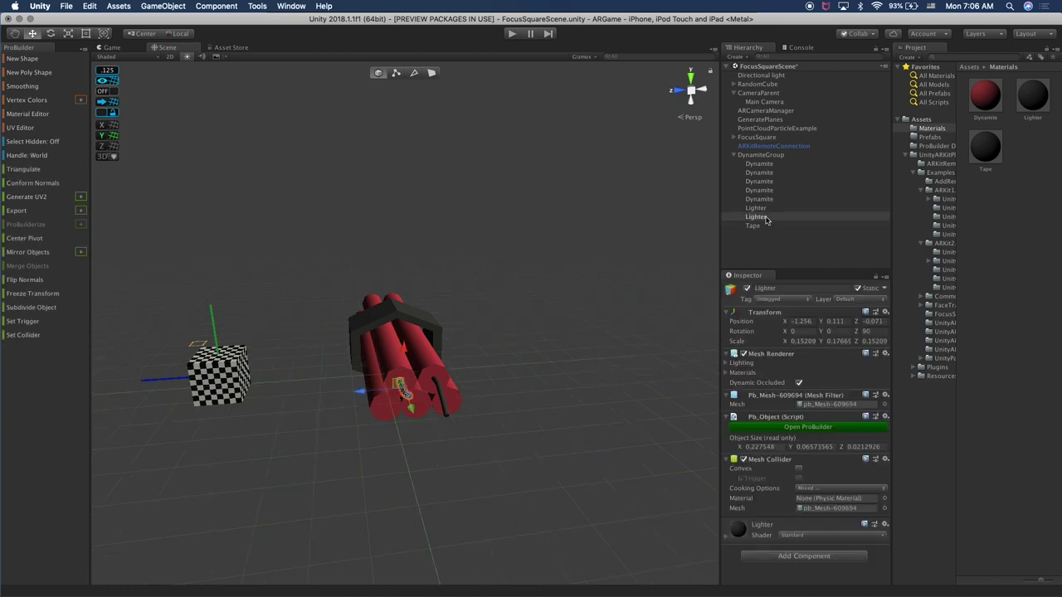
scroll(529, 310, up, 2)
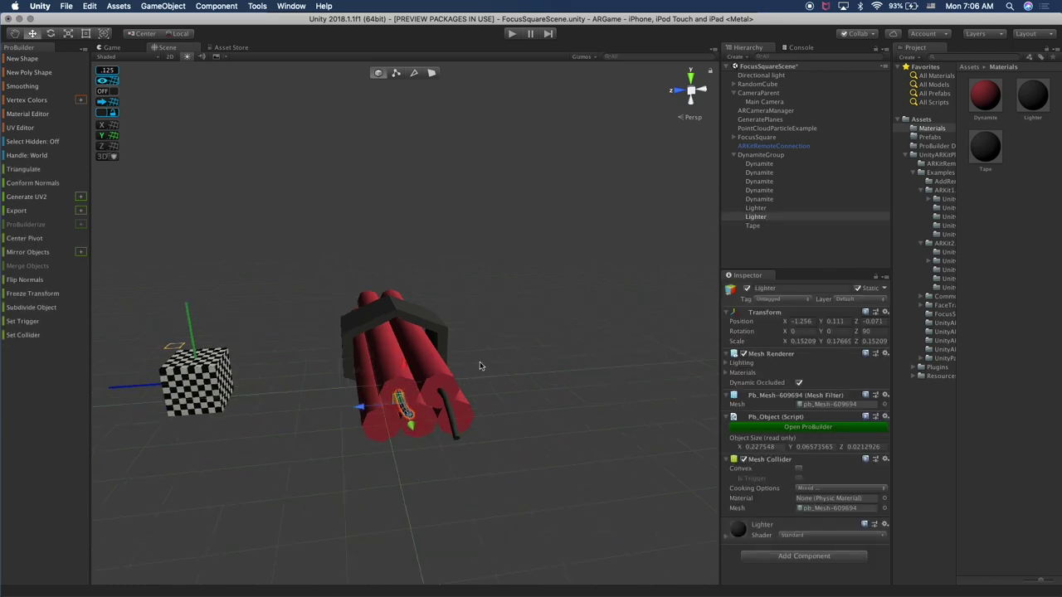
key(super+d)
drag(404, 365, 403, 396)
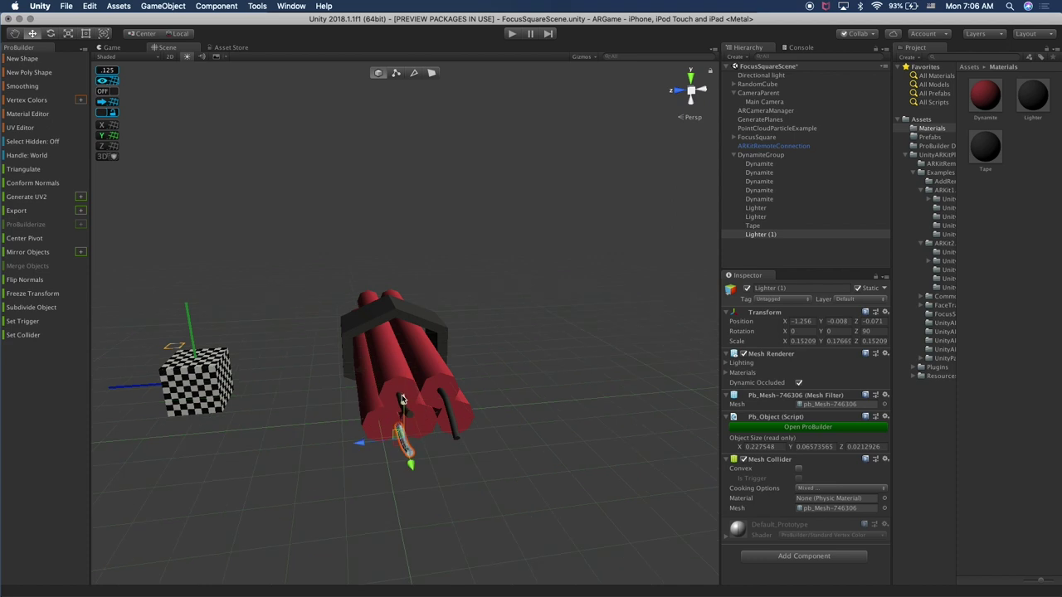
drag(363, 447, 381, 445)
drag(426, 398, 426, 394)
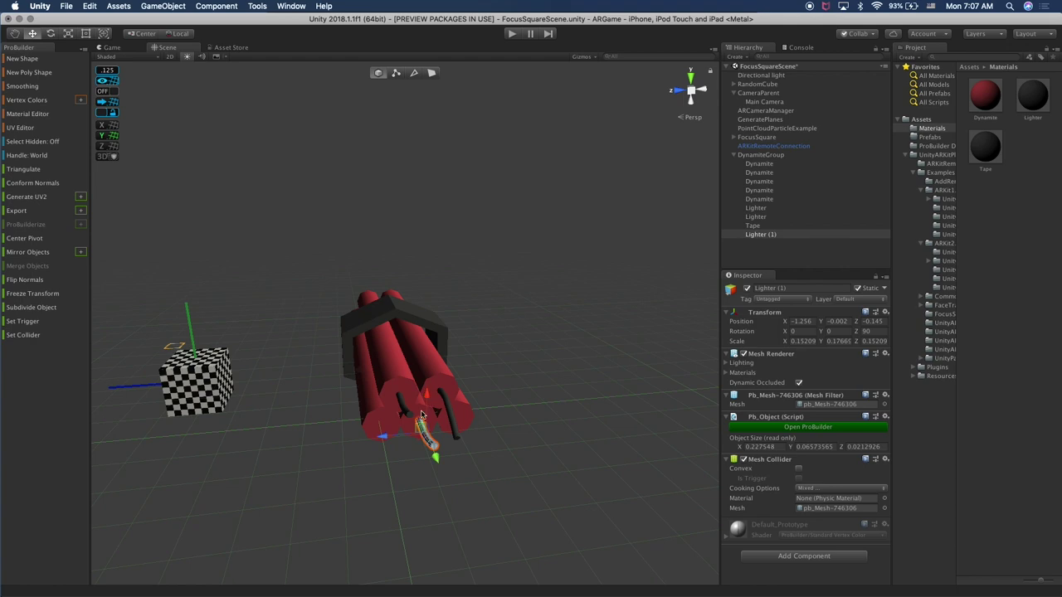
alt+drag(426, 397, 430, 423)
click(559, 313)
click(431, 426)
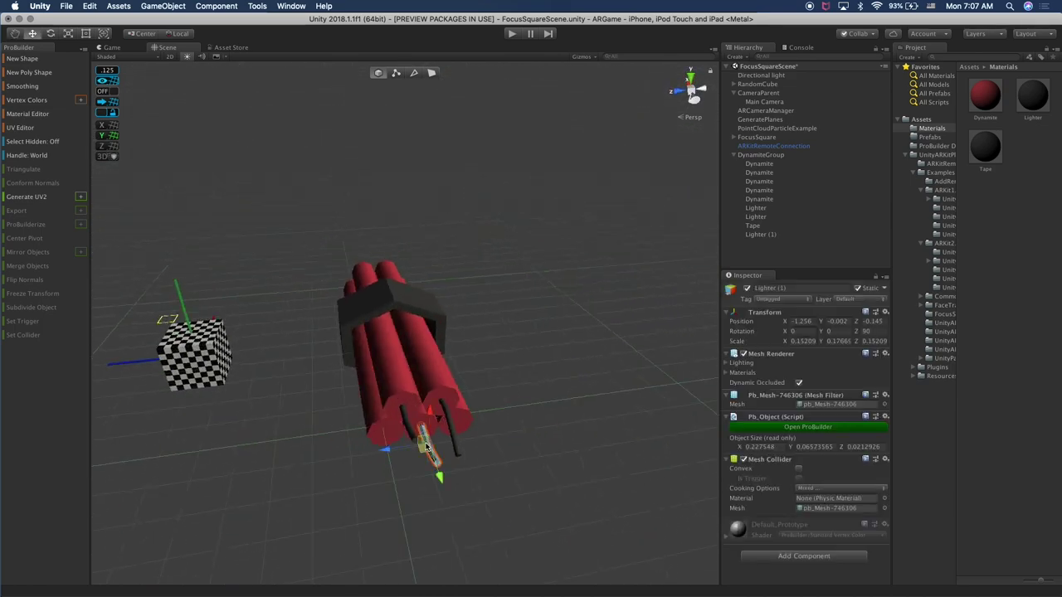
Duplicate the other original fuse and place the copy on an outer lower stick at about Y -0.001, Z -0.016
click(452, 430)
key(super+d)
drag(455, 416, 433, 396)
key(f)
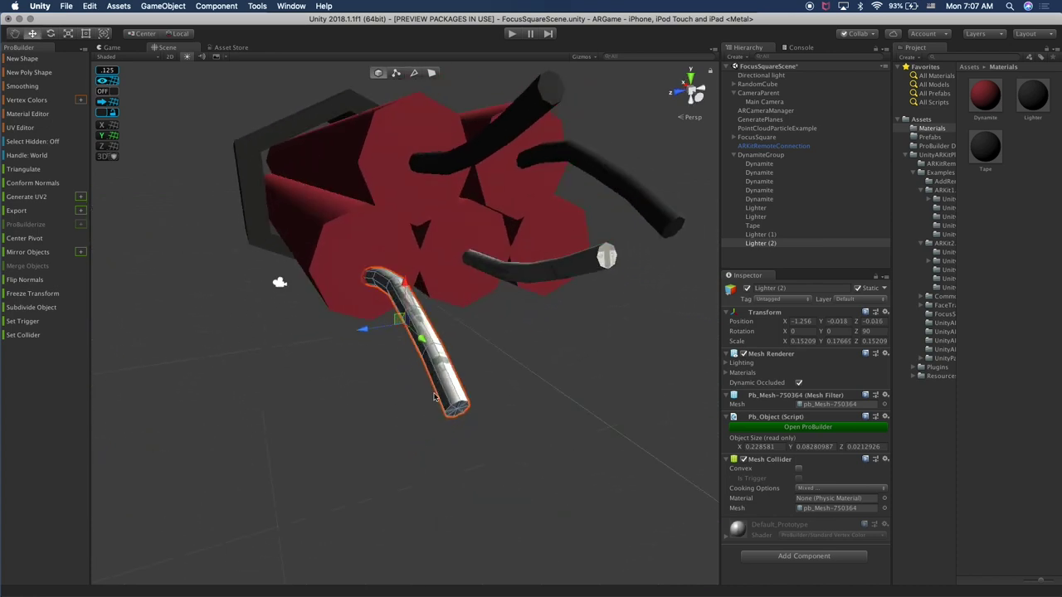
drag(400, 278, 405, 264)
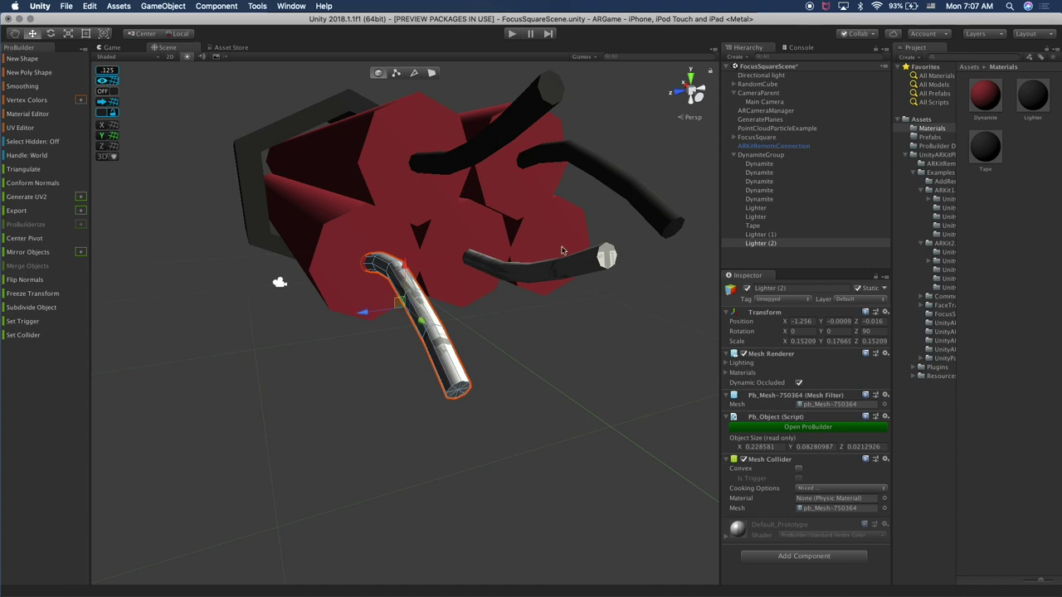
Duplicate the lower middle fuse and move the copy to the remaining outer lower stick at about Z -0.279
click(571, 261)
key(super+d)
drag(483, 259, 581, 249)
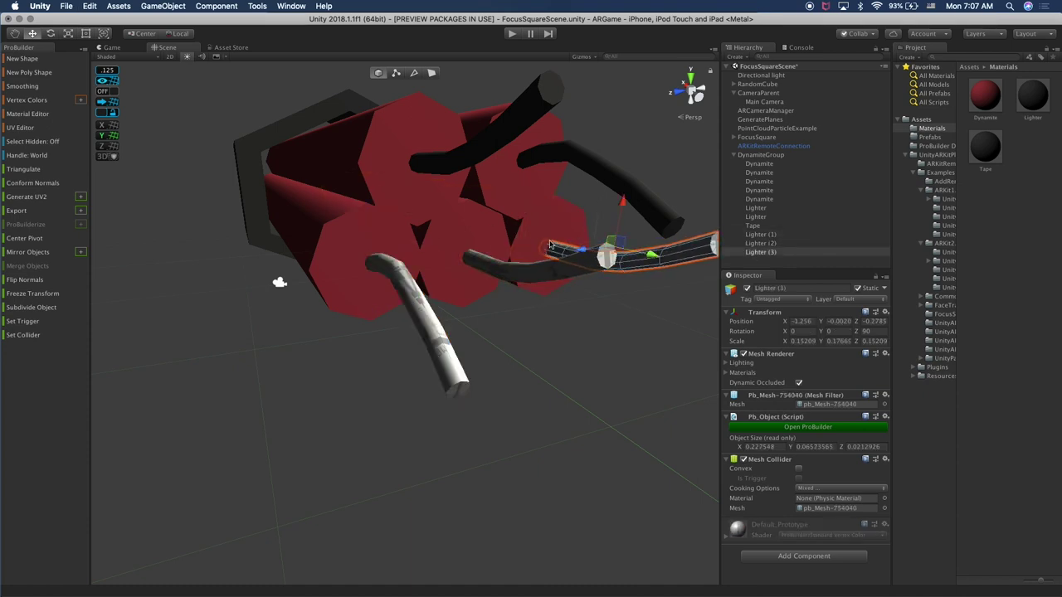
click(592, 185)
scroll(631, 157, down, 5)
alt+drag(608, 167, 580, 216)
click(569, 344)
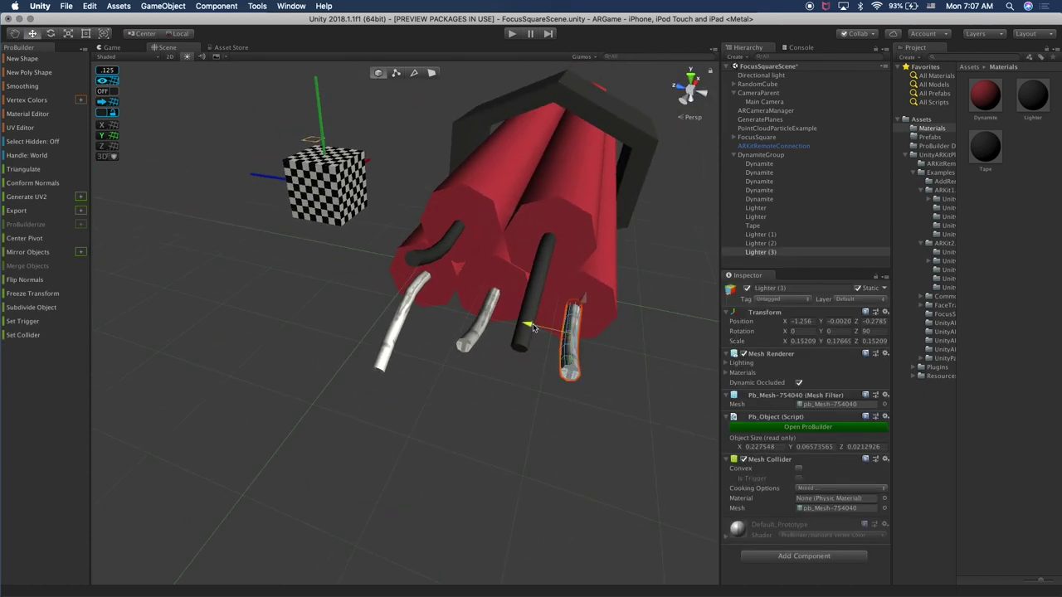
Rename the three duplicated fuses to Lighter and move them above Tape, beside the other Lighter objects in DynamiteGroup
shift+click(779, 236)
click(785, 288)
text(igh)
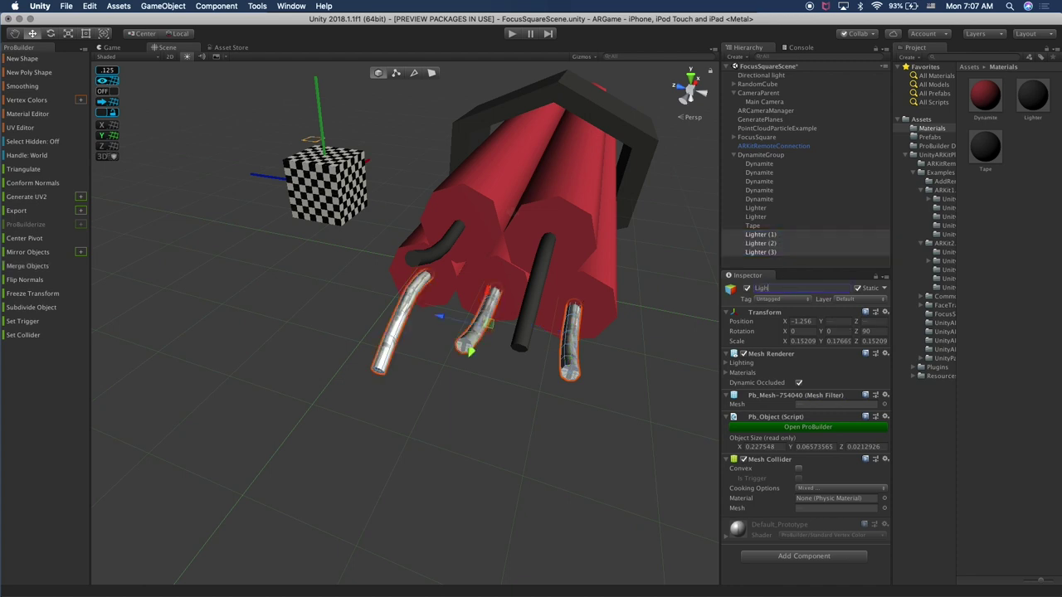
drag(767, 234, 759, 221)
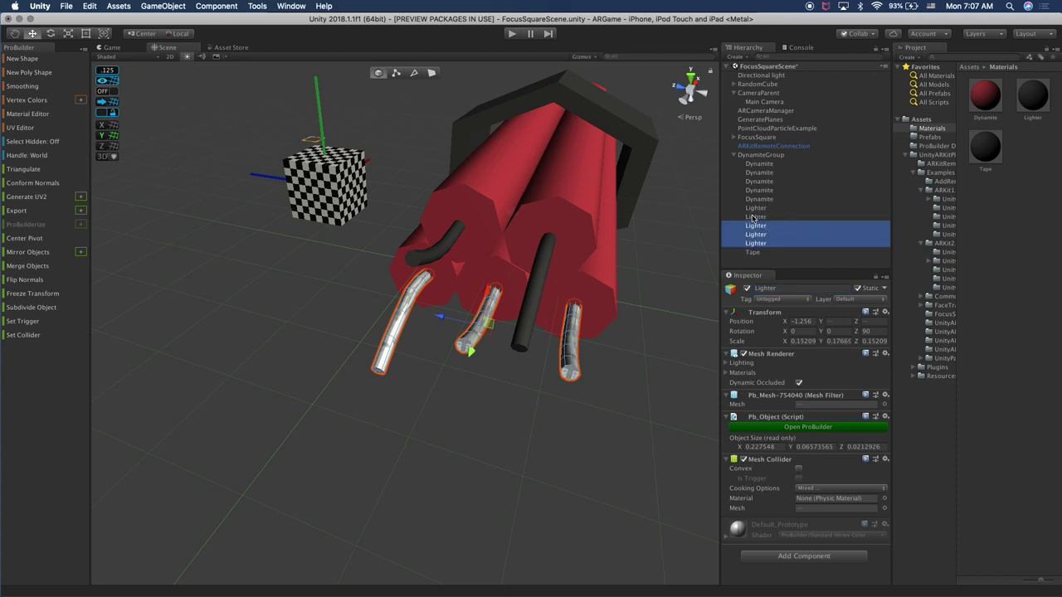
Apply the Lighter material to the three duplicated fuses on the lower dynamite sticks
click(778, 267)
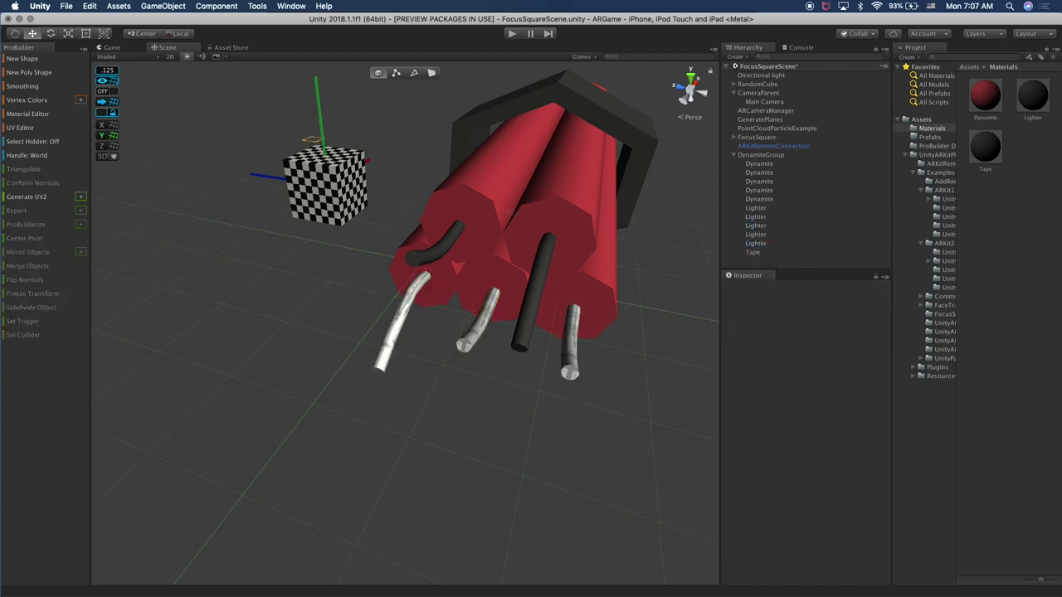
click(773, 244)
drag(1035, 102, 763, 243)
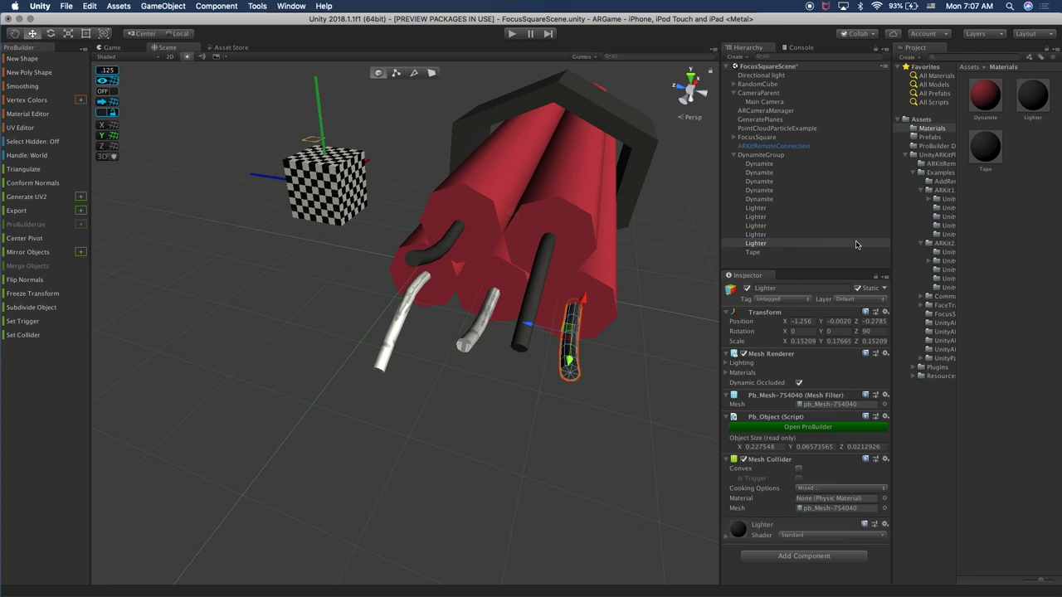
drag(1031, 102, 819, 238)
drag(1028, 104, 772, 234)
click(673, 306)
scroll(673, 306, down, 10)
alt+drag(650, 340, 379, 323)
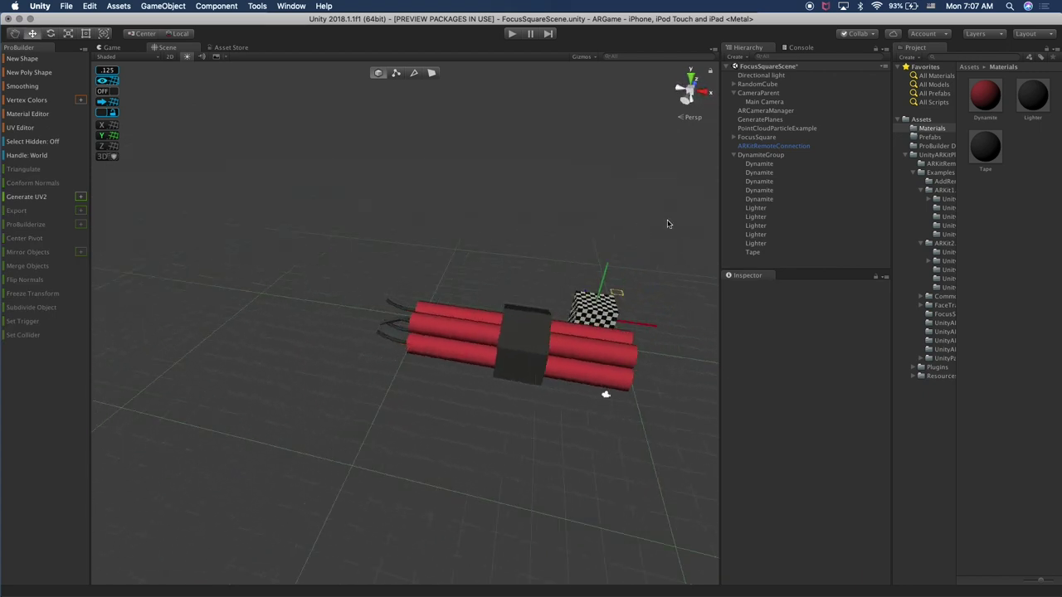
Check the whole dynamite bundle and collapse DynamiteGroup in the hierarchy
click(759, 155)
key(f)
drag(465, 339, 419, 306)
click(502, 263)
alt+drag(503, 263, 543, 254)
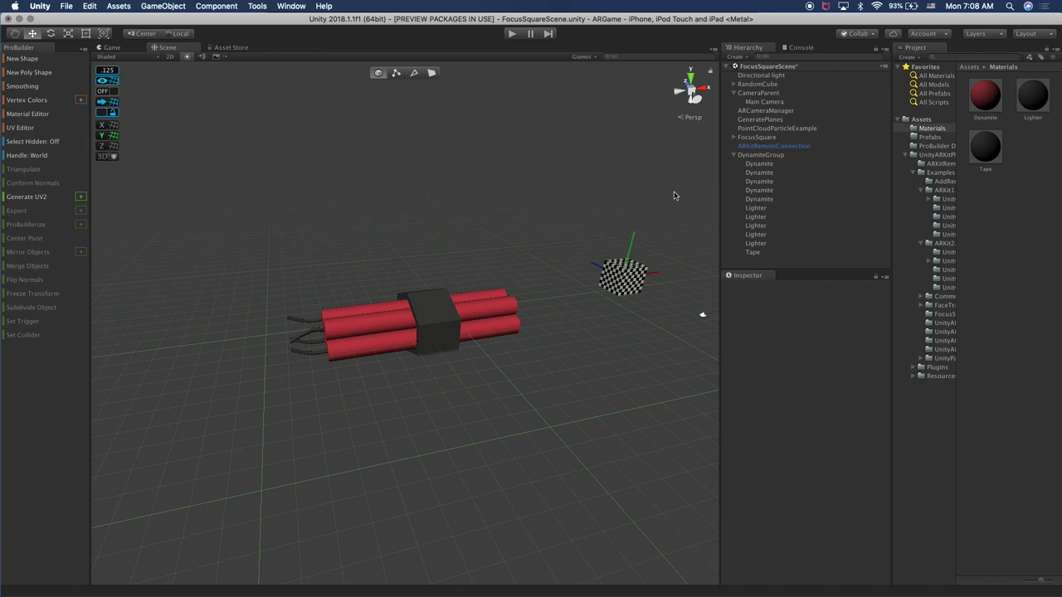
click(737, 156)
click(733, 155)
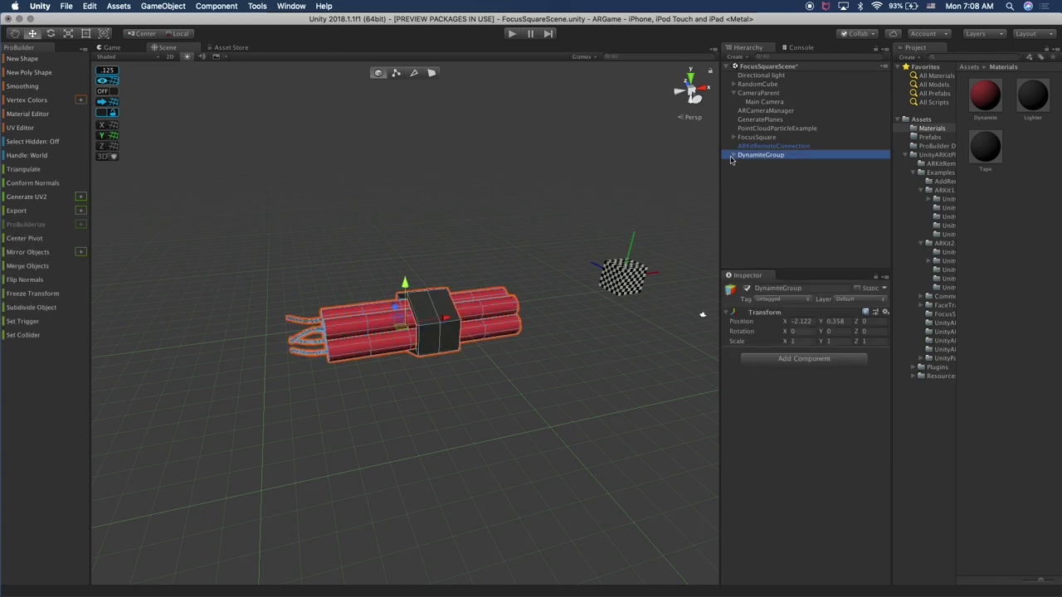
click(750, 184)
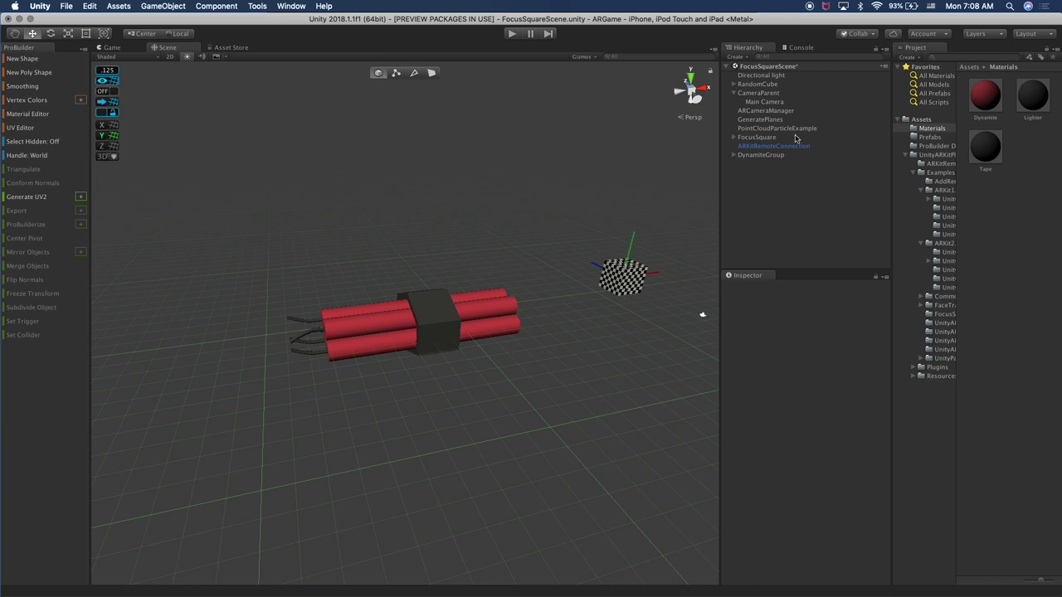
Build a ProBuilder icosahedron with radius 0.9 and 1 subdivision, and close the Shape Tool
click(23, 59)
click(226, 121)
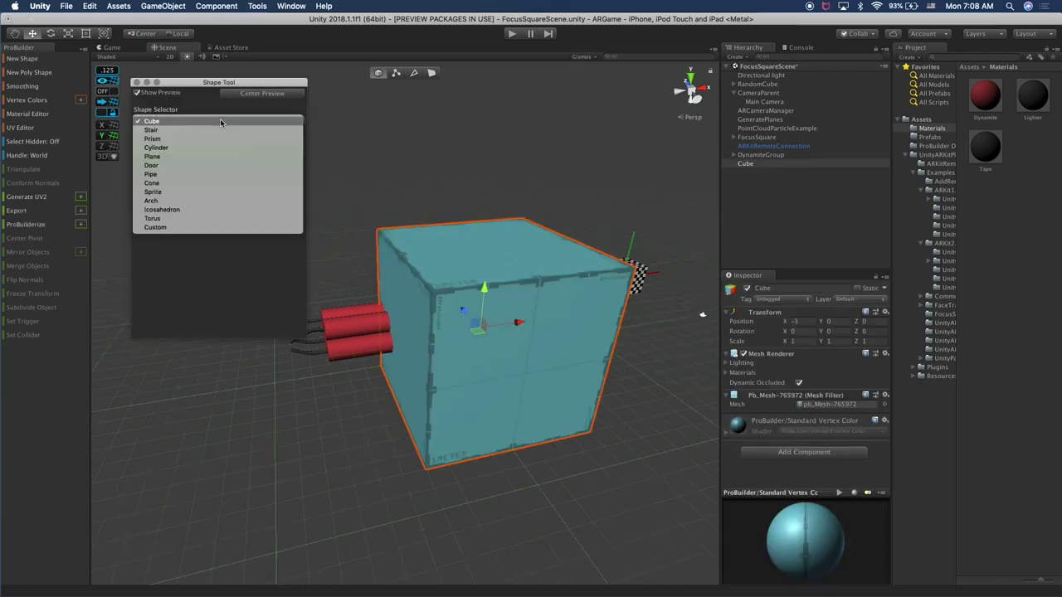
click(161, 210)
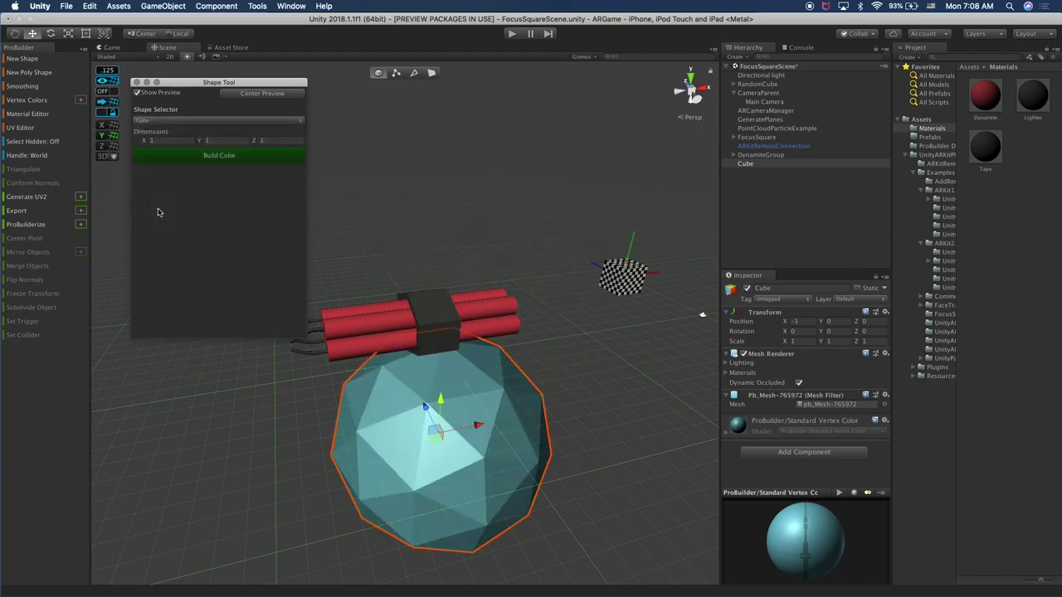
mouse_move(448, 408)
mouse_down()
mouse_move(433, 303)
mouse_move(445, 400)
mouse_up()
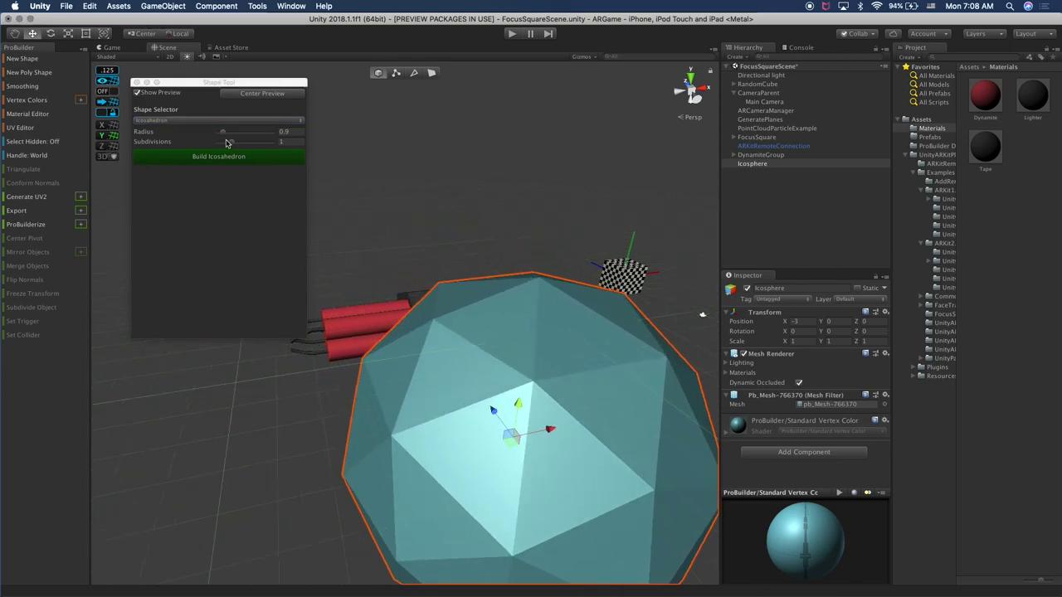
drag(232, 147, 247, 148)
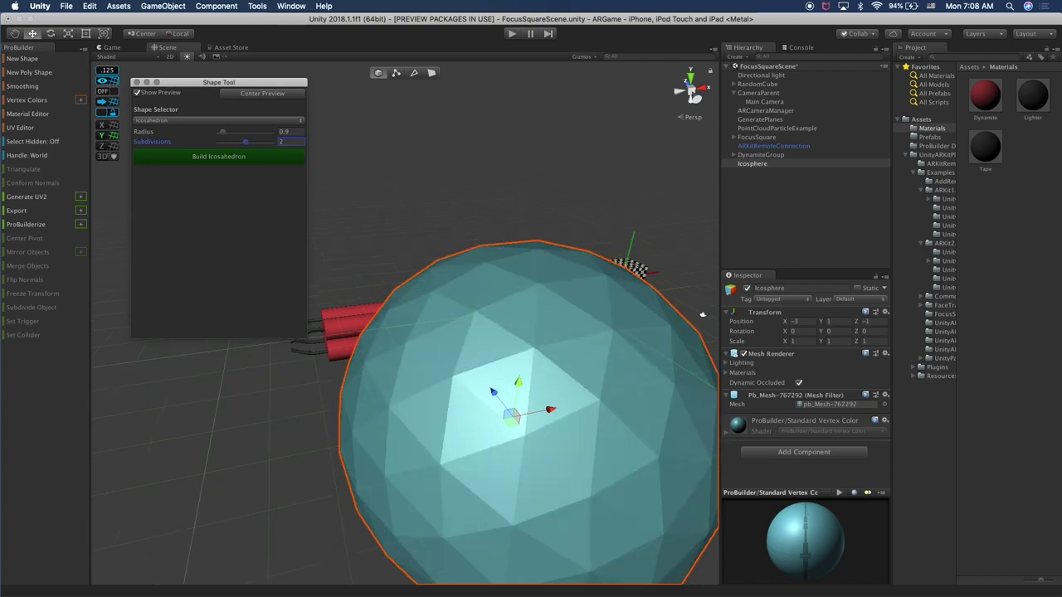
drag(242, 141, 242, 141)
click(404, 323)
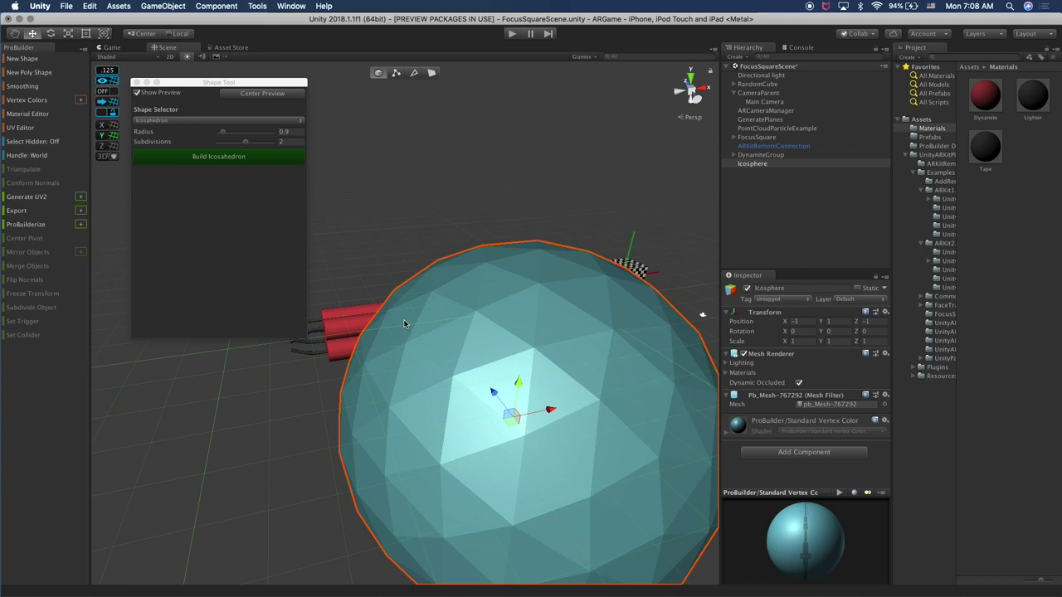
click(295, 143)
text(1)
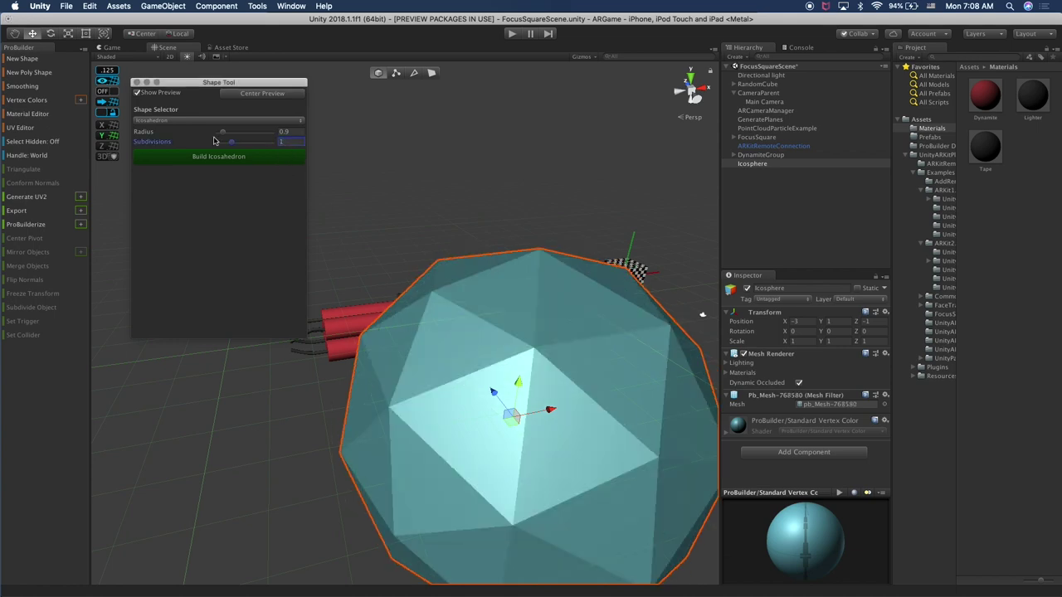
click(250, 160)
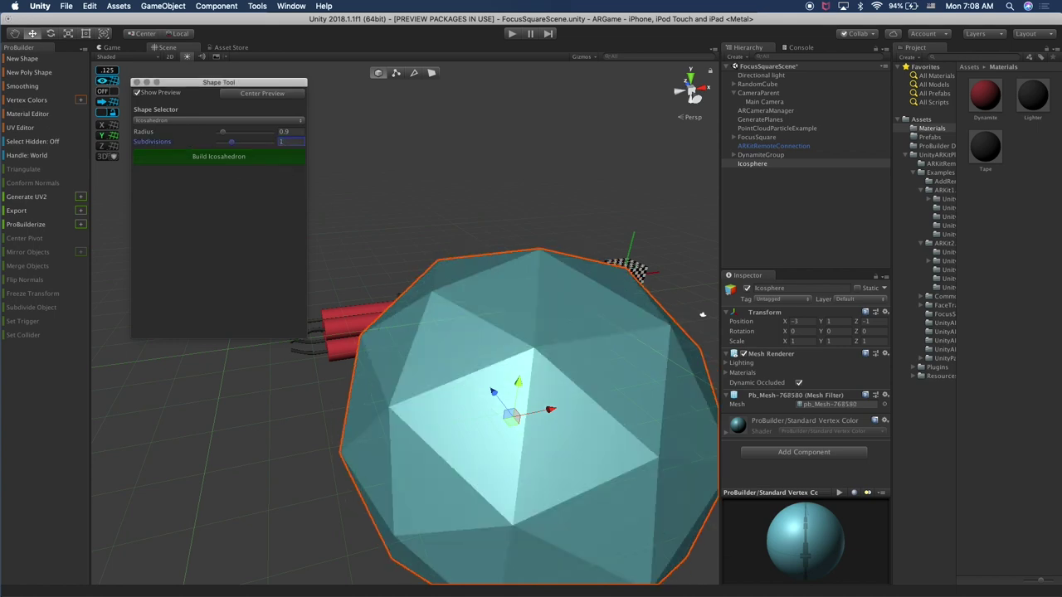
click(136, 82)
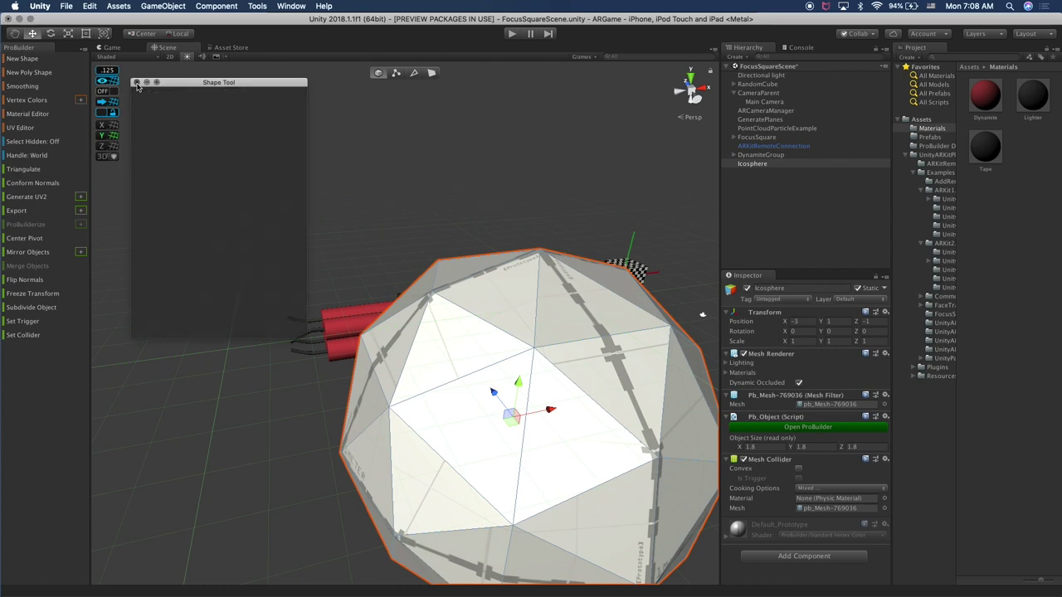
Scale the icosphere uniformly to about 0.414 and place it beside the dynamite at about X -2.882, Y 0.839, Z -1.339
alt+drag(447, 231, 584, 344)
drag(463, 360, 593, 364)
key(r)
middle_drag(595, 346, 578, 345)
key(w)
drag(541, 329, 357, 346)
drag(432, 395, 532, 368)
drag(462, 369, 440, 296)
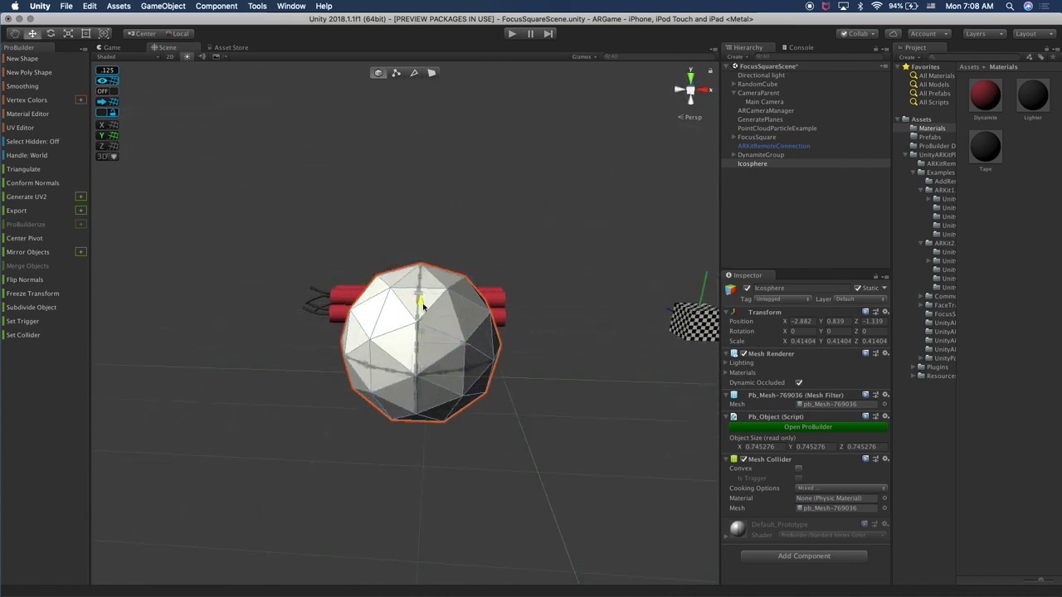
Duplicate a Lighter fuse from the dynamite and move the copy next to the icosphere at about X -1.292, Z -1.318
click(506, 199)
alt+drag(506, 199, 491, 274)
click(490, 325)
click(307, 298)
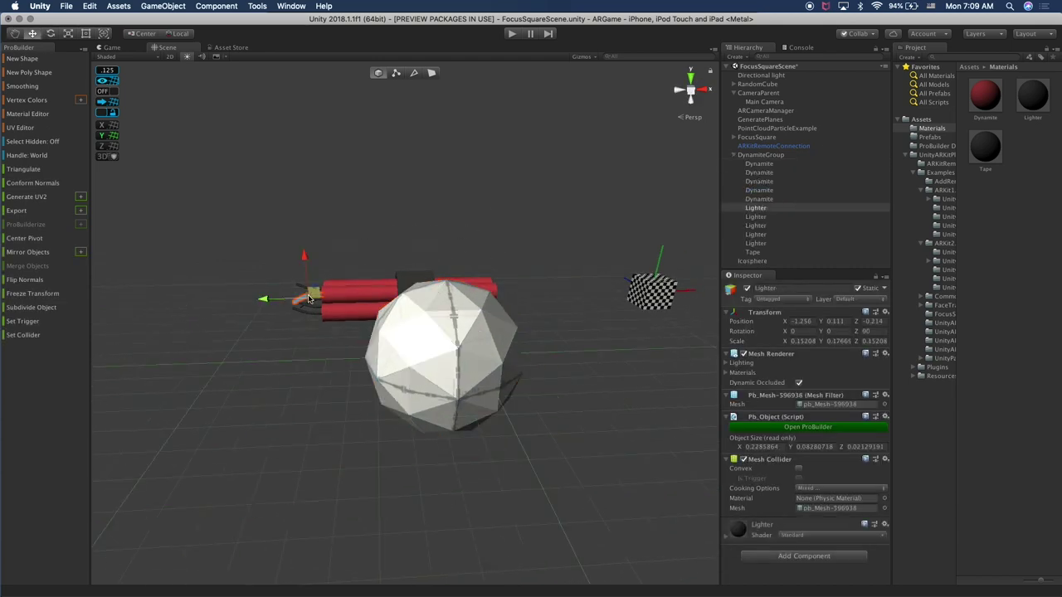
click(769, 209)
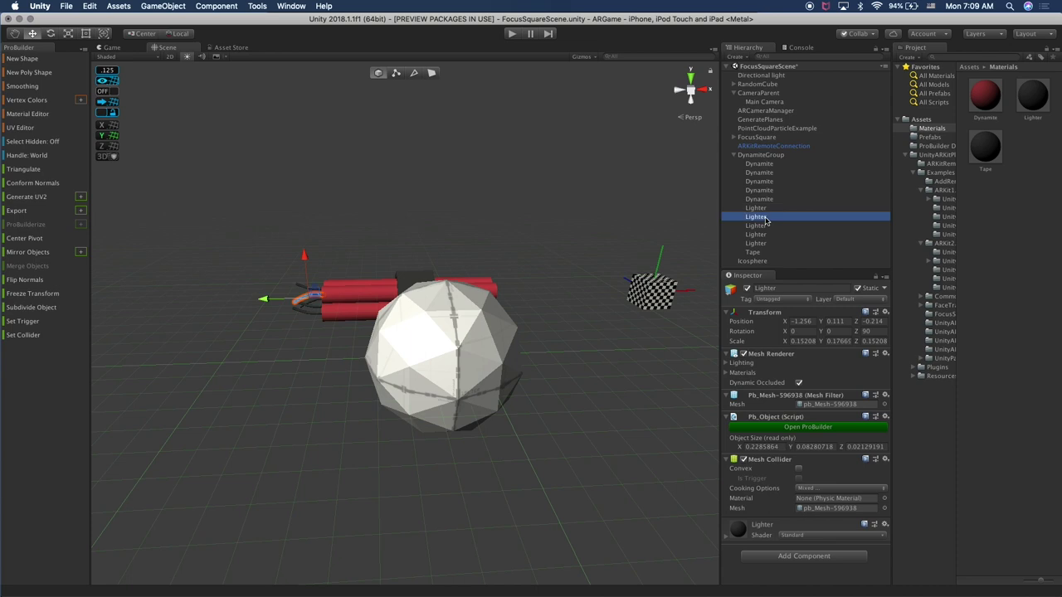
key(super+d)
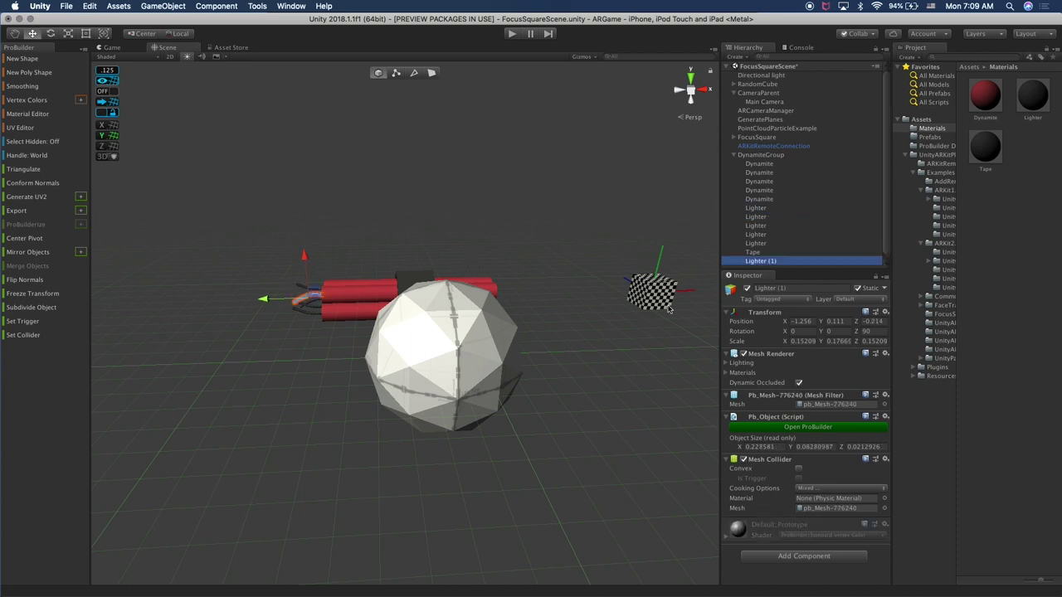
alt+drag(295, 351, 445, 357)
drag(258, 334, 418, 373)
drag(447, 432, 454, 392)
Stand the duplicated fuse upright by setting its Z rotation to 0
key(r)
key(e)
key(super+z)
click(878, 332)
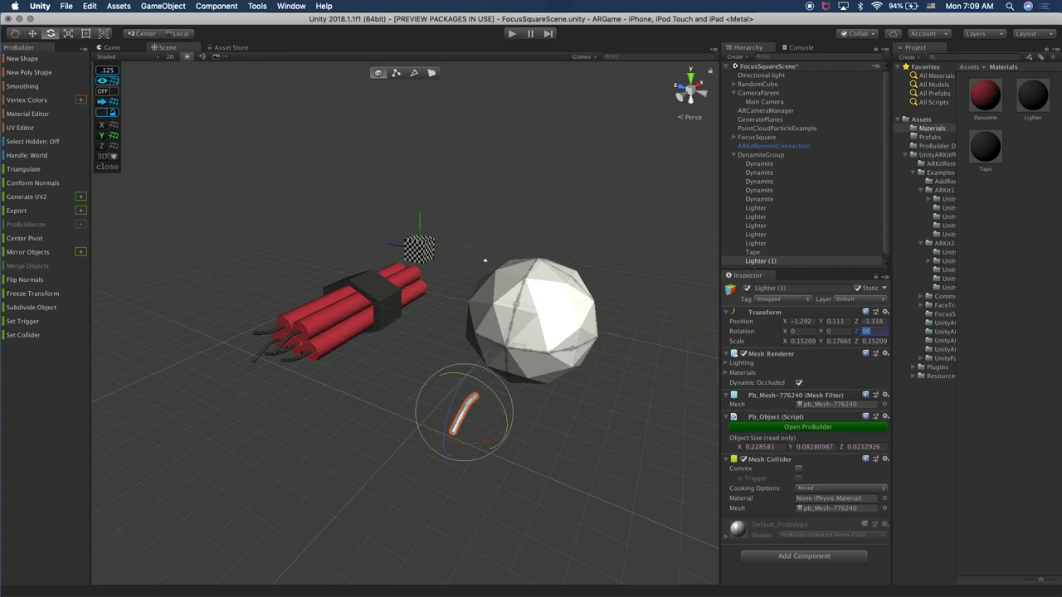
text(0)
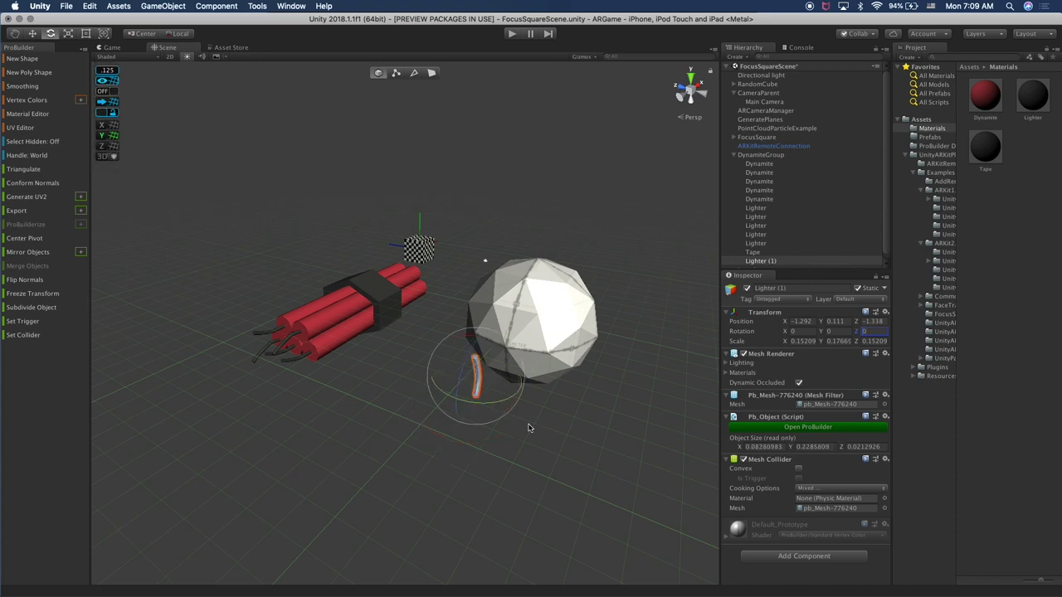
Move the upright fuse onto the top of the icosphere at about X -0.564, Y 0.542
alt+drag(525, 462, 468, 424)
key(w)
drag(435, 381, 536, 251)
alt+drag(557, 292, 383, 178)
key(f)
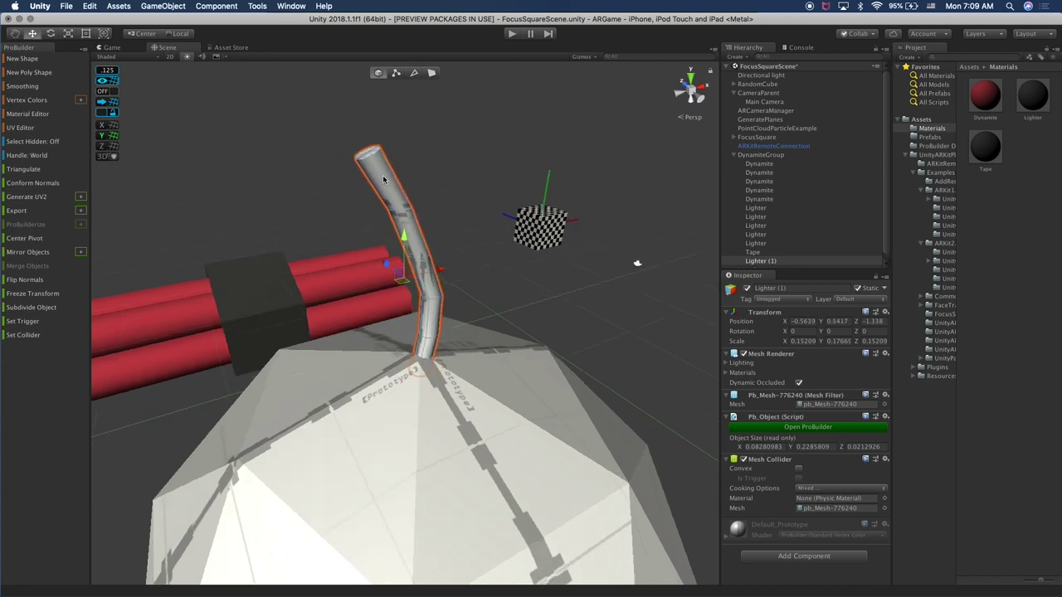
alt+drag(441, 202, 357, 143)
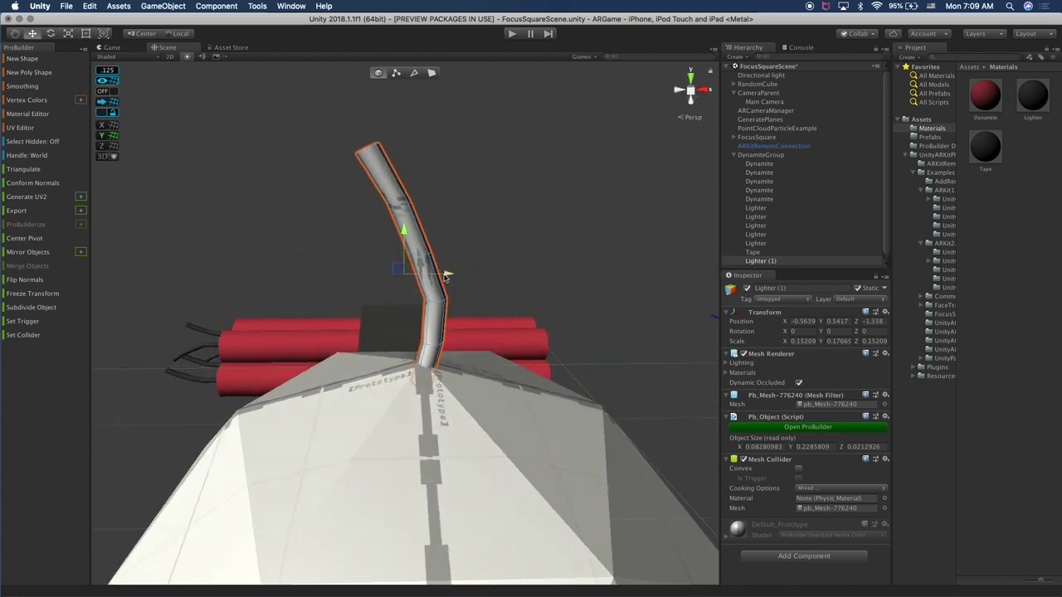
Center the fuse on the icosphere's top vertex by shifting it along X to about -0.568
scroll(357, 143, down, 10)
click(410, 232)
alt+drag(410, 232, 431, 319)
scroll(431, 319, up, 3)
click(407, 311)
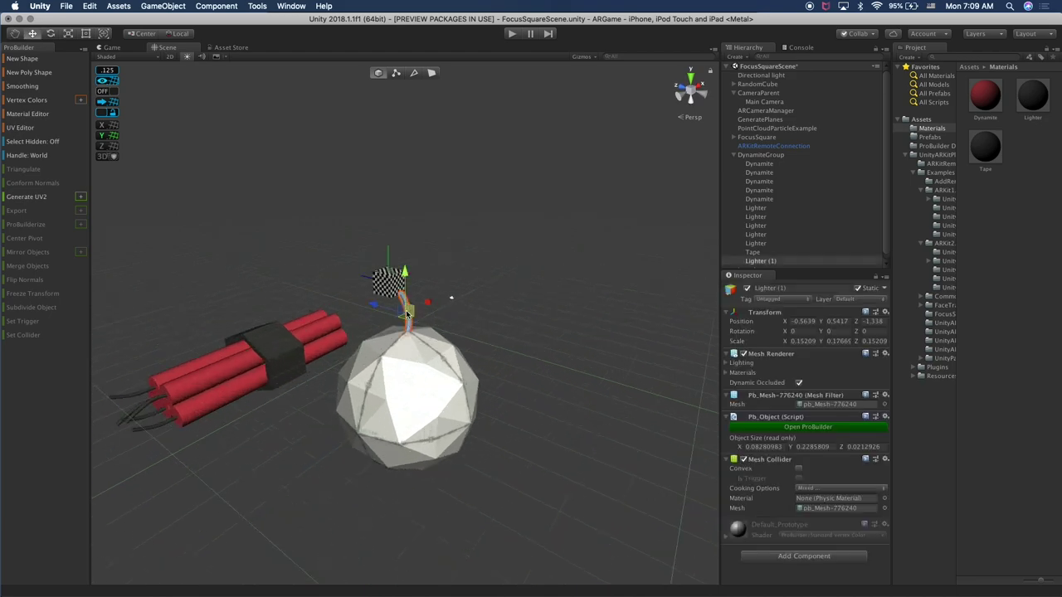
scroll(474, 329, up, 5)
alt+drag(475, 329, 705, 216)
click(690, 83)
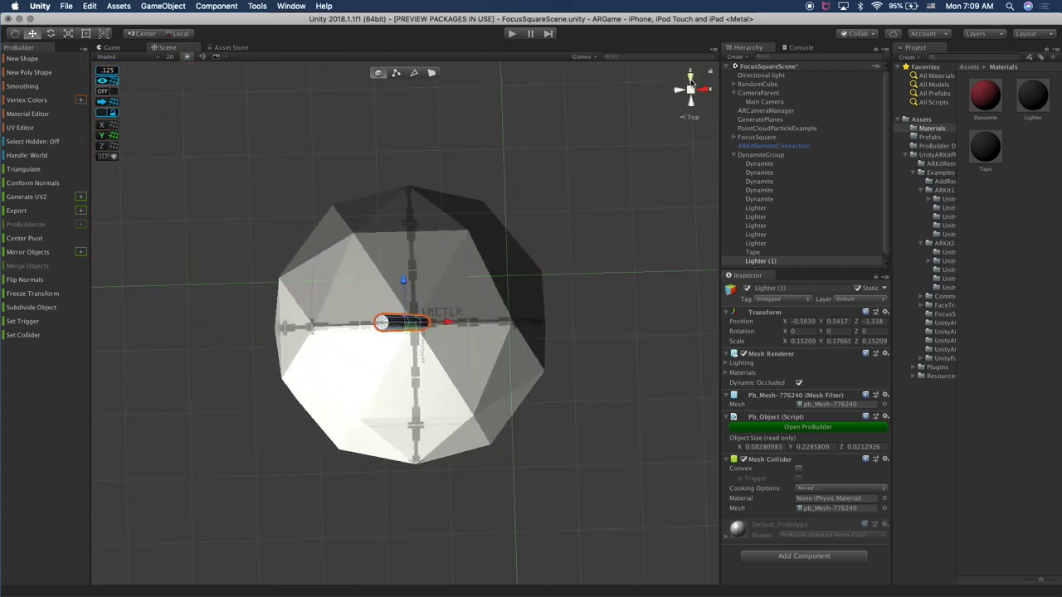
scroll(623, 177, up, 3)
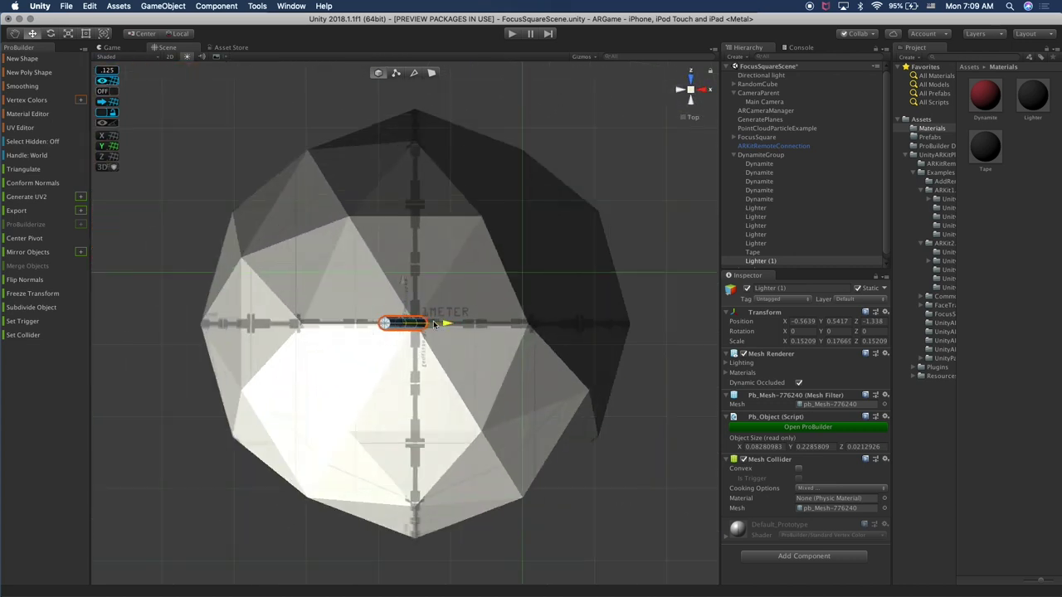
alt+drag(434, 356, 441, 261)
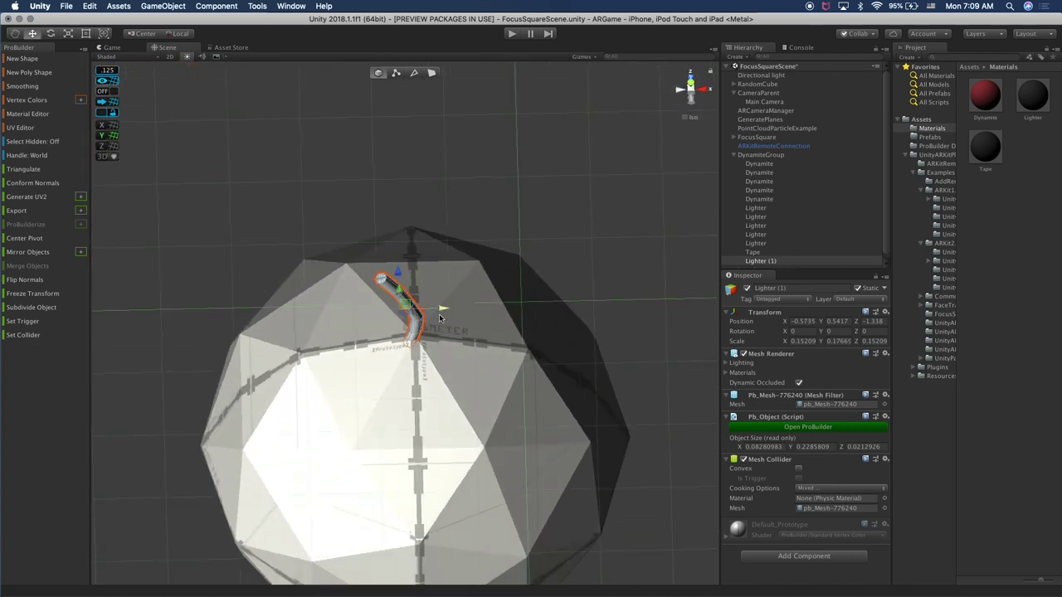
drag(439, 310, 443, 311)
click(691, 117)
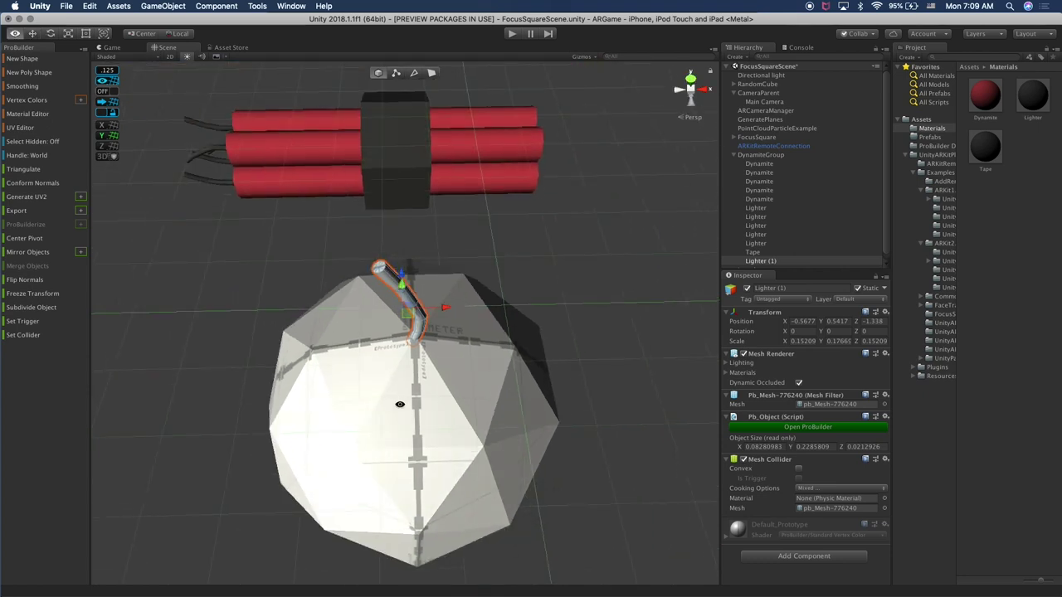
Move Lighter (1) out of DynamiteGroup to the scene root below Icosphere, and collapse DynamiteGroup
scroll(777, 237, down, 1)
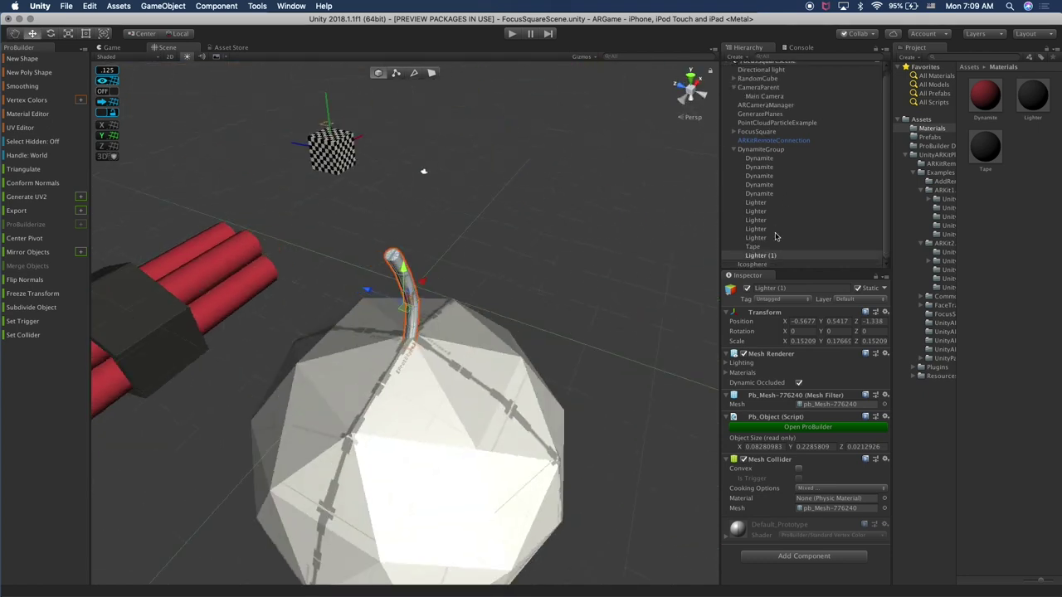
drag(761, 258, 754, 269)
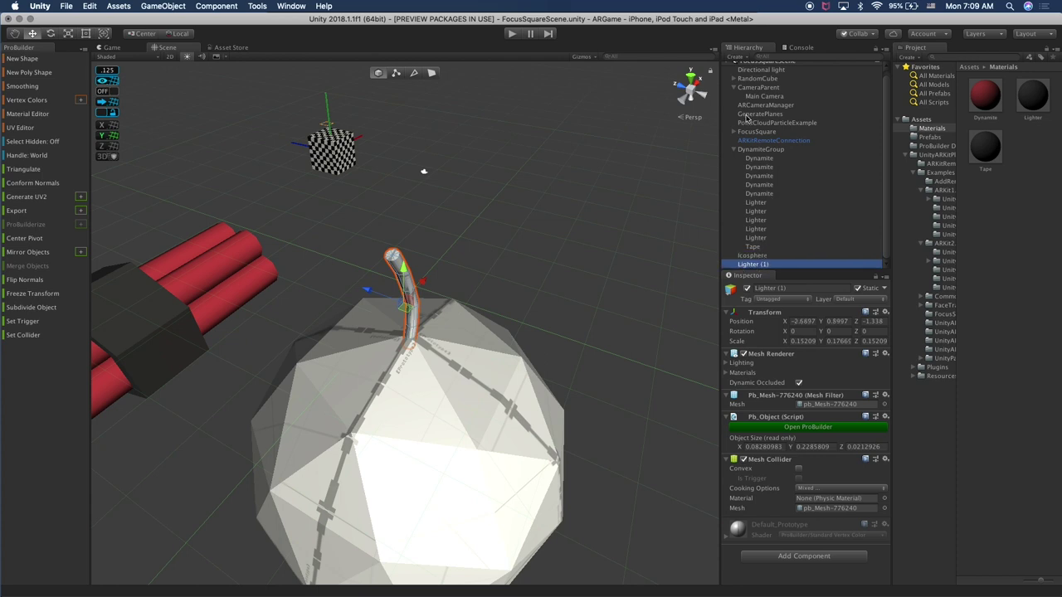
click(734, 150)
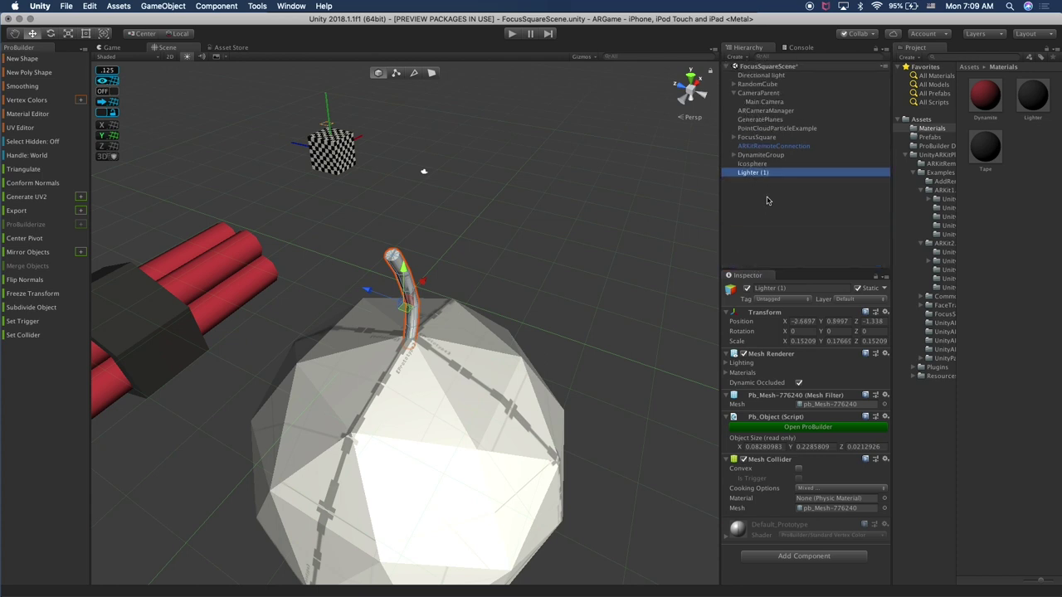
Create an empty game object at the scene root and name it BombGroup
click(766, 199)
right_click(767, 203)
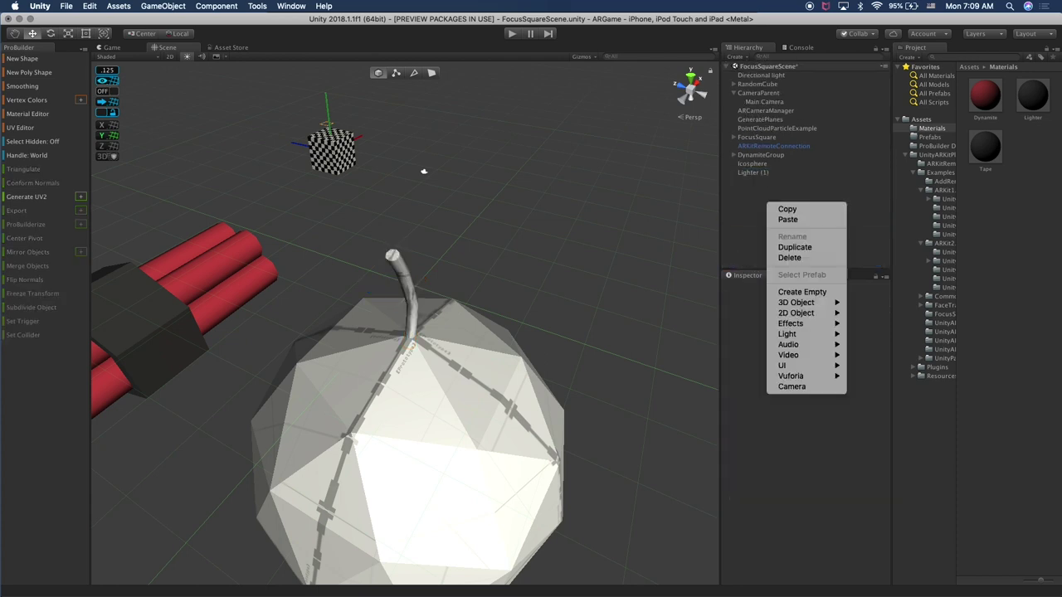
click(794, 292)
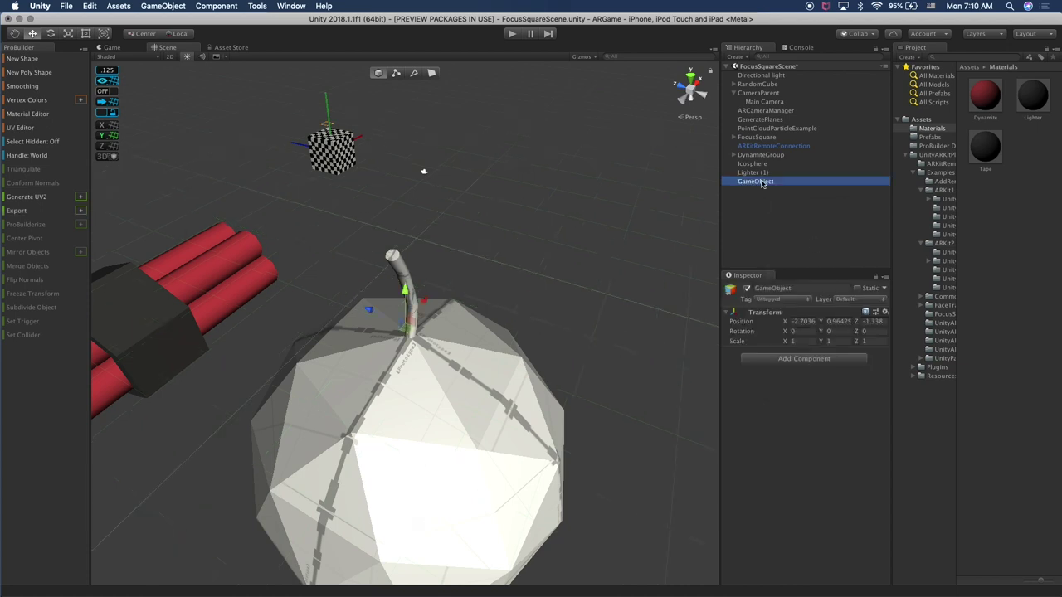
click(764, 181)
text(Bomb)
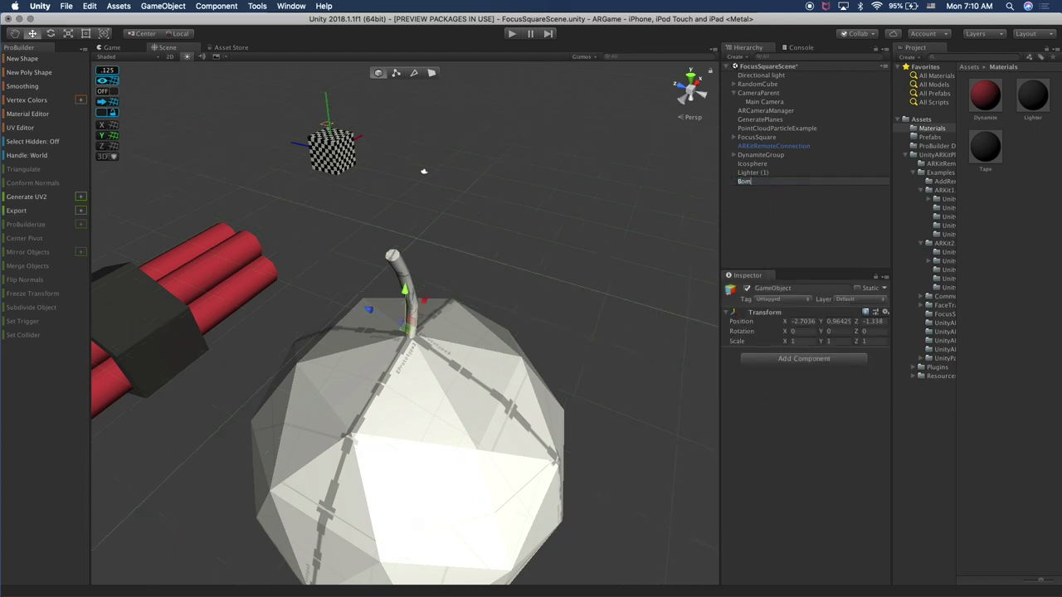
key(Return)
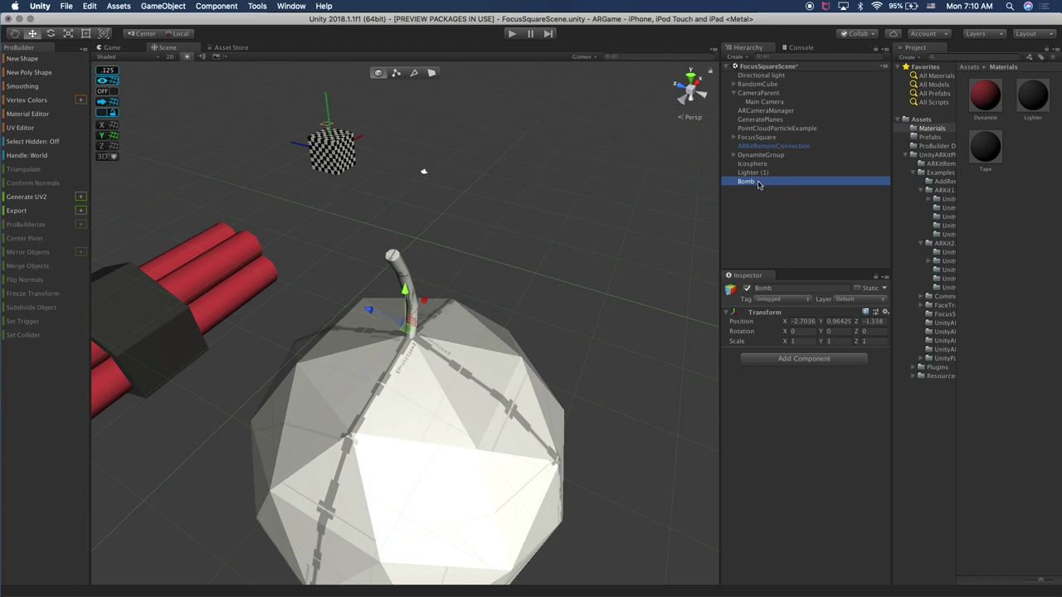
click(758, 184)
key(Right)
text(Gr)
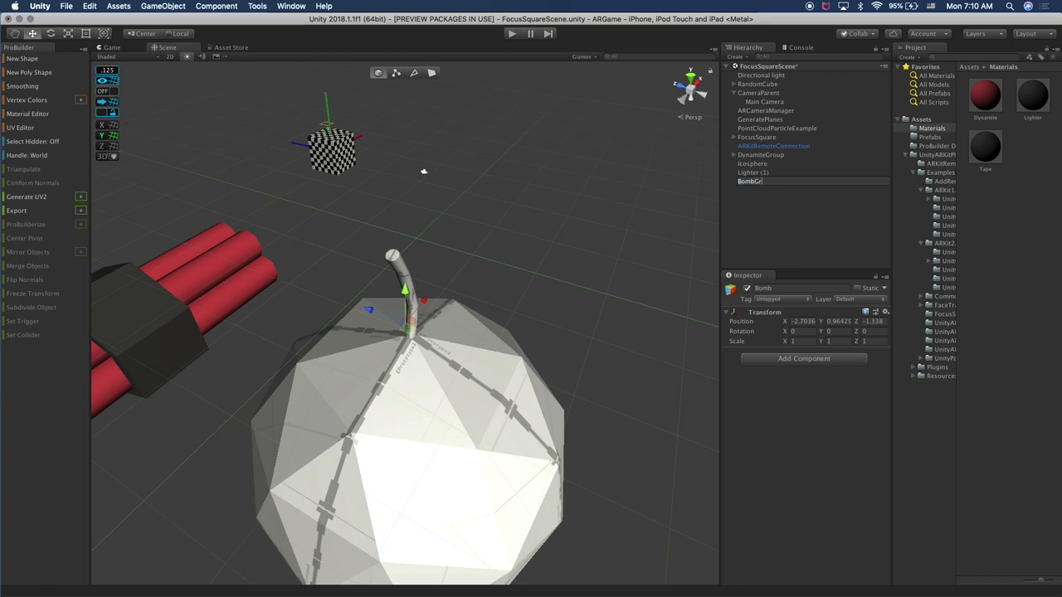
text(oup)
key(Return)
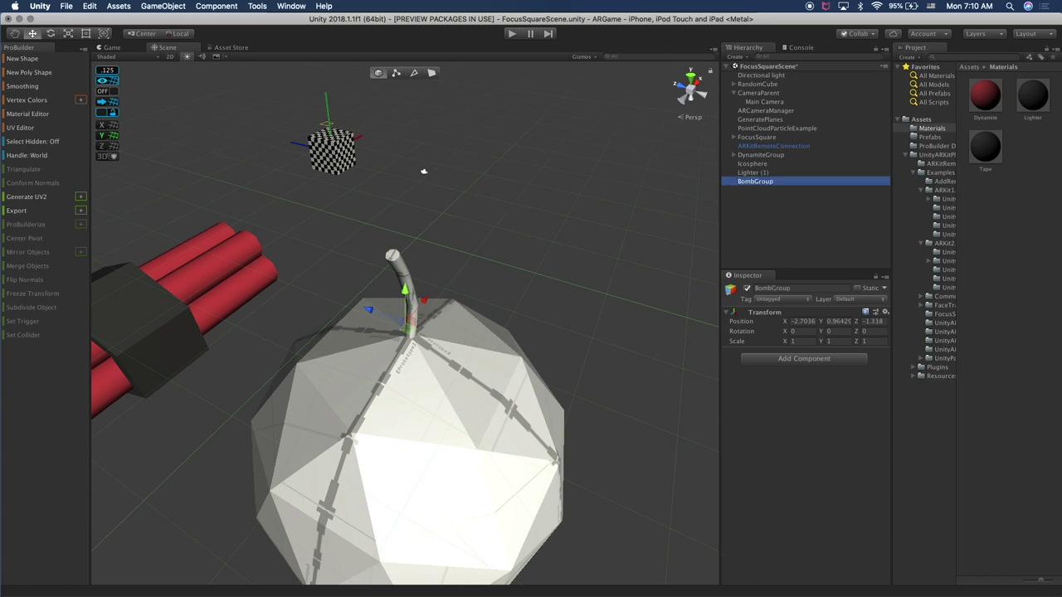
Parent Icosphere and Lighter (1) under BombGroup
click(759, 164)
shift+click(756, 173)
drag(757, 173, 775, 182)
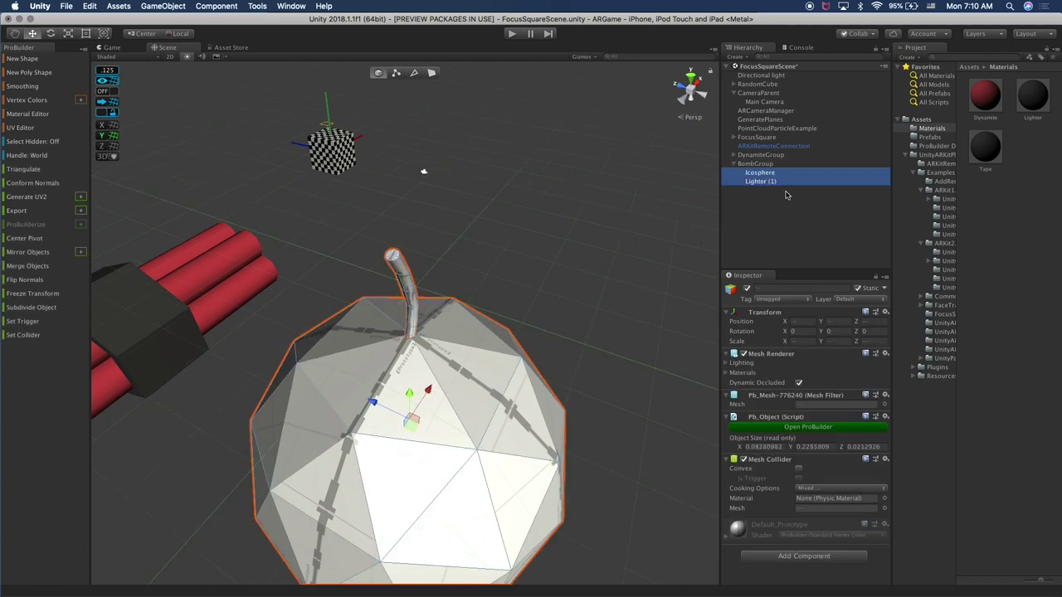
click(777, 241)
Rename Lighter (1) inside BombGroup to Lighter
click(776, 182)
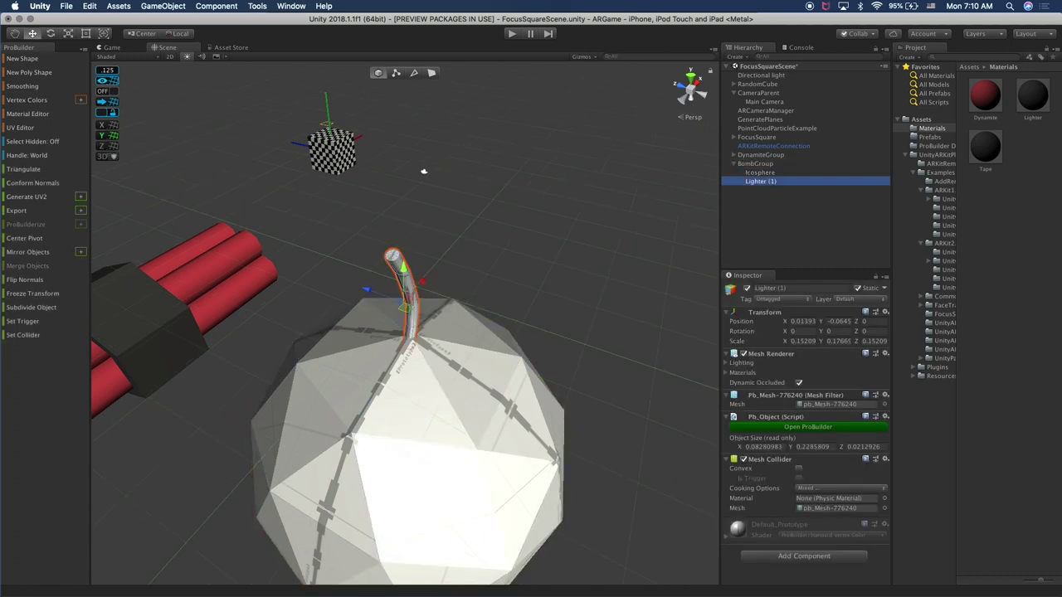
key(Return)
key(Return)
click(762, 215)
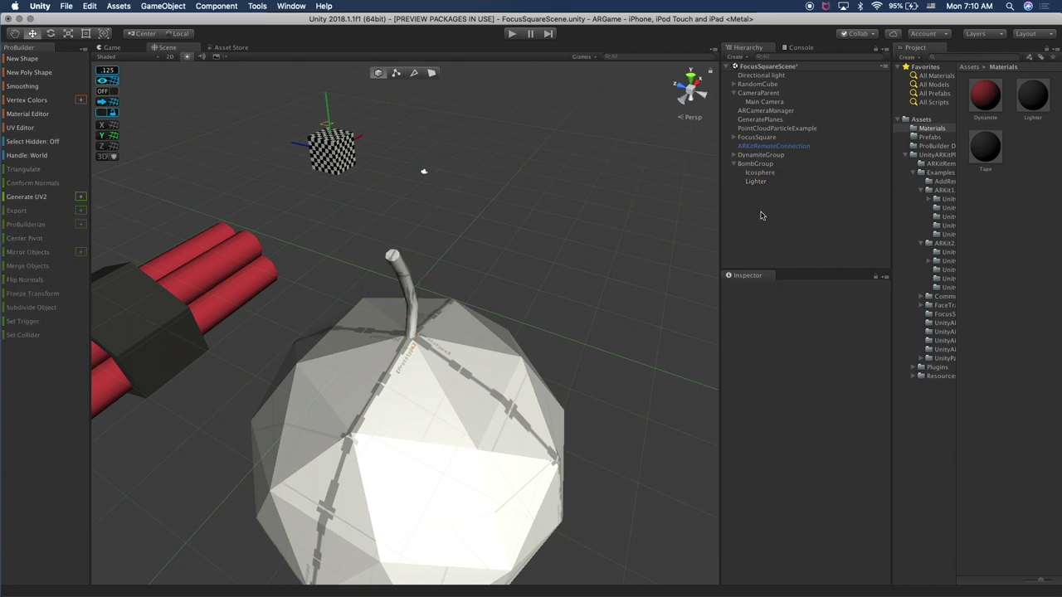
Apply the Lighter material to the bomb's fuse in BombGroup
alt+drag(462, 319, 315, 341)
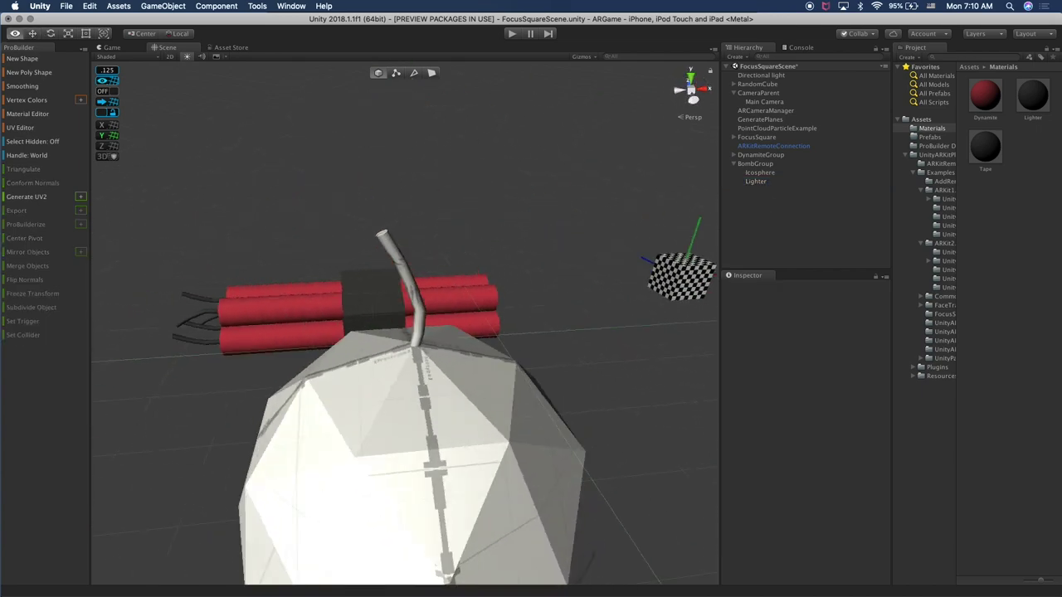
click(770, 172)
click(761, 181)
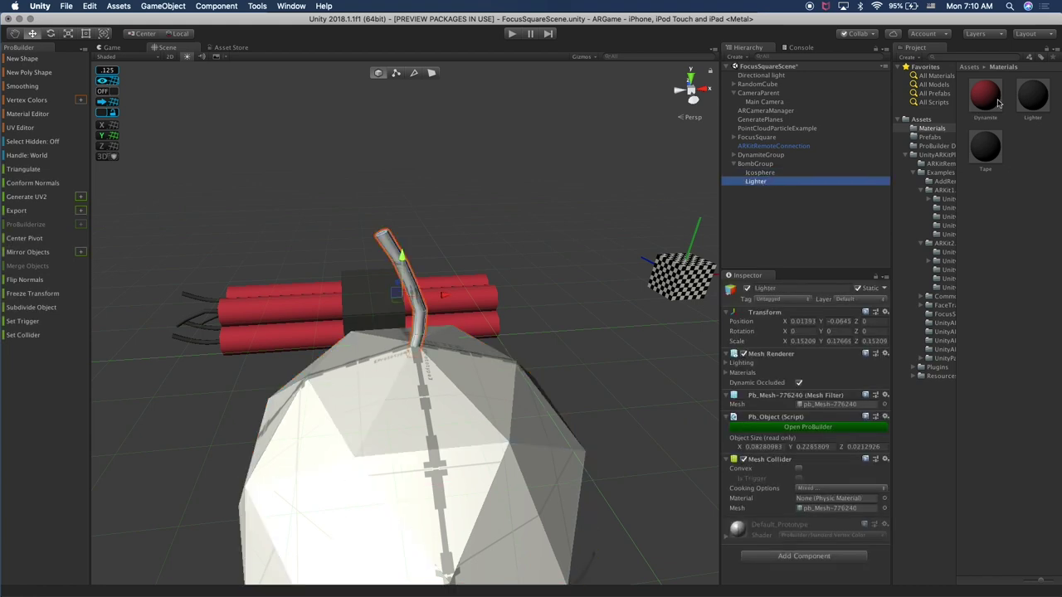
drag(1022, 106, 763, 184)
Duplicate the Tape material in the Materials folder and name the copy Bomb
click(988, 191)
right_click(987, 189)
click(1024, 155)
click(988, 151)
key(super+d)
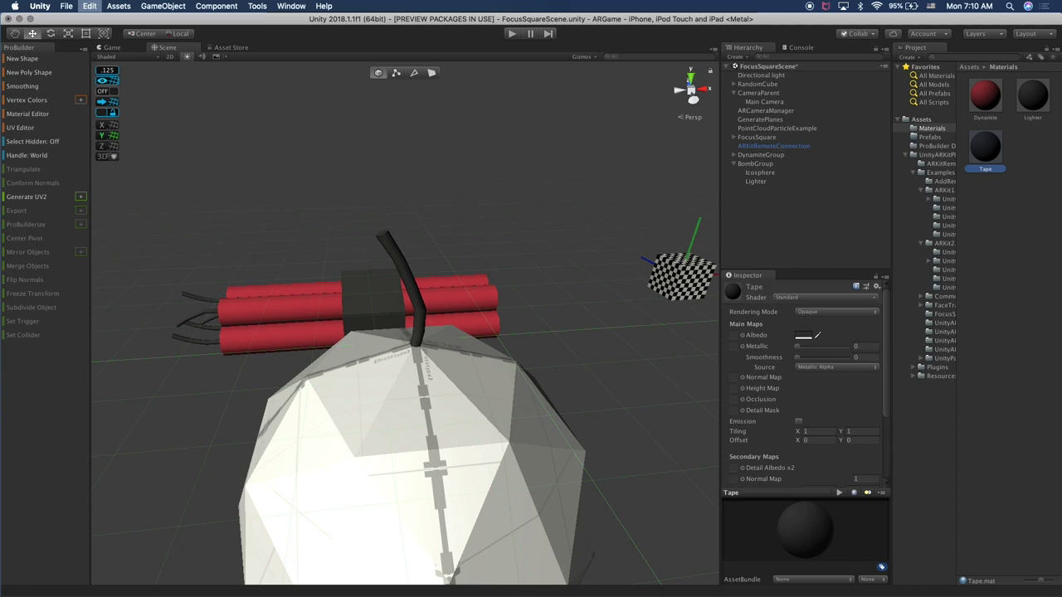
click(1029, 173)
text(Bomb)
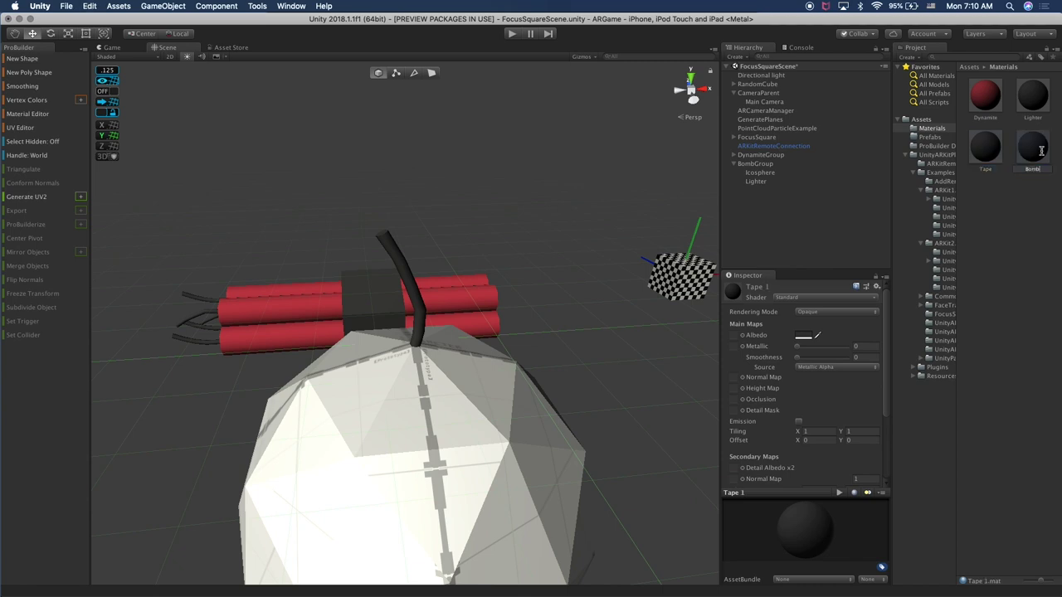
key(Return)
Apply the Tape material to Icosphere in BombGroup and rename the object Bomb
drag(985, 95, 760, 173)
click(772, 173)
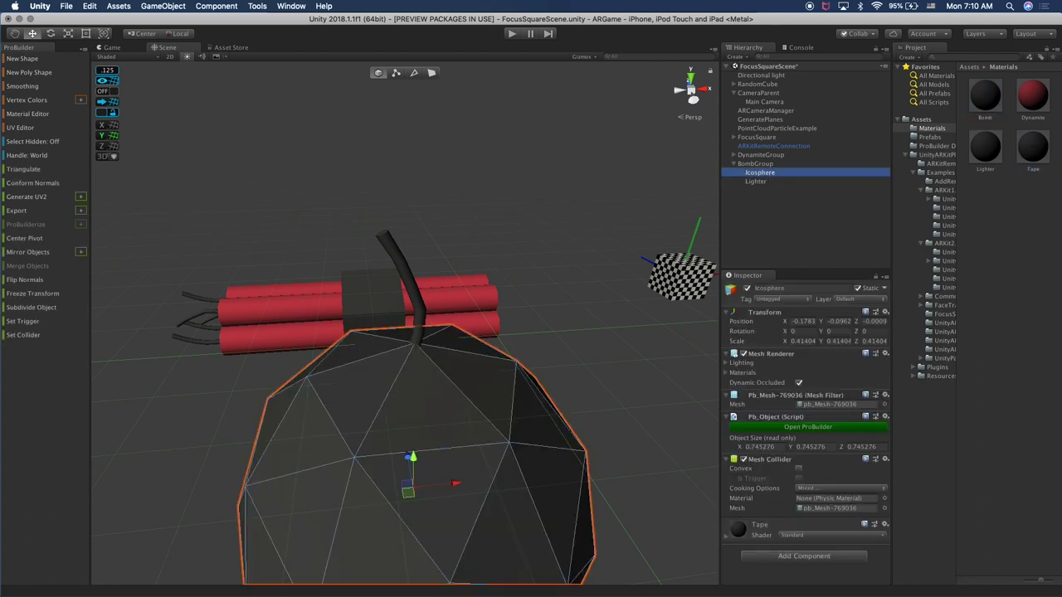
key(Return)
text(Bom)
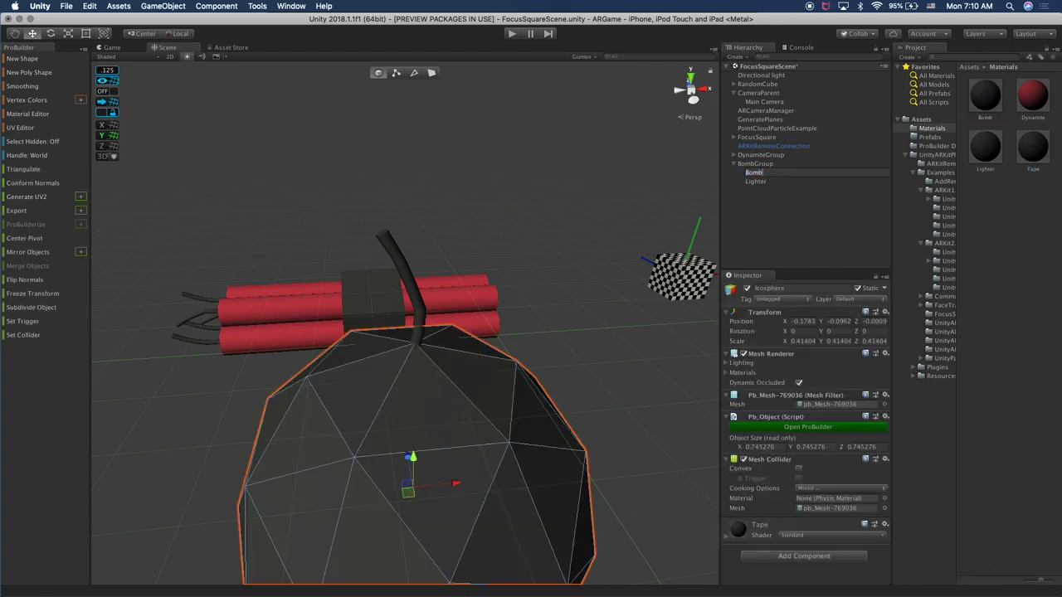
text(b)
key(Return)
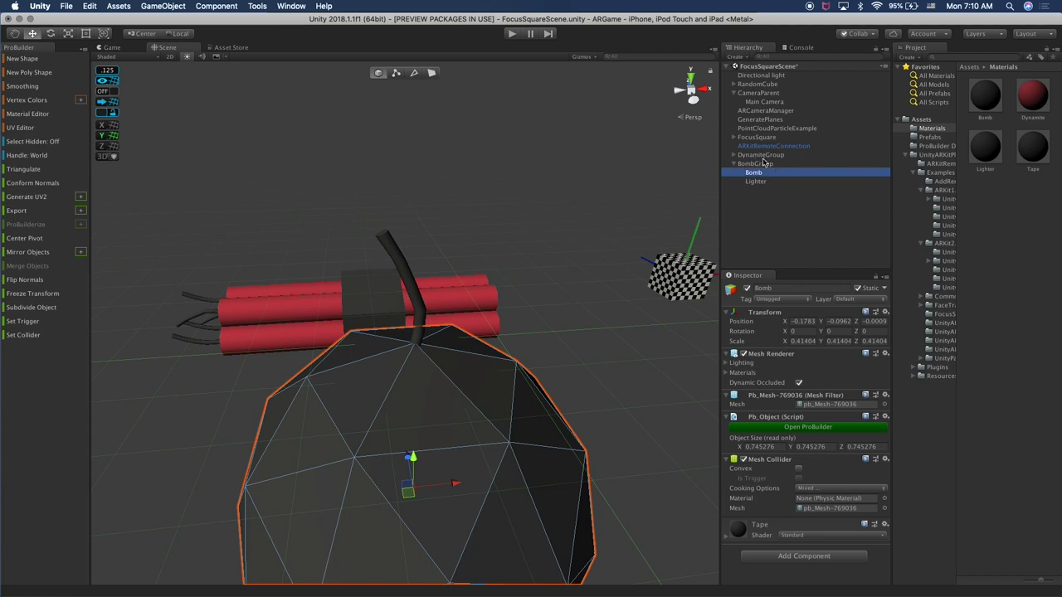
Lighten the Bomb material's albedo color to a mid gray, about 828282
click(983, 106)
click(809, 336)
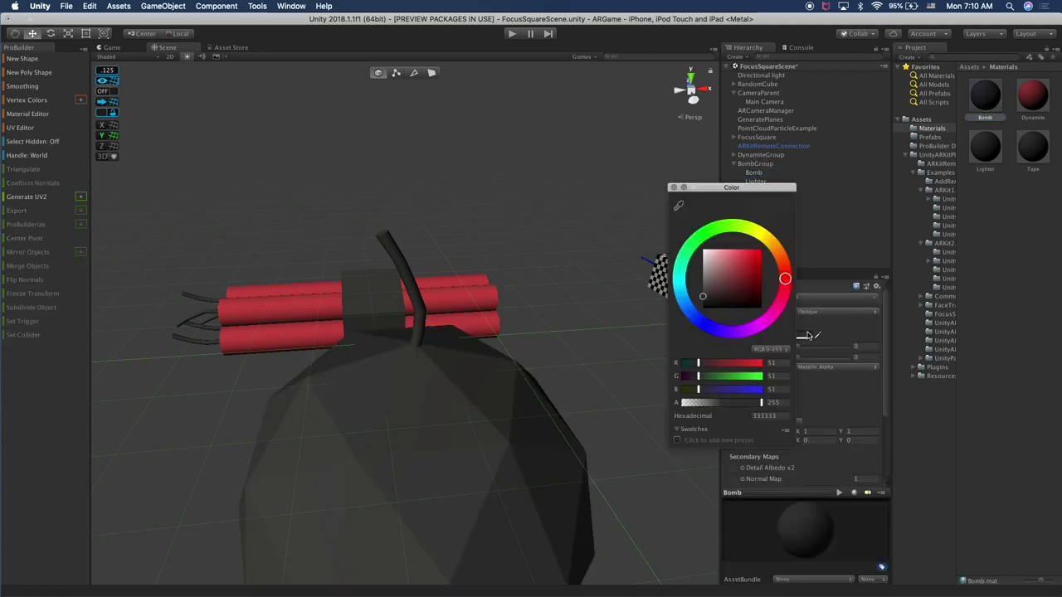
drag(703, 296, 705, 280)
click(673, 187)
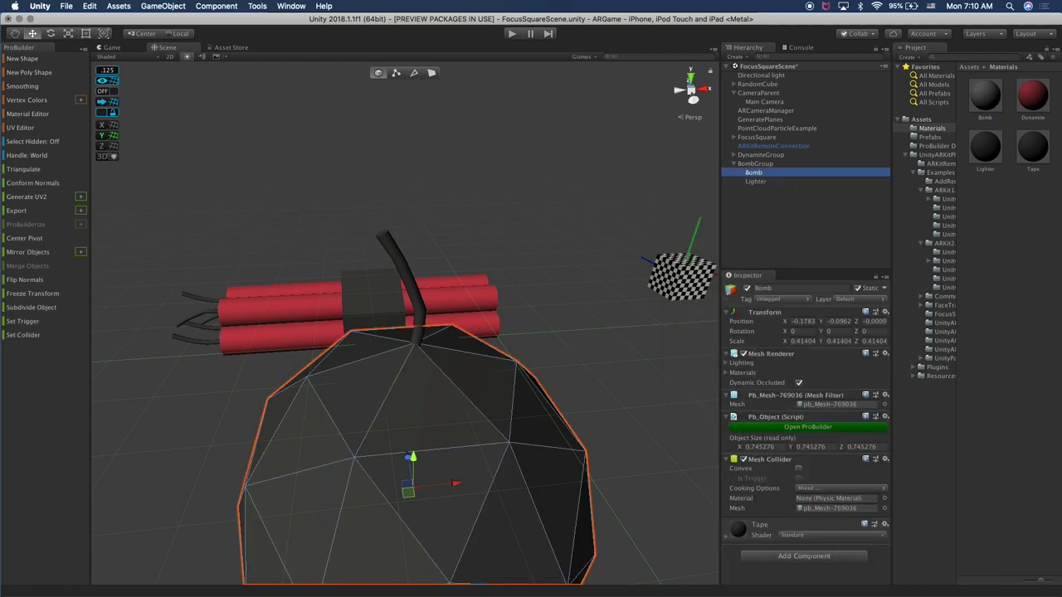
Assign the Bomb material to the Bomb object in BombGroup
drag(979, 107, 753, 173)
click(525, 309)
alt+drag(525, 309, 572, 405)
scroll(533, 351, down, 10)
scroll(504, 400, up, 5)
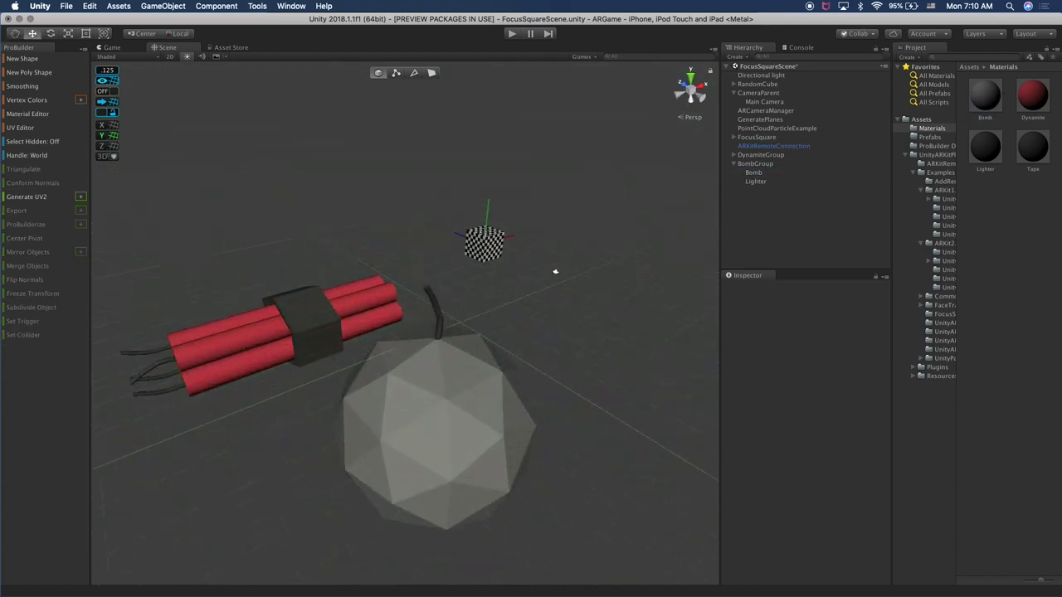
Open the Bomb material's albedo color for editing
click(470, 398)
click(985, 95)
click(803, 337)
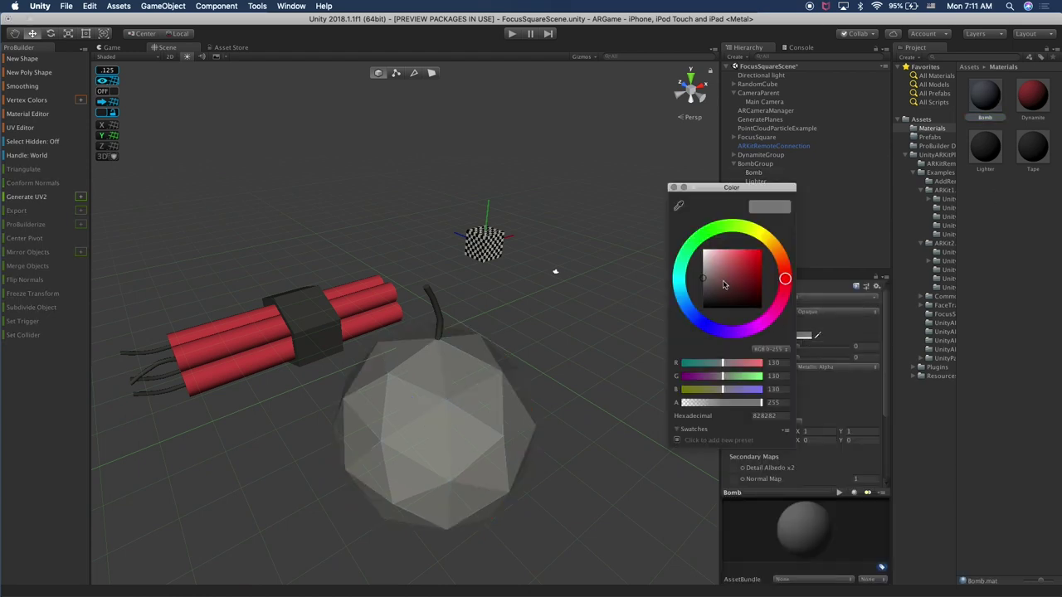
Set the Bomb material's albedo to a dark brownish grey, RGB 92, 73, 73
drag(706, 291, 704, 291)
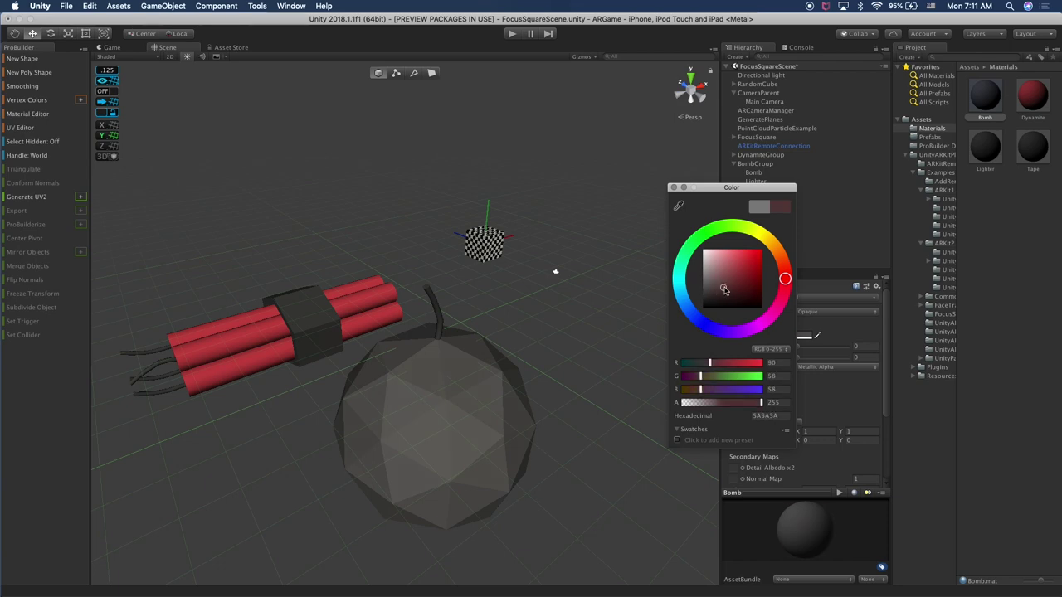
click(729, 289)
drag(729, 287, 715, 288)
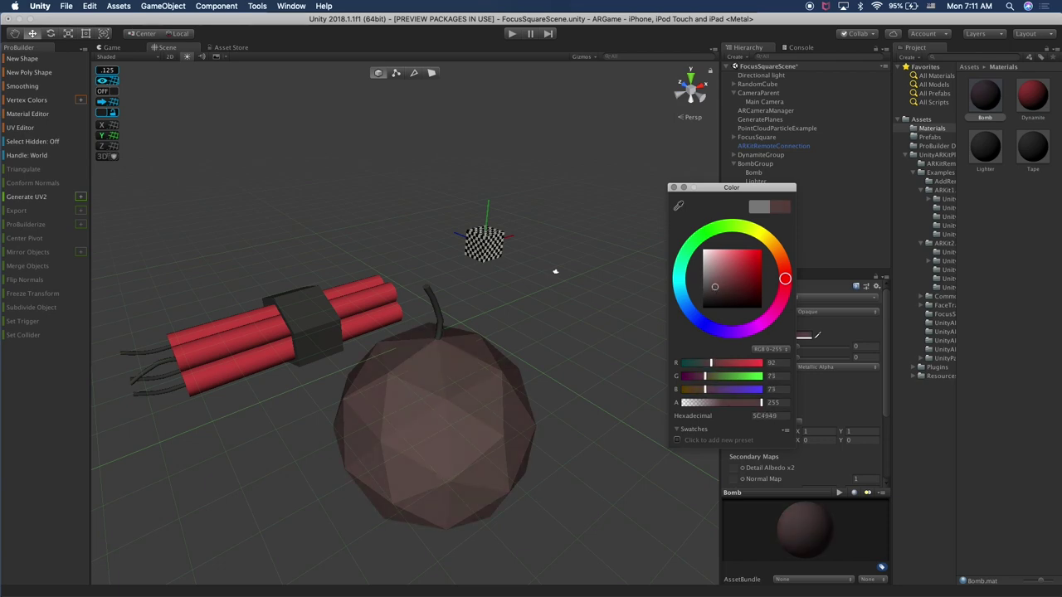
click(593, 310)
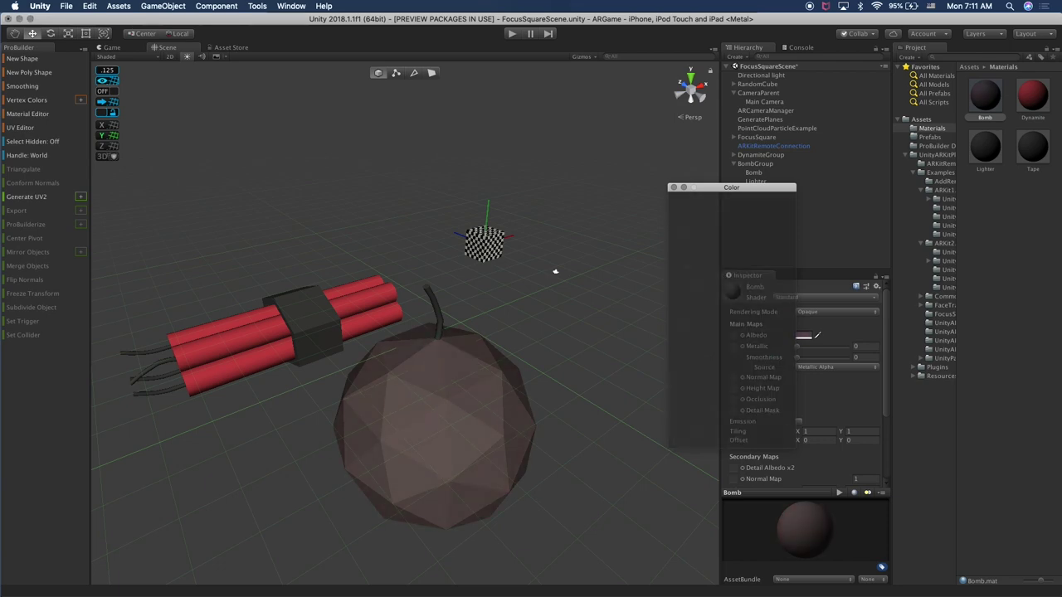
alt+drag(531, 372, 494, 343)
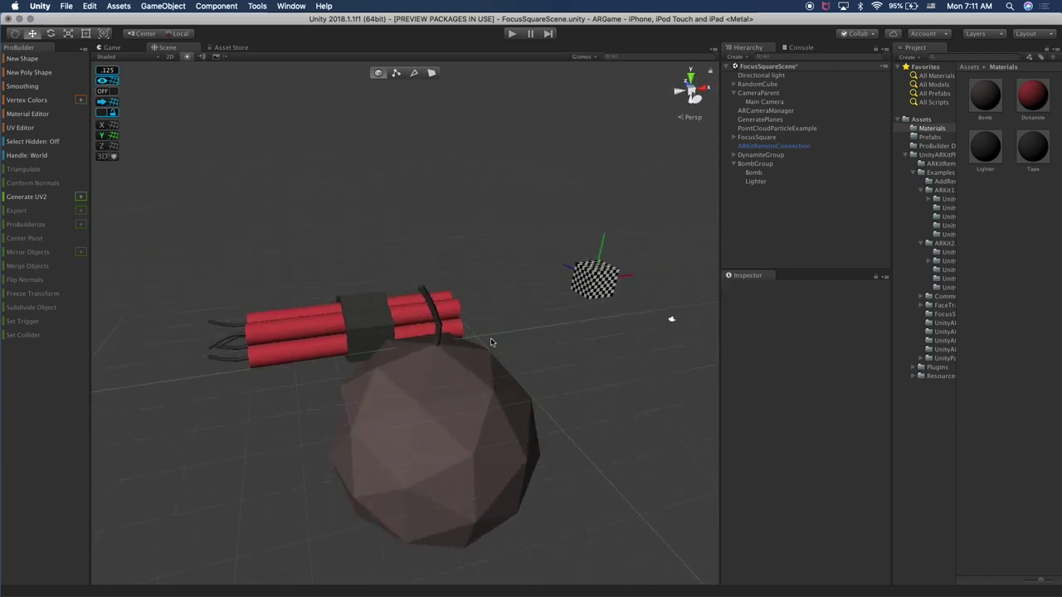
Select BombGroup and undo the last change
click(753, 172)
click(751, 165)
alt+drag(441, 359, 496, 324)
scroll(465, 378, down, 8)
key(super+z)
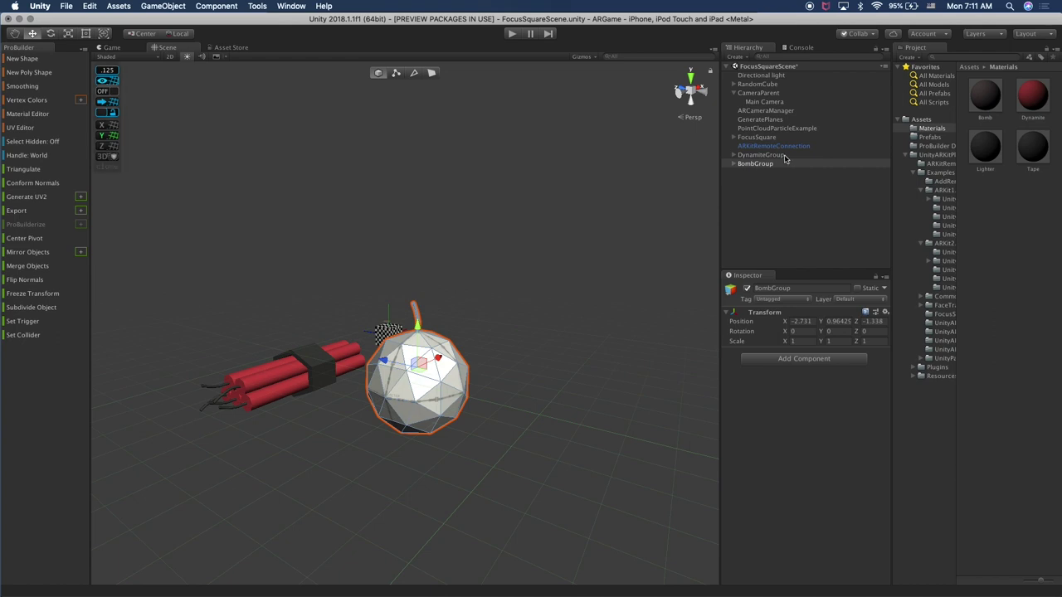
Apply the Bomb material to the Bomb object and the Lighter material to its fuse, and save the scene
click(736, 165)
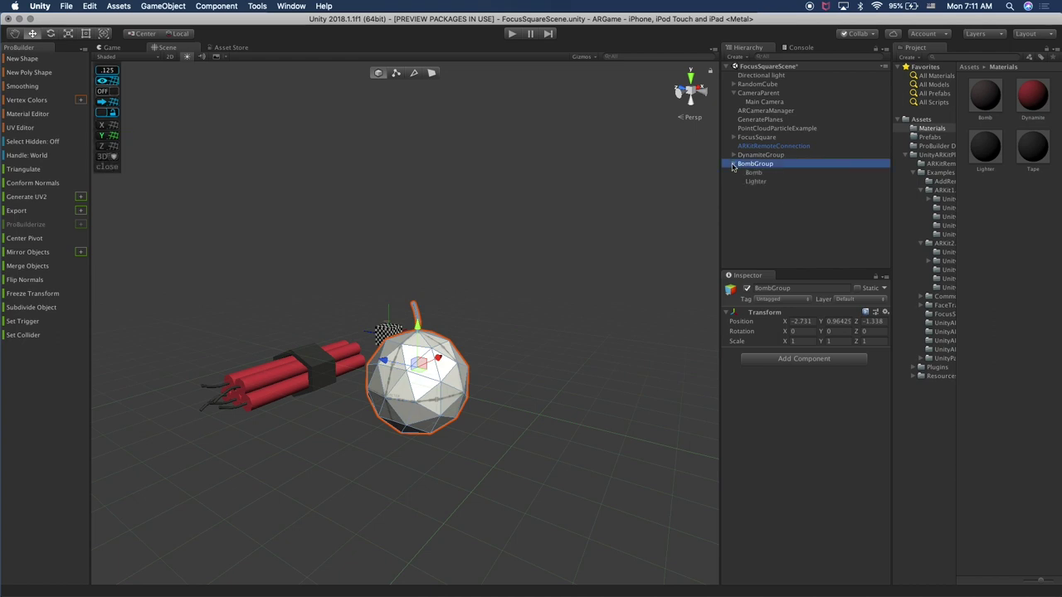
drag(985, 96, 753, 173)
drag(985, 146, 768, 181)
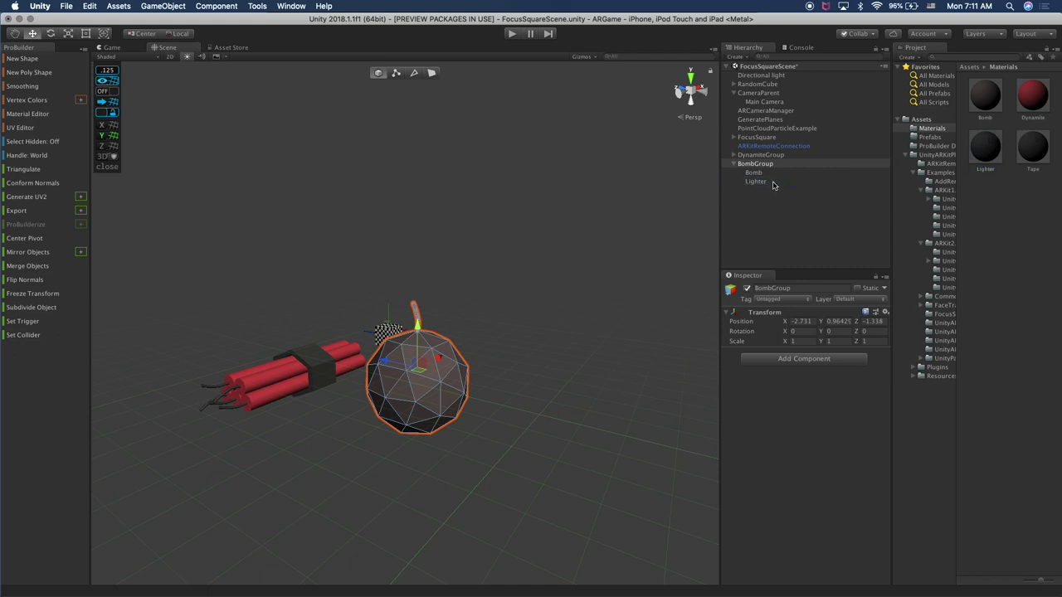
click(526, 277)
alt+drag(490, 293, 567, 294)
key(super+s)
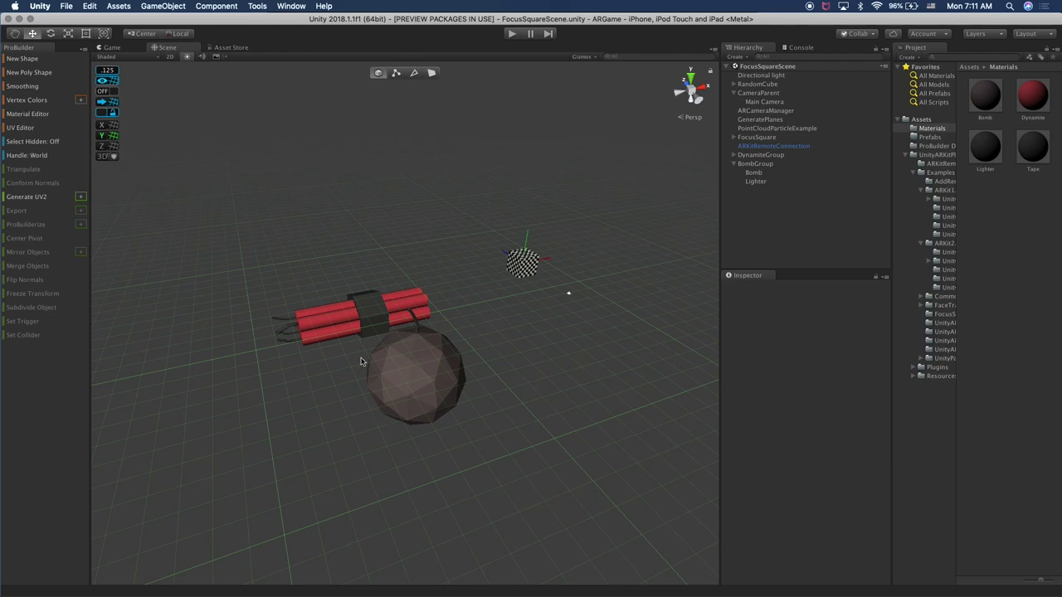
Duplicate DynamiteGroup and move the copy in front of the bomb, to about X -2.122, Z -2.052
click(315, 316)
click(735, 155)
click(755, 155)
alt+drag(330, 358, 435, 402)
drag(249, 344, 433, 388)
alt+drag(416, 357, 265, 325)
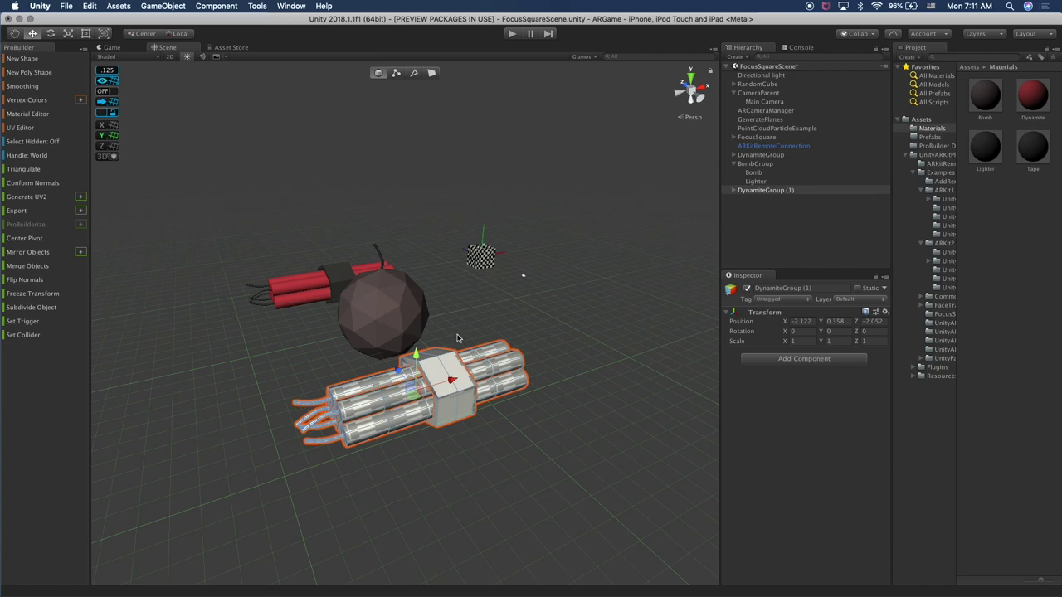
Delete all five Lighter objects from DynamiteGroup (1)
click(734, 191)
click(763, 245)
scroll(794, 245, down, 3)
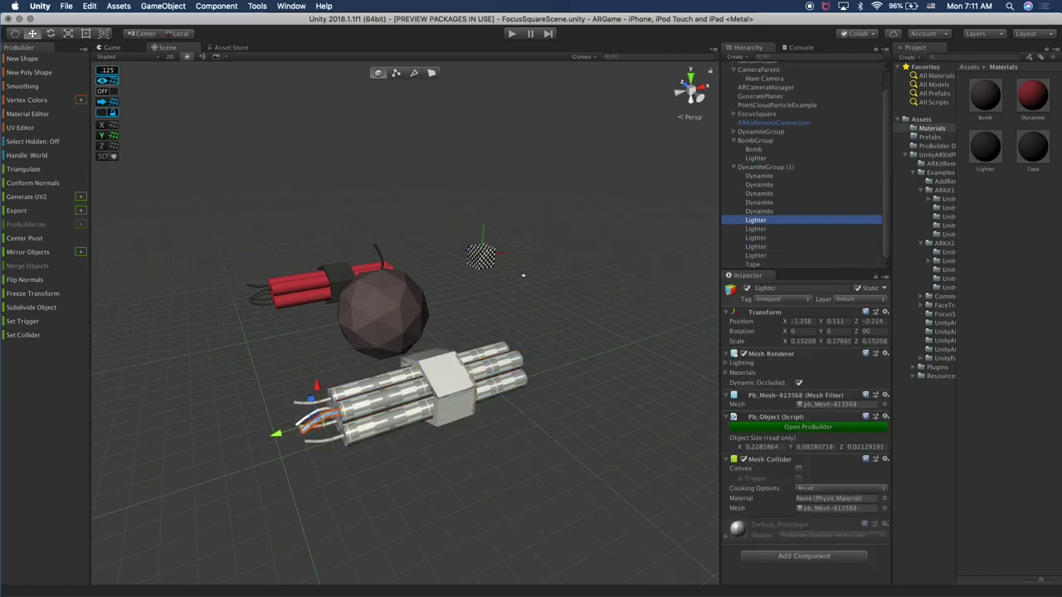
shift+click(774, 256)
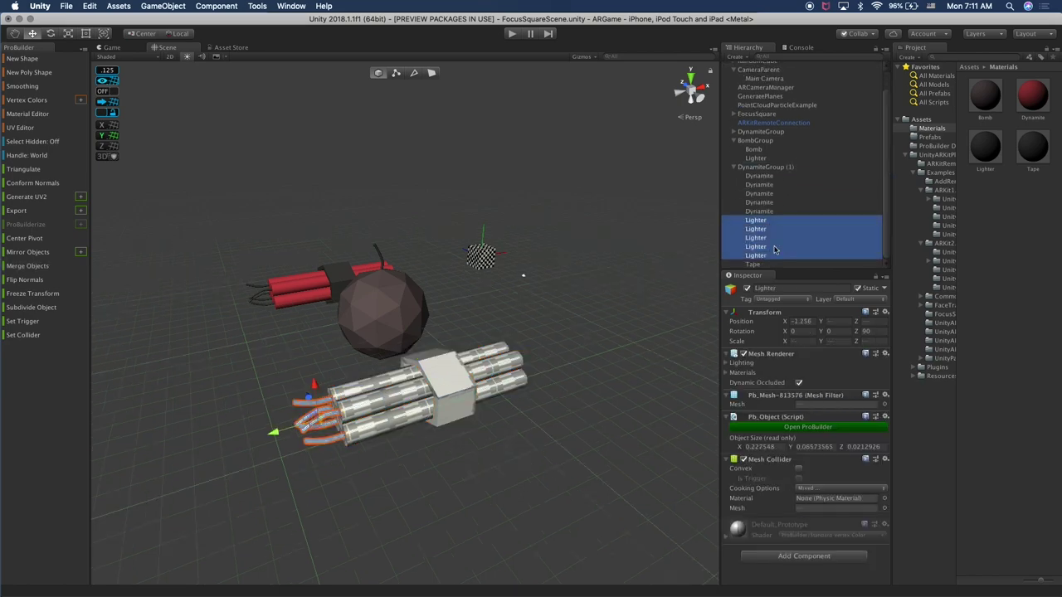
key(super+BackSpace)
alt+drag(569, 265, 635, 266)
Lengthen the copied group's Tape along the sticks to a Y scale of about 3.34 and reposition it at about X -0.153, Y 0.213
click(486, 359)
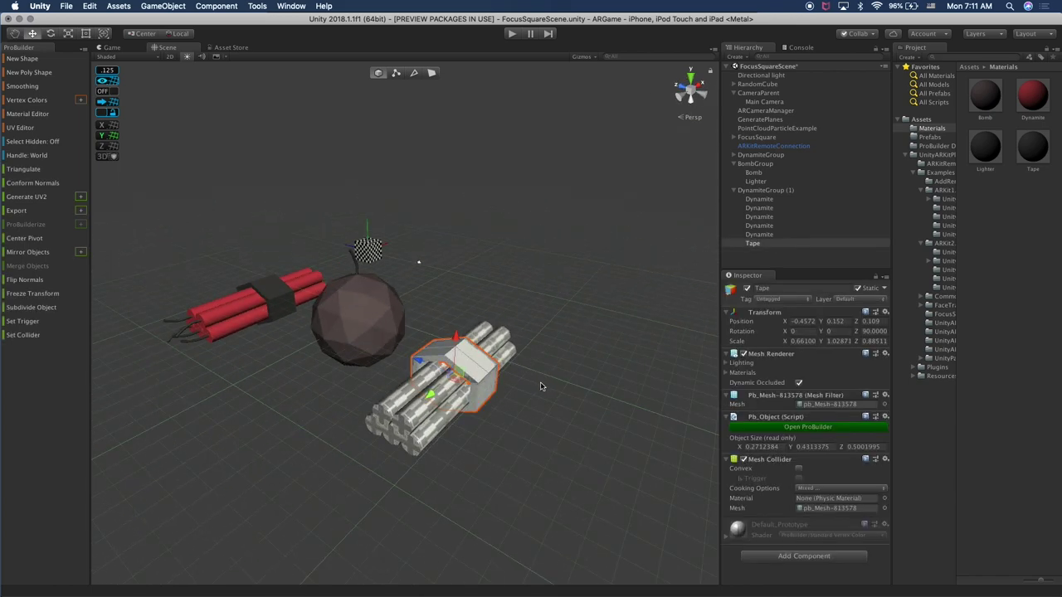
scroll(539, 385, up, 5)
alt+drag(512, 380, 315, 449)
key(r)
alt+drag(316, 449, 450, 397)
mouse_move(441, 358)
mouse_down()
mouse_move(442, 347)
mouse_move(441, 367)
mouse_move(440, 338)
mouse_move(493, 368)
mouse_move(437, 350)
mouse_move(490, 345)
mouse_move(448, 348)
mouse_up()
key(w)
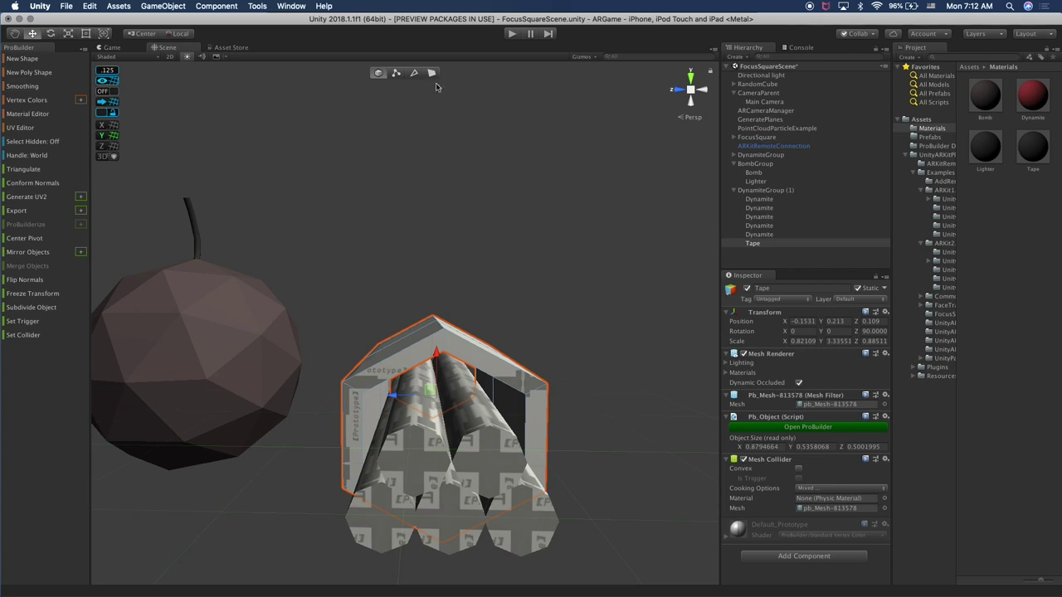
Select the edge loop along the Tape's upper ridge and lower it until the outer top is flat
click(415, 74)
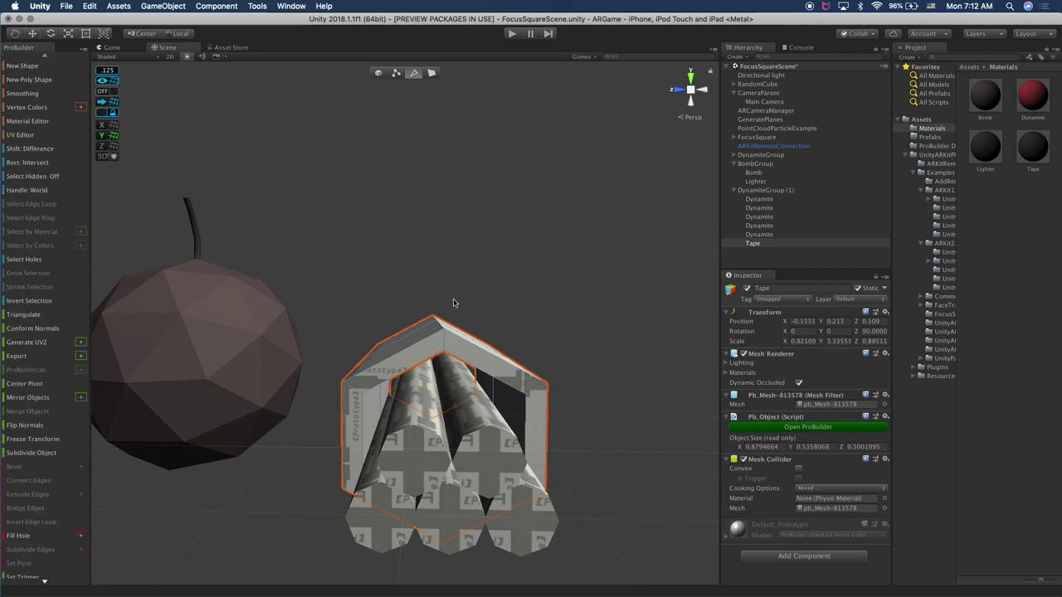
click(442, 337)
alt+drag(443, 337, 398, 348)
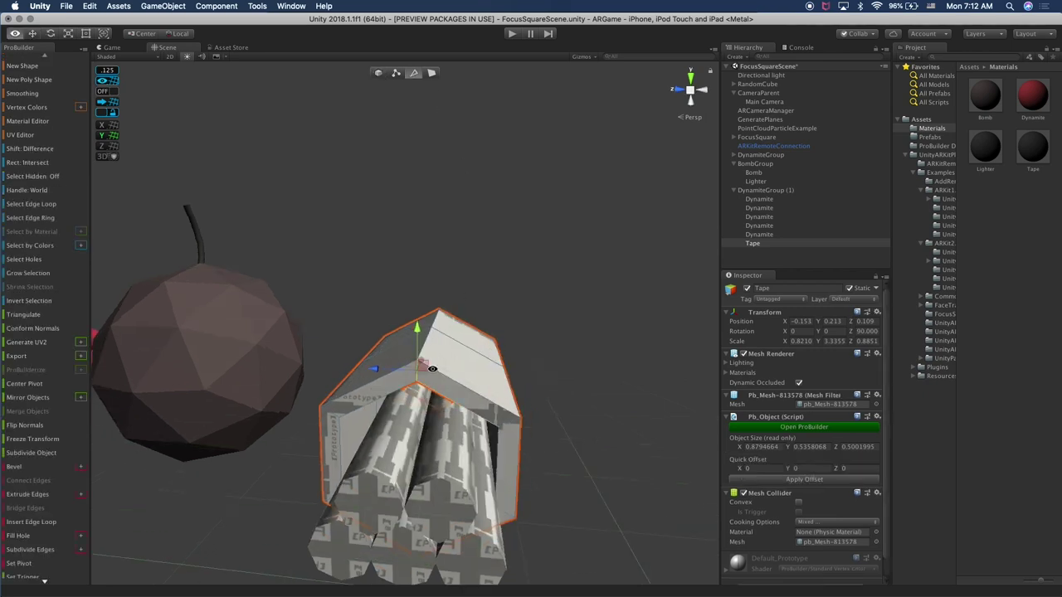
click(55, 205)
alt+drag(333, 289, 439, 321)
click(705, 92)
click(678, 92)
click(691, 89)
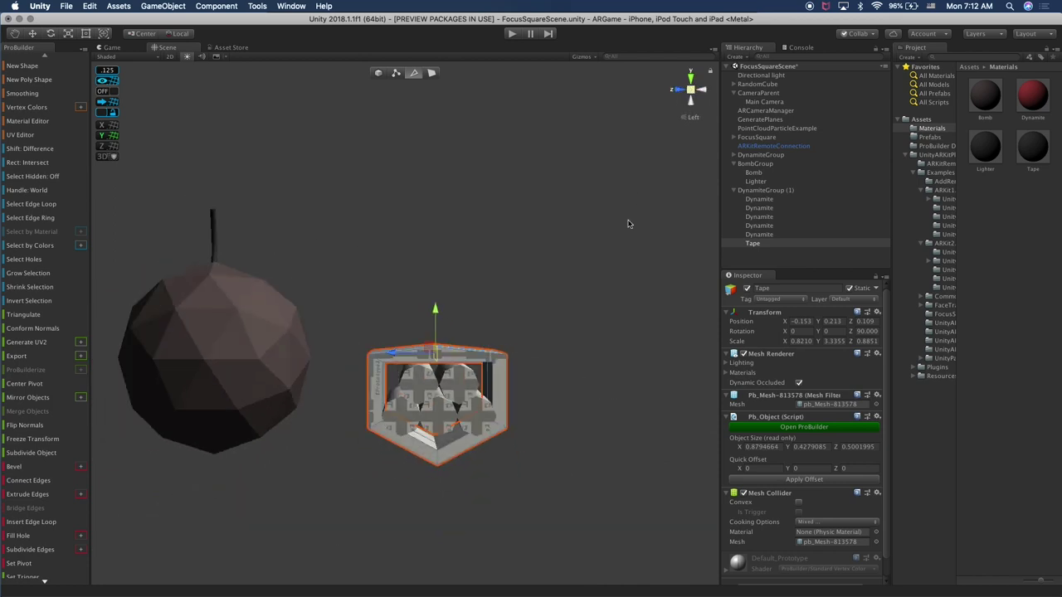
scroll(545, 327, up, 5)
middle_drag(540, 322, 495, 318)
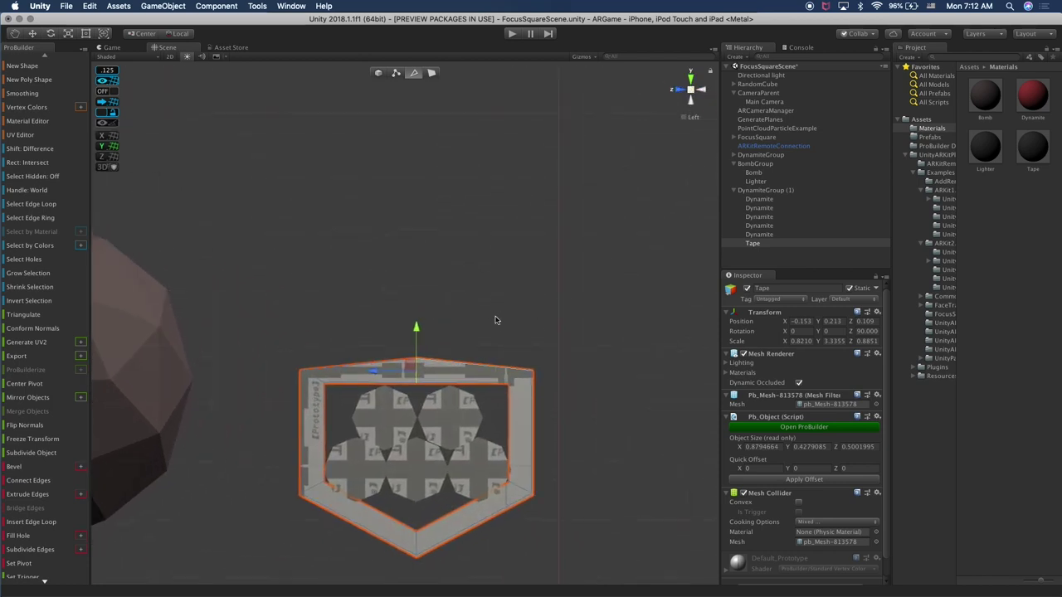
scroll(495, 318, up, 4)
drag(422, 342, 418, 357)
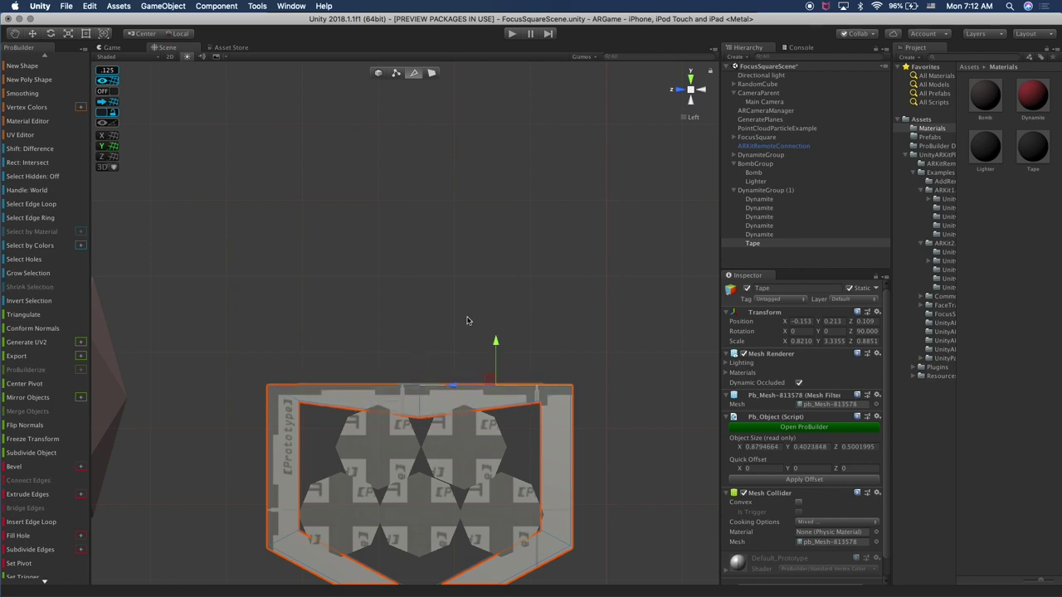
Select the edge loop along the Tape's lower ridge and raise it until the underside is nearly flat
alt+drag(465, 368, 564, 419)
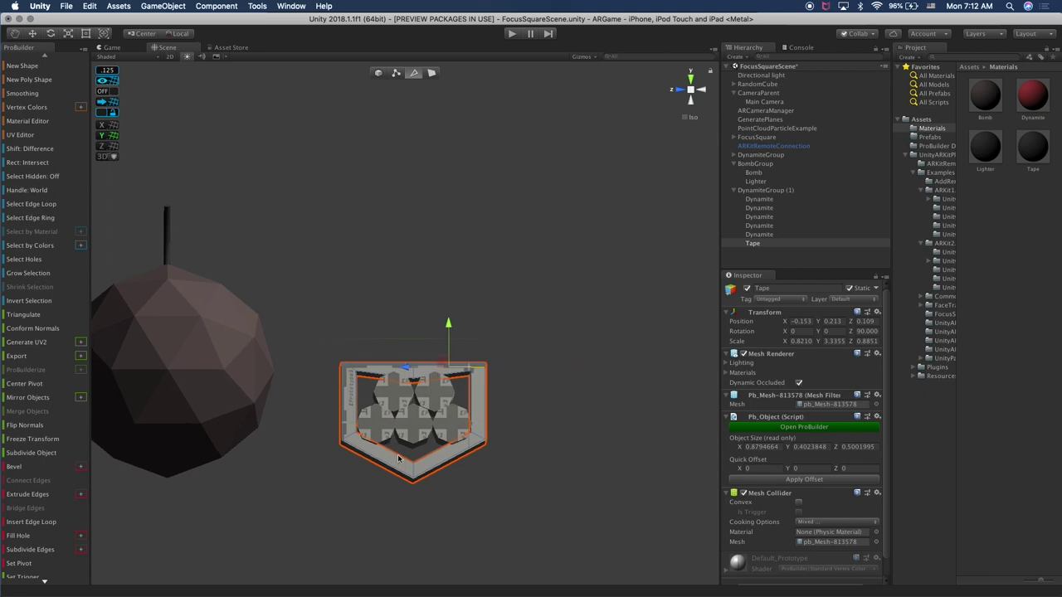
click(32, 204)
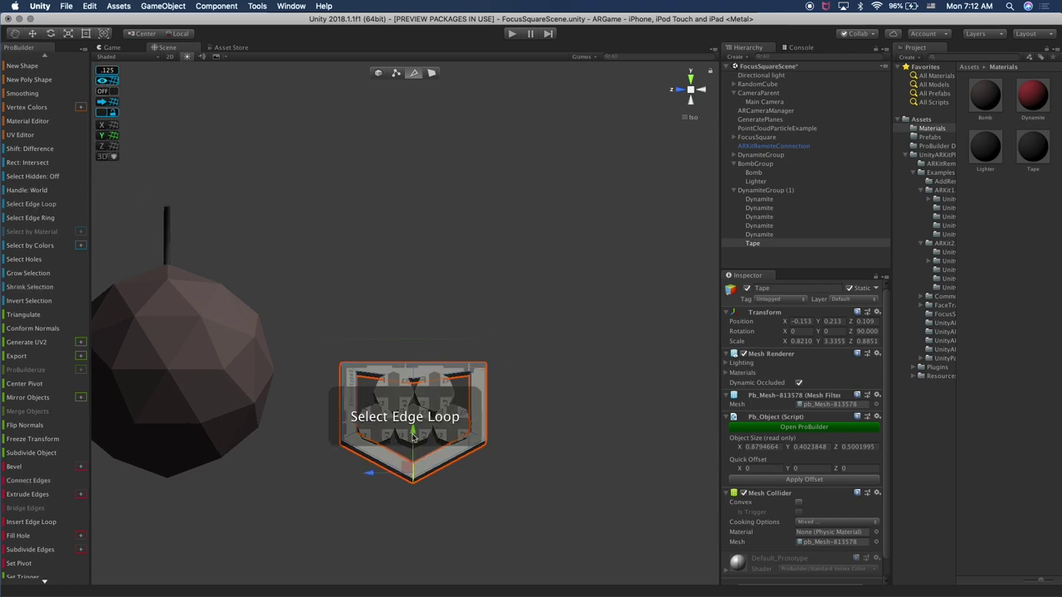
drag(413, 438, 417, 419)
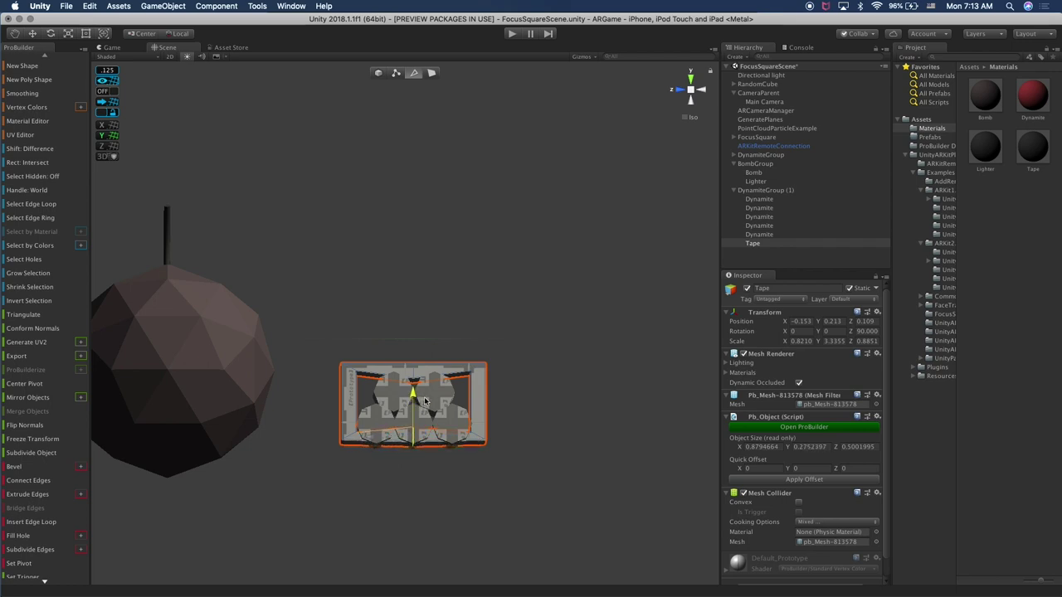
mouse_move(449, 381)
alt+mouse_down()
mouse_move(464, 383)
mouse_move(428, 390)
mouse_move(445, 389)
alt+mouse_up()
scroll(445, 389, up, 3)
middle_drag(445, 389, 444, 356)
mouse_move(444, 355)
alt+mouse_down()
mouse_move(421, 377)
mouse_move(444, 360)
alt+mouse_up()
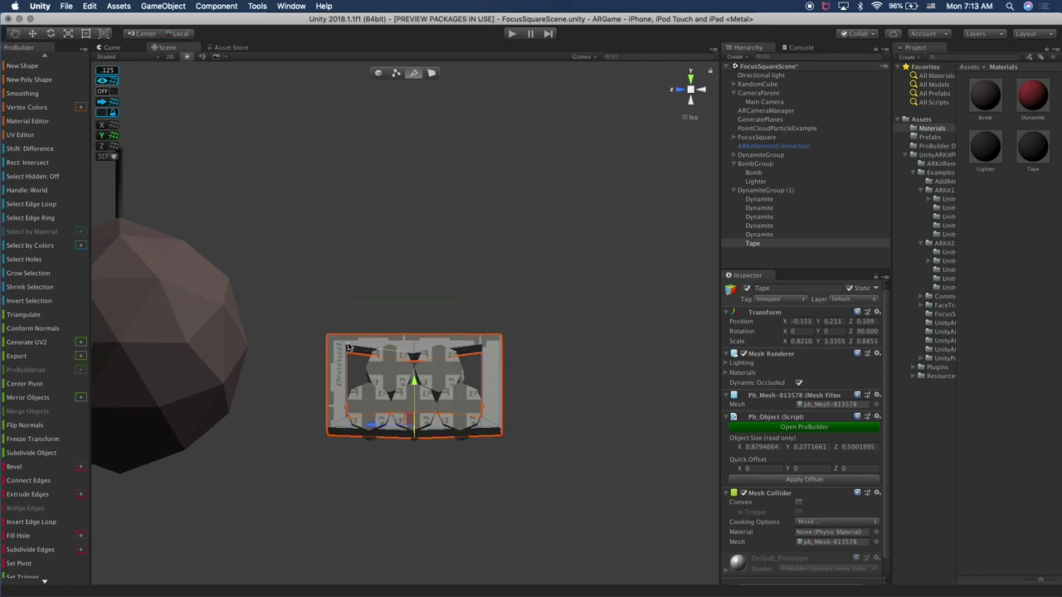
Raise the middle vertices on the upper inside of the Tape until the opening's top edge is straight
click(397, 74)
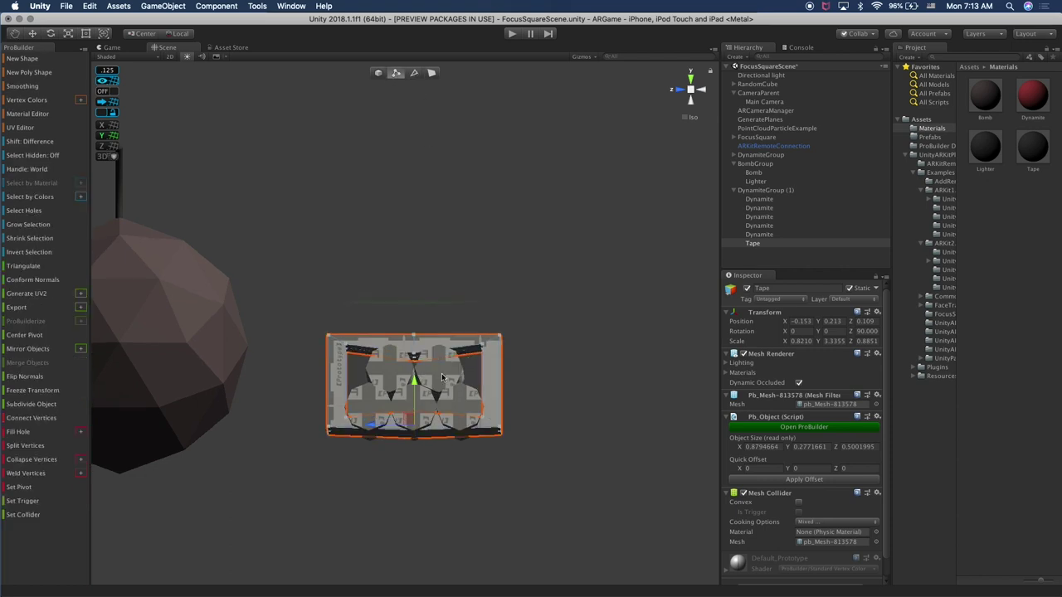
alt+drag(407, 368, 622, 387)
click(680, 90)
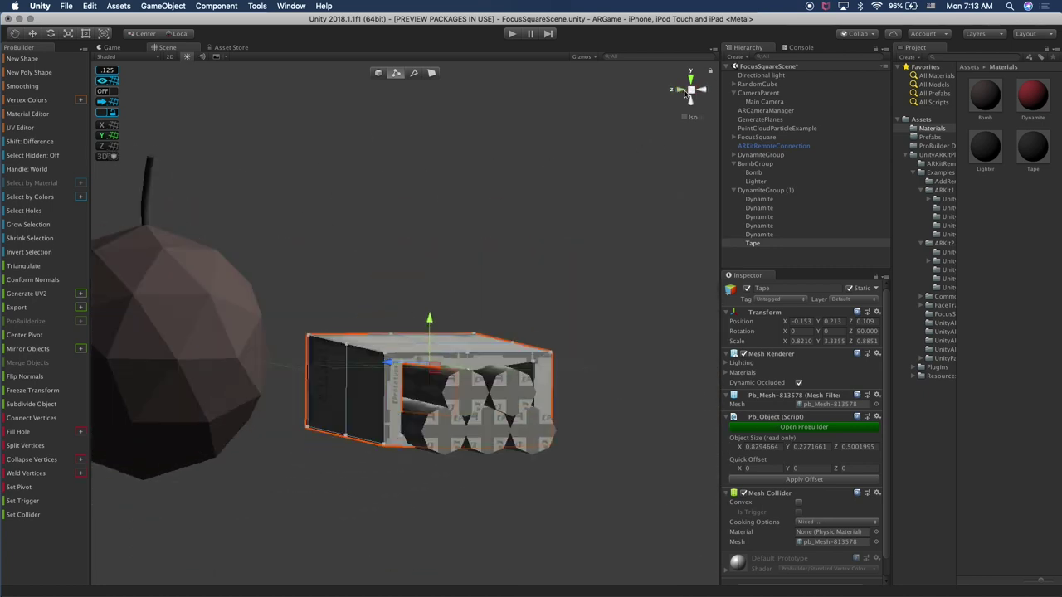
click(702, 89)
scroll(435, 287, up, 5)
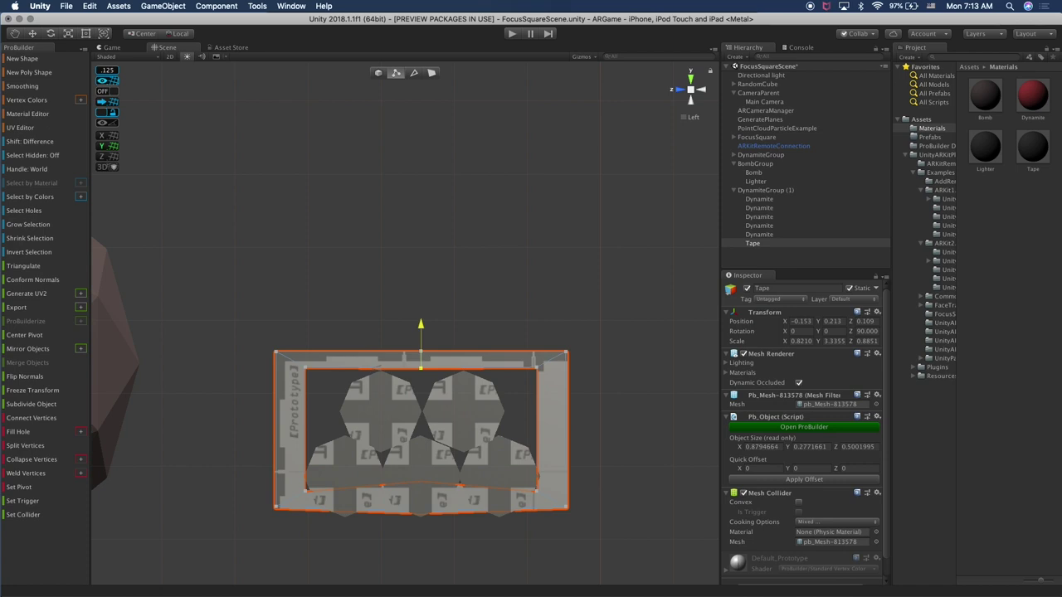
Deactivate the bottom middle Dynamite stick in DynamiteGroup (1) to expose the Tape's lower inner vertices
alt+drag(470, 594, 457, 550)
click(421, 478)
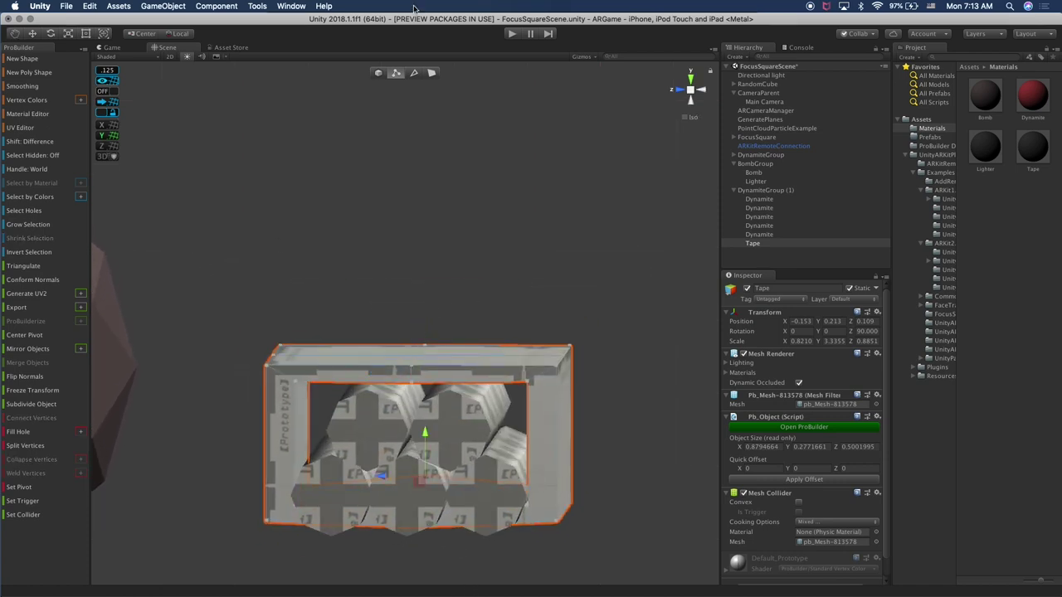
click(420, 296)
click(412, 496)
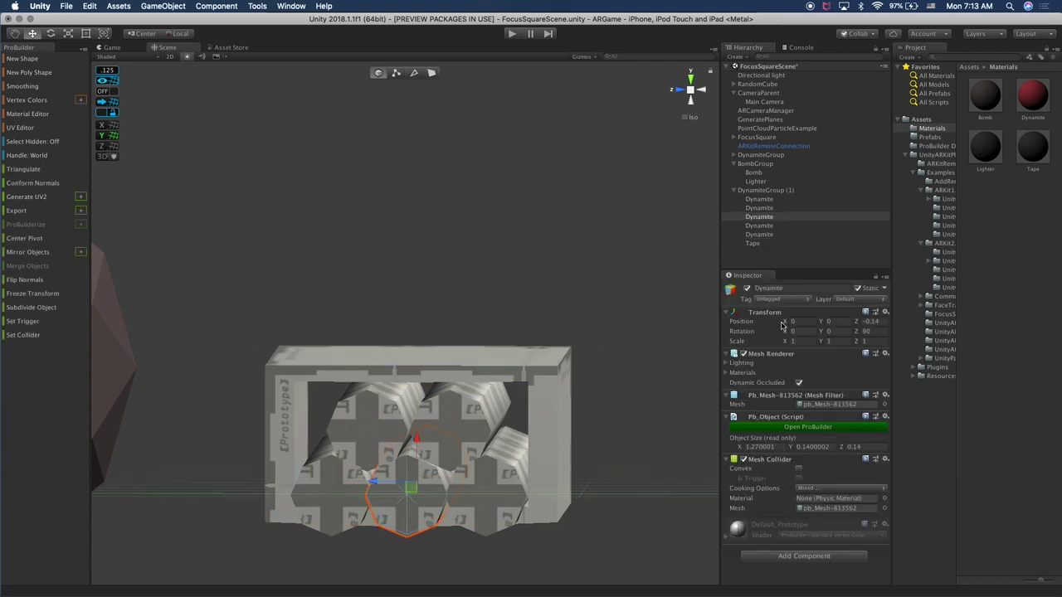
click(746, 288)
Lower the middle vertices on the Tape's inner floor until the opening's bottom edge is straight
alt+drag(456, 384, 539, 358)
click(540, 359)
click(397, 74)
alt+drag(464, 528, 432, 475)
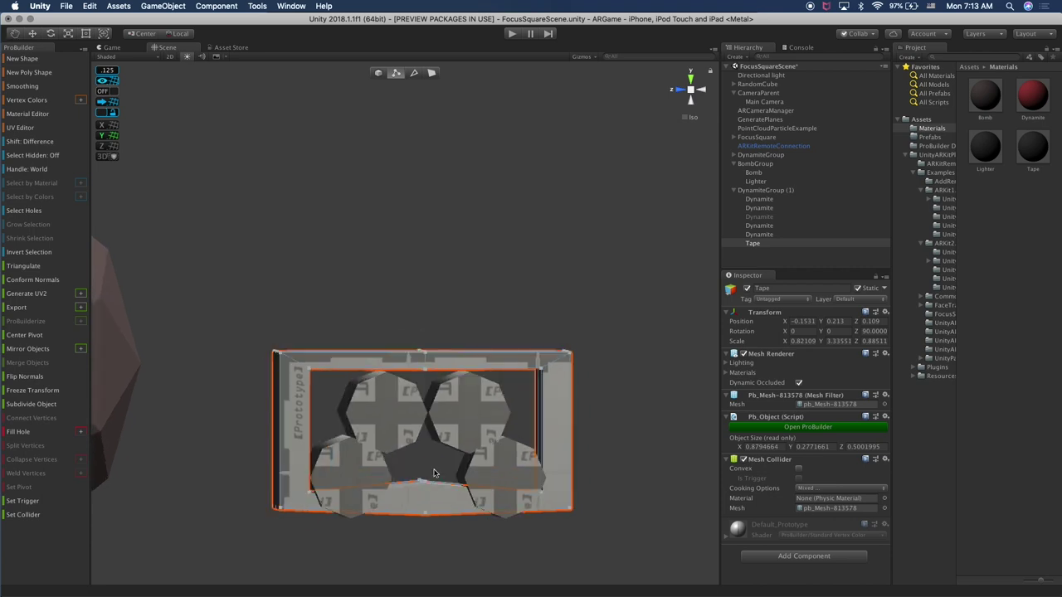
click(448, 487)
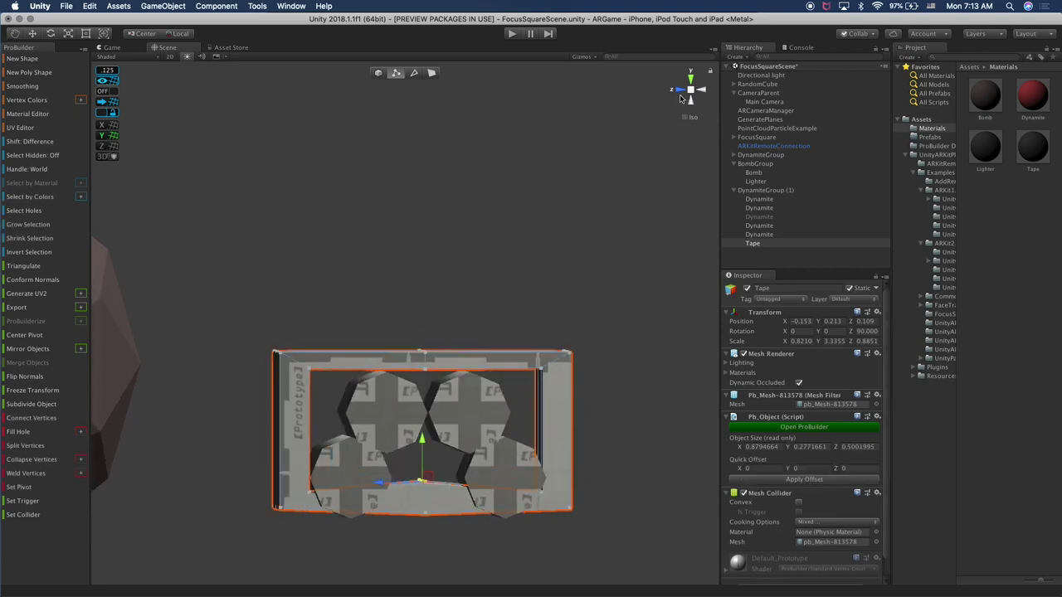
click(689, 89)
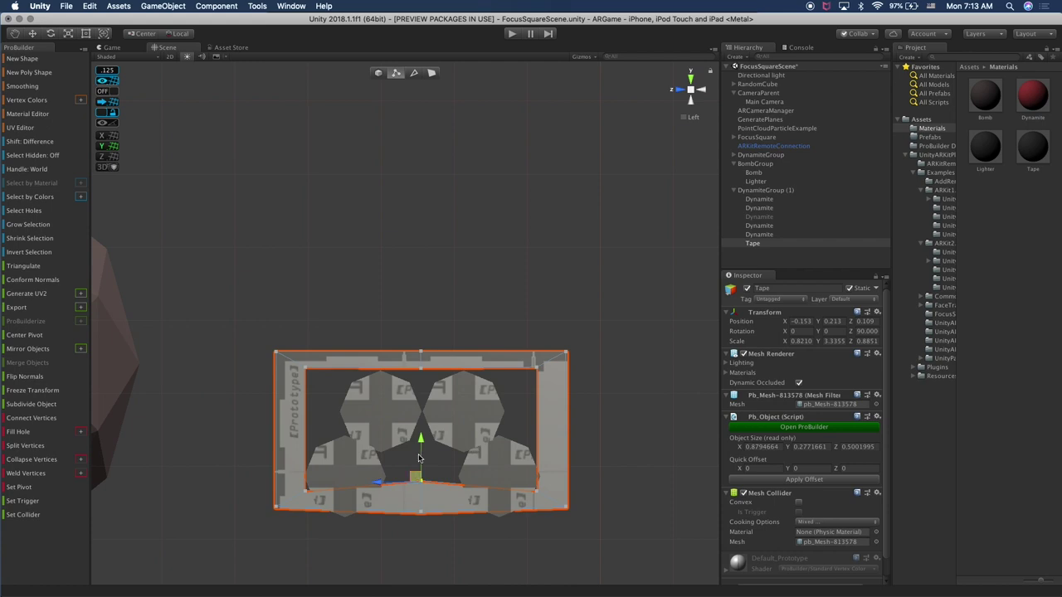
drag(423, 442, 422, 453)
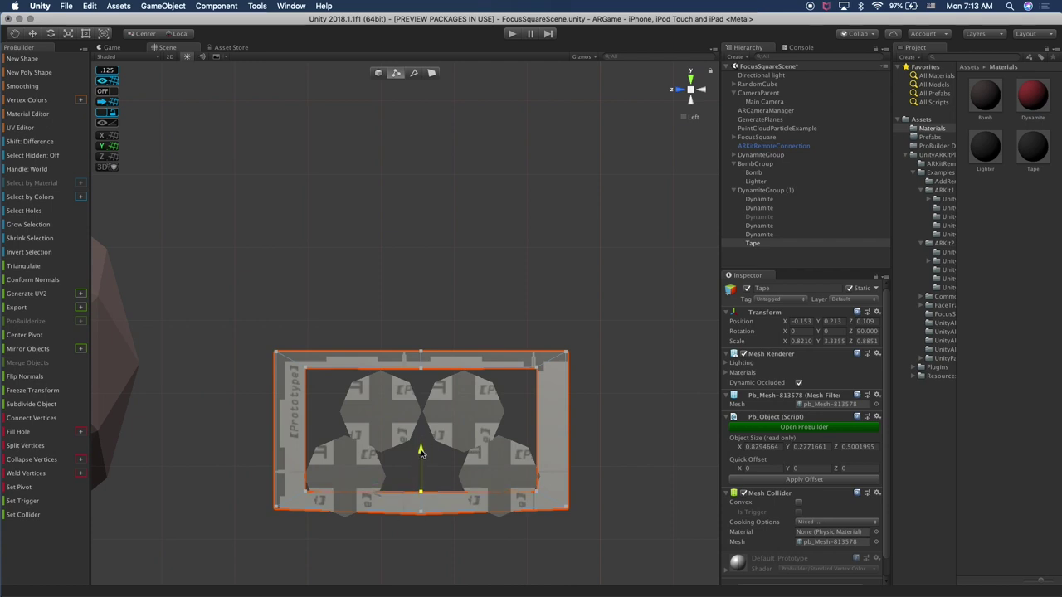
Select the three middle vertices on the Tape's outer underside and raise them level with the bottom corners
mouse_move(450, 507)
alt+mouse_down()
mouse_move(455, 518)
mouse_move(421, 541)
mouse_move(457, 526)
mouse_move(426, 498)
mouse_move(438, 498)
alt+mouse_up()
alt+drag(476, 538, 543, 469)
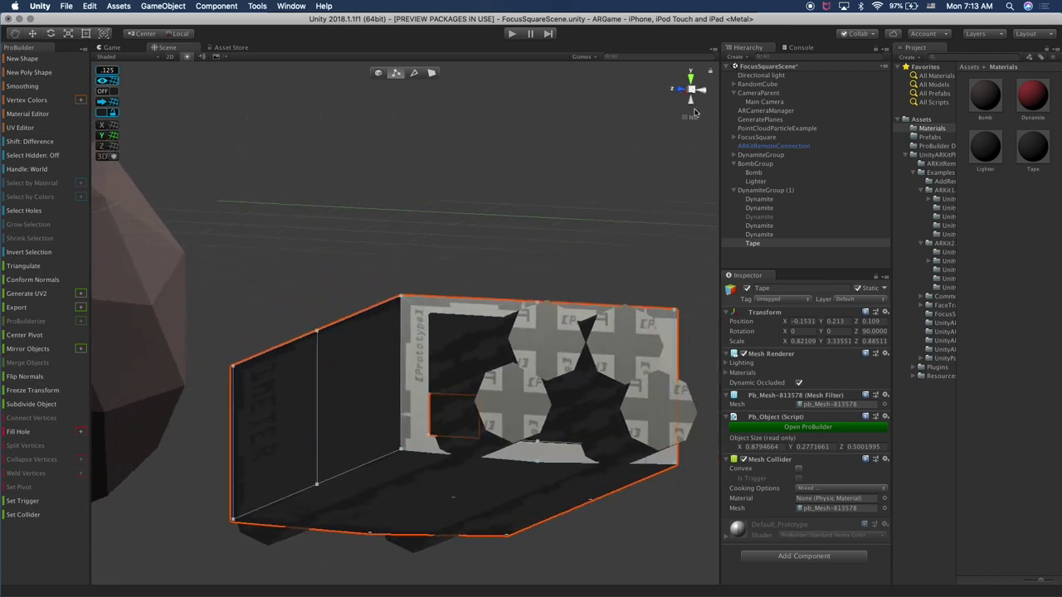
click(376, 73)
click(397, 73)
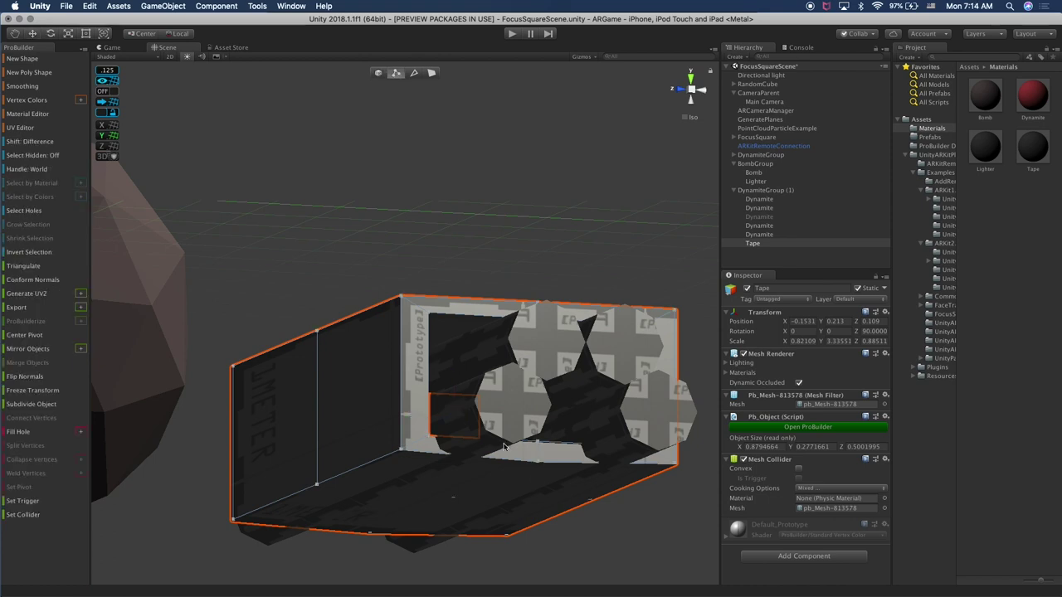
click(539, 464)
alt+drag(532, 526, 497, 481)
shift+click(432, 454)
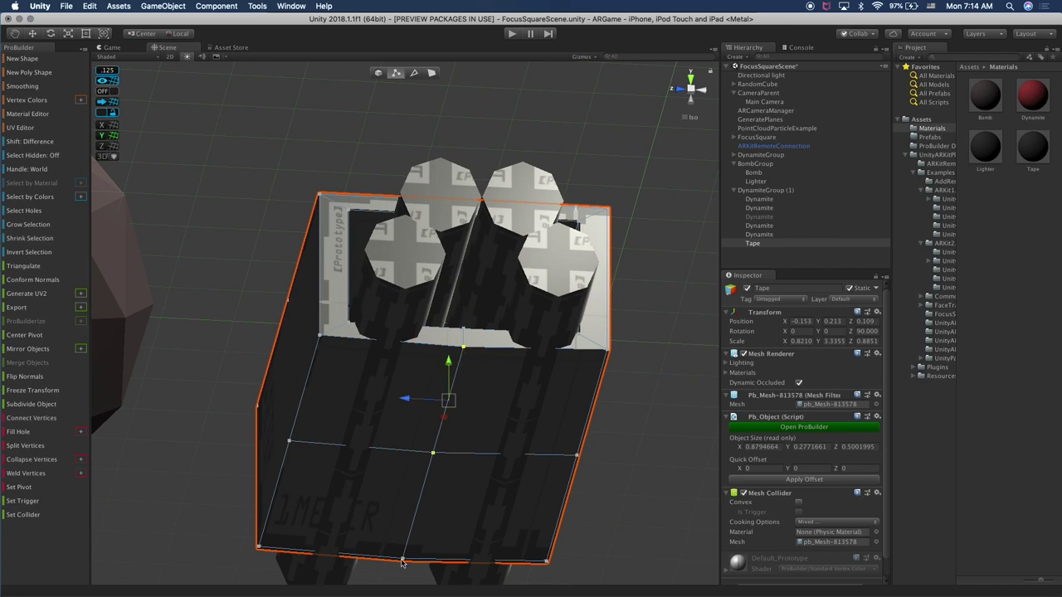
shift+click(404, 561)
alt+drag(417, 545, 623, 319)
click(705, 94)
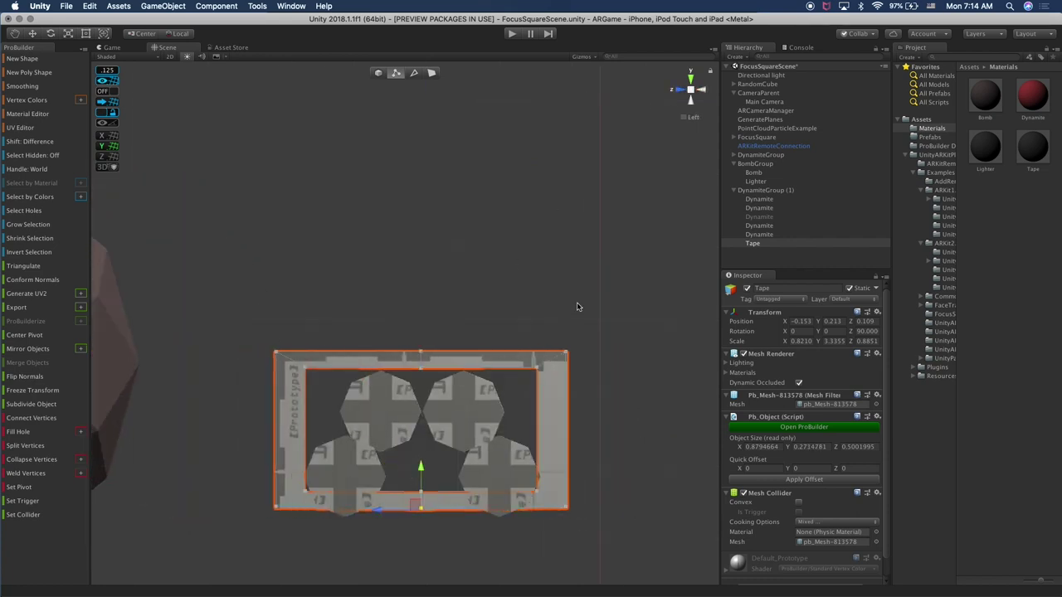
Leave vertex editing of the Tape and reactivate the hidden bottom middle Dynamite stick in DynamiteGroup (1)
click(378, 73)
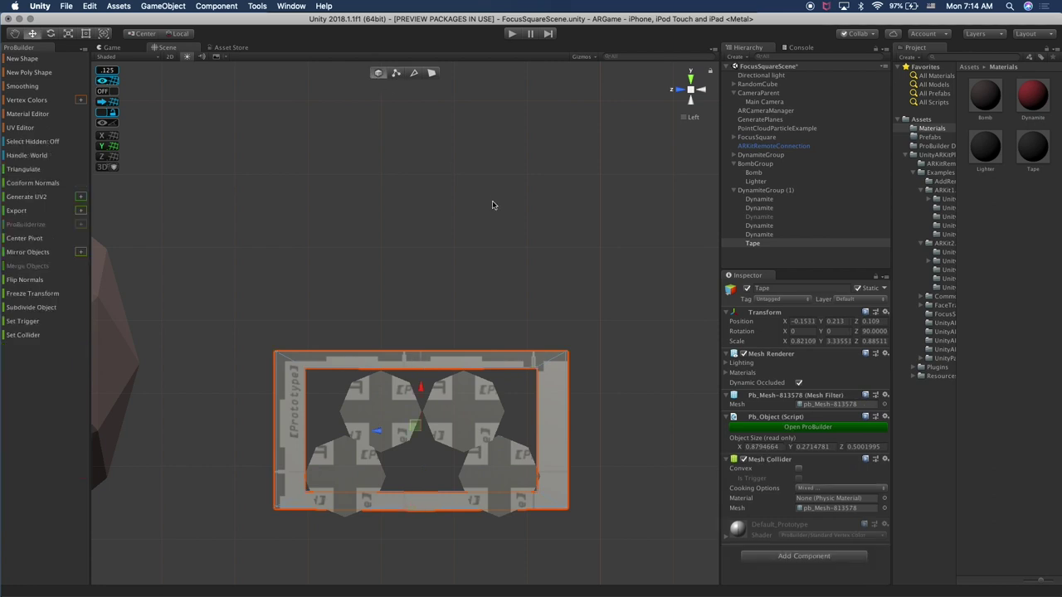
click(559, 291)
alt+drag(562, 294, 651, 271)
click(756, 217)
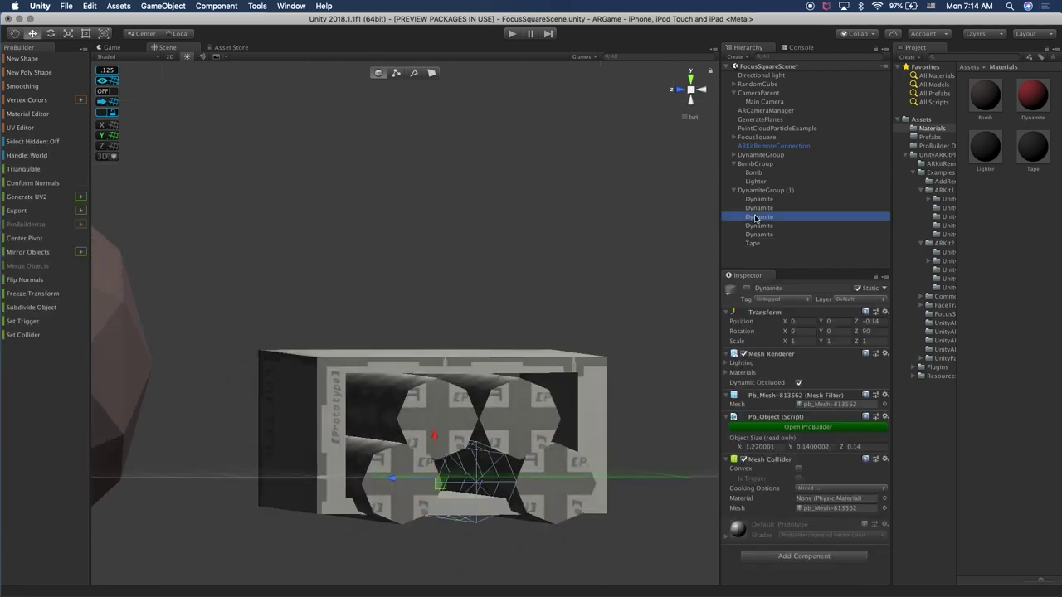
click(597, 263)
alt+drag(585, 340, 507, 367)
scroll(508, 367, down, 5)
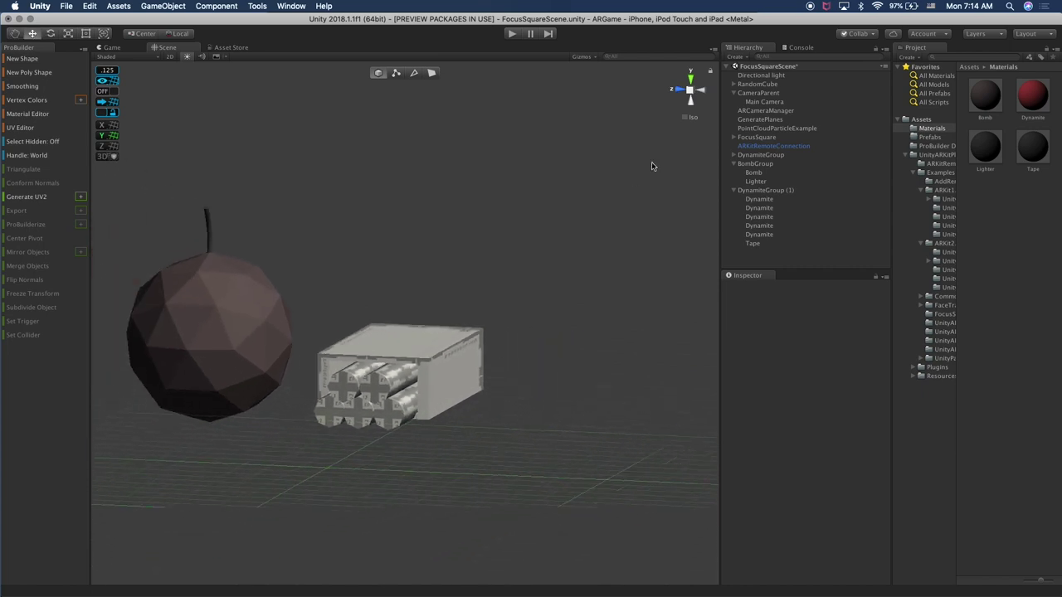
Switch to a perspective view and stretch the Tape vertically to an X scale of about 1.04 around both rows of sticks
click(688, 119)
alt+drag(599, 208, 498, 251)
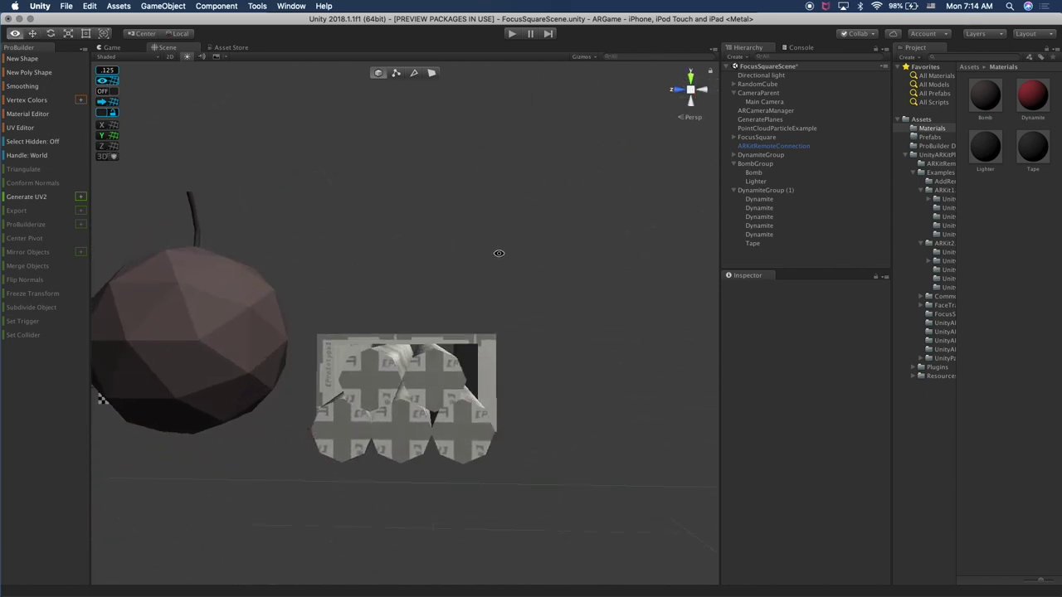
click(486, 358)
mouse_move(412, 325)
mouse_down()
mouse_move(410, 314)
mouse_move(410, 331)
mouse_up()
alt+drag(564, 330, 543, 313)
mouse_move(409, 334)
alt+mouse_down()
mouse_move(515, 348)
mouse_move(449, 331)
mouse_move(406, 338)
alt+mouse_up()
Select the faces along one long side of the Tape and move them inward, narrowing it to about 0.468 in Z
click(431, 72)
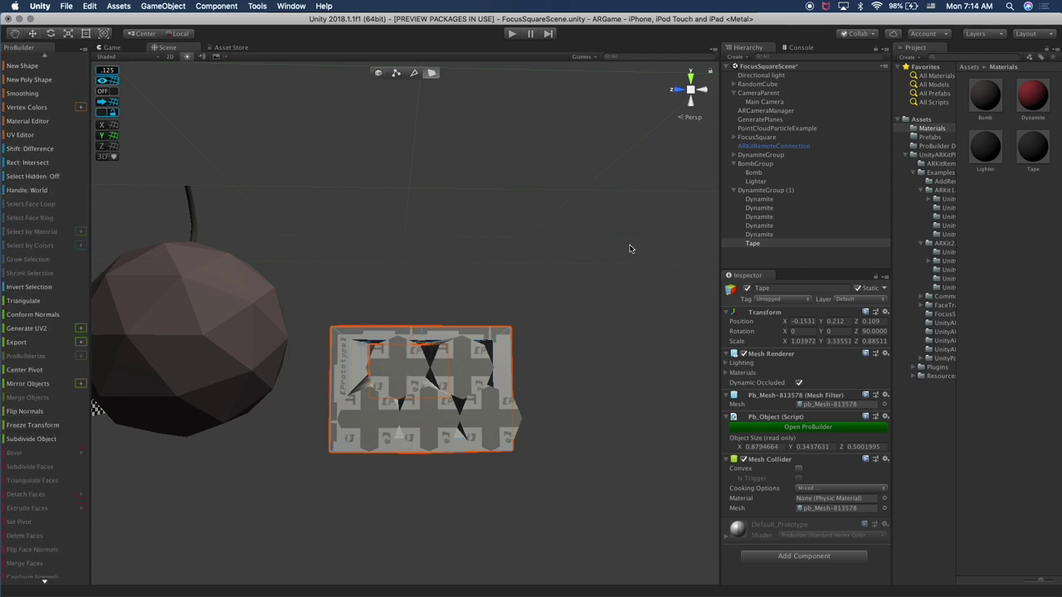
alt+drag(630, 249, 525, 287)
click(439, 379)
alt+drag(439, 379, 375, 387)
click(374, 387)
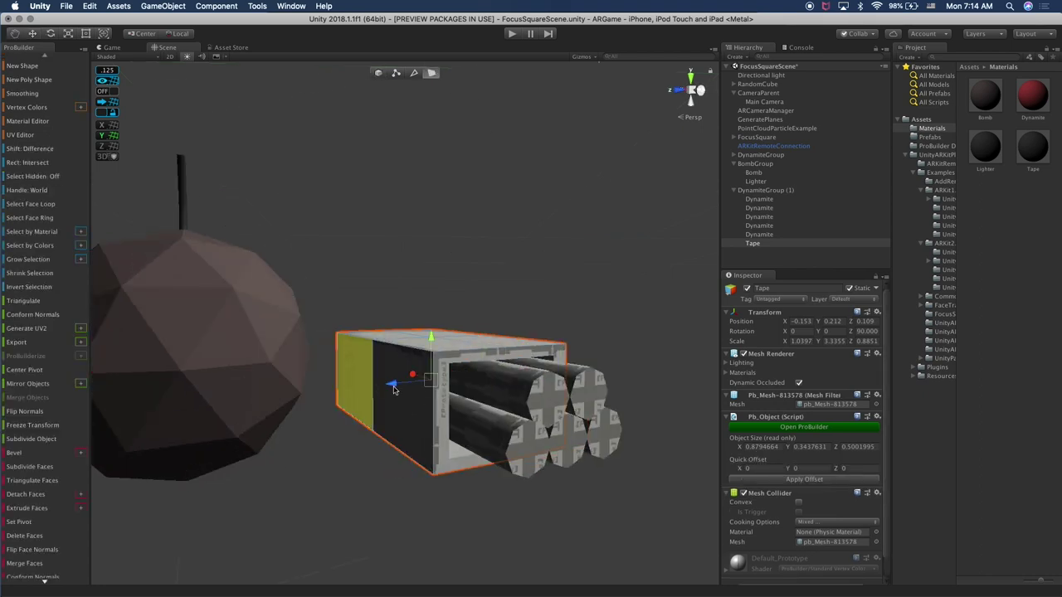
shift+click(416, 419)
alt+drag(465, 399, 385, 387)
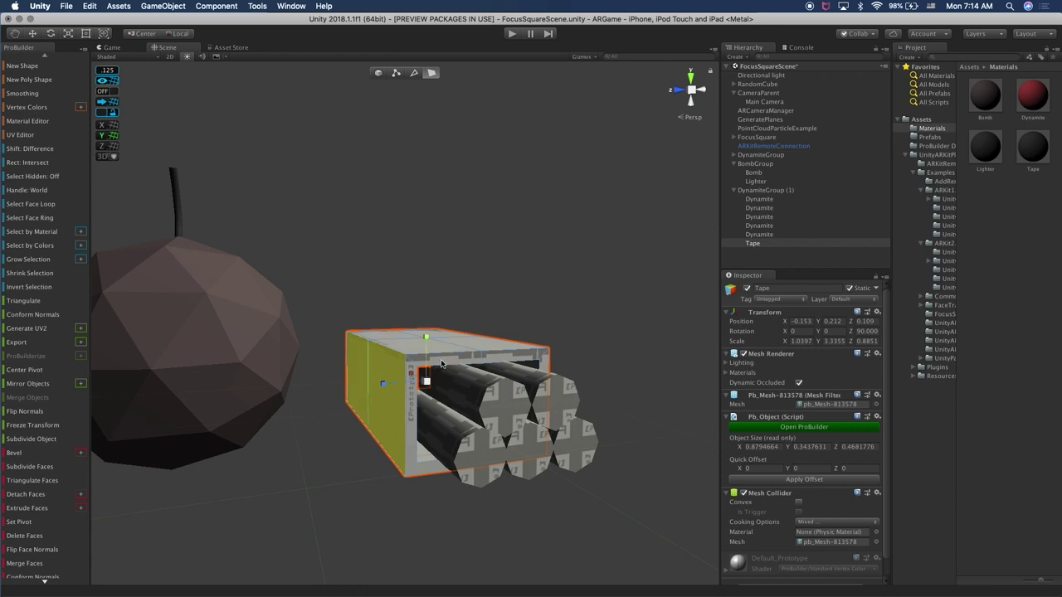
alt+drag(461, 357, 522, 290)
alt+drag(505, 348, 492, 398)
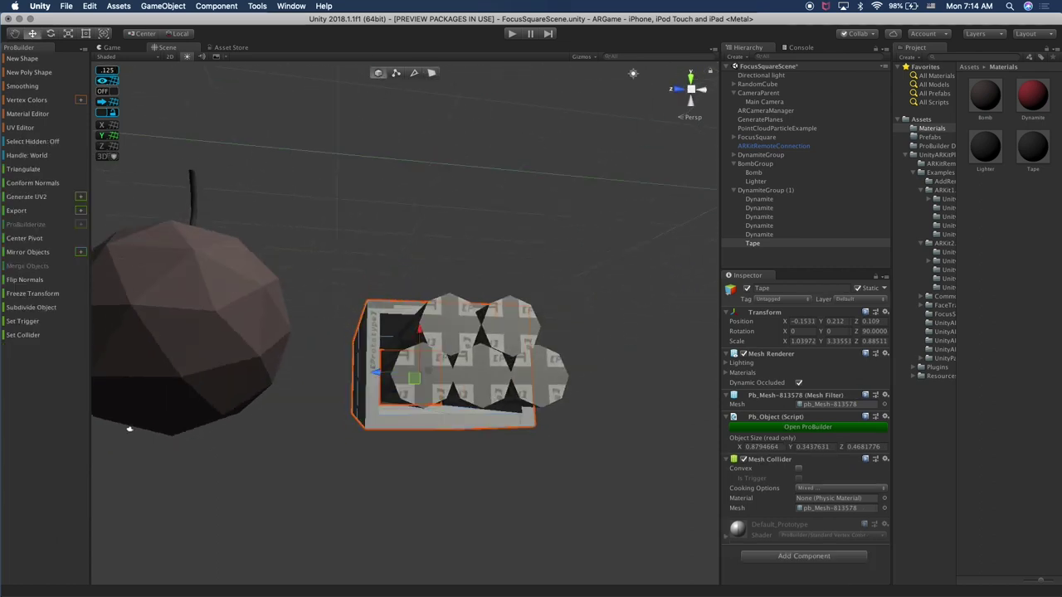
Slide the whole Tape along the dynamite sticks to a local X position of about -0.198
click(552, 190)
alt+drag(552, 189, 320, 320)
click(324, 366)
drag(324, 368, 314, 369)
middle_drag(318, 389, 371, 382)
mouse_move(372, 383)
alt+mouse_down()
mouse_move(412, 375)
mouse_move(363, 366)
alt+mouse_up()
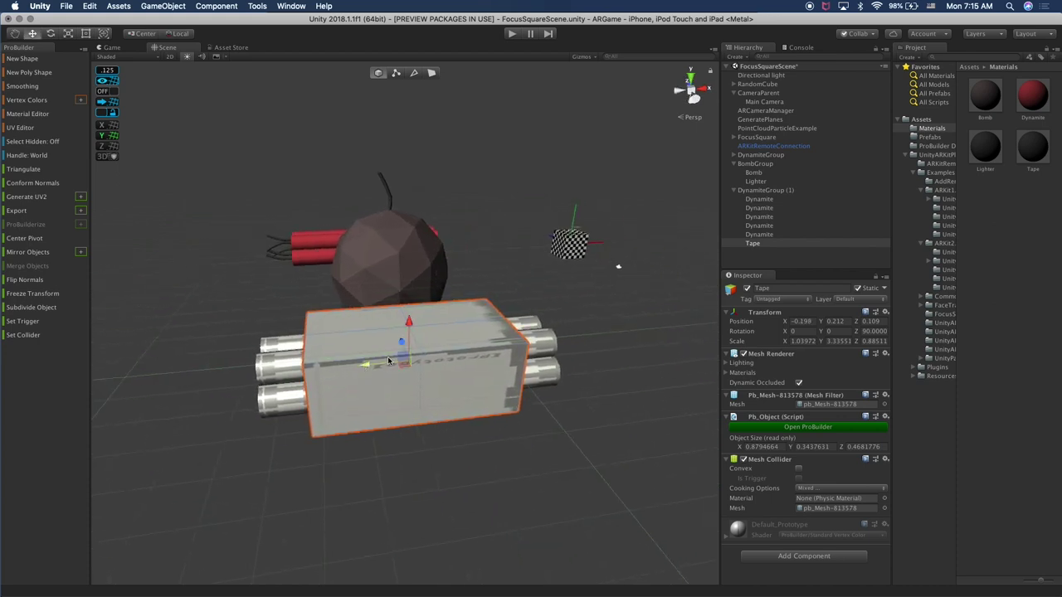
alt+drag(384, 470, 585, 323)
click(585, 409)
alt+drag(498, 324, 397, 338)
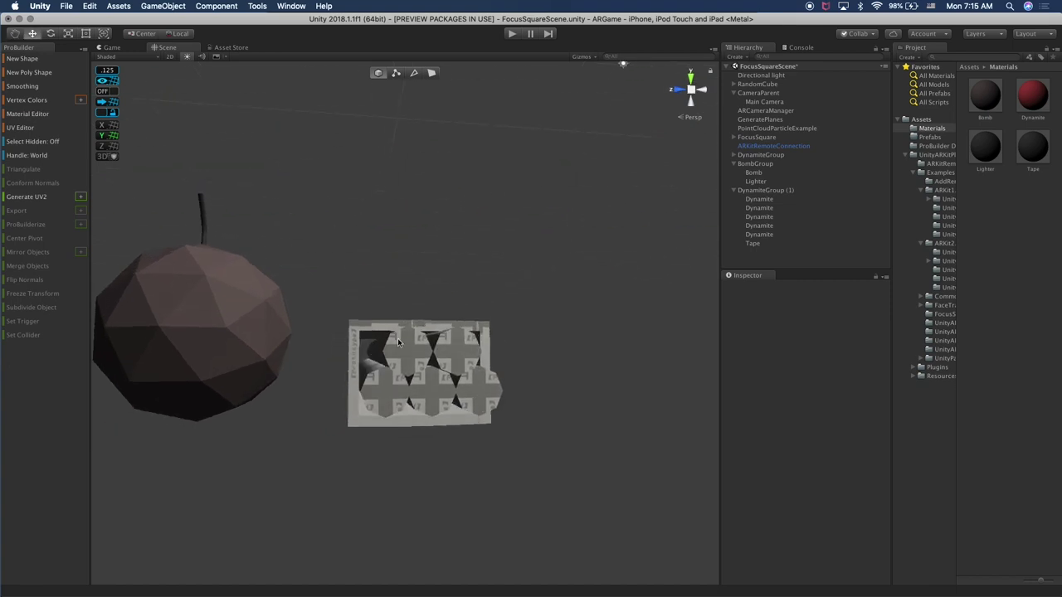
Reduce the Tape's height to an X scale of about 0.92 so it fits closely around the dynamite bundle
click(391, 321)
key(r)
drag(404, 324, 397, 353)
key(w)
click(546, 288)
alt+drag(547, 288, 623, 353)
alt+drag(581, 195, 404, 314)
click(408, 370)
alt+drag(408, 371, 402, 332)
key(r)
key(w)
click(449, 287)
alt+drag(448, 288, 387, 378)
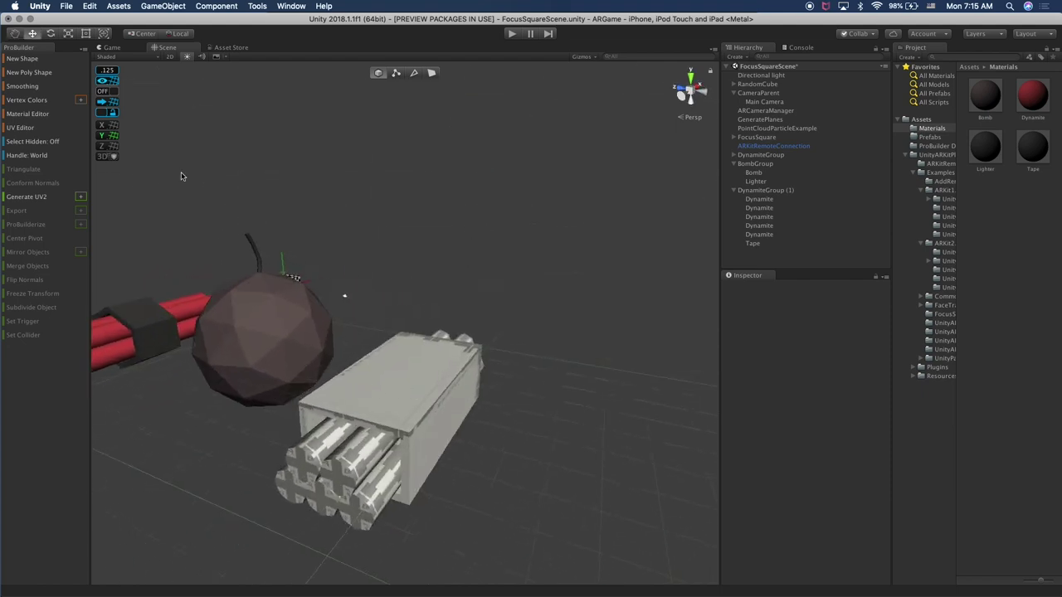
Build a new 1 × 1 × 1 ProBuilder cube
click(25, 60)
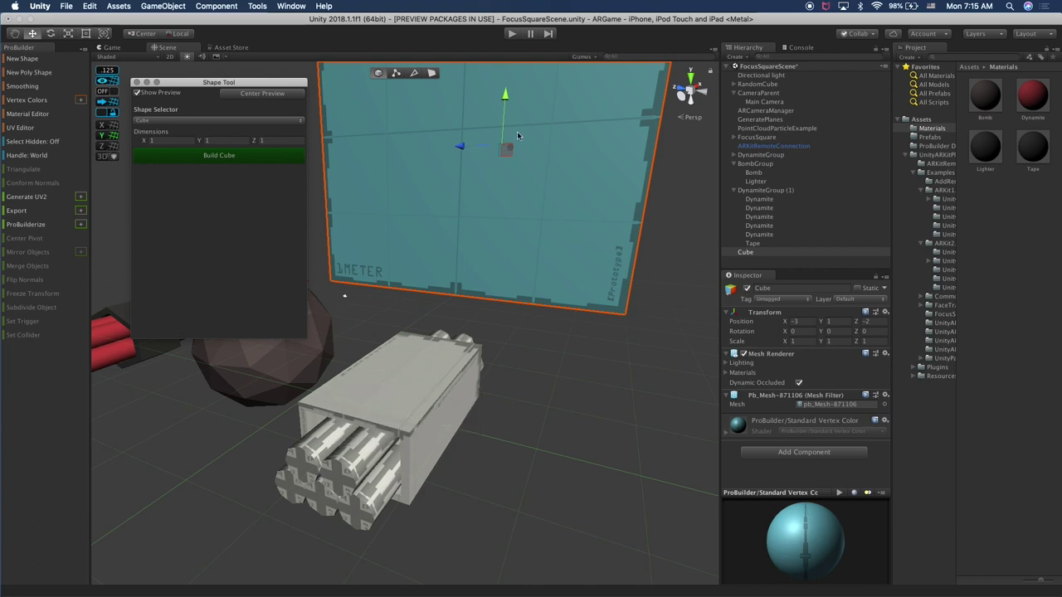
click(203, 157)
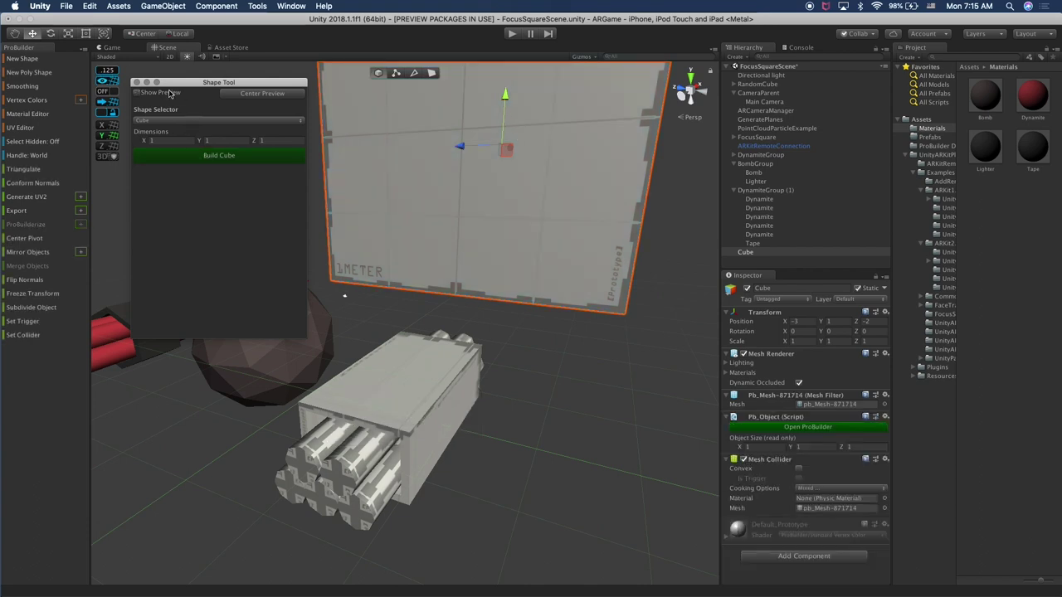
click(137, 83)
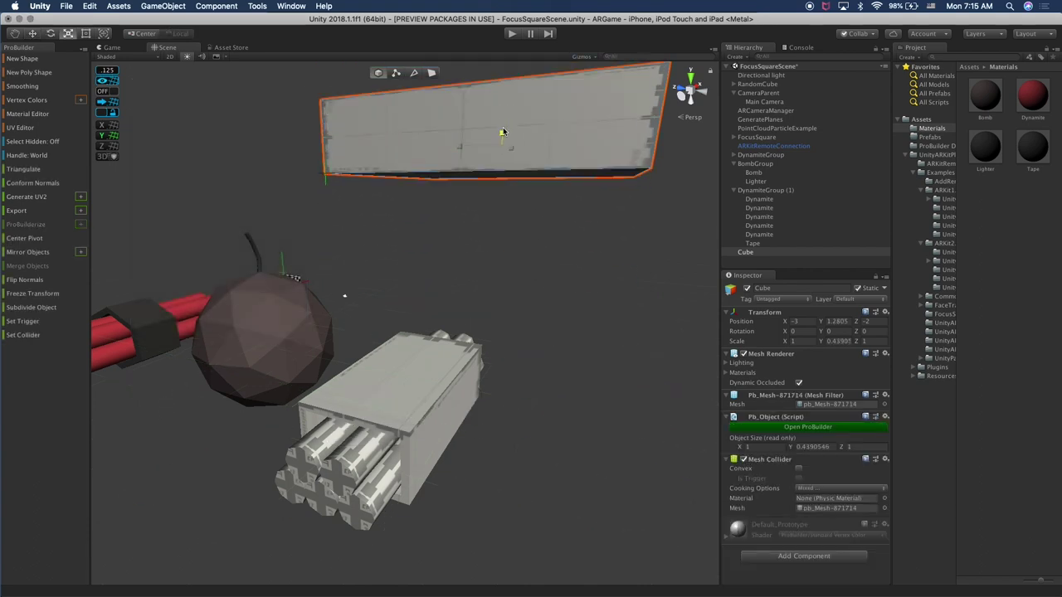
Bring the cube over the Tape and scale it into a flat slab about 0.41 × 0.046 × 0.32
drag(504, 99, 488, 257)
drag(500, 304, 431, 365)
key(r)
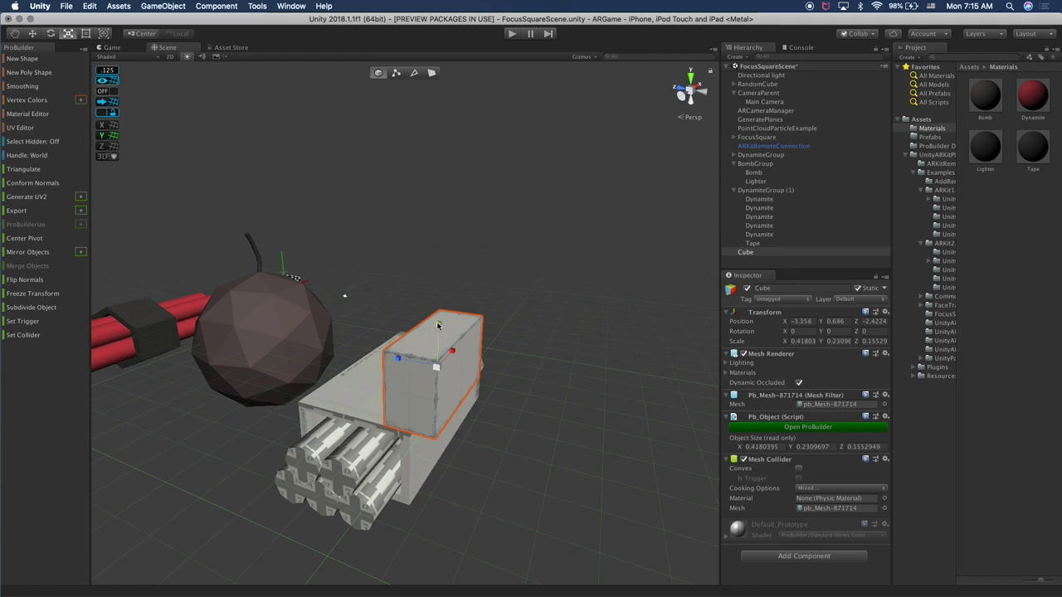
drag(438, 325, 360, 351)
drag(455, 353, 434, 359)
key(w)
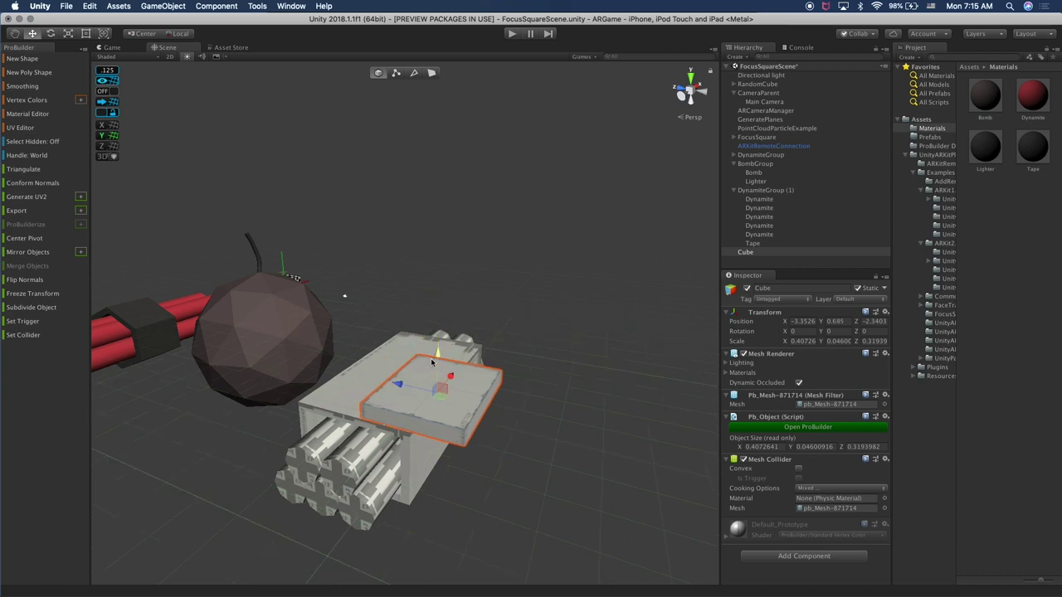
Undo the stray selection and shift the slab above the Tape to about X -3.128, Z -2.121
click(382, 386)
key(super+z)
drag(397, 387, 349, 386)
alt+drag(531, 388, 407, 351)
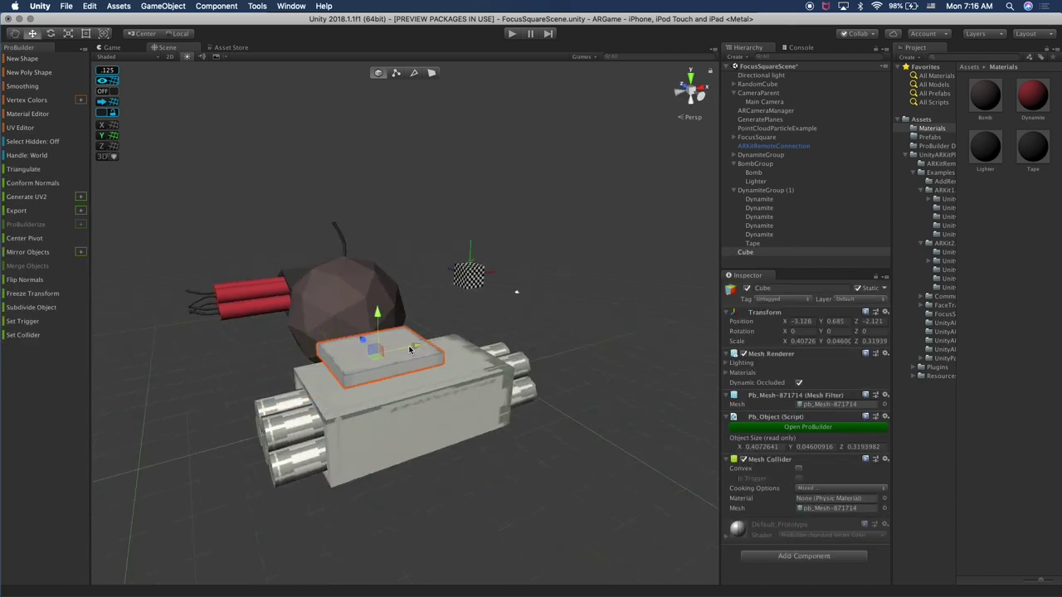
Narrow the slab to about 0.30 in X and centre it across the Tape's width at about X -3.083, Z -2.04
click(690, 75)
drag(367, 301, 369, 283)
drag(417, 329, 401, 324)
key(r)
key(w)
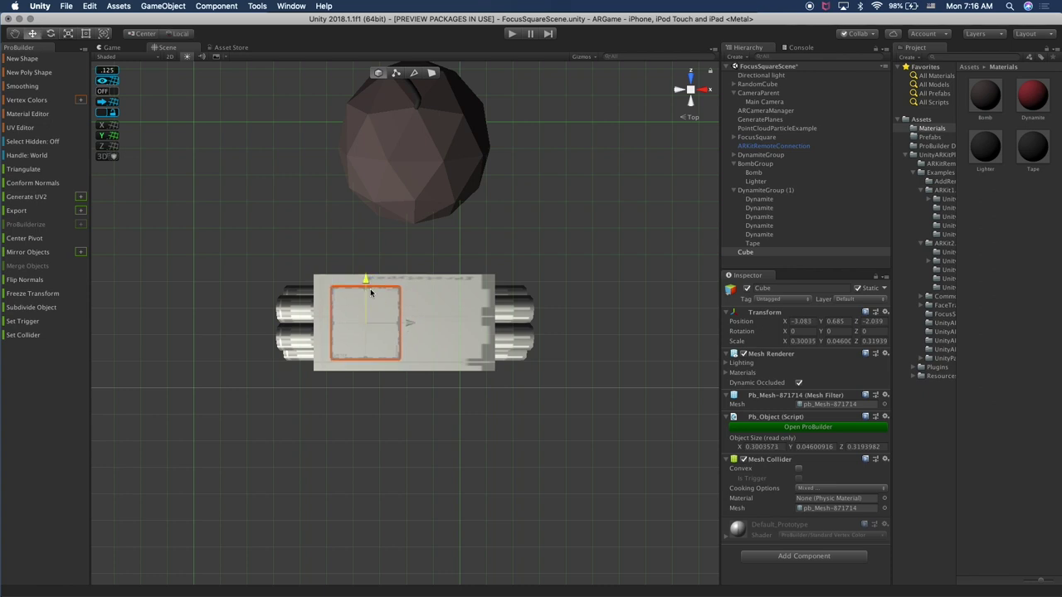
Lower the slab onto the Tape's upper surface, at a Y position of about 0.565
alt+drag(646, 274, 513, 275)
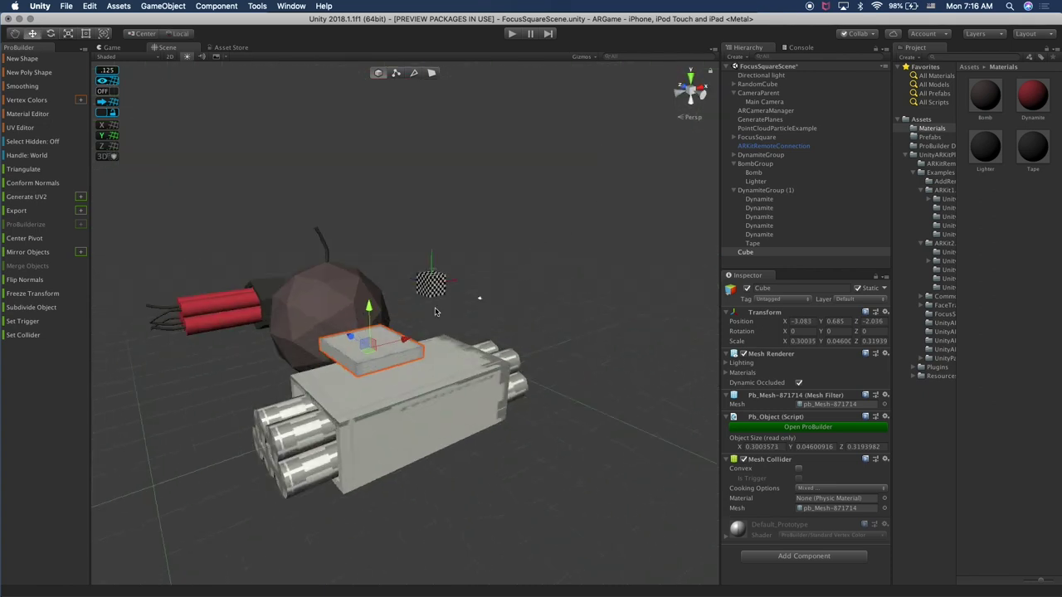
click(702, 101)
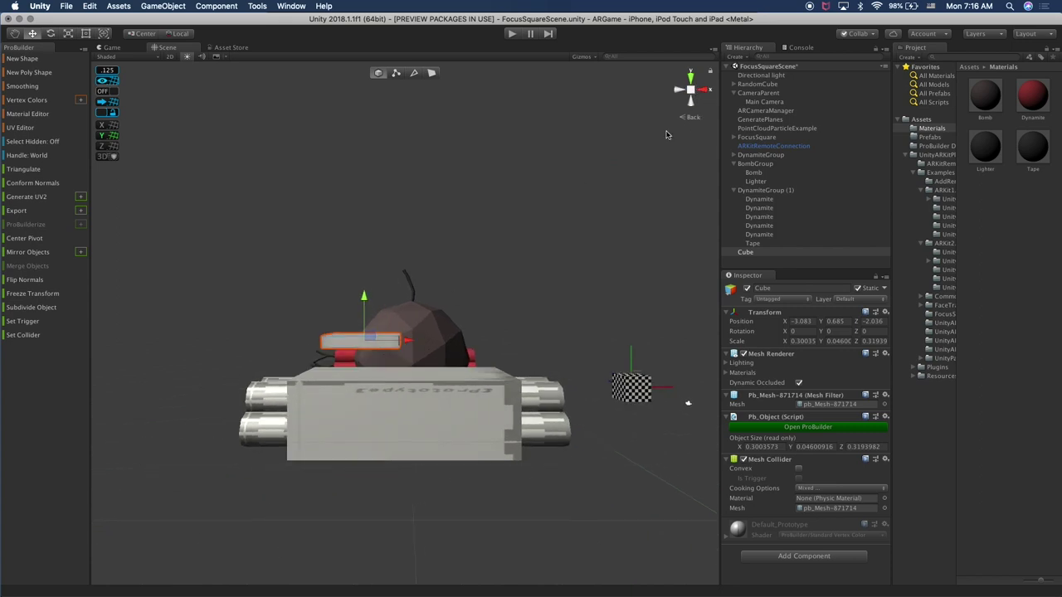
drag(371, 297, 365, 323)
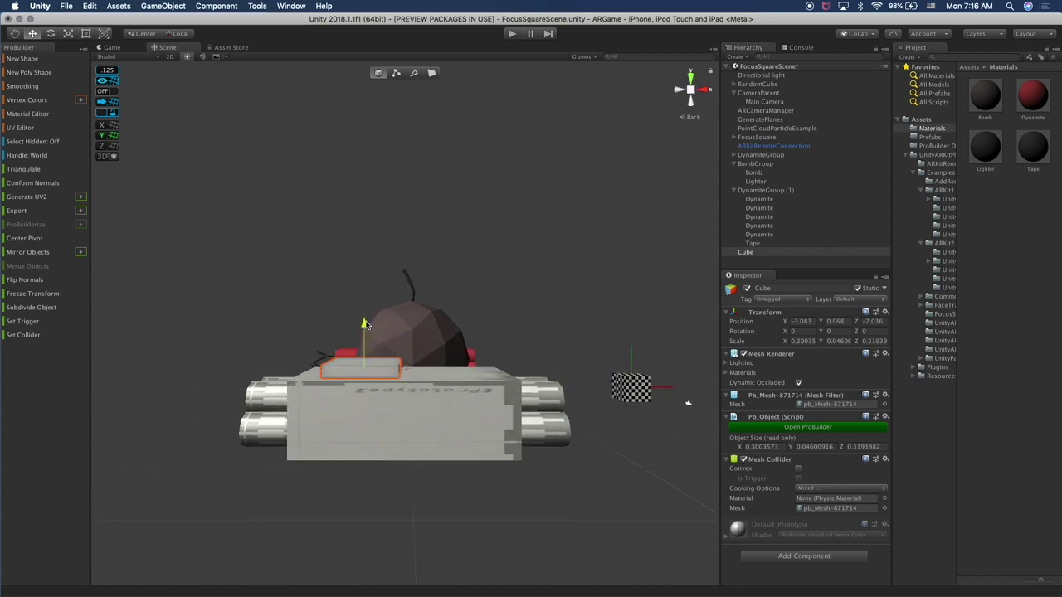
scroll(367, 350, up, 10)
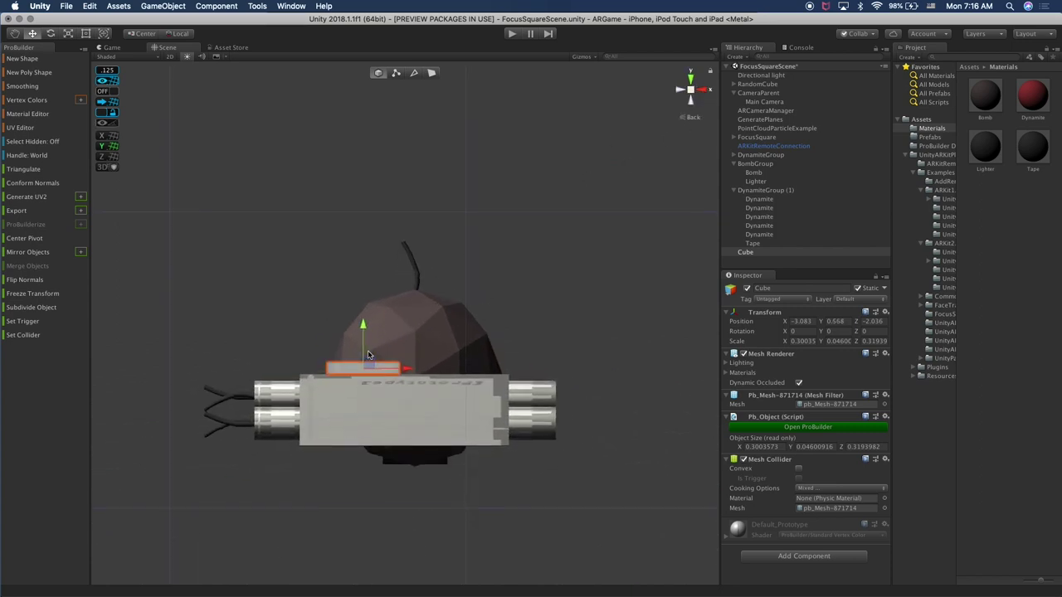
middle_drag(360, 362, 397, 326)
drag(344, 354, 344, 355)
Duplicate the slab, move the copy to the opposite end of the Tape, and narrow it to about 0.079 in X
key(super+d)
drag(388, 397, 599, 403)
key(r)
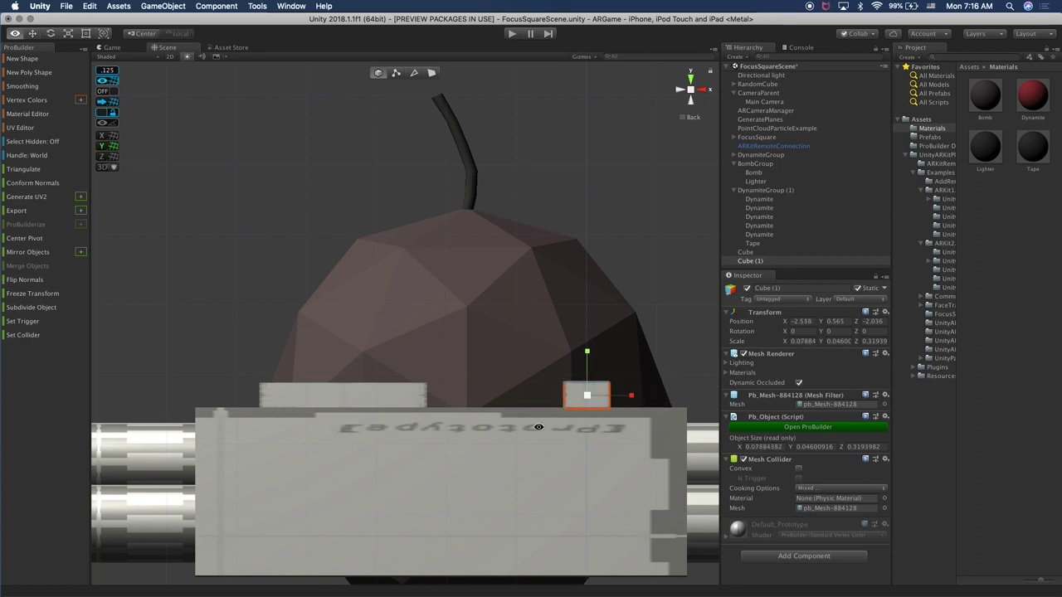
Shrink the copy to a small block about 0.052 × 0.046 × 0.048 and place it at about Z -2.17
alt+drag(538, 427, 595, 450)
click(702, 90)
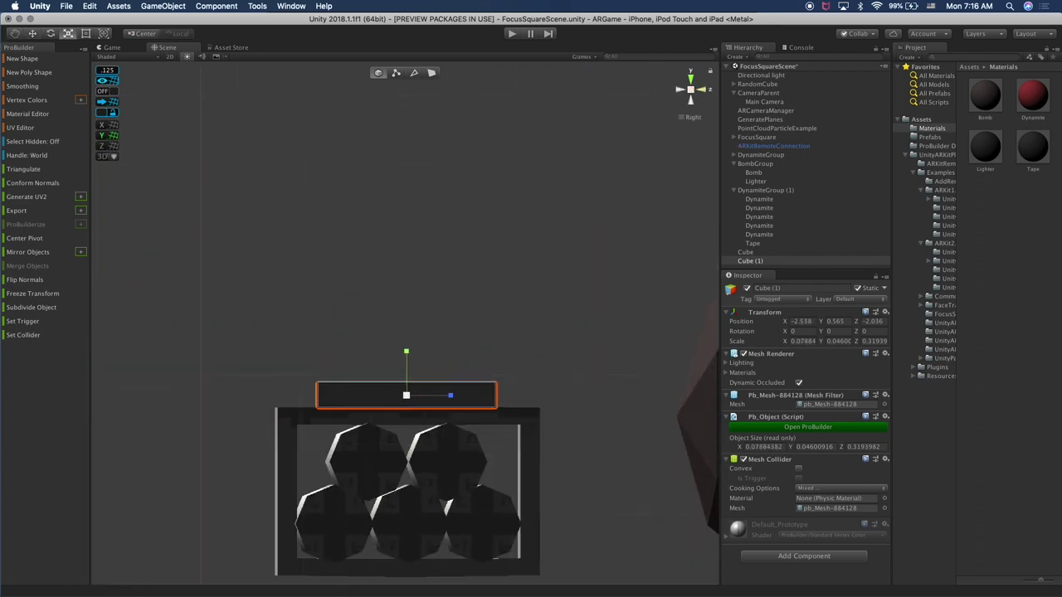
drag(449, 396, 526, 462)
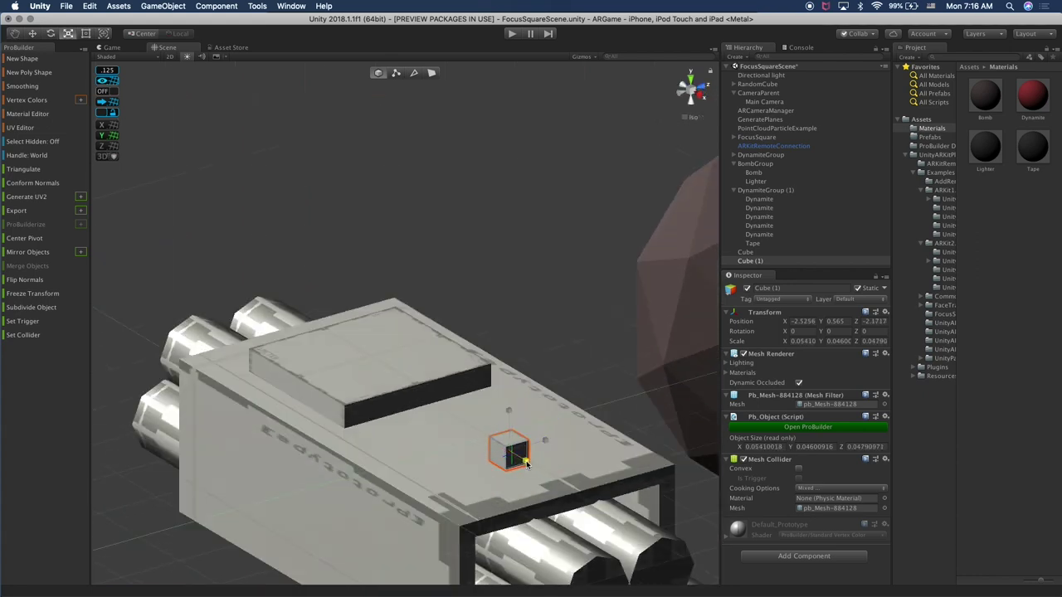
click(576, 322)
alt+drag(575, 322, 313, 479)
key(r)
alt+drag(346, 406, 473, 327)
Sink the large slab slightly into the Tape's upper surface, to a Y position of about 0.561
click(403, 357)
alt+drag(364, 419, 352, 333)
key(w)
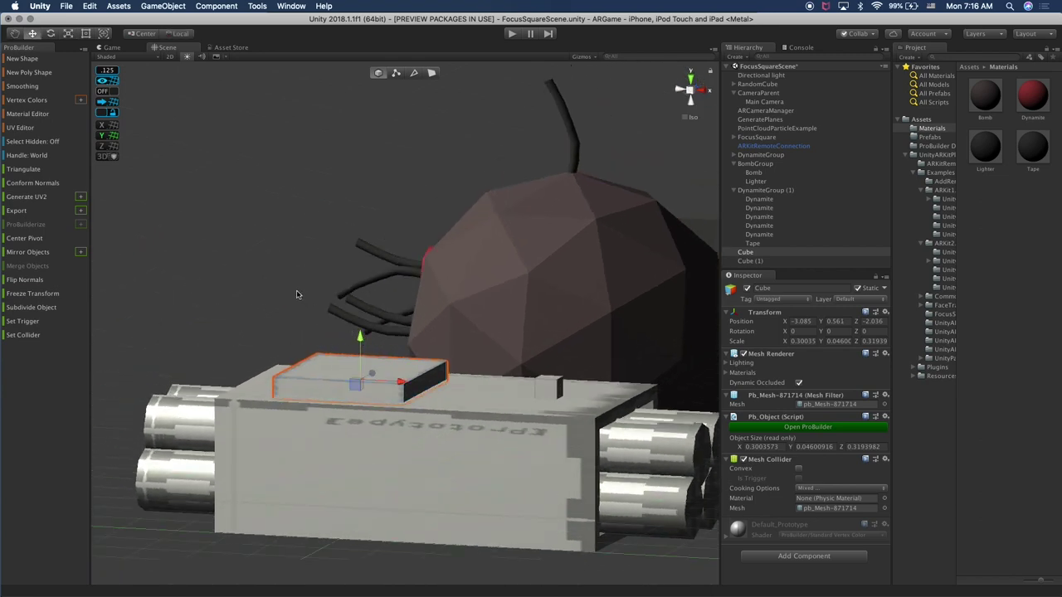
click(302, 296)
alt+drag(465, 339, 459, 362)
Shorten the Tape along the dynamite sticks to a Y scale of about 2.707
click(535, 400)
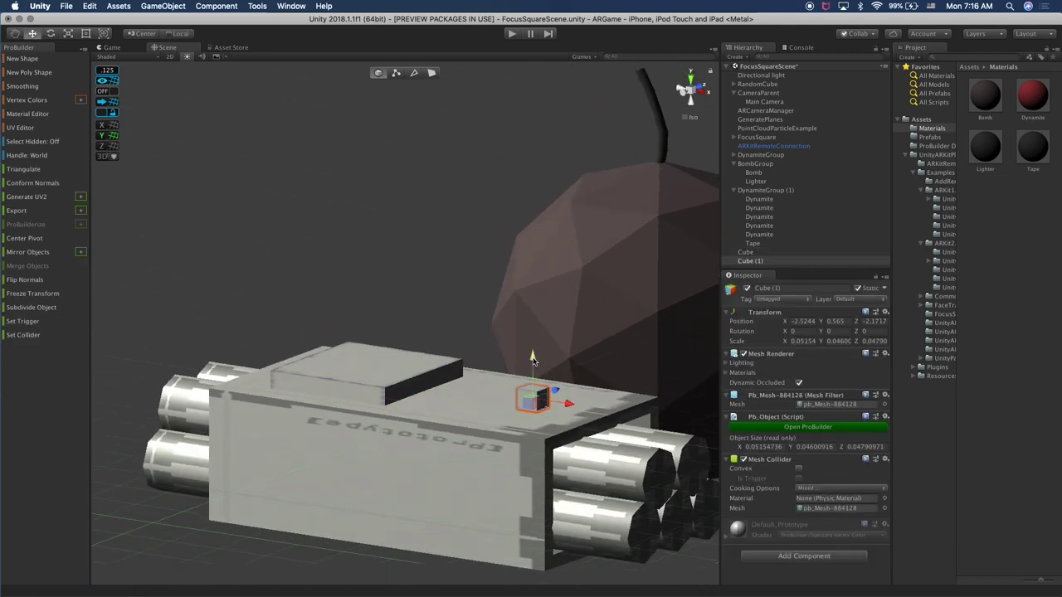
click(431, 317)
alt+drag(431, 317, 502, 378)
click(502, 377)
drag(386, 398, 382, 395)
key(w)
click(271, 292)
alt+drag(271, 292, 502, 363)
Check the slab, small block, Tape and a Dynamite stick one by one, and save the scene
click(403, 357)
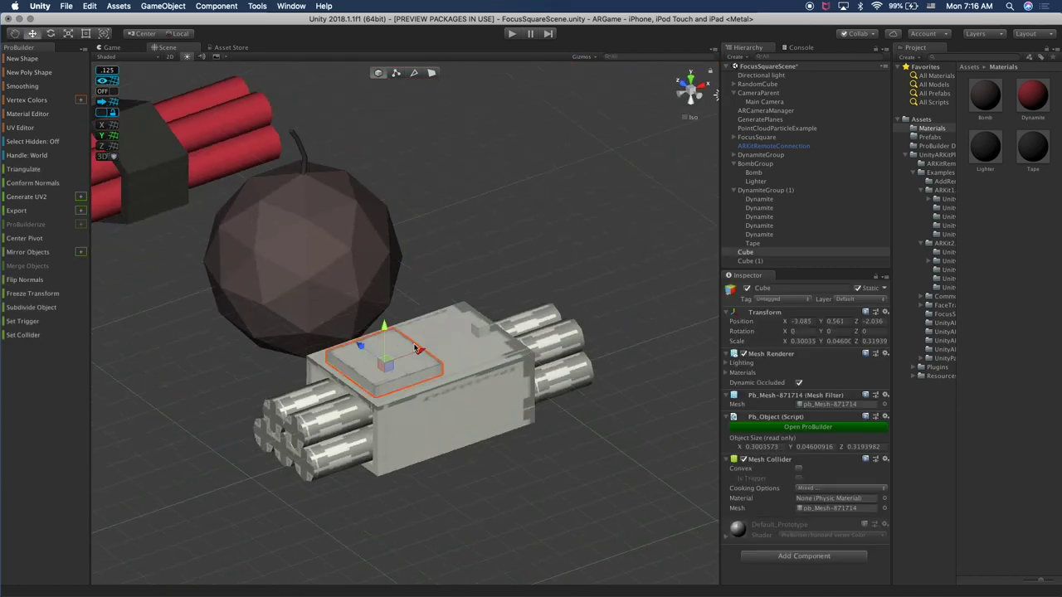
click(486, 331)
click(473, 387)
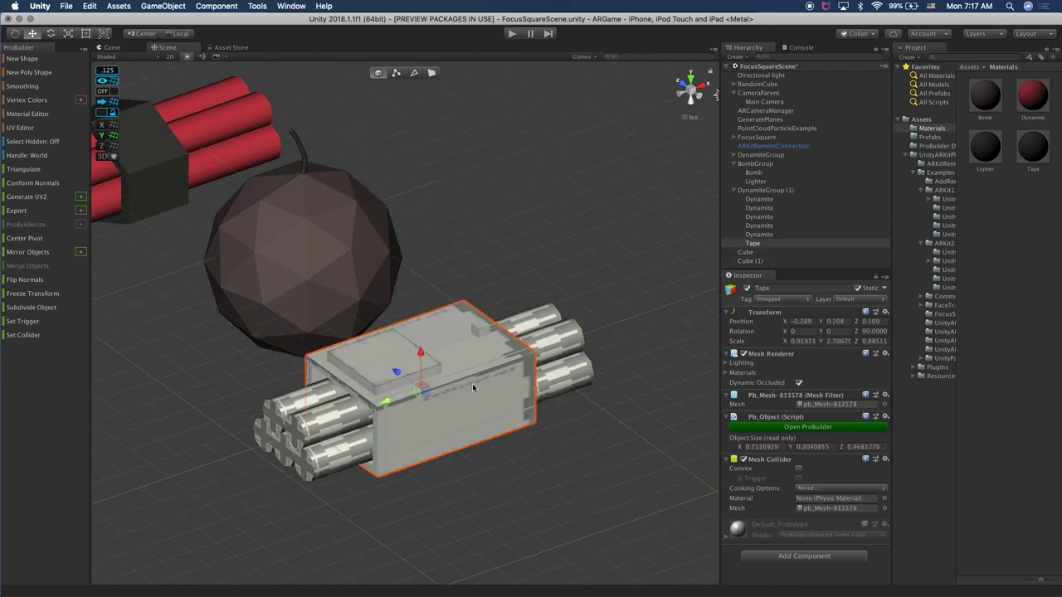
mouse_move(418, 438)
alt+mouse_down()
mouse_move(569, 404)
mouse_move(600, 384)
mouse_move(416, 426)
mouse_move(415, 435)
alt+mouse_up()
click(571, 341)
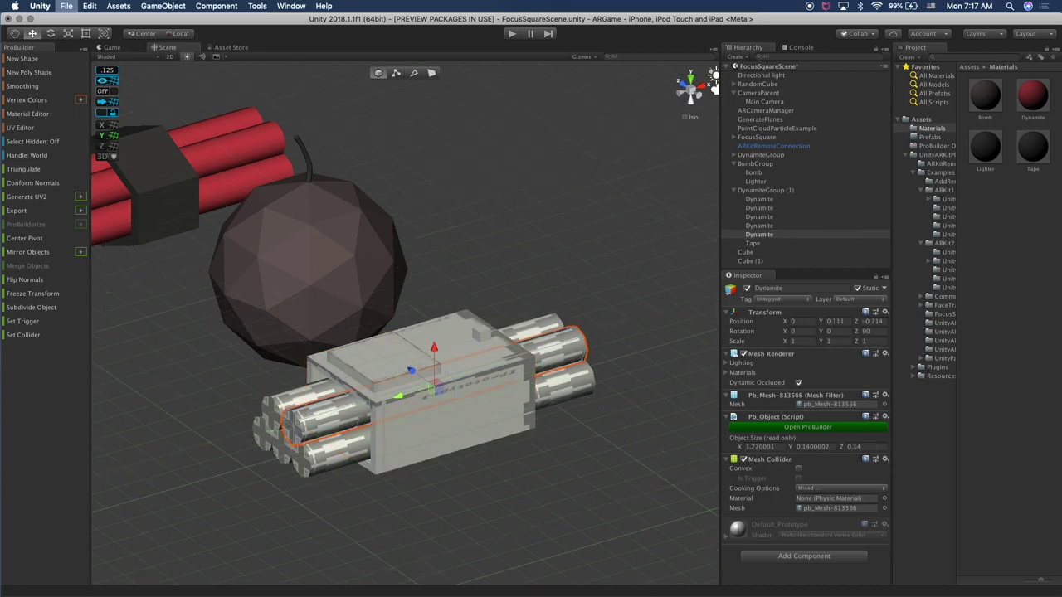
key(super+s)
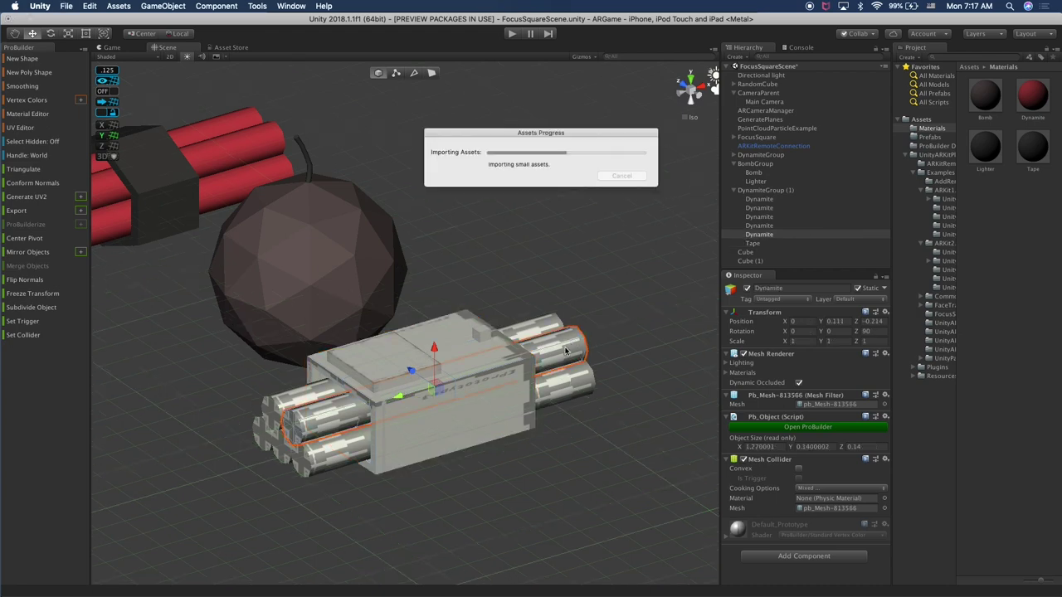
Rename DynamiteGroup (1) as DynamiteTriggerGroup
click(759, 191)
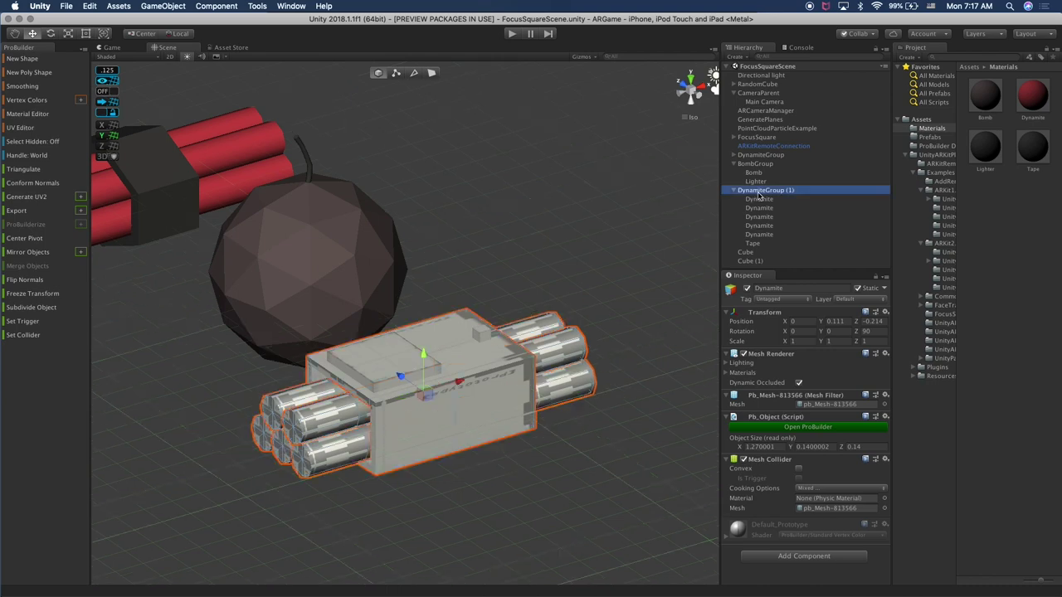
click(751, 191)
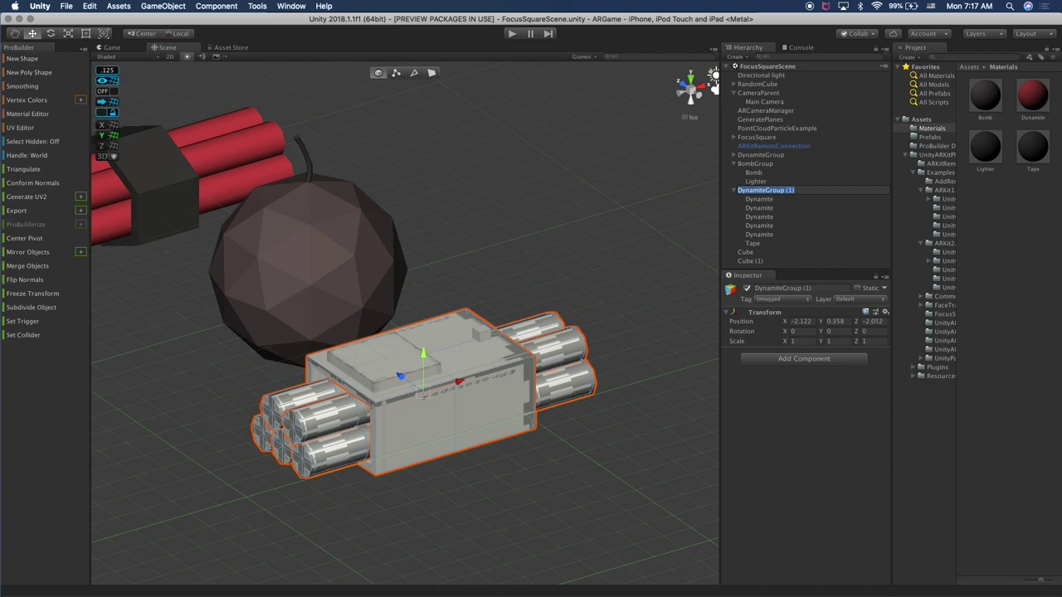
text(Dy)
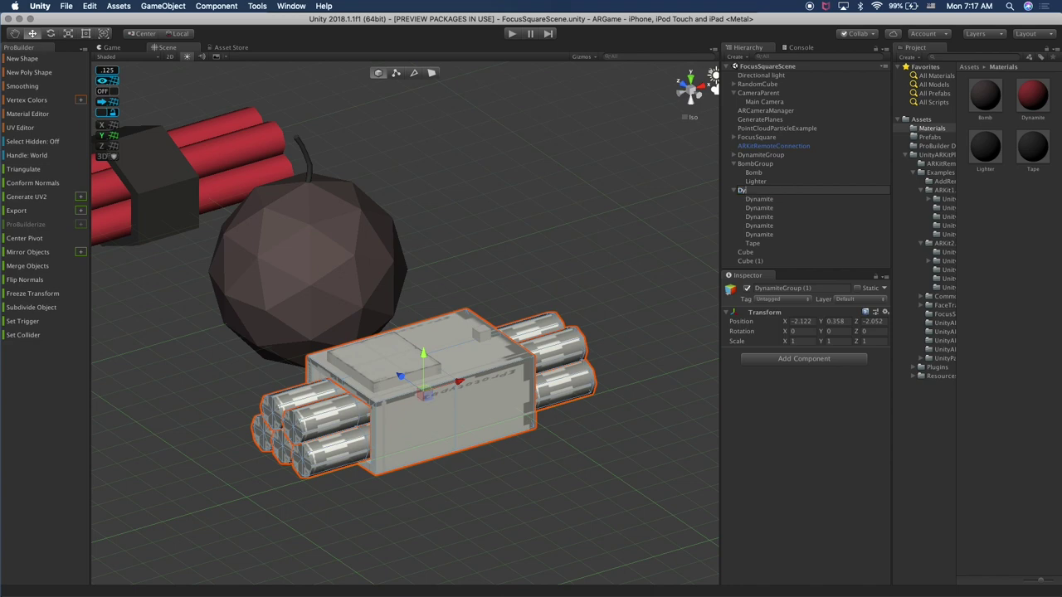
text(namiteTriggerGroup)
key(Return)
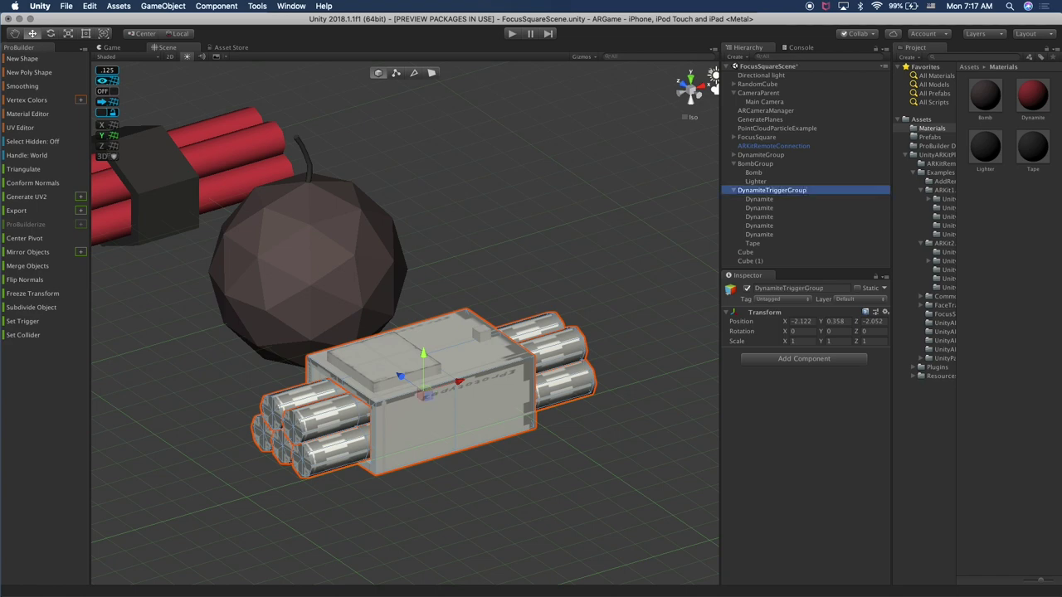
Place the Cube slab inside DynamiteTriggerGroup and rename it as Screen
click(751, 200)
click(754, 234)
click(753, 243)
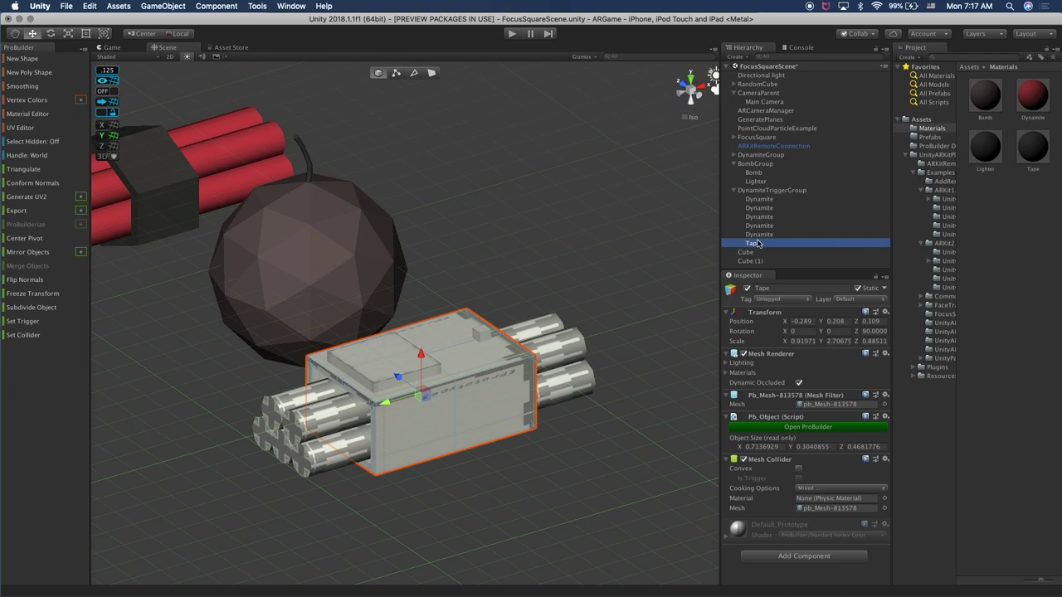
click(752, 252)
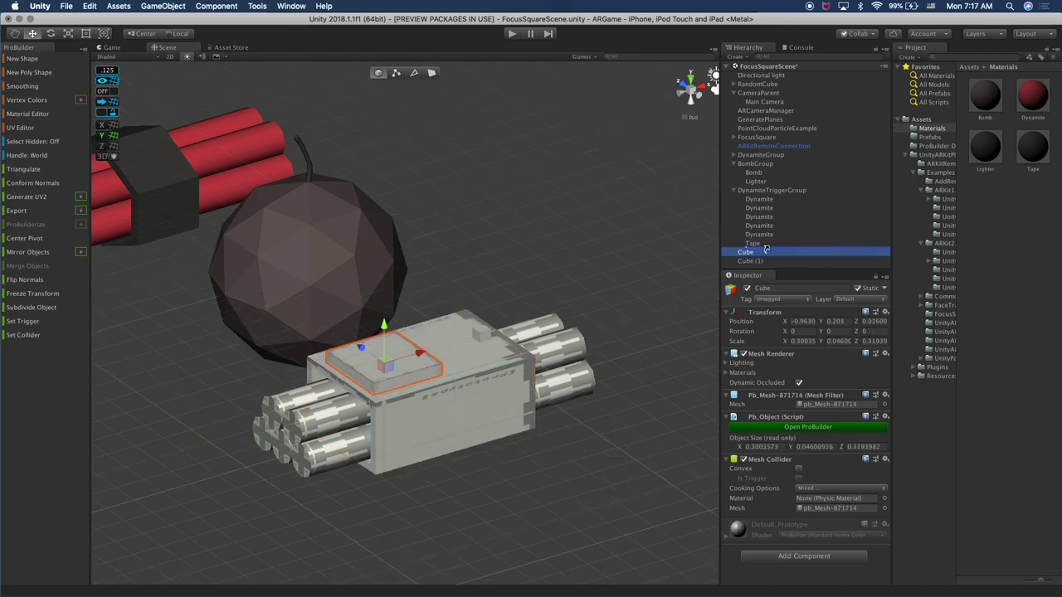
key(Return)
text(Monit)
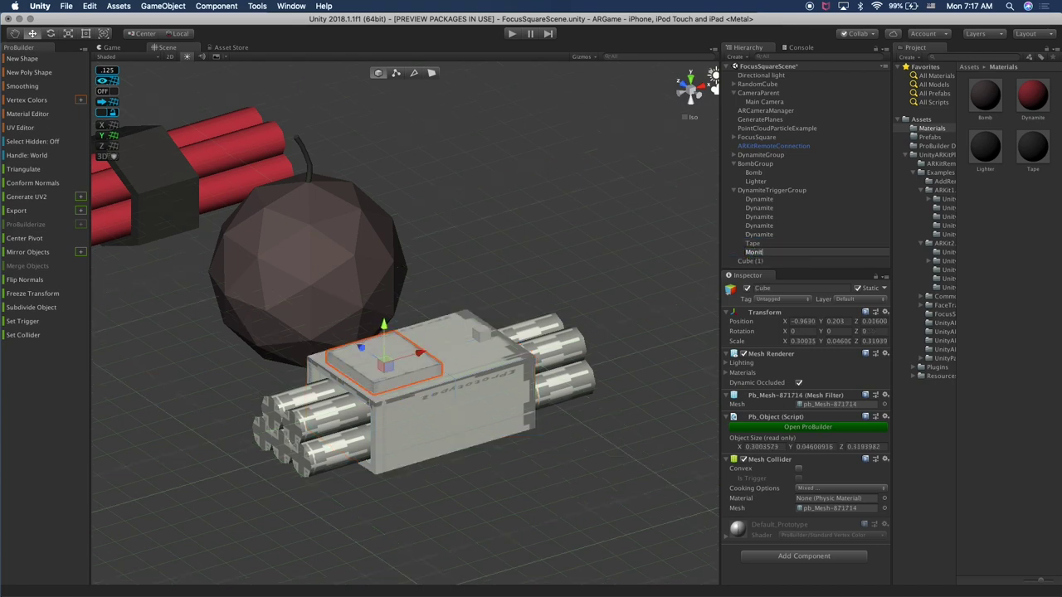
text(Screen)
key(Return)
Place the small block Cube (1) inside DynamiteTriggerGroup and rename it as BombTrigger
drag(744, 261, 758, 260)
key(Return)
text(Trigger)
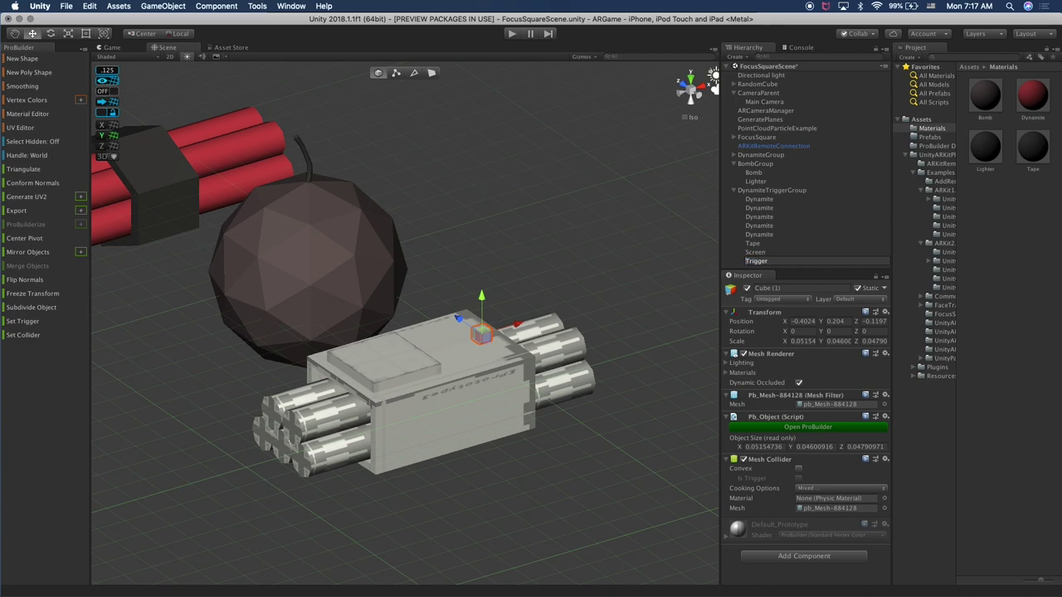
key(Home)
text(Bomb)
key(Return)
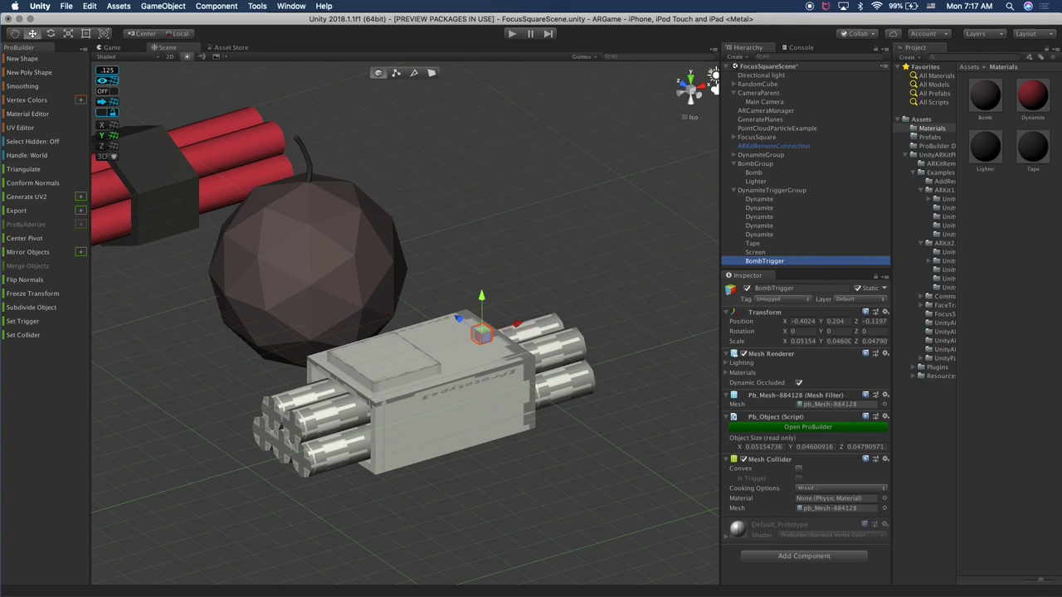
Apply the Tape material to the box, and assign a duplicate of the Bomb material named BombTrigger to the small block
drag(1033, 147, 564, 377)
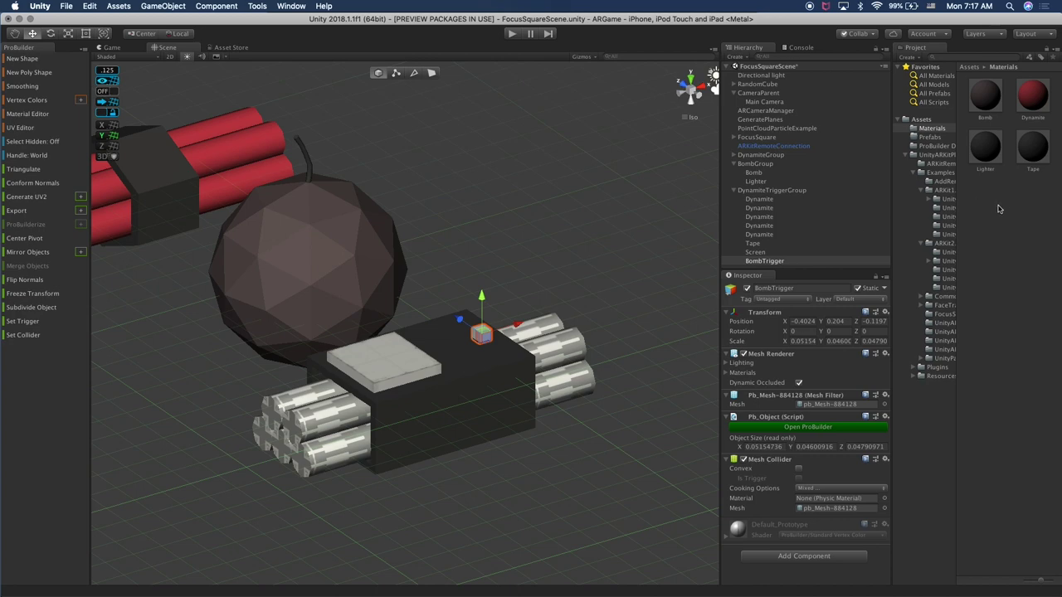
click(984, 96)
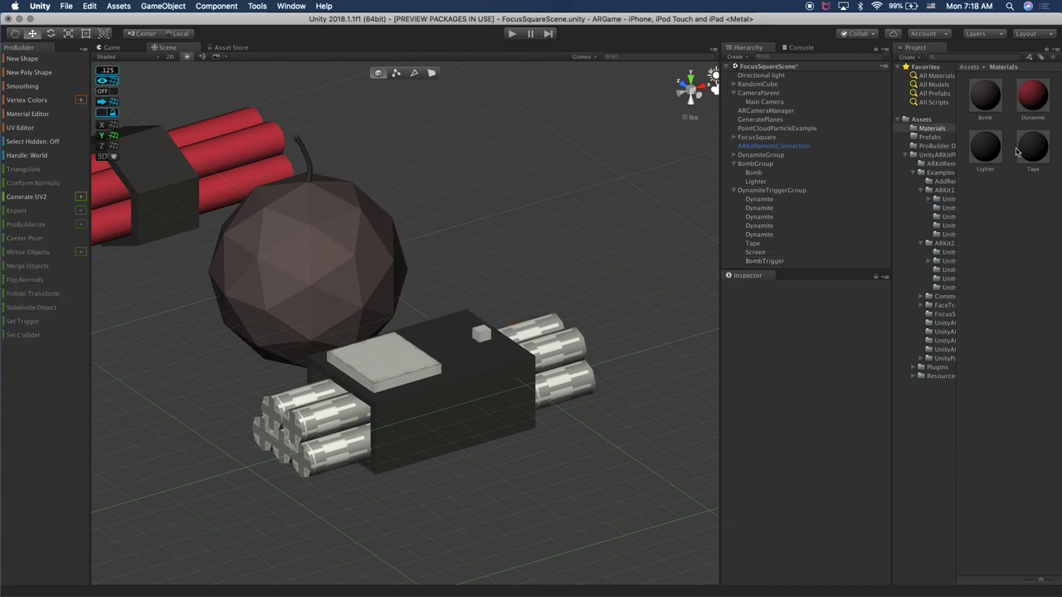
key(super+d)
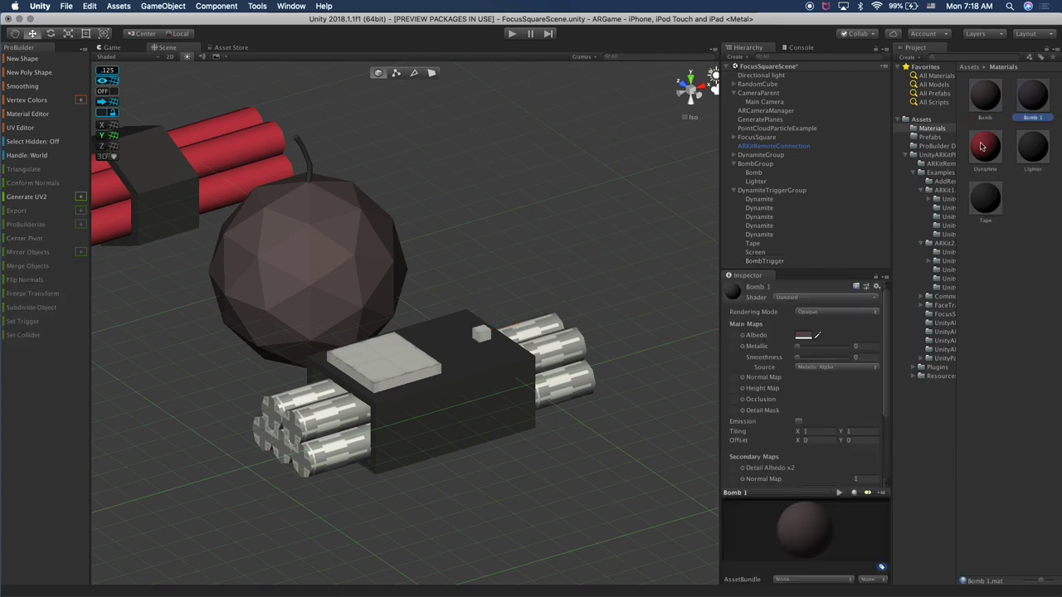
key(Return)
text(BombTrigger)
key(Return)
drag(1026, 102, 481, 333)
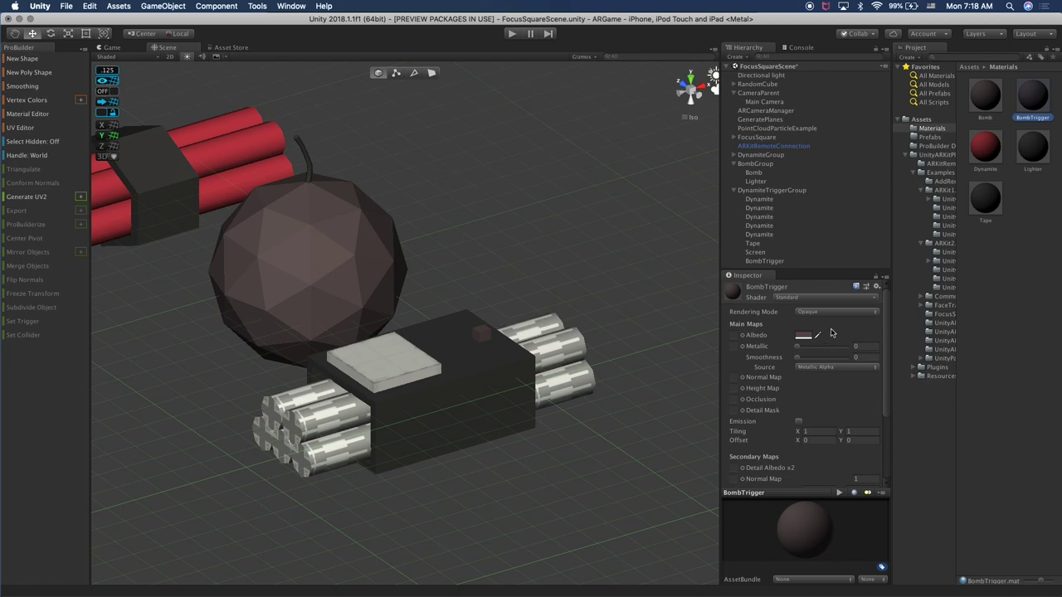
Change the BombTrigger material's albedo color to bright yellow
click(802, 336)
drag(710, 263, 751, 246)
key(Return)
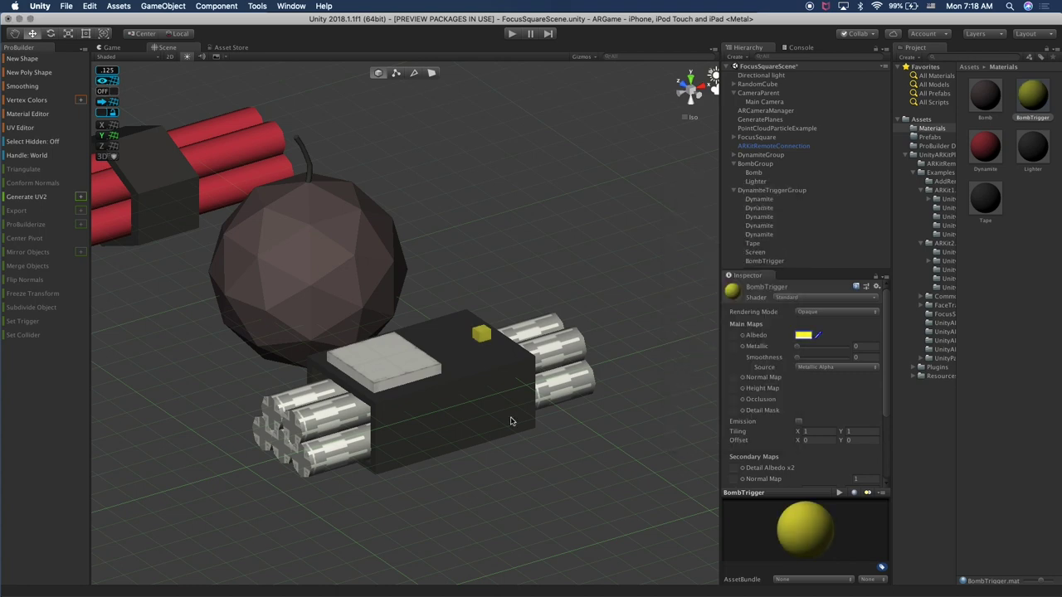
Duplicate the Tape material as Screen and apply it to the Screen slab
click(402, 361)
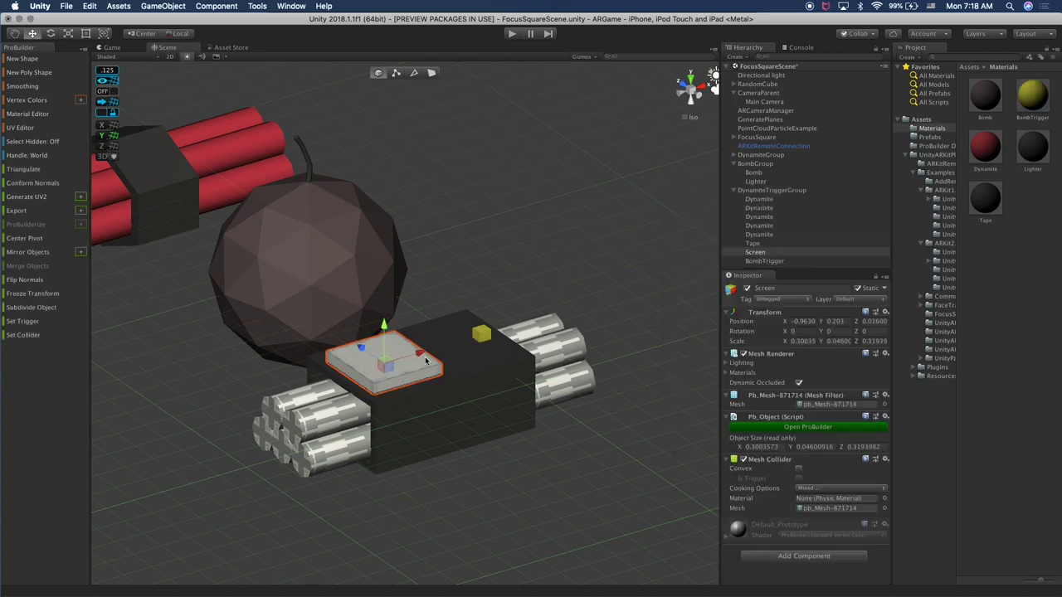
click(981, 215)
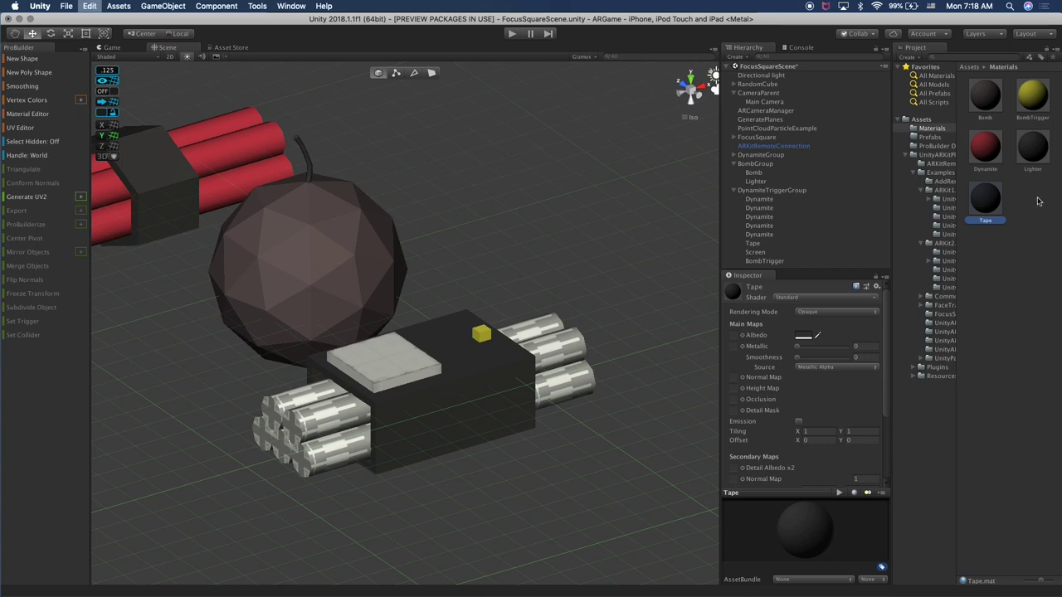
key(super+d)
key(Return)
text(S)
key(Return)
drag(988, 205, 404, 384)
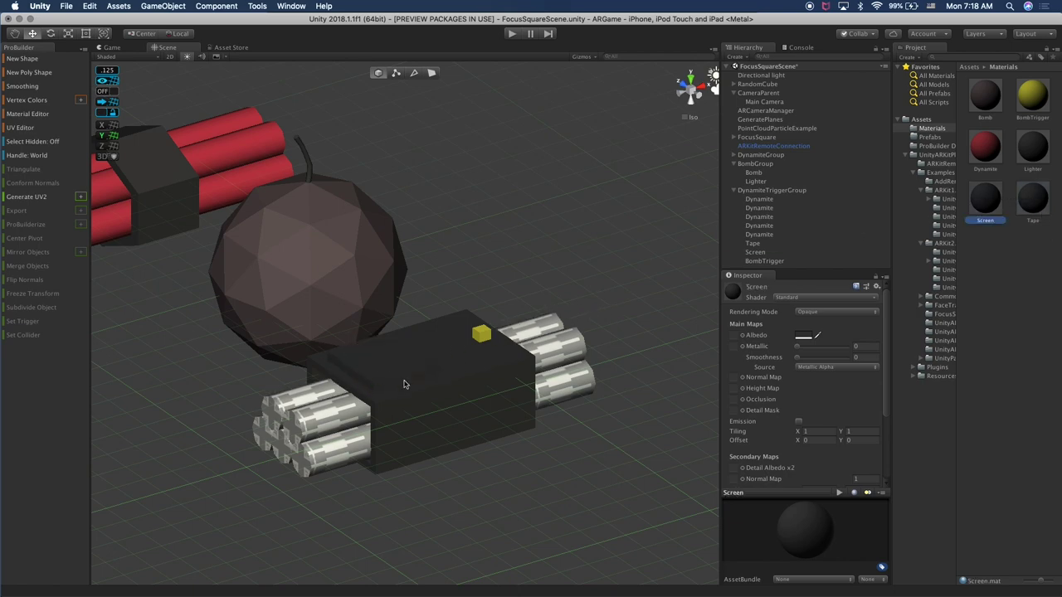
Set the Screen material's rendering mode to Transparent and lower its albedo alpha to about 29
click(800, 313)
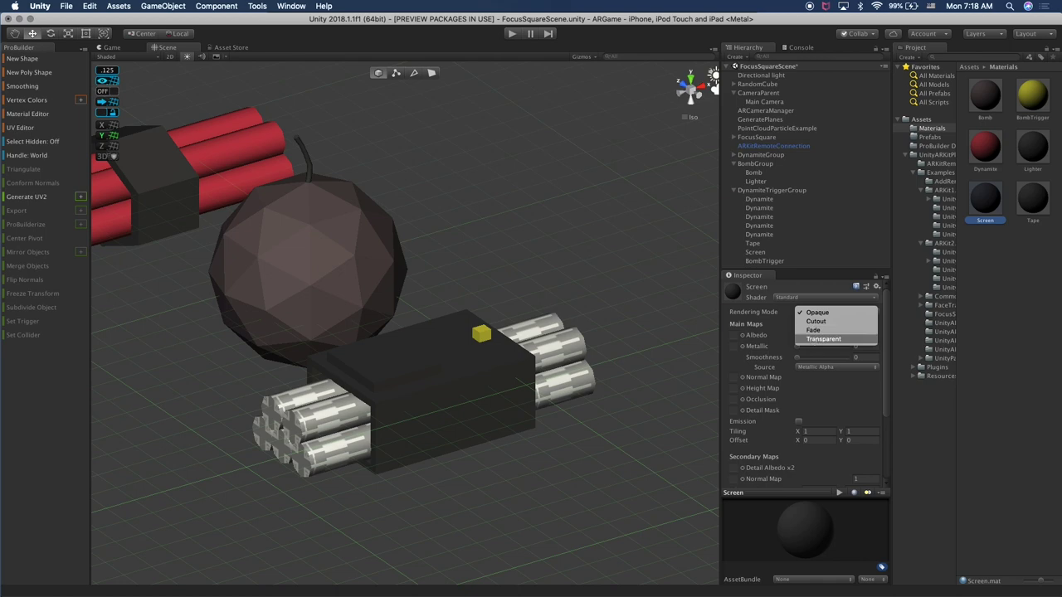
click(821, 338)
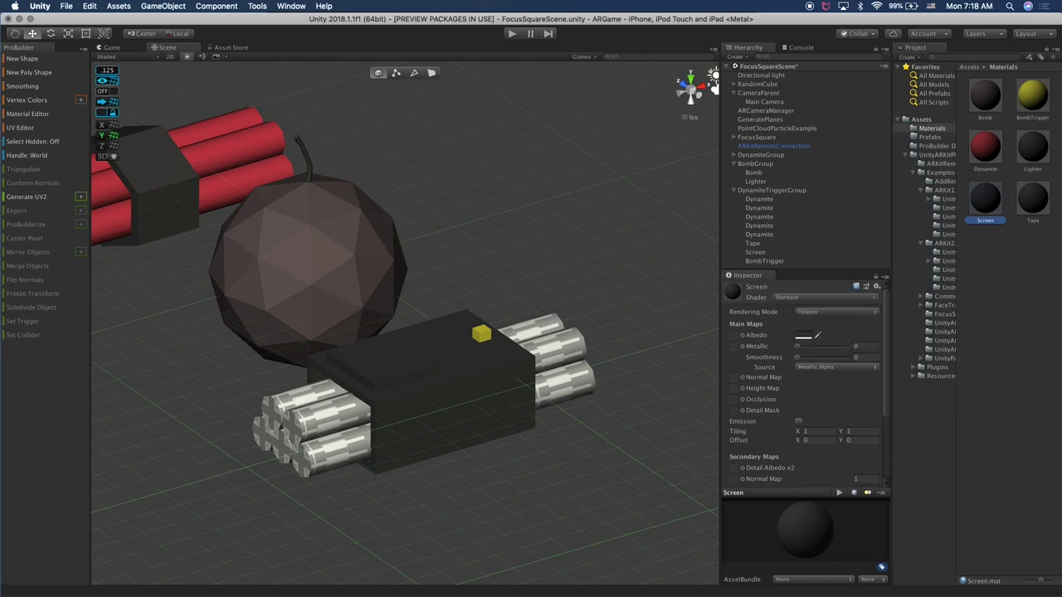
click(801, 336)
drag(710, 403, 693, 407)
alt+click(399, 408)
alt+drag(413, 402, 349, 374)
click(427, 388)
alt+drag(427, 388, 344, 353)
alt+drag(611, 299, 655, 302)
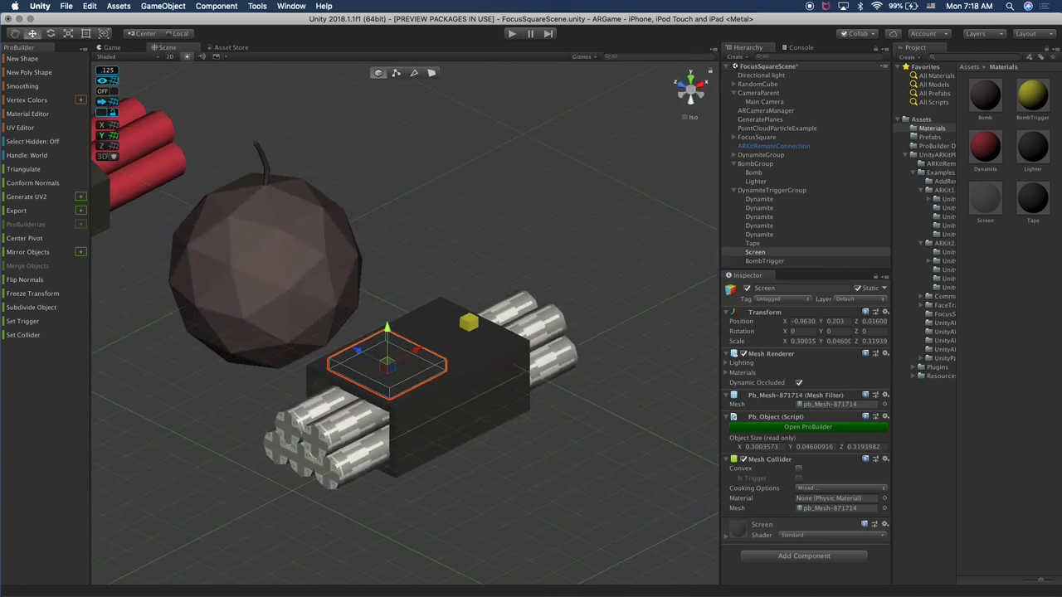
Apply the red Dynamite material to all five Dynamite sticks in DynamiteTriggerGroup
click(562, 332)
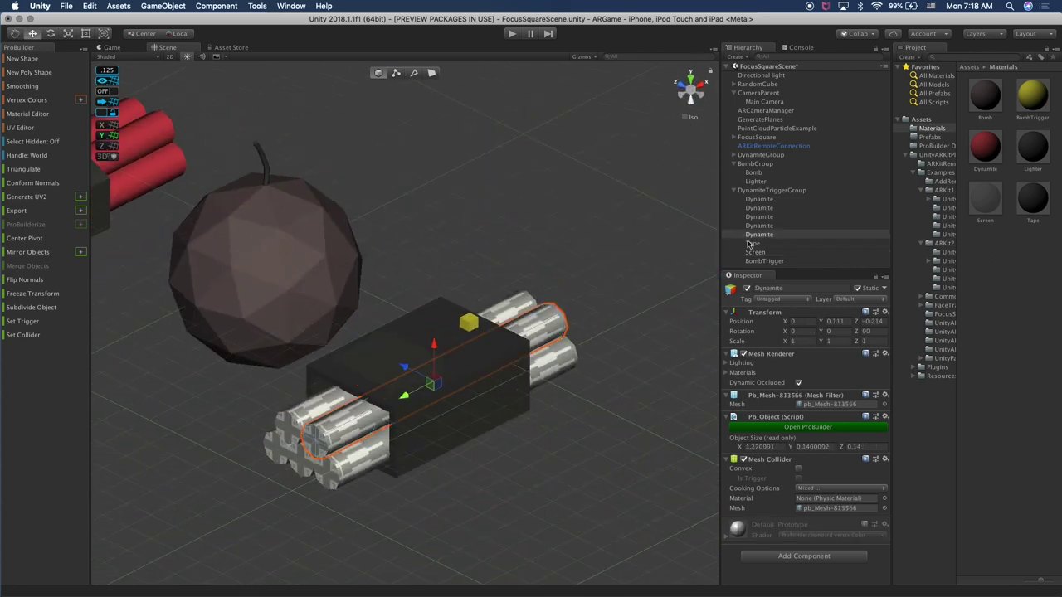
drag(974, 149, 759, 200)
drag(860, 168, 754, 209)
drag(985, 150, 749, 218)
drag(981, 153, 774, 220)
drag(983, 151, 782, 226)
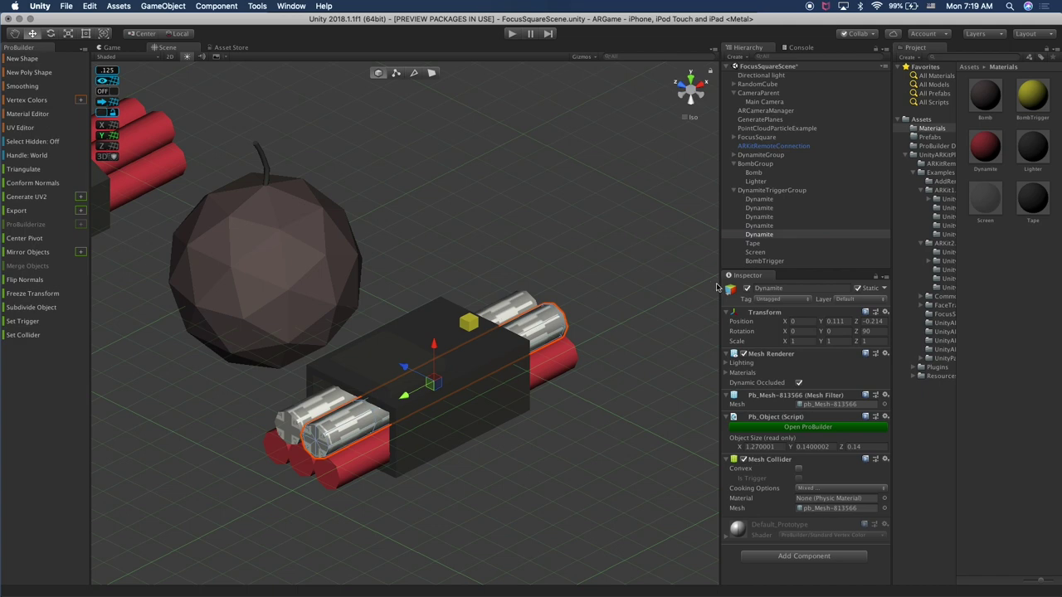
drag(986, 150, 772, 235)
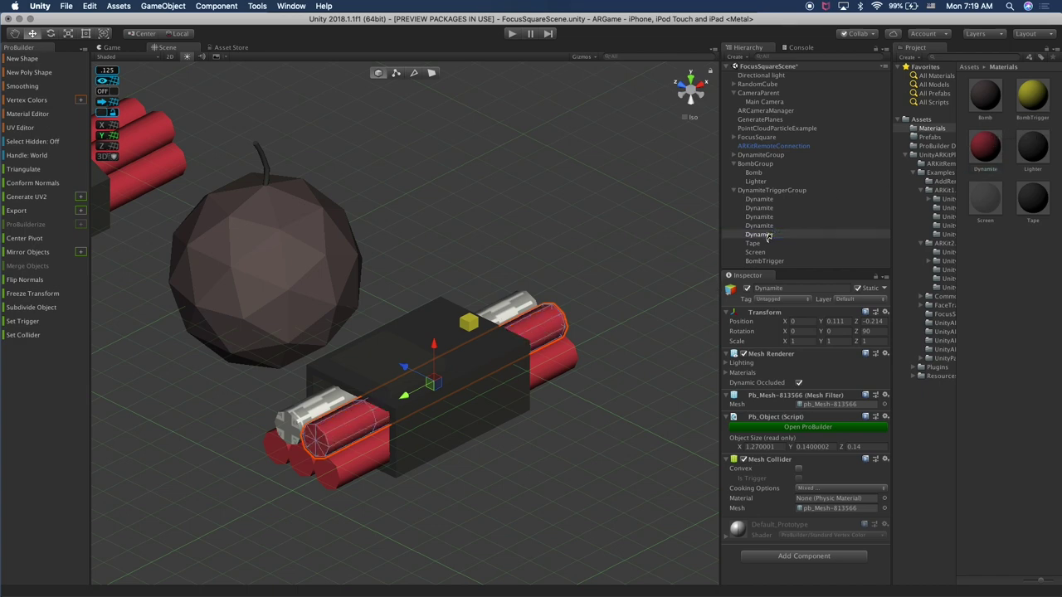
click(771, 225)
drag(996, 150, 786, 221)
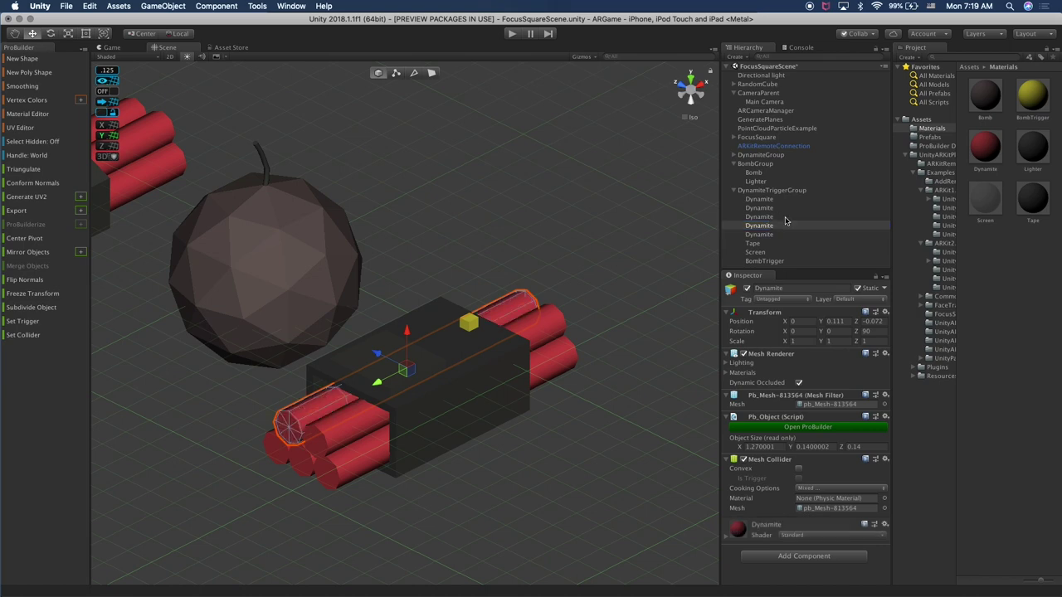
Set the Screen material's albedo color to white (FFFFFF) and raise its alpha to about 132
click(435, 178)
scroll(505, 230, down, 4)
alt+drag(504, 229, 435, 297)
click(406, 342)
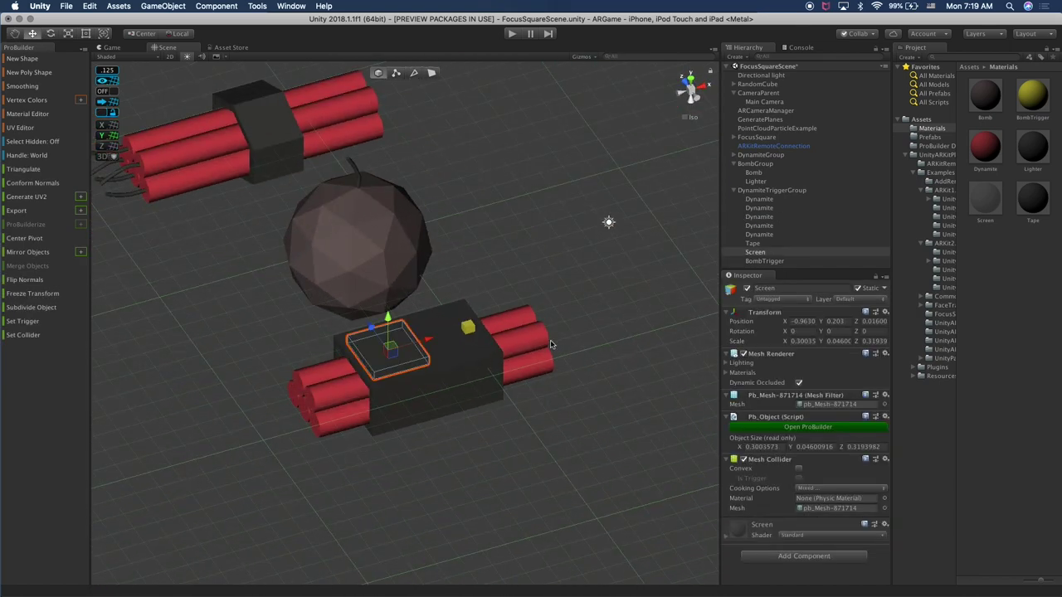
click(749, 537)
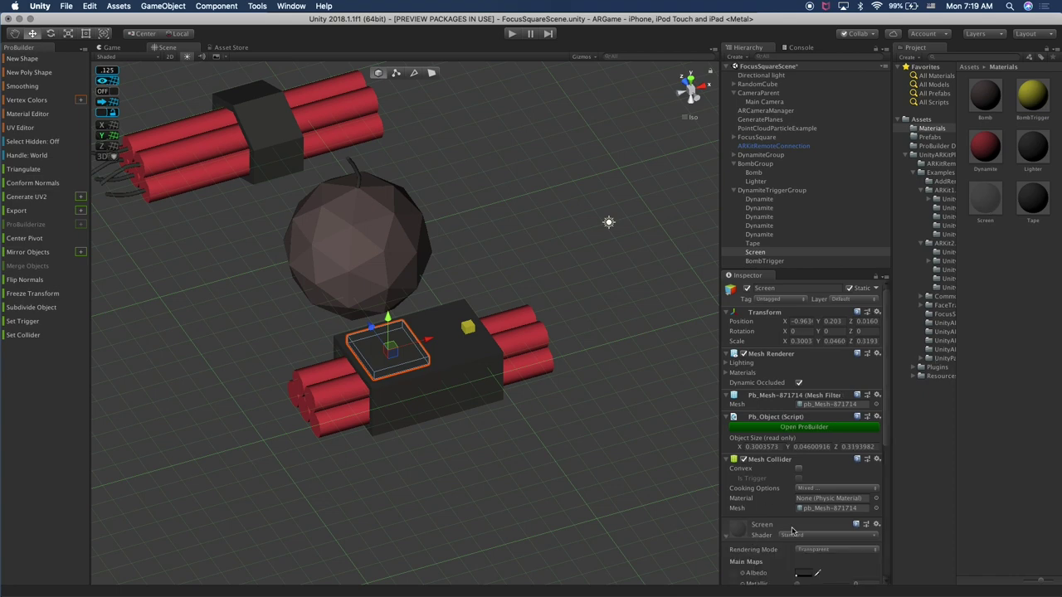
scroll(794, 531, down, 2)
click(798, 530)
drag(702, 296, 702, 241)
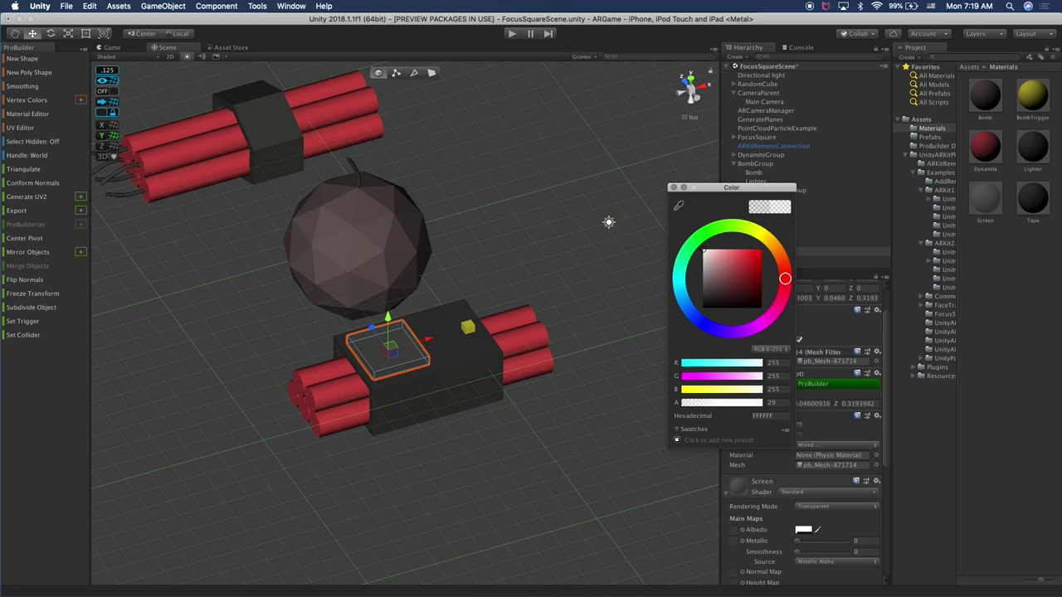
drag(711, 404, 720, 404)
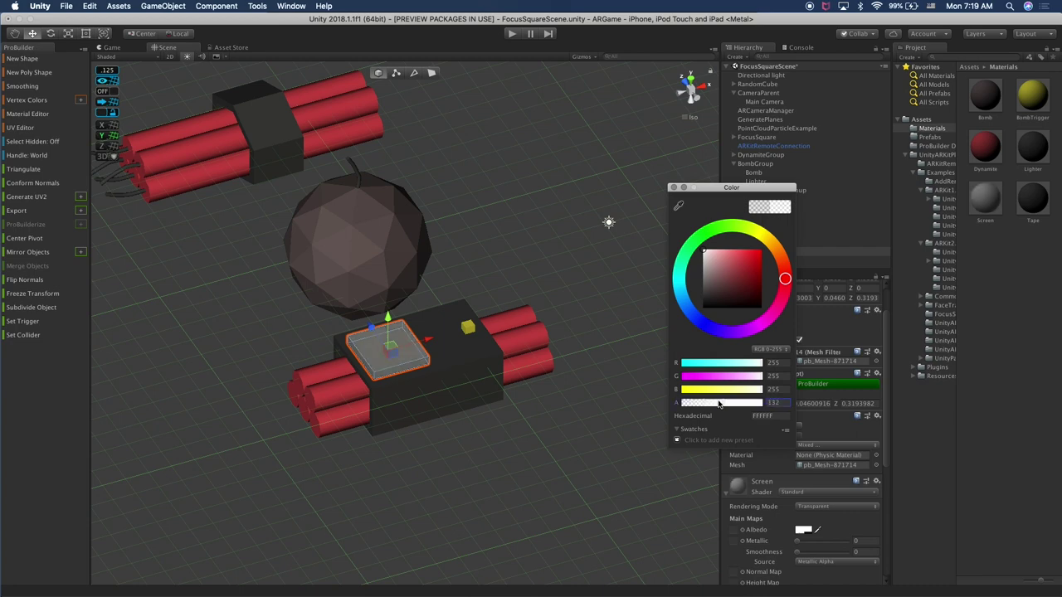
key(Return)
Shrink the Bomb and Lighter together to a Bomb scale of about 0.268 and lower them to a Bomb Y position of about -0.294
click(627, 410)
alt+drag(624, 411, 448, 340)
click(381, 310)
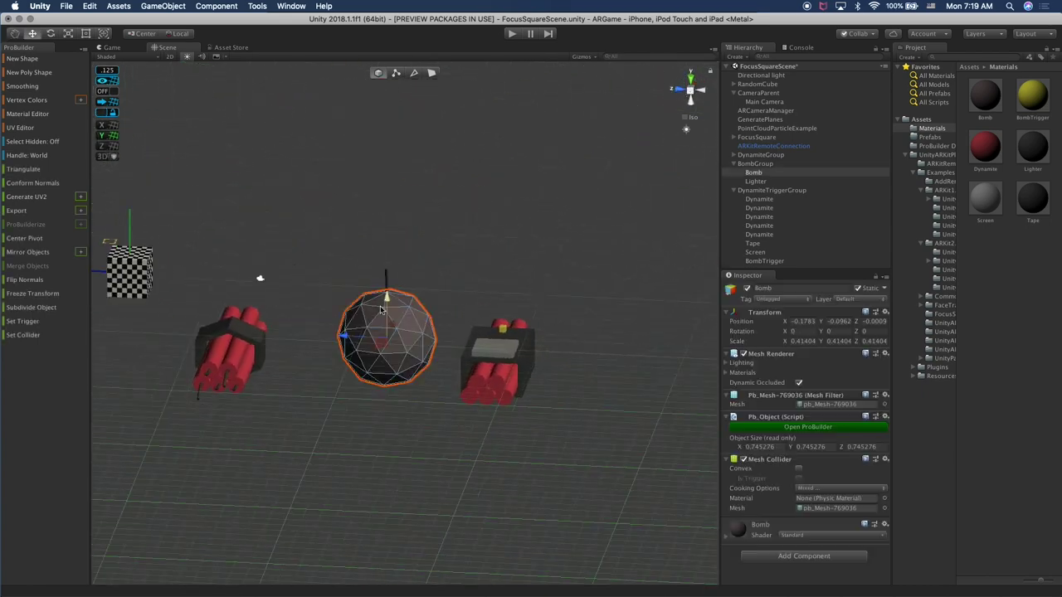
click(759, 163)
click(771, 172)
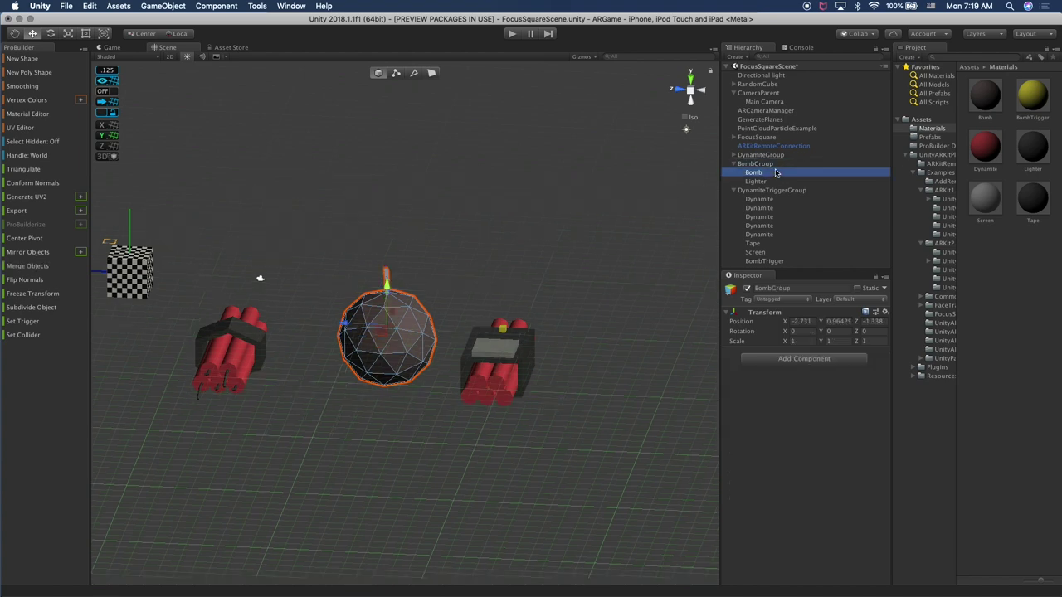
shift+click(768, 181)
key(r)
drag(386, 325, 359, 338)
key(w)
drag(388, 287, 189, 380)
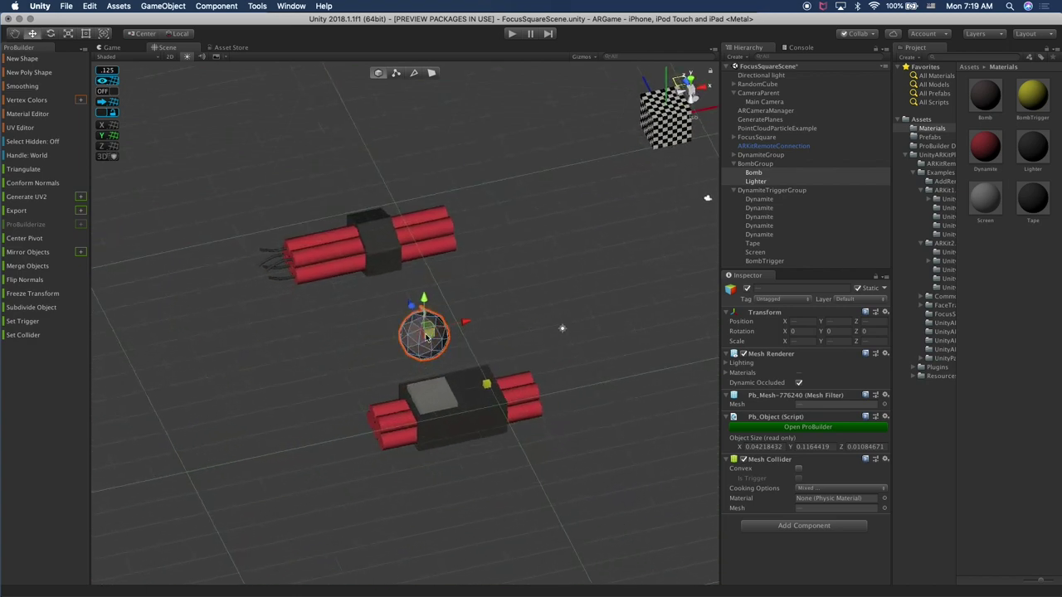
alt+drag(322, 394, 430, 290)
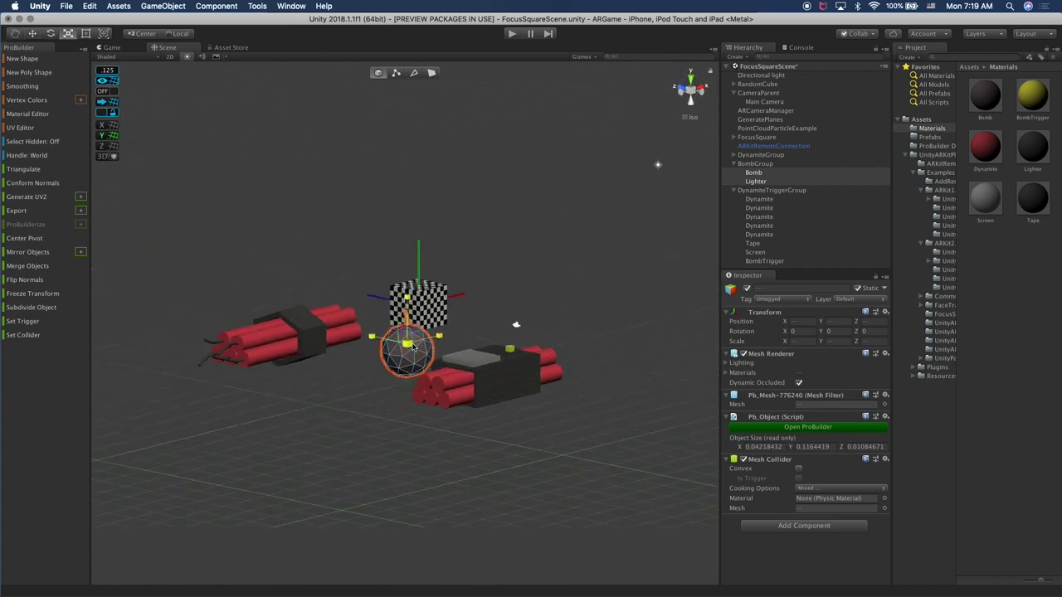
alt+drag(370, 336, 548, 318)
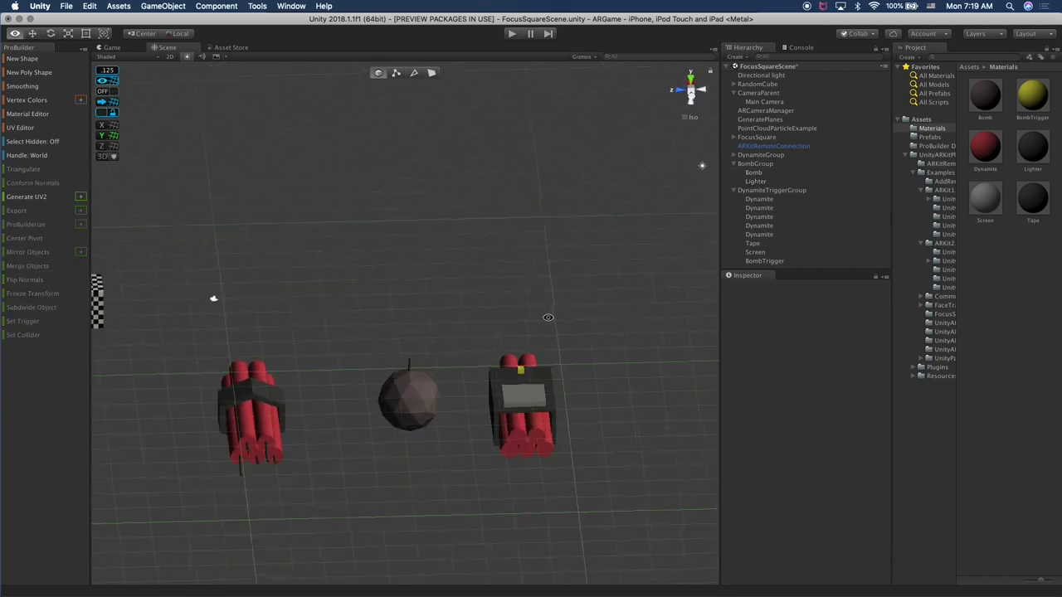
Undo the Bomb's sideways move and reapply the Bomb material to it
click(433, 399)
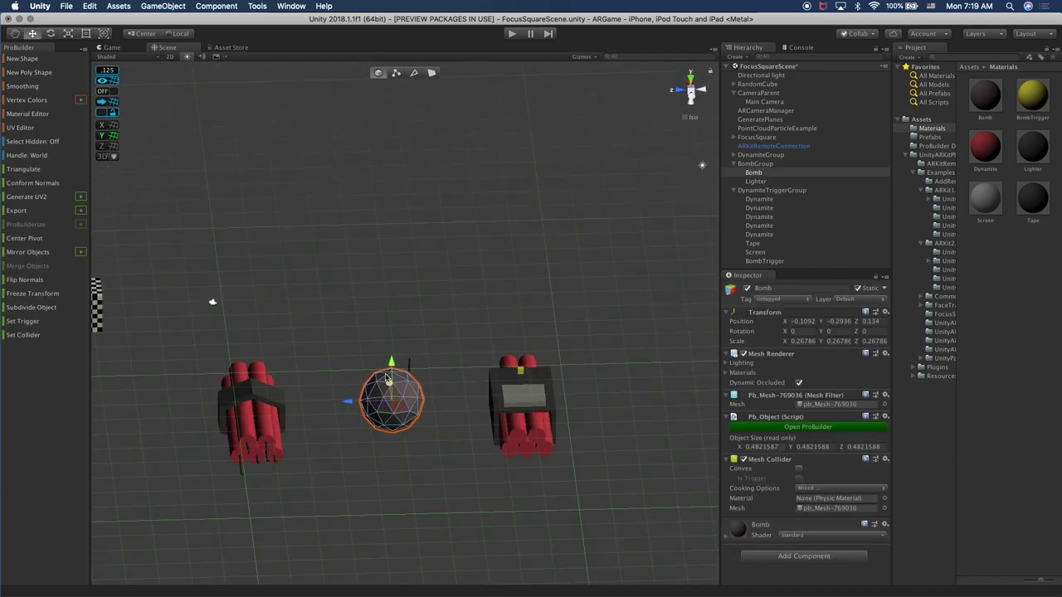
key(super+z)
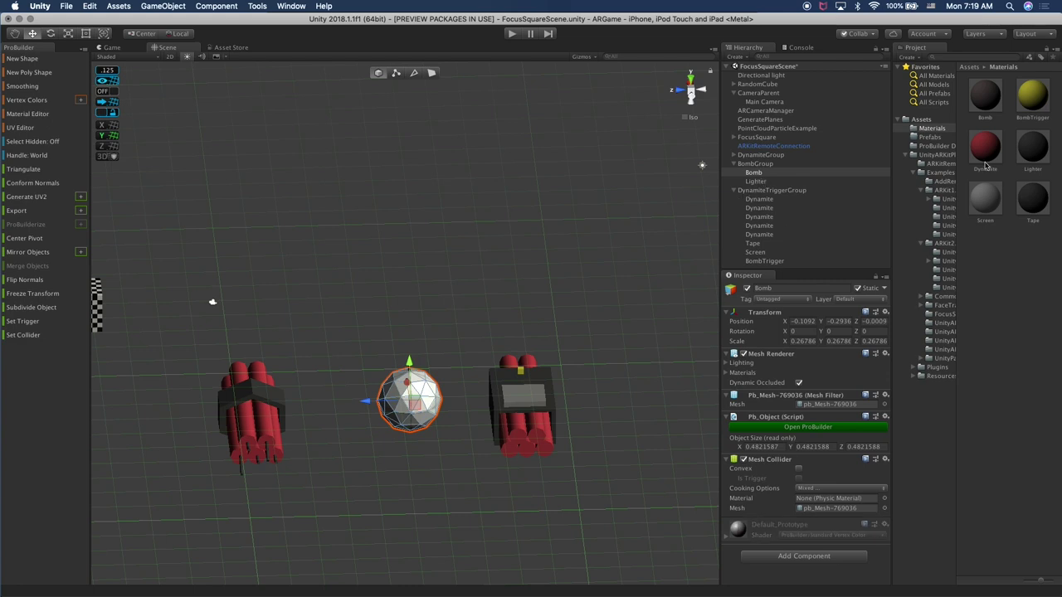
drag(988, 115, 758, 174)
alt+drag(539, 321, 413, 323)
click(412, 324)
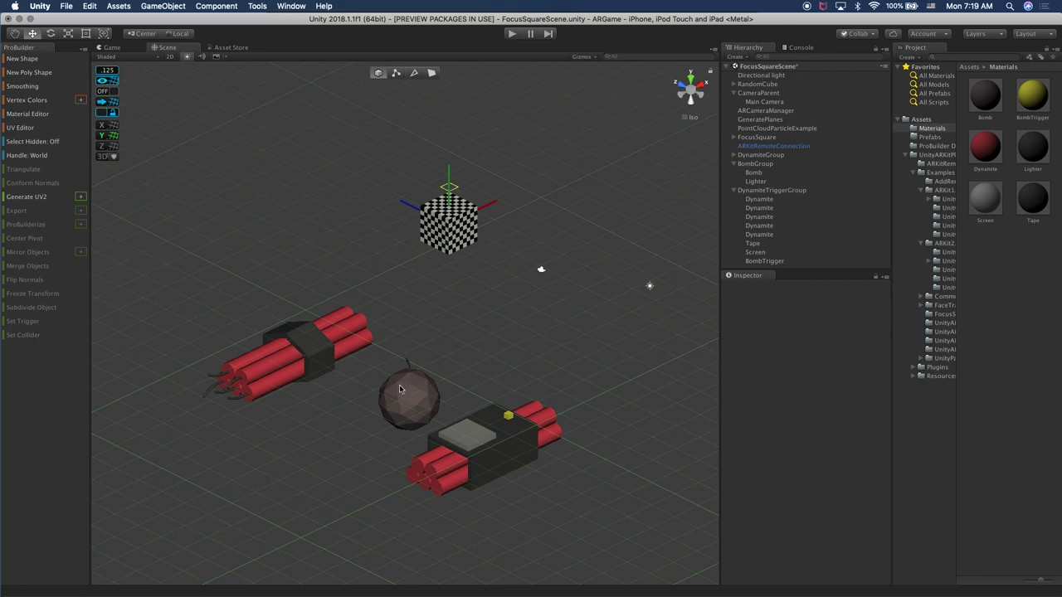
Examine the two dynamite bundles and the bomb from several angles, comparing their sizes and placement
click(419, 396)
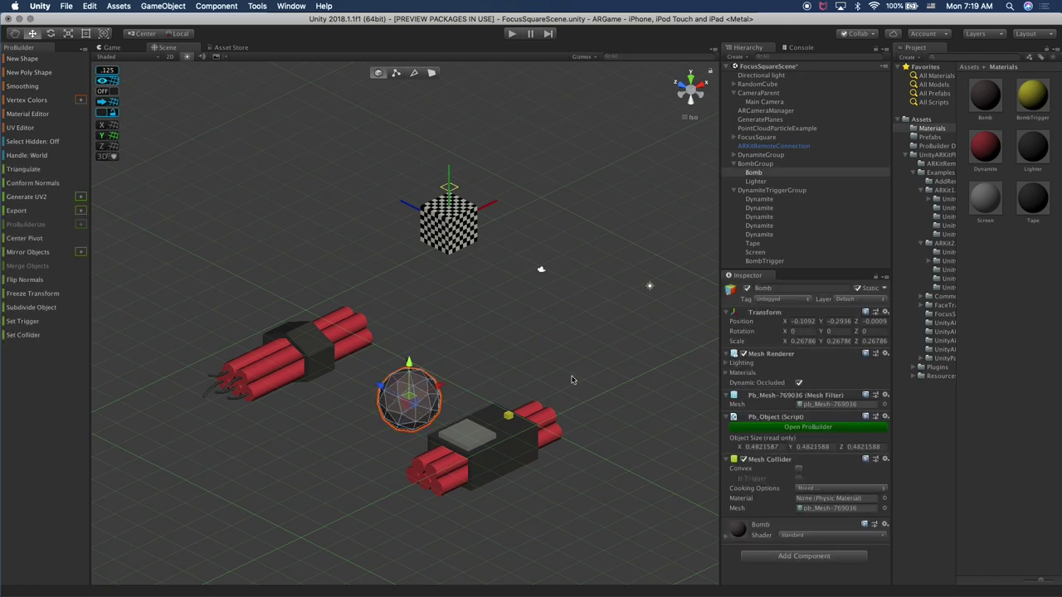
click(771, 165)
alt+drag(570, 304, 470, 336)
alt+drag(404, 359, 248, 404)
click(458, 424)
alt+drag(458, 424, 441, 401)
click(353, 444)
alt+drag(396, 429, 501, 419)
alt+drag(411, 341, 499, 173)
alt+drag(449, 475, 349, 379)
Change the Bomb material's albedo color to a neutral gray without the reddish tint
click(398, 379)
alt+drag(469, 365, 362, 341)
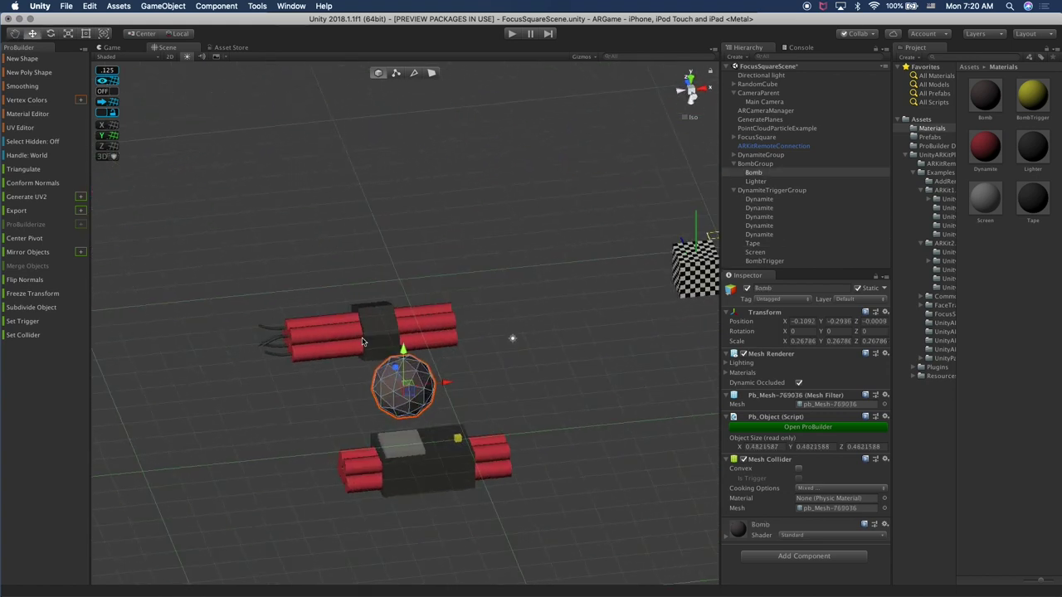
click(769, 526)
scroll(802, 513, down, 2)
click(803, 502)
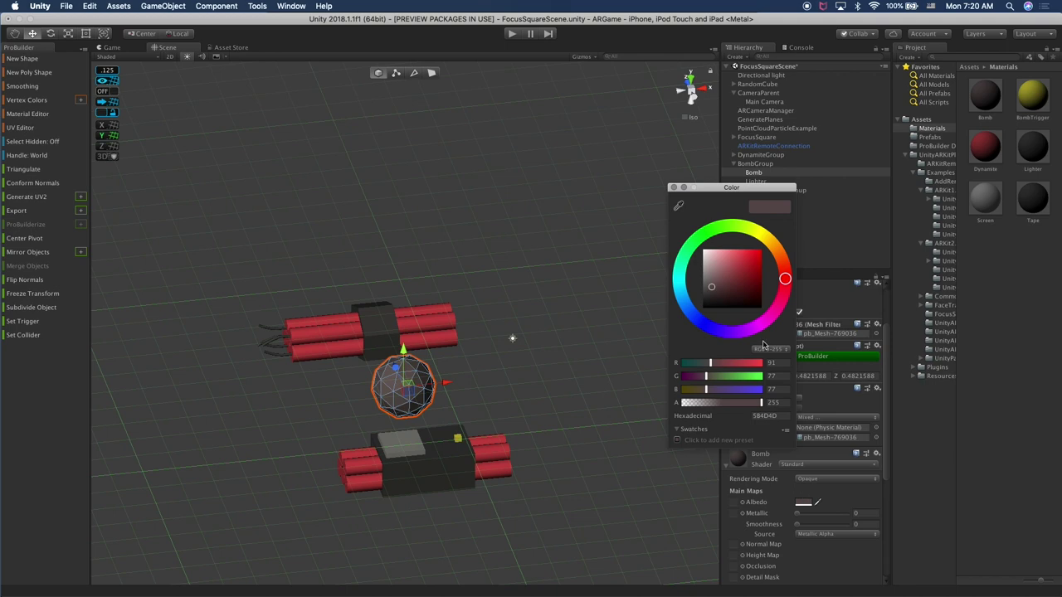
drag(711, 279, 696, 282)
click(580, 276)
click(581, 276)
Enlarge the Bomb and its Lighter together so the bomb stands taller than the dynamite bundles
alt+drag(581, 275, 513, 323)
click(409, 369)
shift+click(735, 179)
key(r)
drag(400, 380, 487, 335)
click(454, 353)
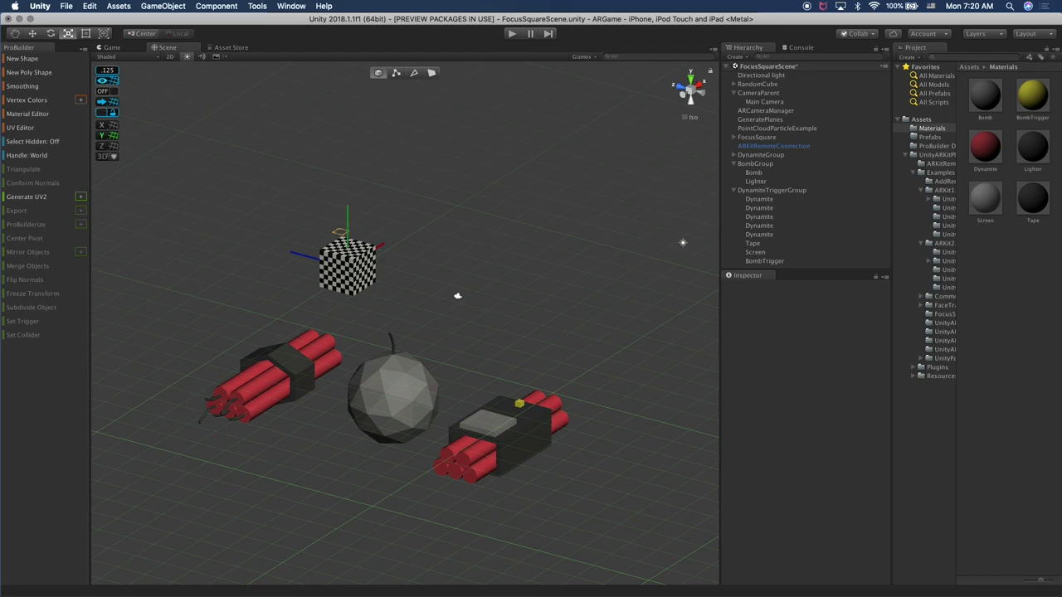
View the three explosives from several sides and collapse BombGroup and DynamiteTriggerGroup in the hierarchy
alt+drag(494, 386, 208, 376)
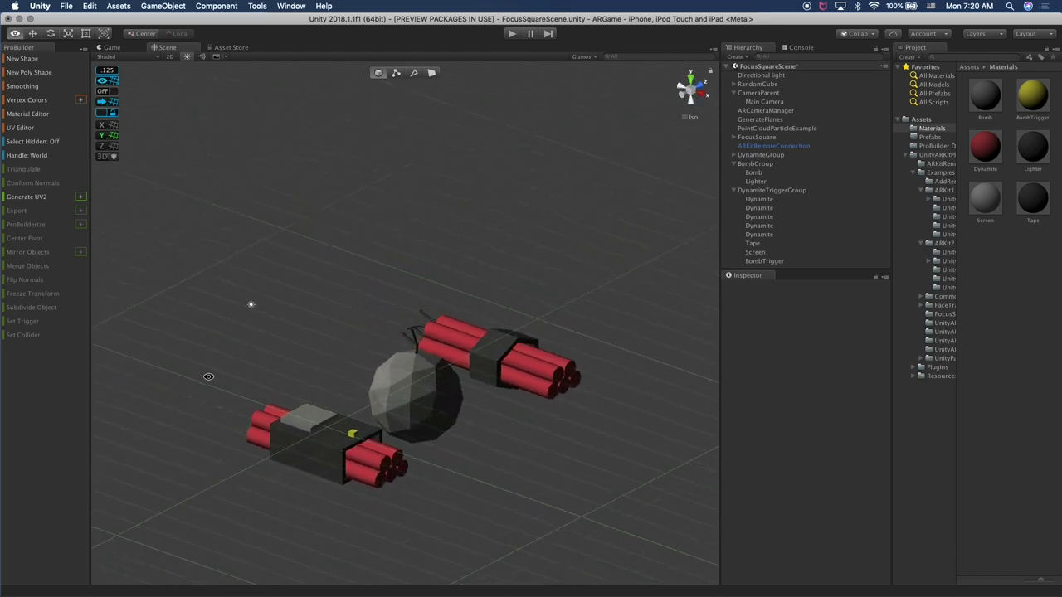
alt+drag(257, 369, 479, 387)
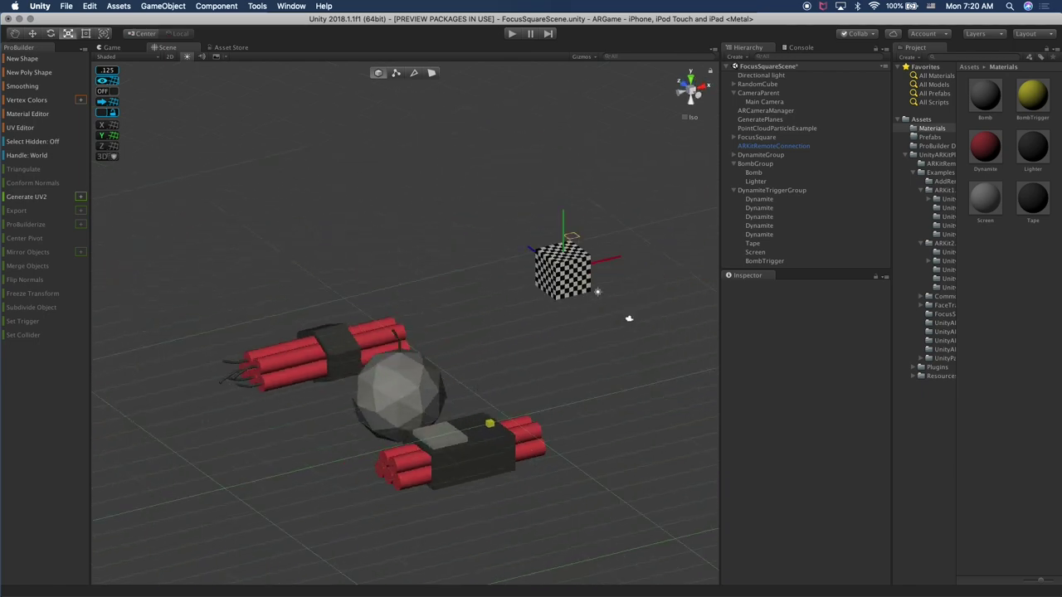
alt+drag(628, 315, 168, 327)
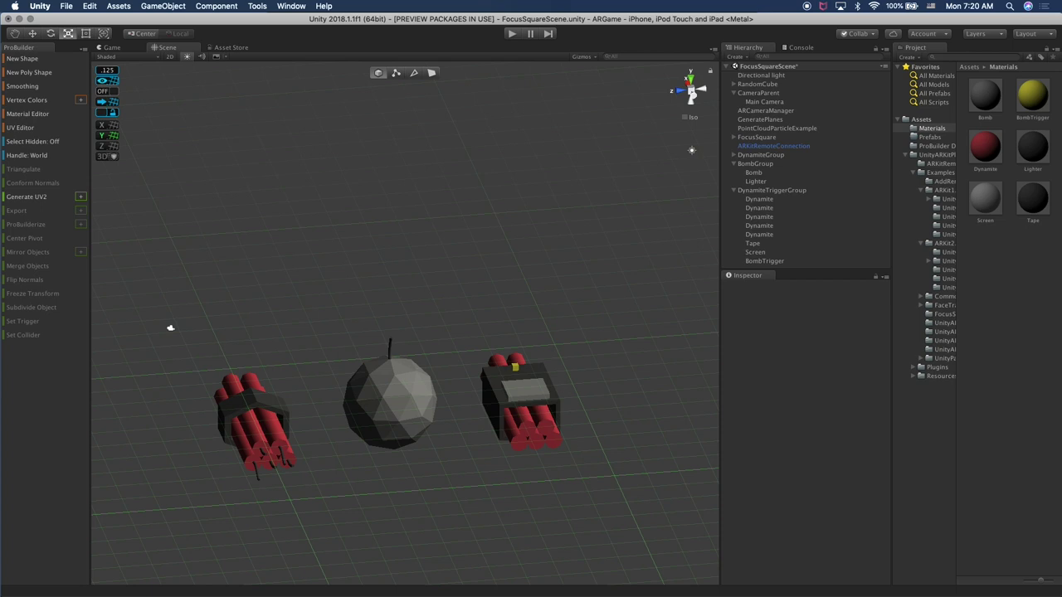
click(734, 164)
click(733, 172)
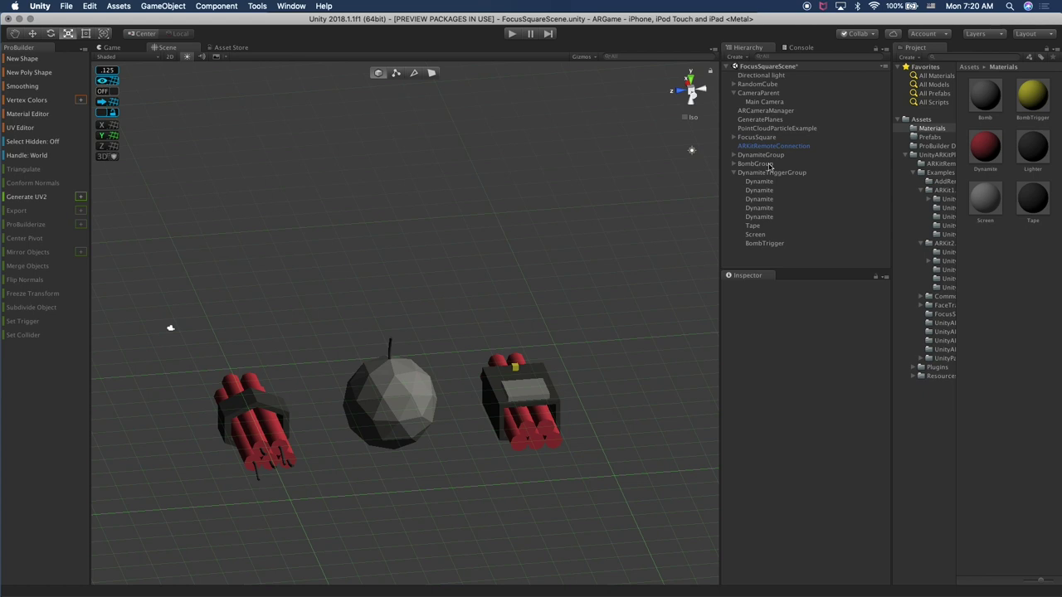
click(732, 172)
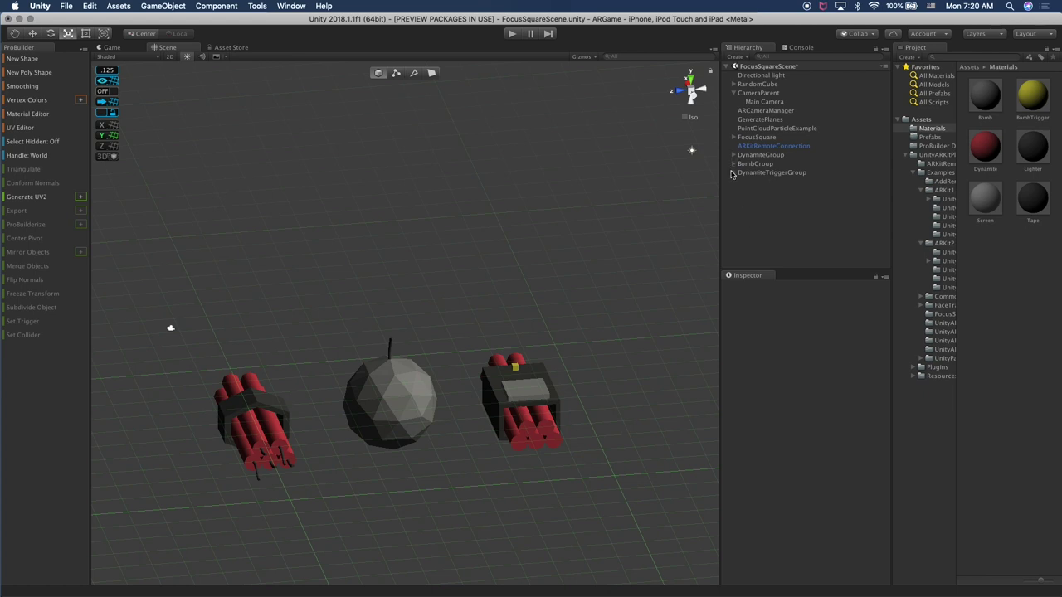
Create prefabs from DynamiteGroup, BombGroup and DynamiteTriggerGroup, using the Prefabs folder as the destination
click(929, 137)
click(905, 155)
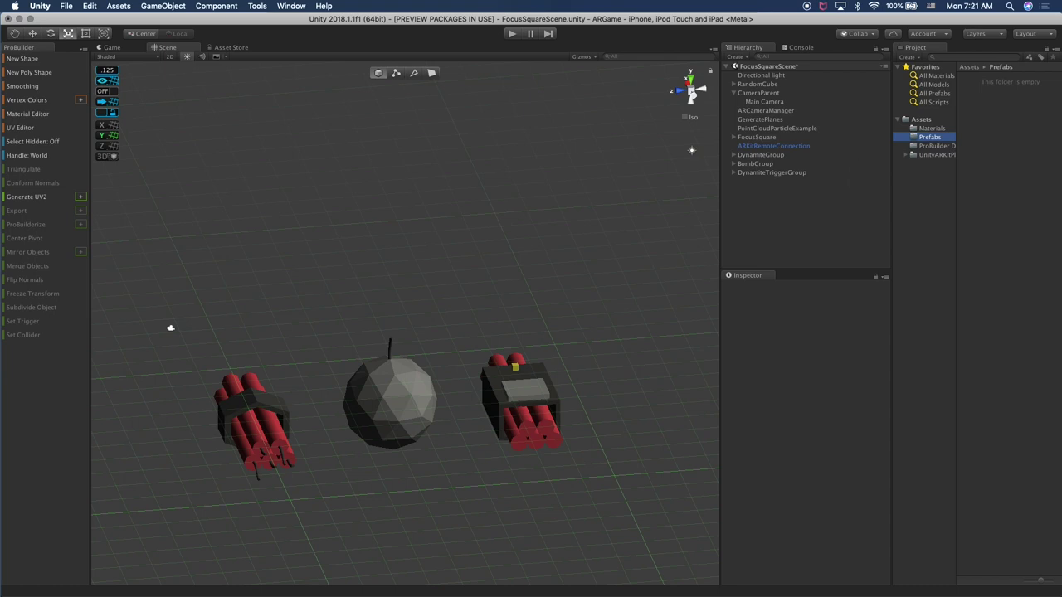
drag(767, 157, 922, 138)
drag(750, 166, 921, 137)
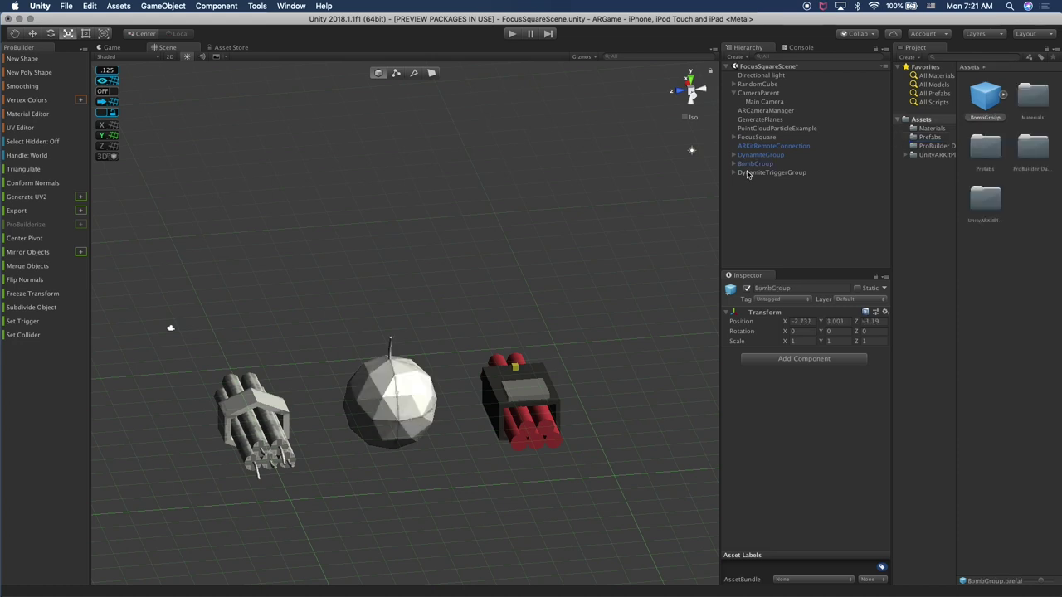
drag(748, 174, 927, 143)
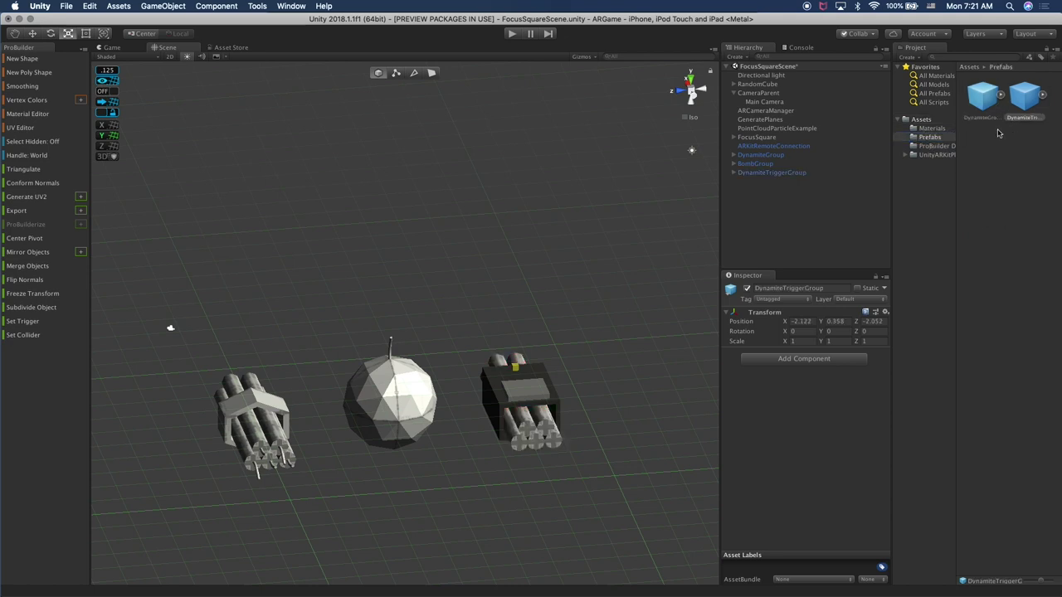
Move the BombGroup prefab from the Assets root into the Prefabs folder
click(930, 127)
click(920, 118)
drag(985, 95, 932, 138)
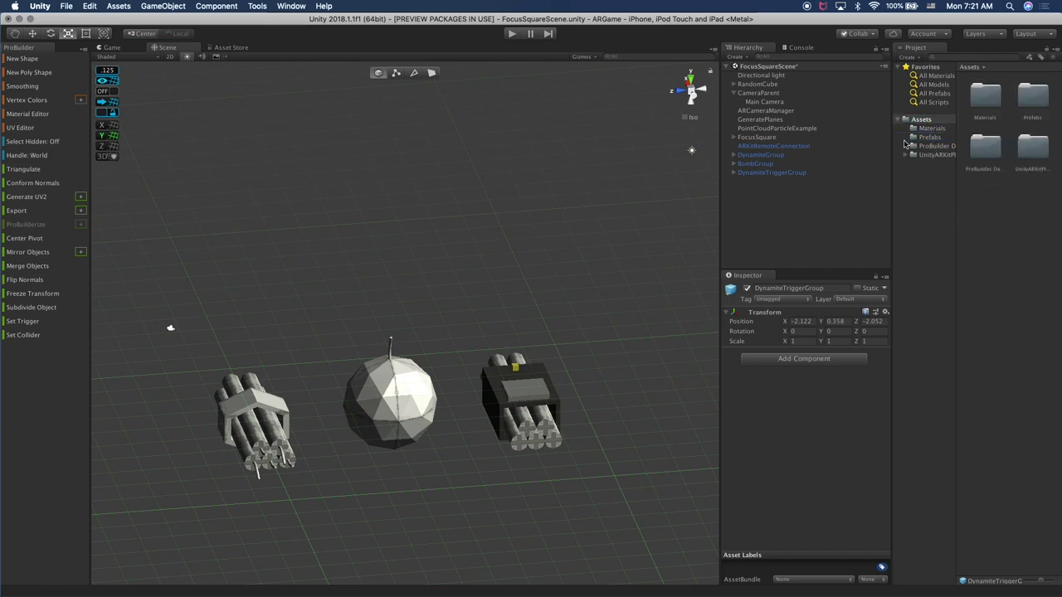
Reapply the red Dynamite material to four of the five sticks in DynamiteGroup
alt+drag(601, 313, 647, 304)
click(734, 155)
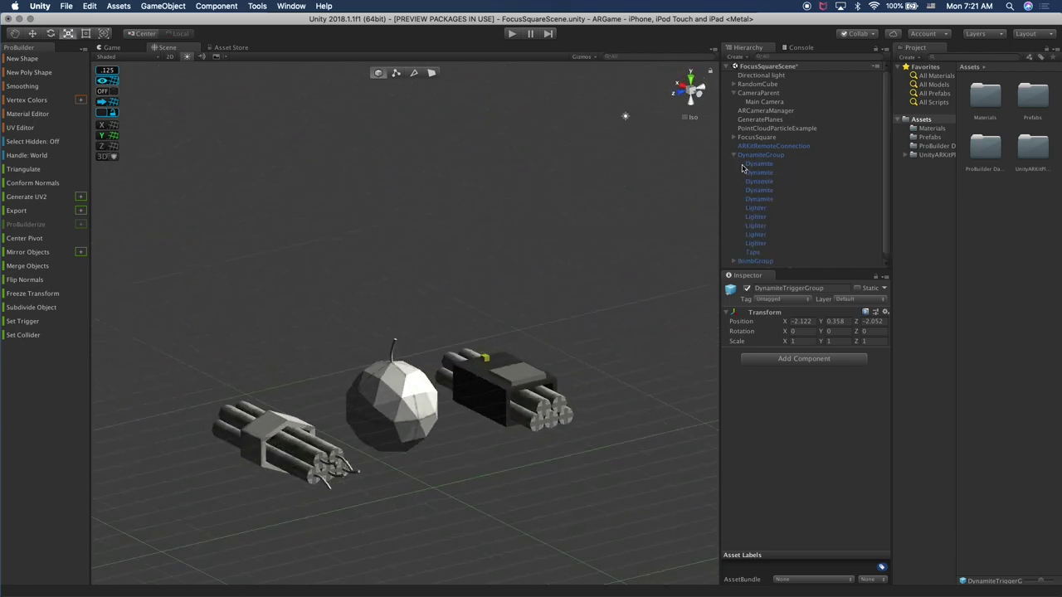
click(754, 164)
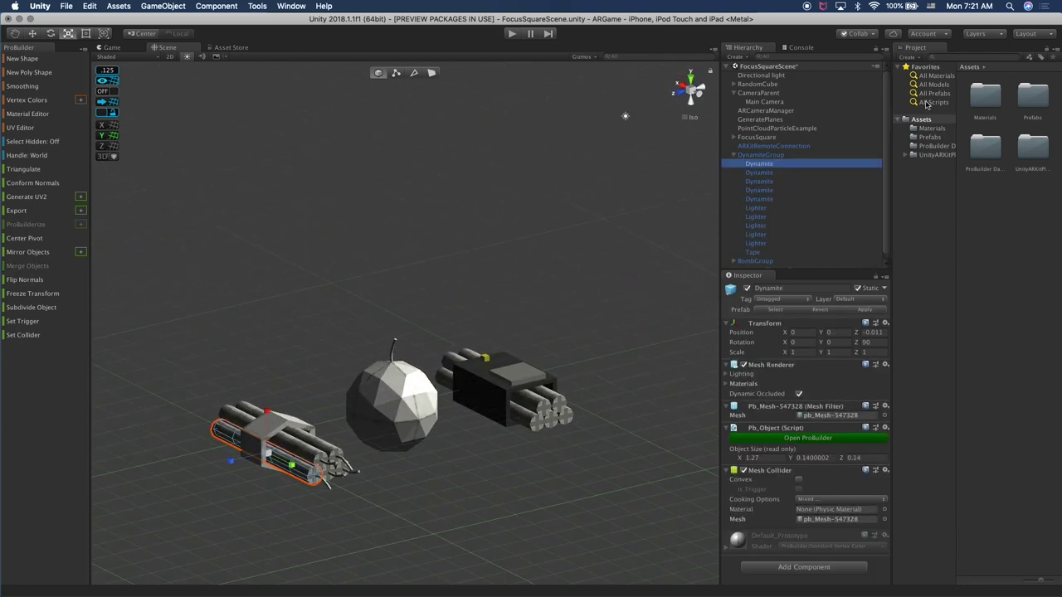
click(929, 129)
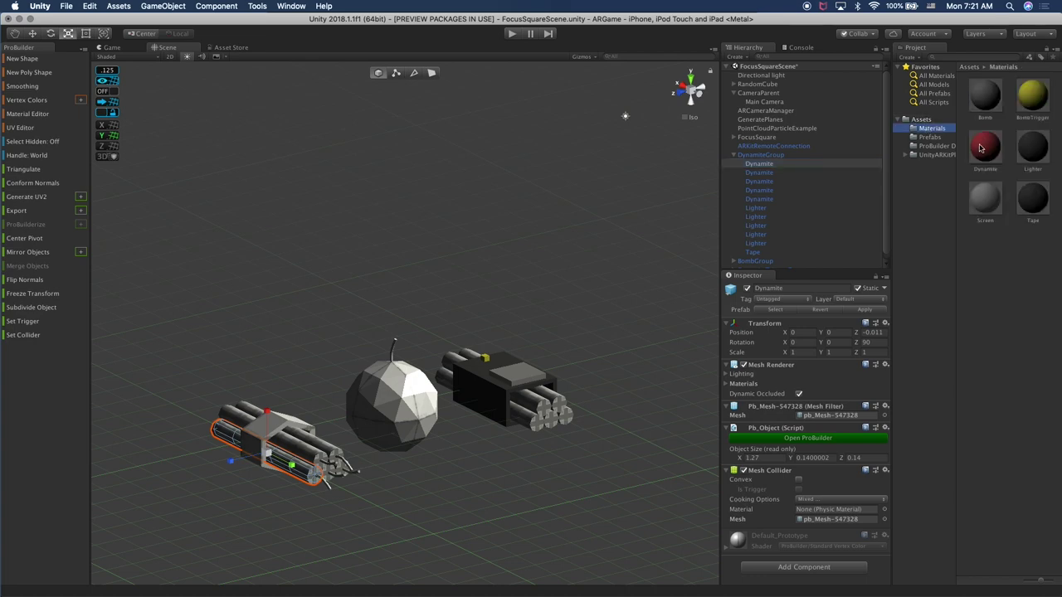
drag(985, 148, 299, 440)
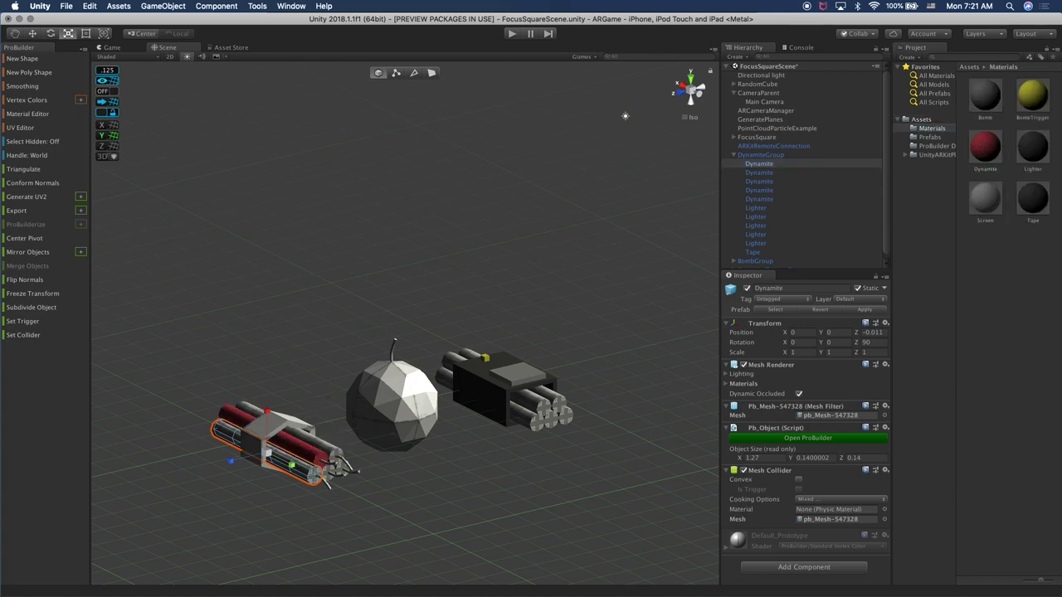
key(f)
middle_drag(386, 428, 325, 481)
scroll(325, 481, up, 5)
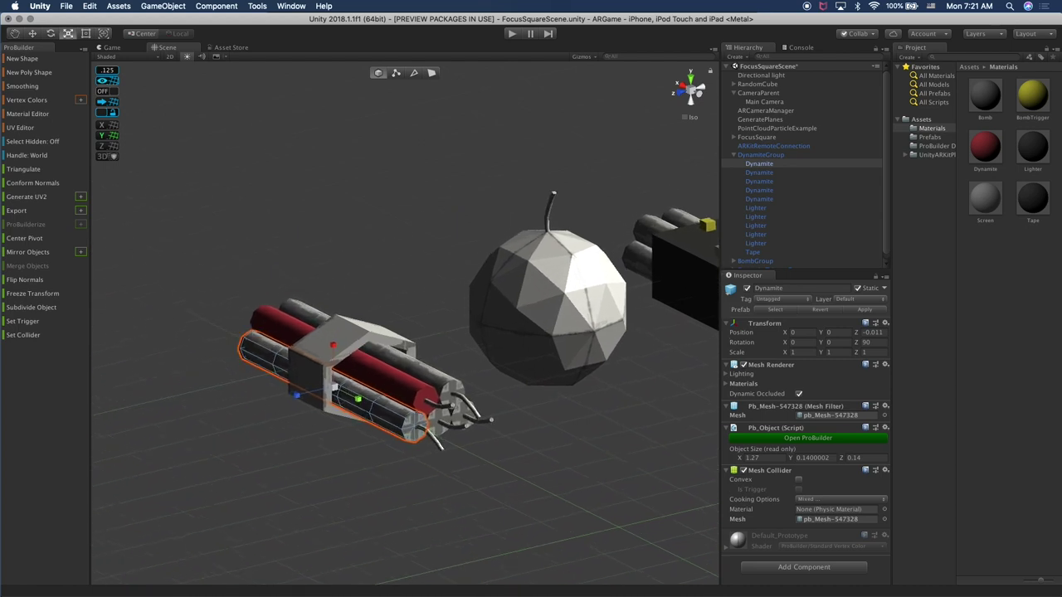
drag(985, 149, 848, 175)
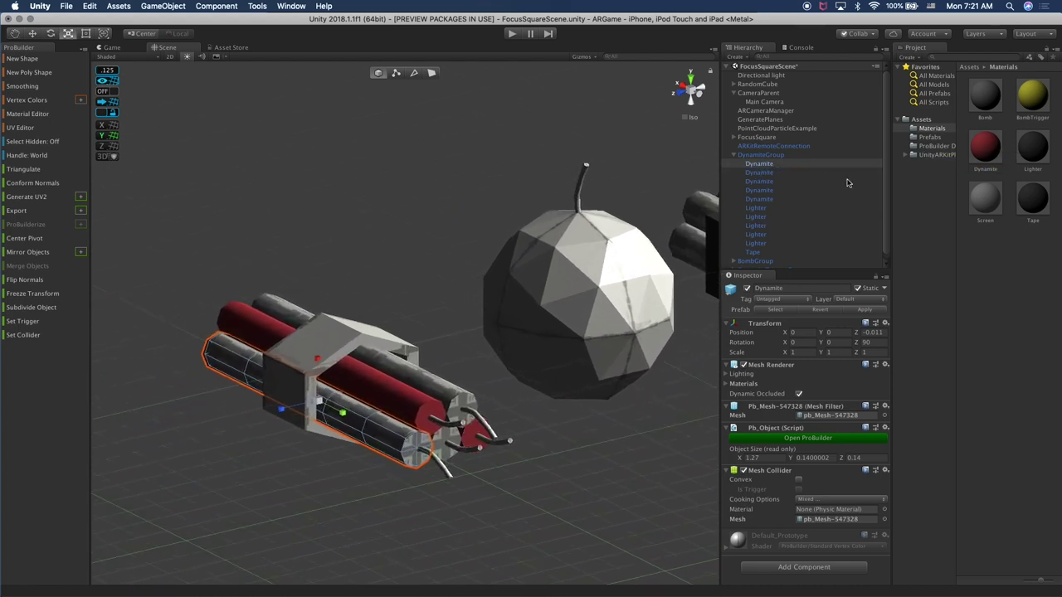
drag(925, 157, 755, 182)
drag(978, 152, 754, 191)
drag(864, 176, 762, 202)
Check DynamiteGroup's sticks one by one and apply the Dynamite material to the first stick in the group
click(768, 196)
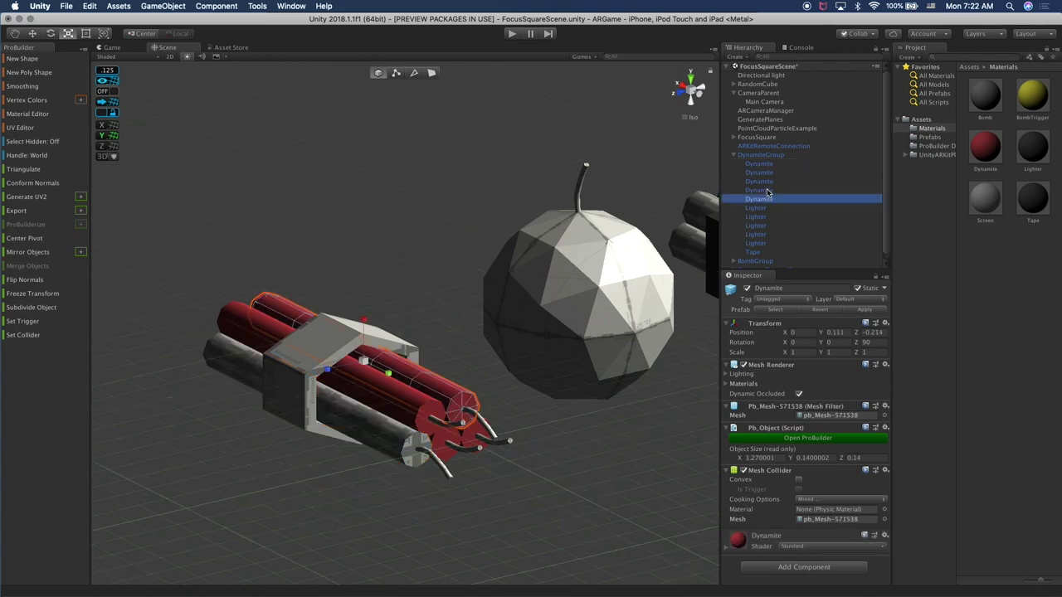
click(767, 191)
key(Up)
key(Up)
key(Up)
key(Down)
key(Down)
key(Down)
key(Down)
key(Down)
key(Up)
key(Up)
key(Up)
key(Up)
key(Up)
drag(976, 140, 773, 165)
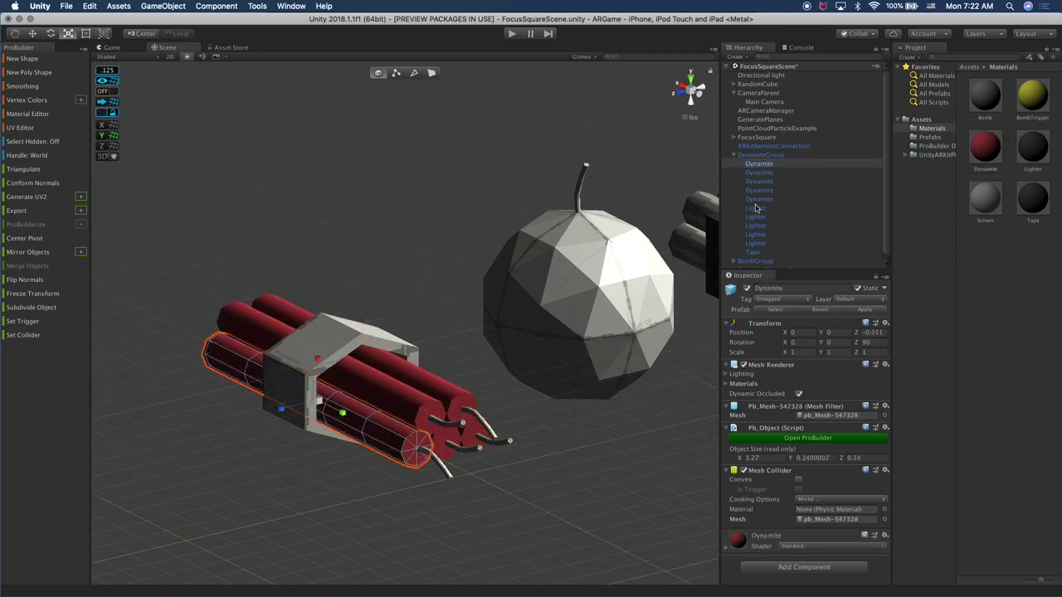
Reapply the Lighter material to the fuses and the Tape material to the tape of DynamiteGroup
drag(1018, 149, 762, 226)
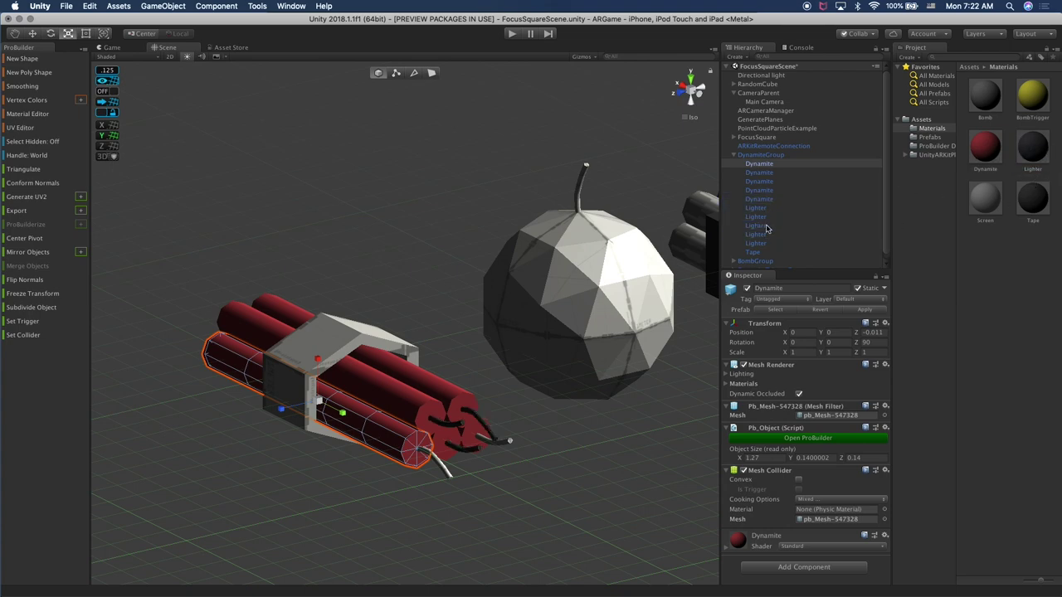
drag(1041, 172, 761, 235)
drag(1044, 156, 755, 243)
drag(1032, 203, 755, 253)
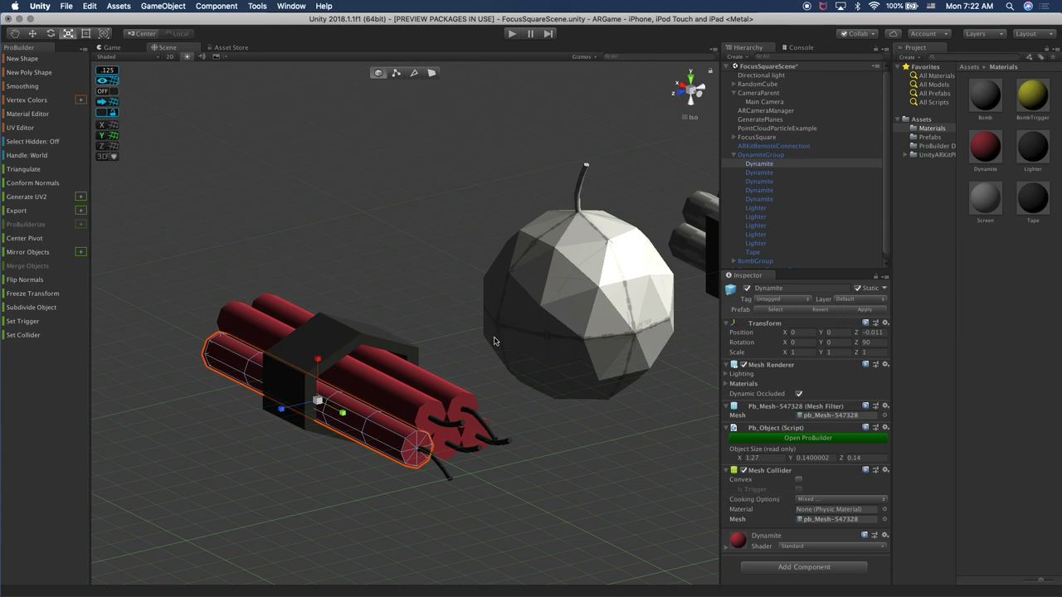
Reapply the Lighter material to BombGroup's fuse and the Bomb material to its bomb
click(443, 311)
middle_drag(478, 282, 324, 318)
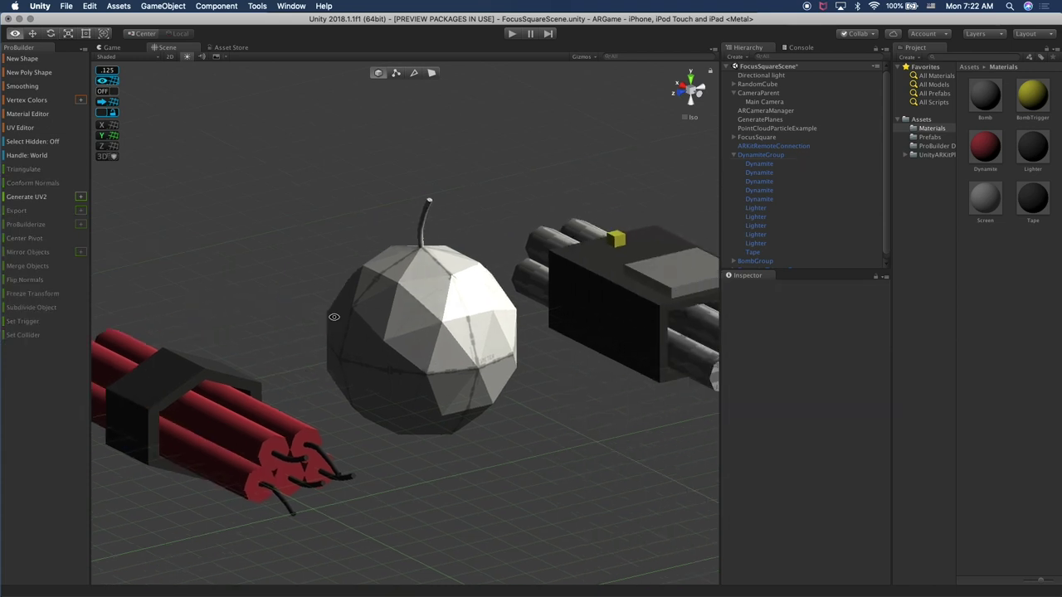
click(417, 316)
click(1033, 149)
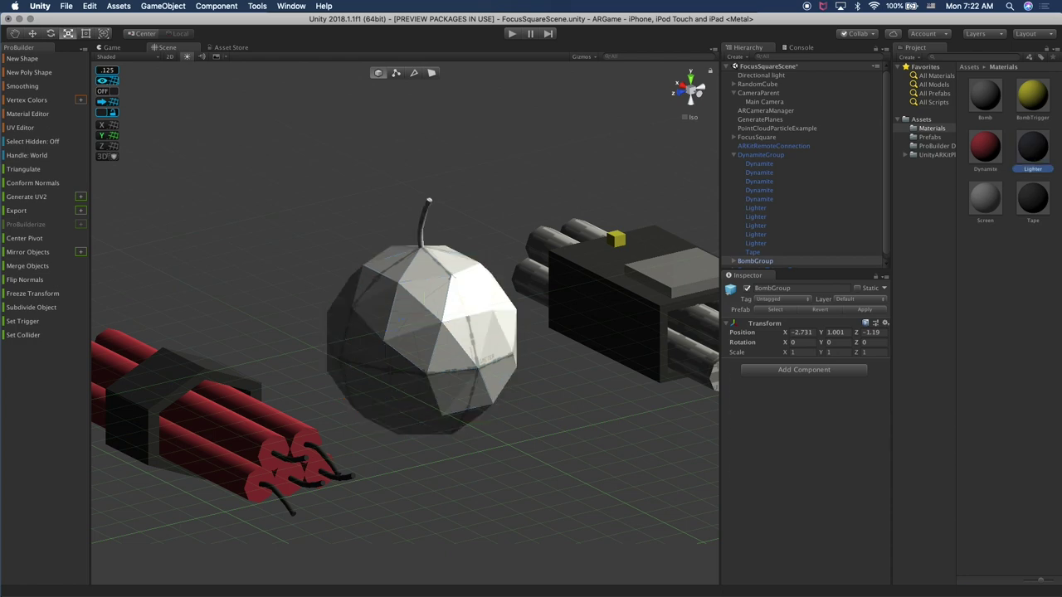
scroll(809, 222, down, 2)
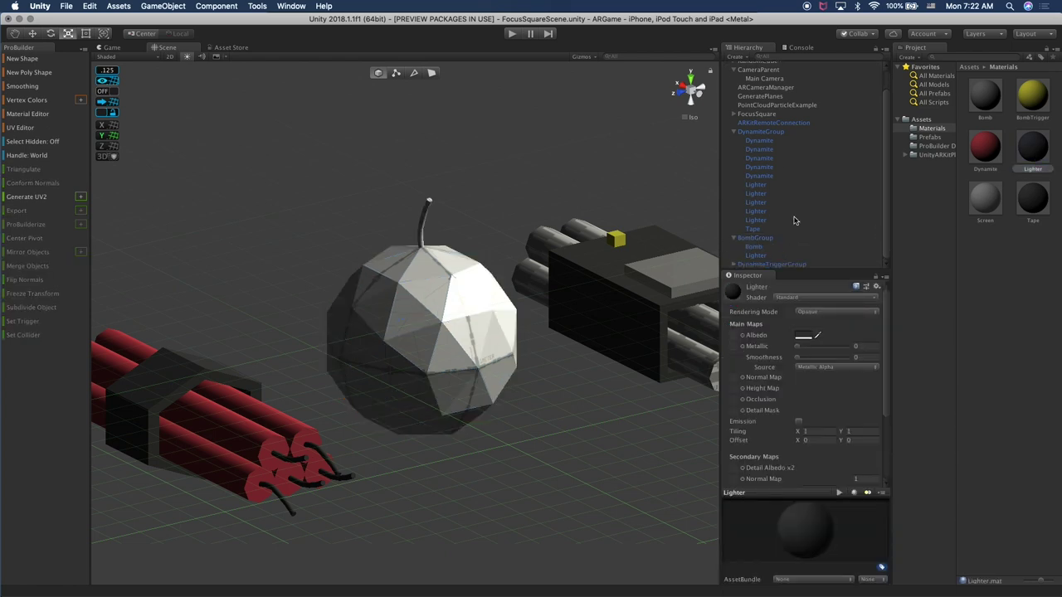
drag(1033, 154, 761, 258)
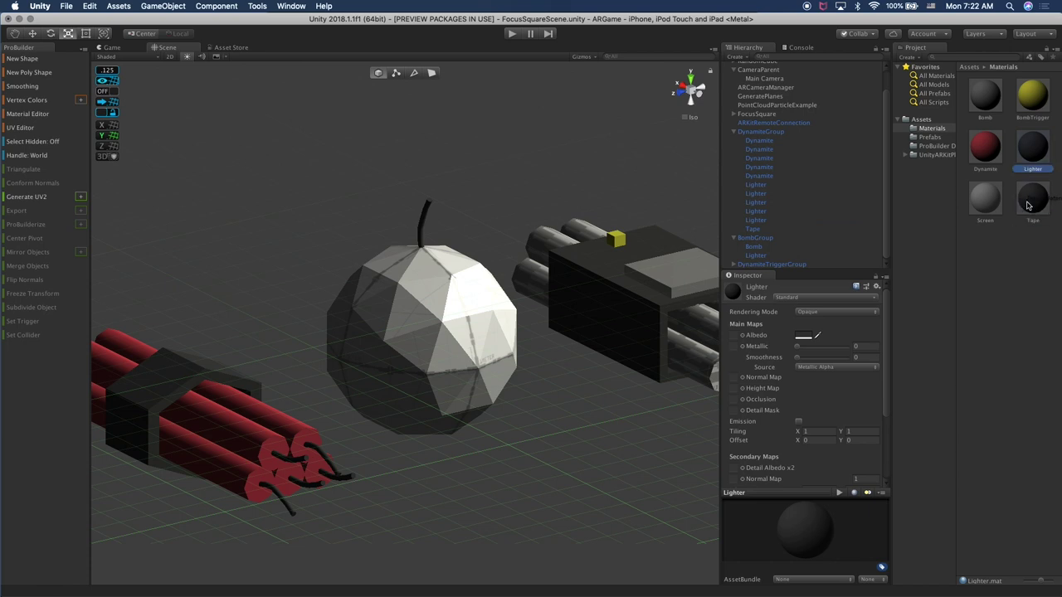
drag(985, 98, 755, 246)
Reapply the Dynamite material to all five sticks of DynamiteTriggerGroup
alt+drag(500, 274, 701, 287)
key(q)
drag(572, 315, 391, 317)
middle_drag(390, 318, 377, 331)
click(438, 382)
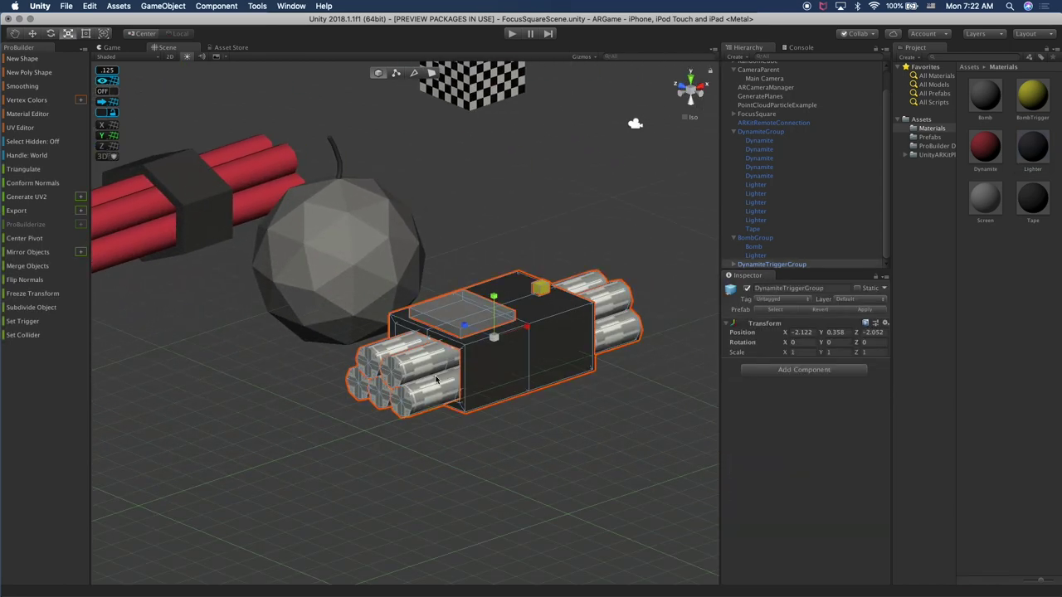
click(733, 266)
scroll(755, 232, down, 3)
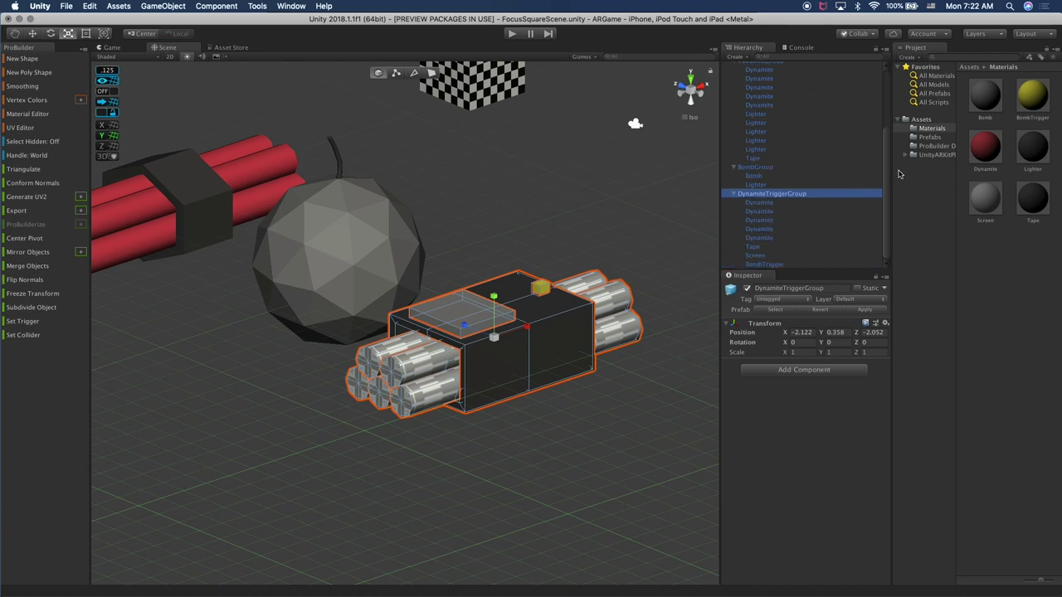
drag(767, 199, 357, 383)
drag(1000, 152, 796, 211)
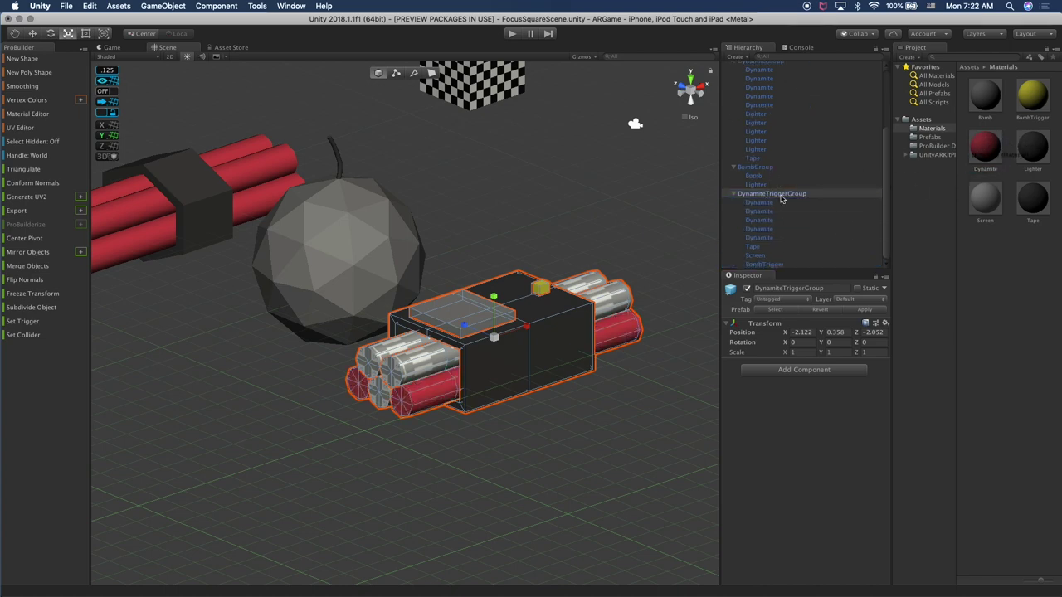
drag(985, 148, 768, 234)
drag(987, 148, 761, 238)
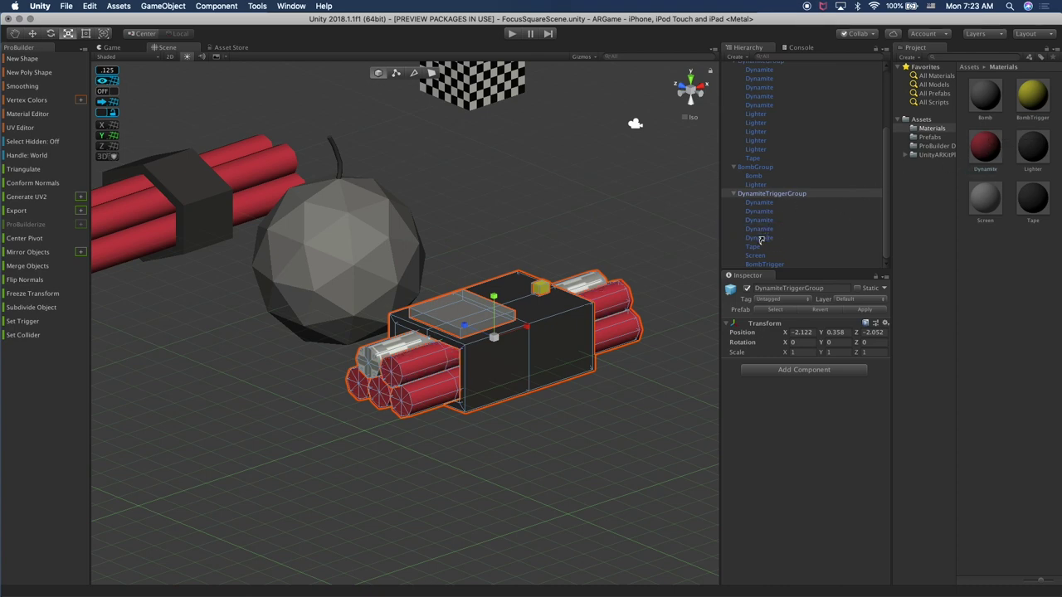
drag(992, 151, 766, 234)
drag(983, 150, 755, 232)
Examine the recolored explosives from both sides and check which prefabs the Prefabs folder contains
click(564, 201)
alt+drag(539, 213, 512, 315)
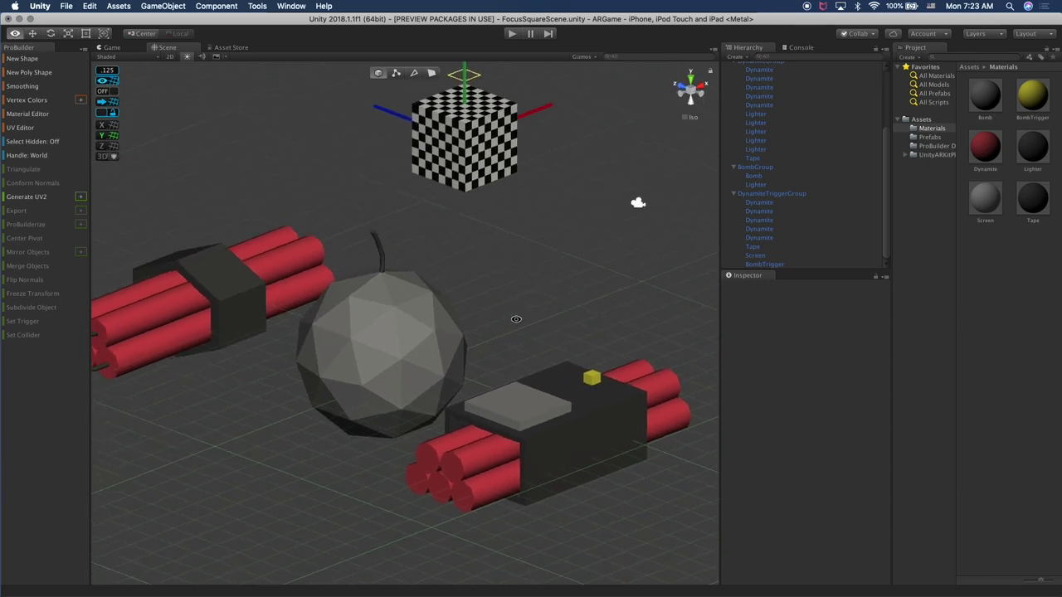
click(925, 137)
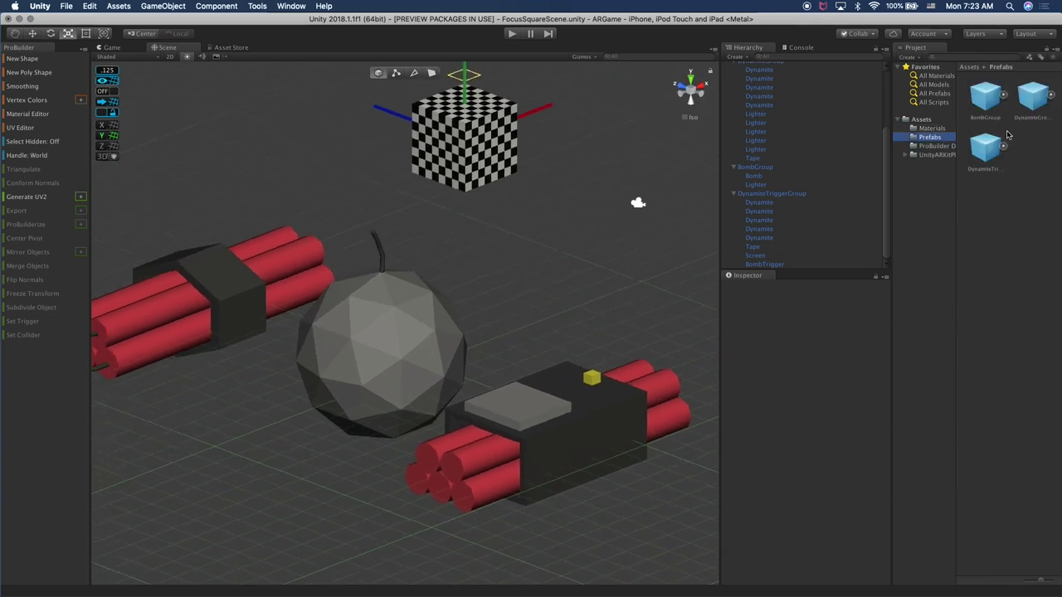
click(931, 128)
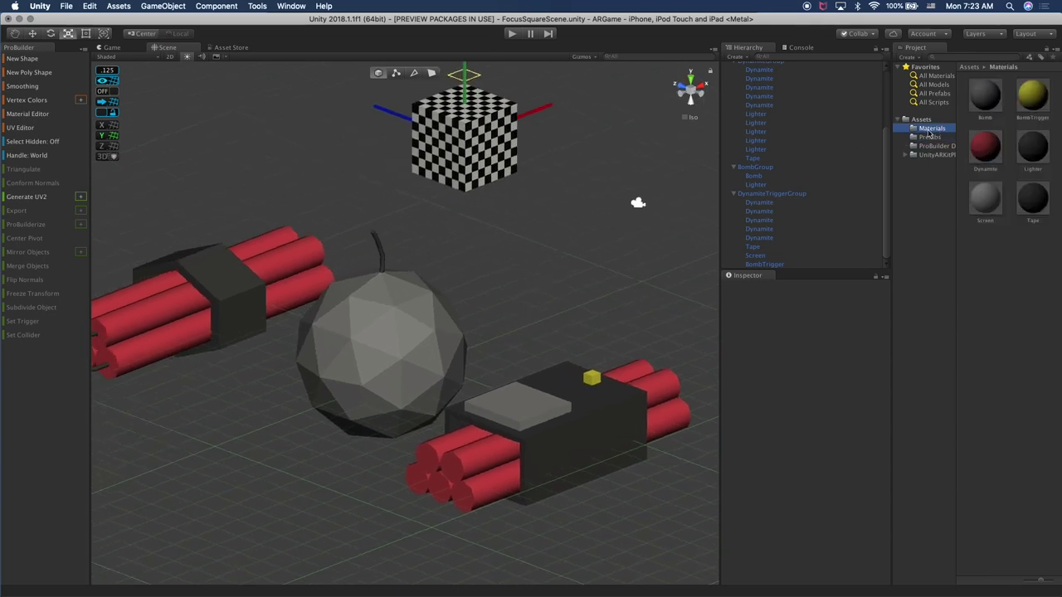
scroll(554, 282, down, 6)
alt+drag(554, 282, 398, 277)
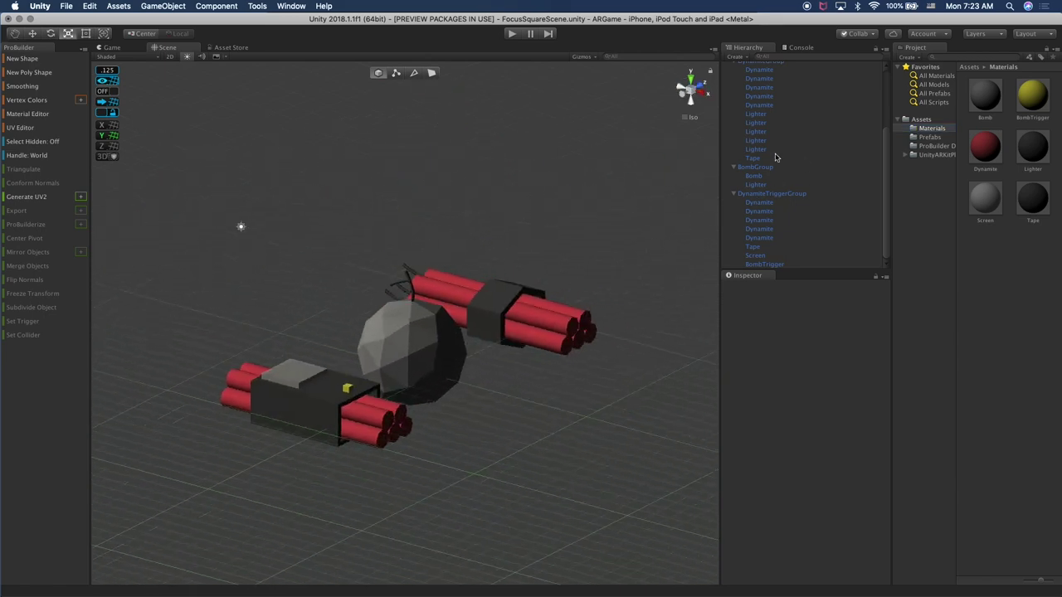
Collapse DynamiteGroup, BombGroup and DynamiteTriggerGroup in the hierarchy
click(780, 141)
scroll(779, 139, up, 5)
click(734, 155)
click(733, 163)
click(734, 172)
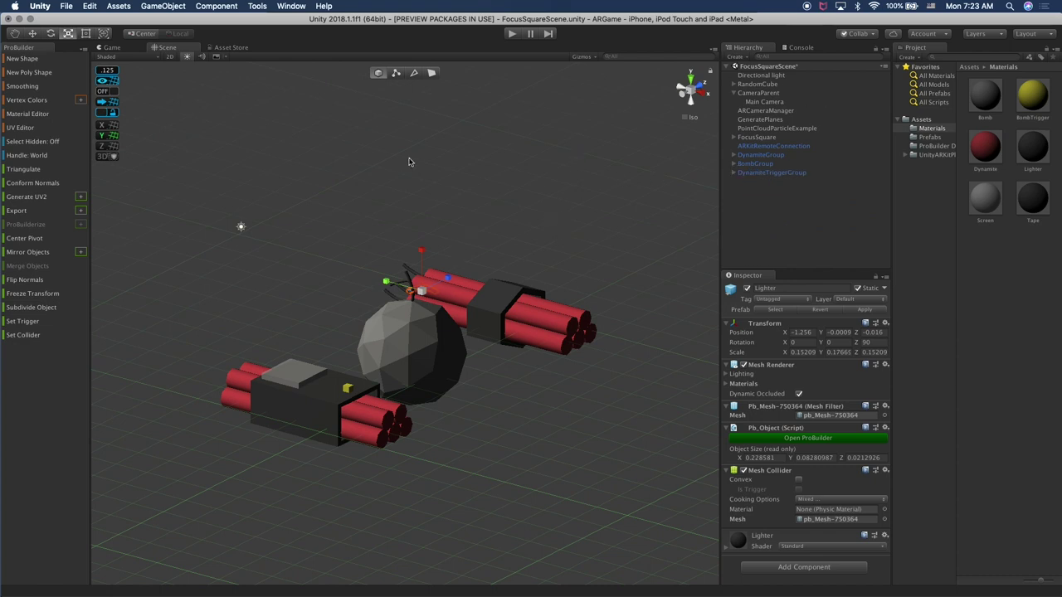
Strip all ProBuilder scripts from the objects in the scene with ProBuilder's strip action and confirm the removal
click(257, 7)
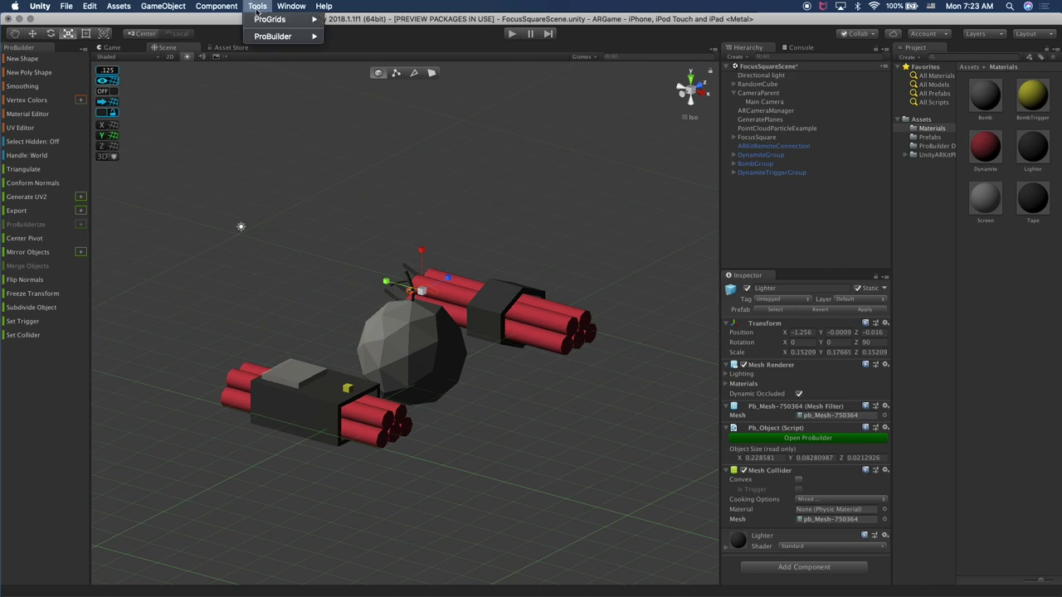
mouse_move(265, 37)
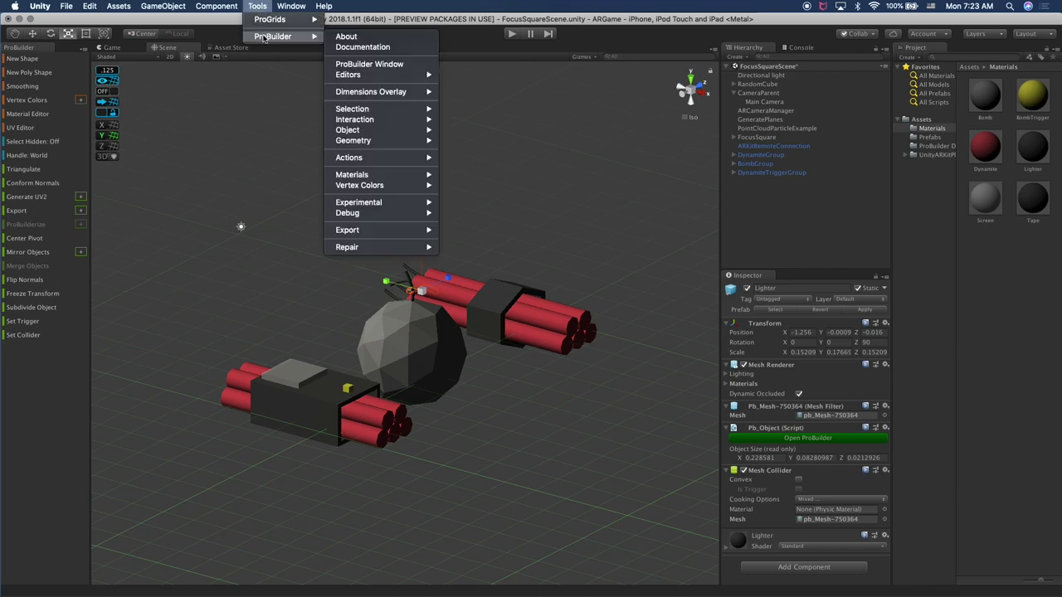
mouse_move(421, 157)
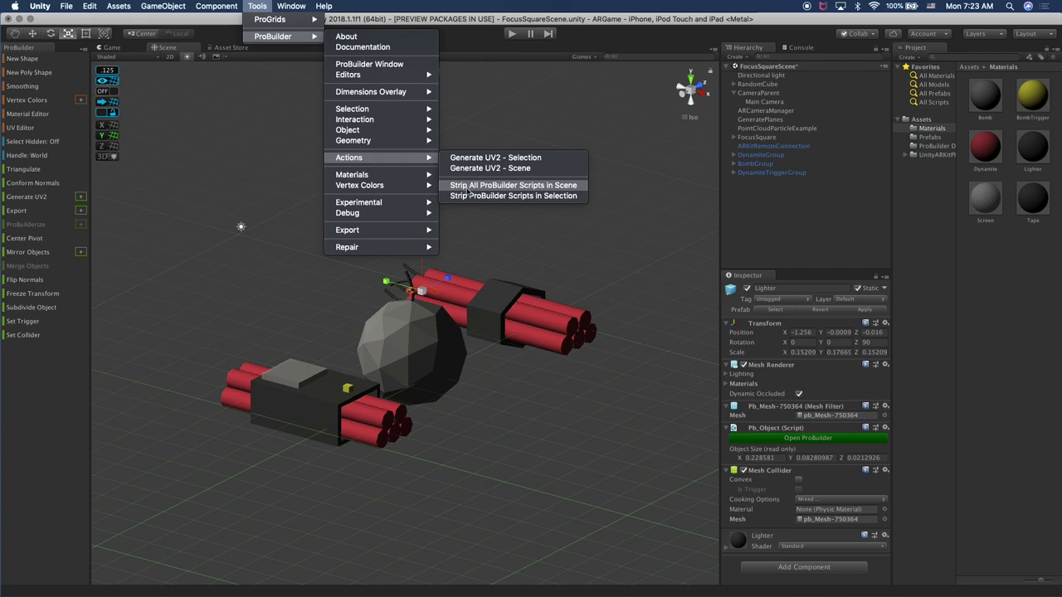
click(513, 185)
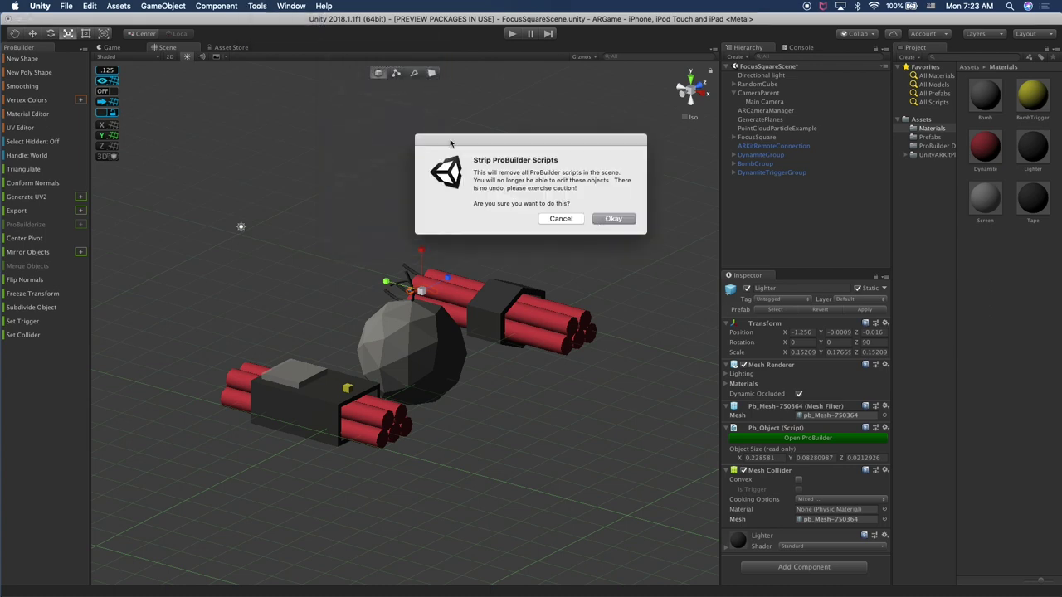
click(596, 219)
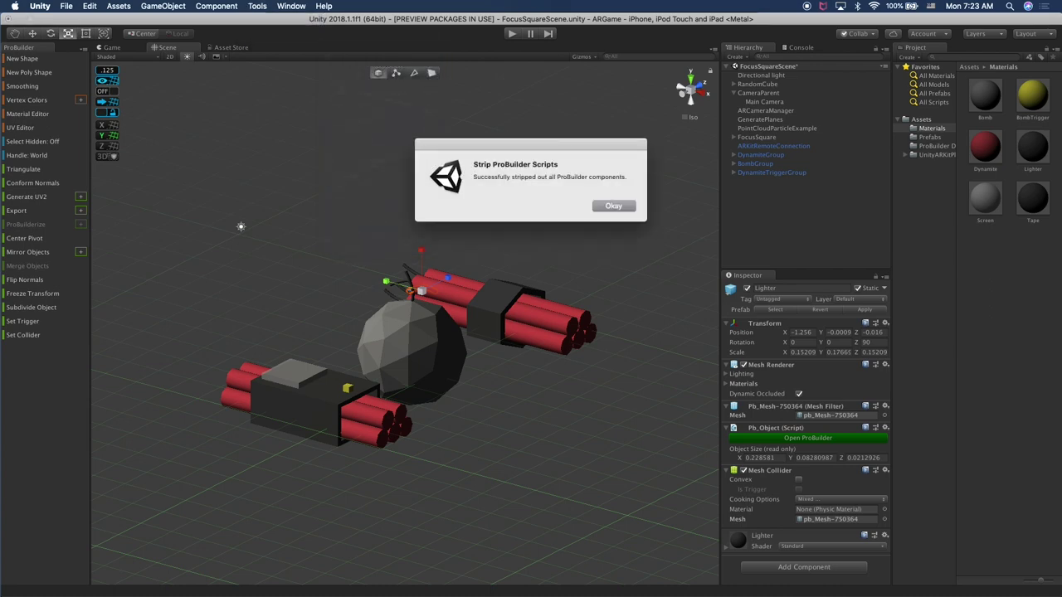
click(613, 207)
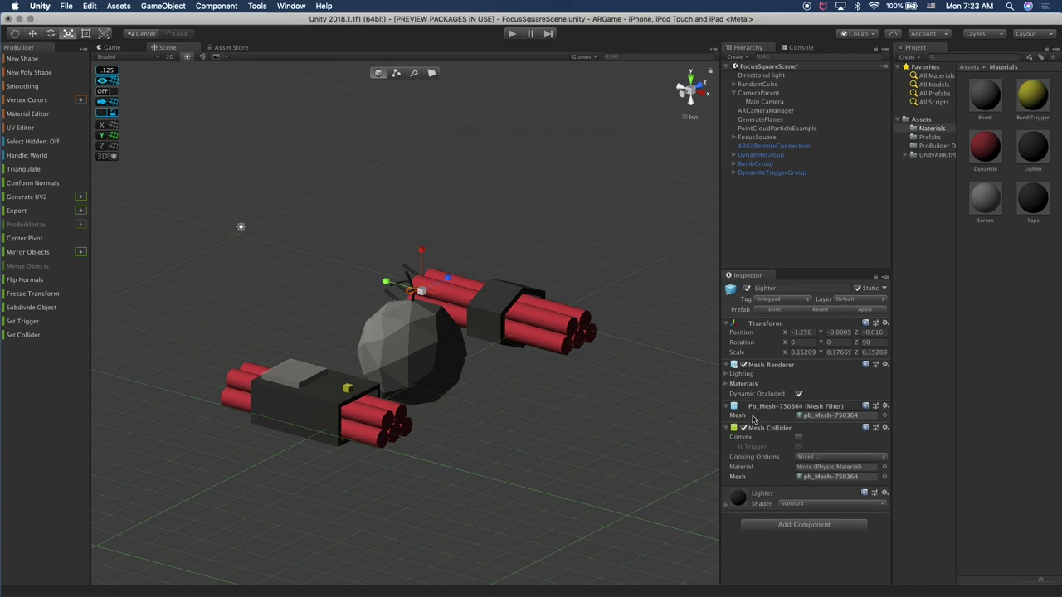
Deselect the Lighter object and save the FocusSquareScene scene
click(221, 252)
alt+drag(220, 251, 509, 267)
click(65, 6)
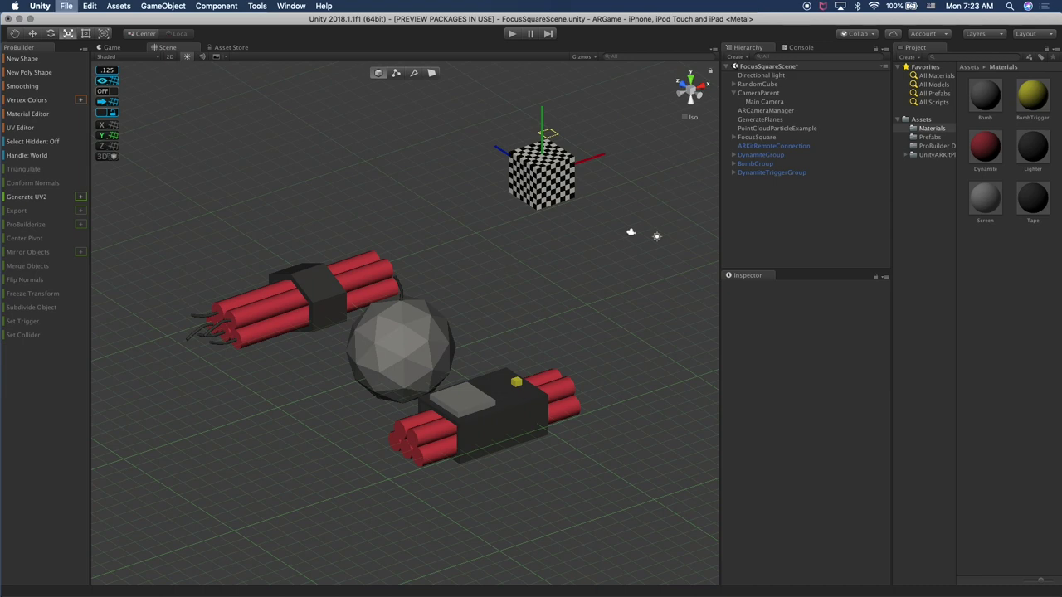
Apply the instance changes of DynamiteGroup, BombGroup and DynamiteTriggerGroup to their prefabs
click(760, 155)
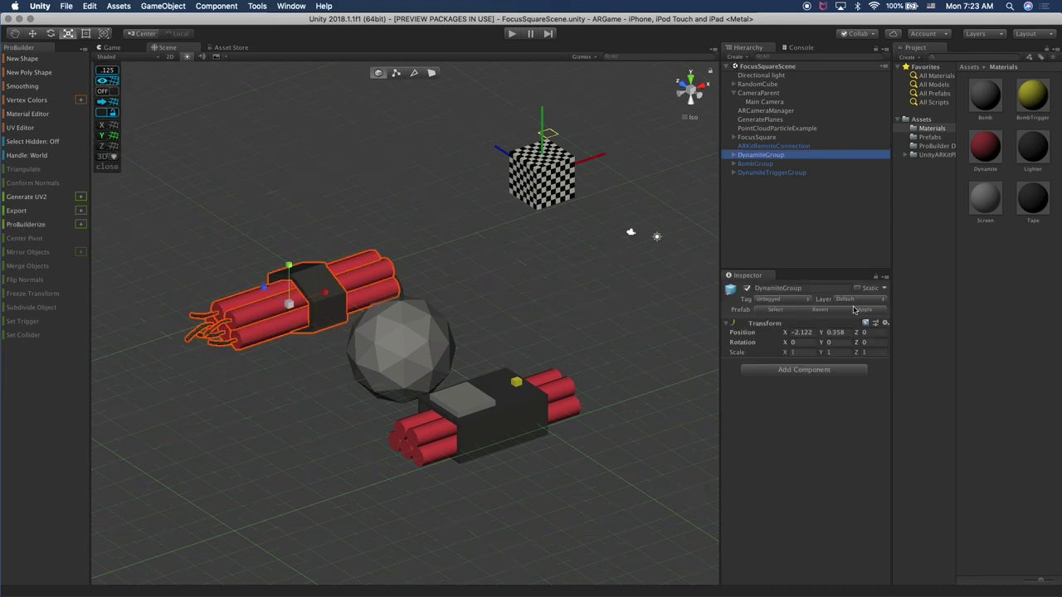
click(858, 309)
click(767, 164)
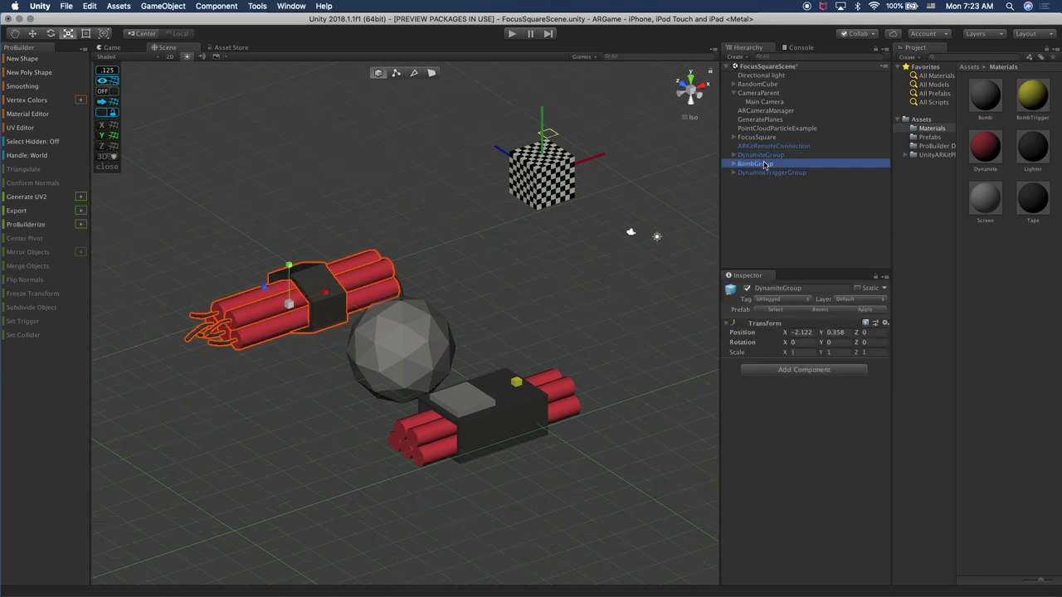
click(865, 311)
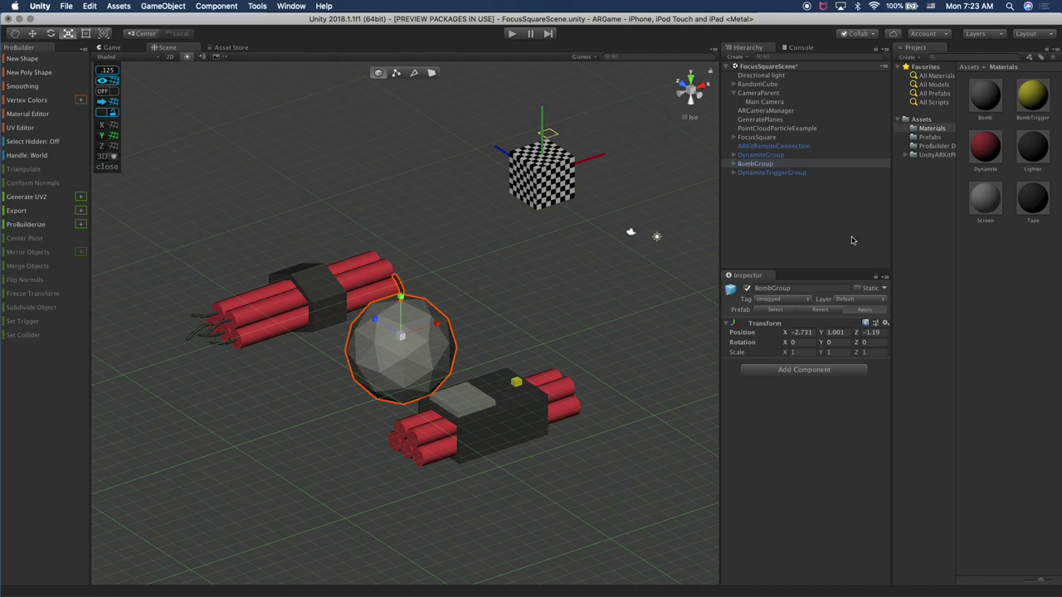
click(798, 173)
click(865, 311)
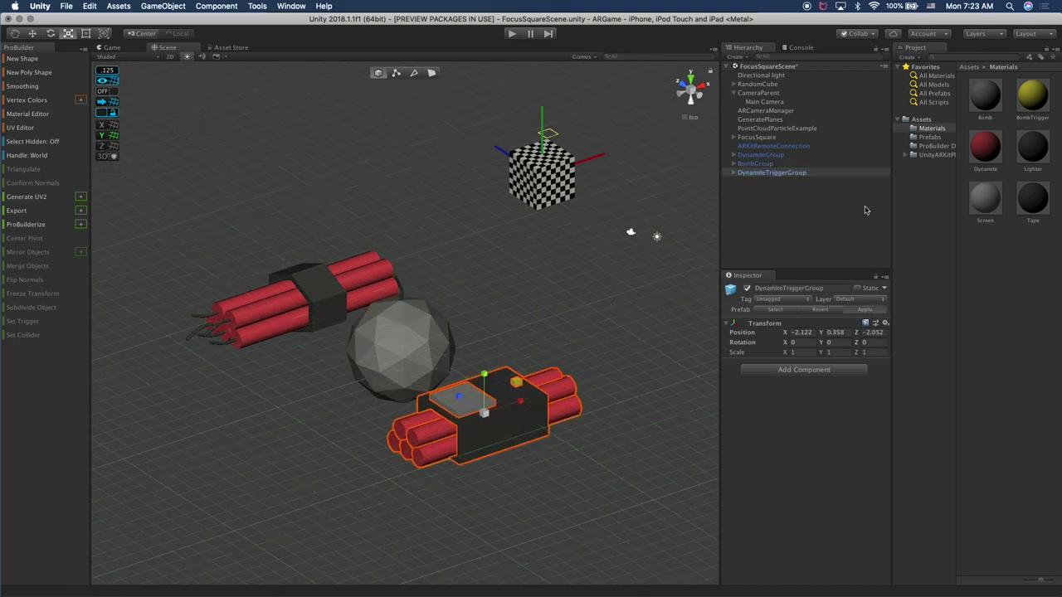
Move DynamiteGroup, BombGroup and DynamiteTriggerGroup together along X toward RandomCube, bringing DynamiteGroup to about X -0.05
click(489, 279)
alt+drag(489, 279, 455, 289)
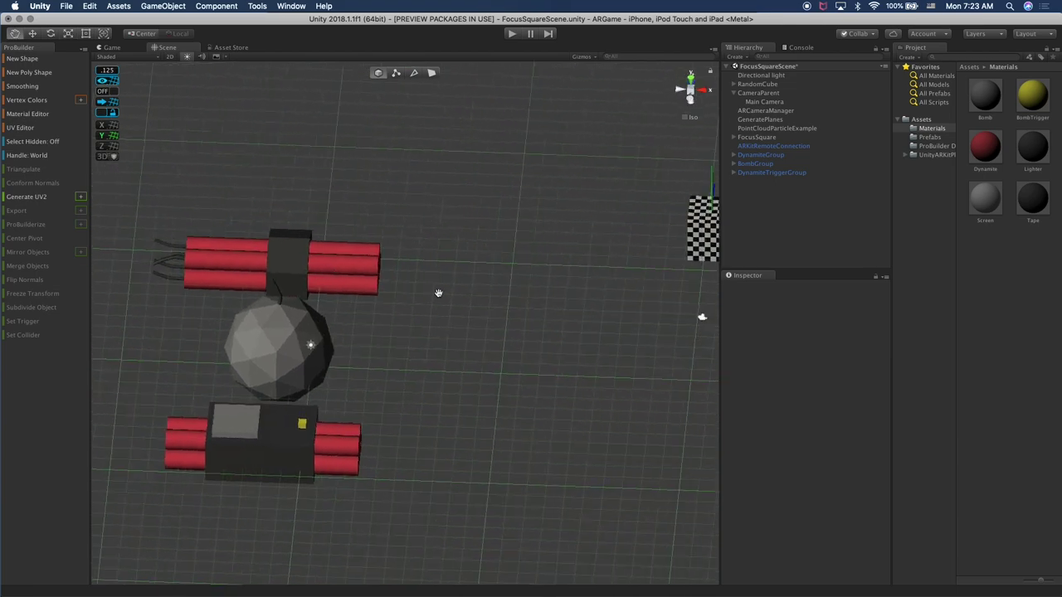
click(760, 155)
alt+drag(539, 274, 506, 252)
shift+click(349, 371)
shift+click(409, 438)
key(w)
drag(349, 375, 633, 366)
middle_drag(634, 366, 655, 366)
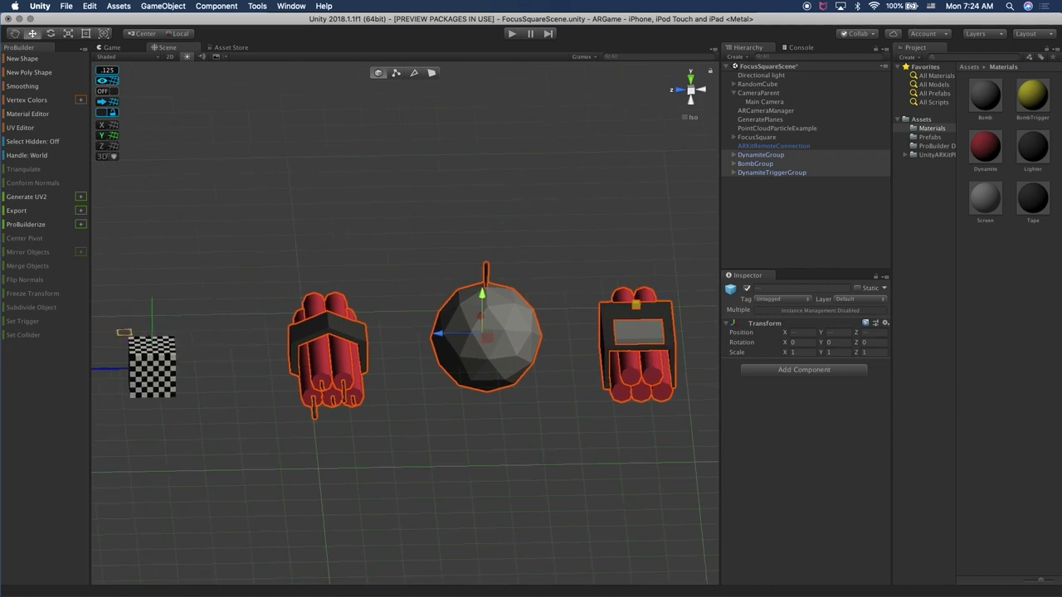
Set RandomCube's scale to 0.7 on the X, Y and Z axes
click(158, 392)
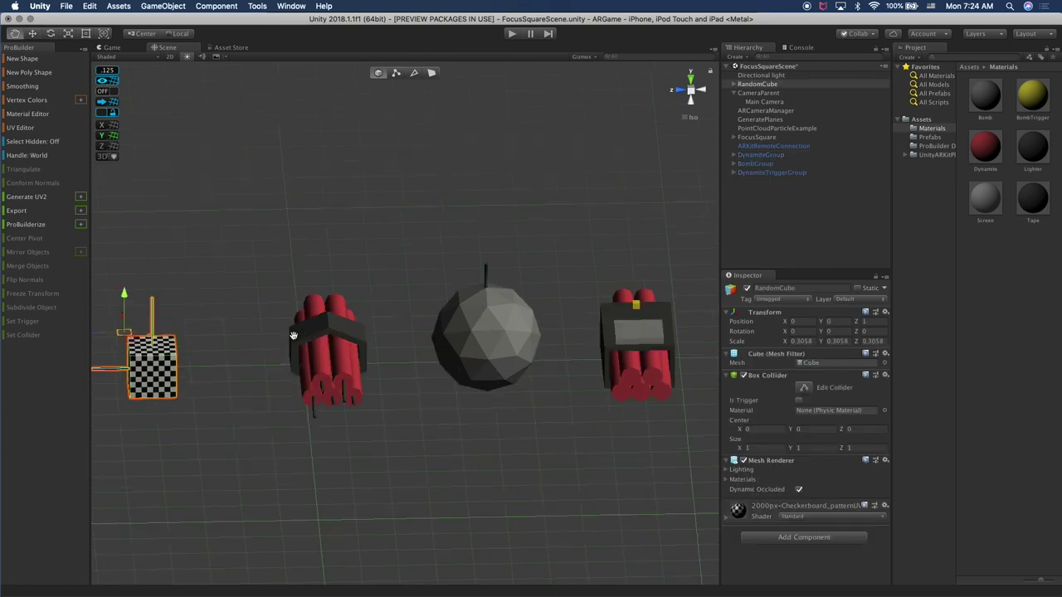
click(813, 341)
text(1)
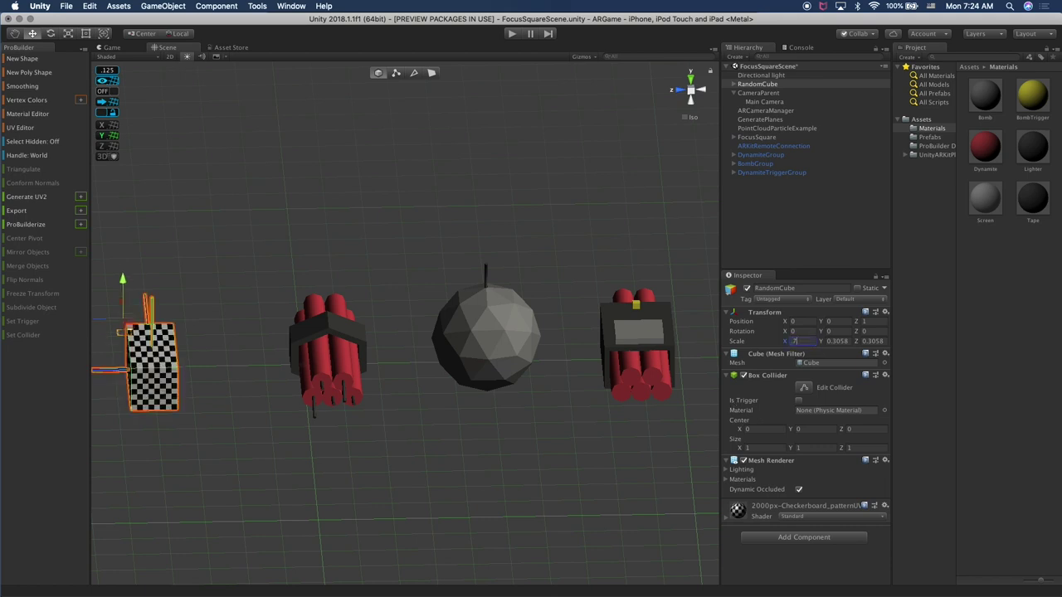
key(Tab)
text(0.7)
key(Tab)
text(0.7)
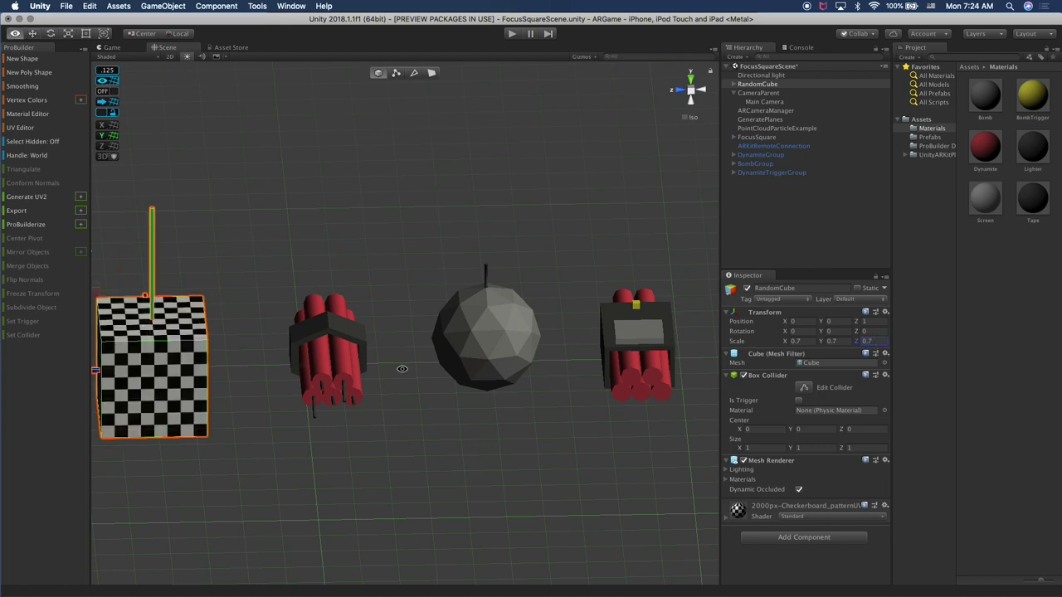
Raise RandomCube to a Y position of about 0.459
alt+drag(402, 368, 246, 364)
alt+drag(427, 360, 367, 345)
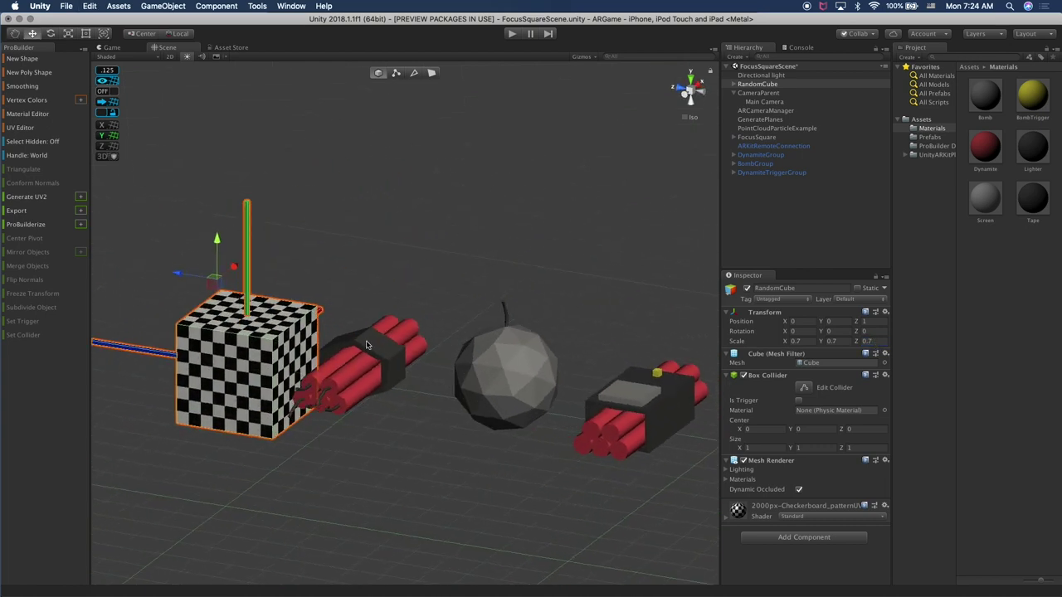
drag(221, 241, 349, 273)
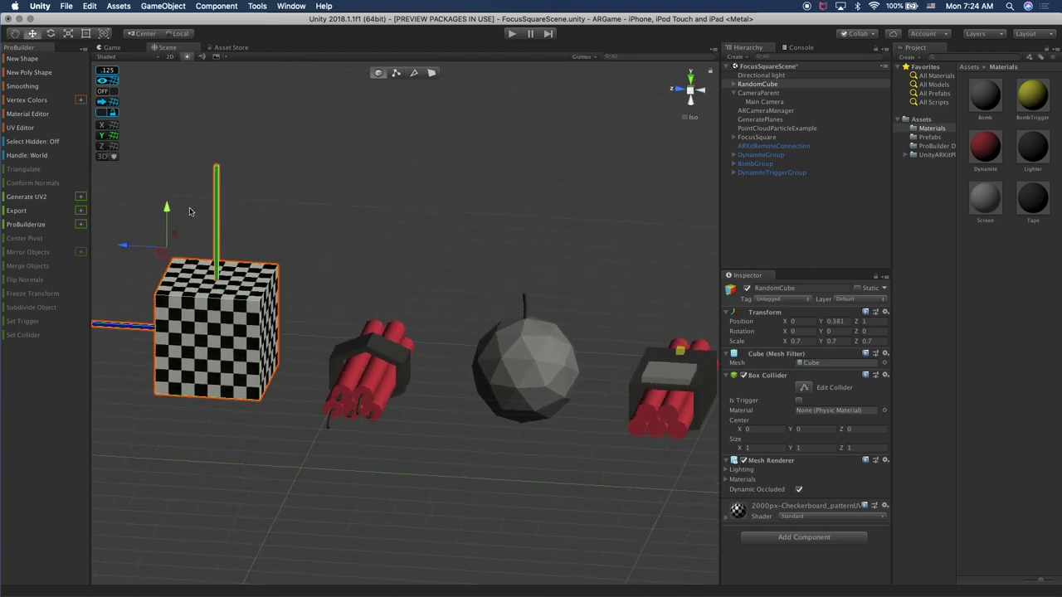
drag(167, 205, 168, 198)
alt+drag(380, 239, 341, 243)
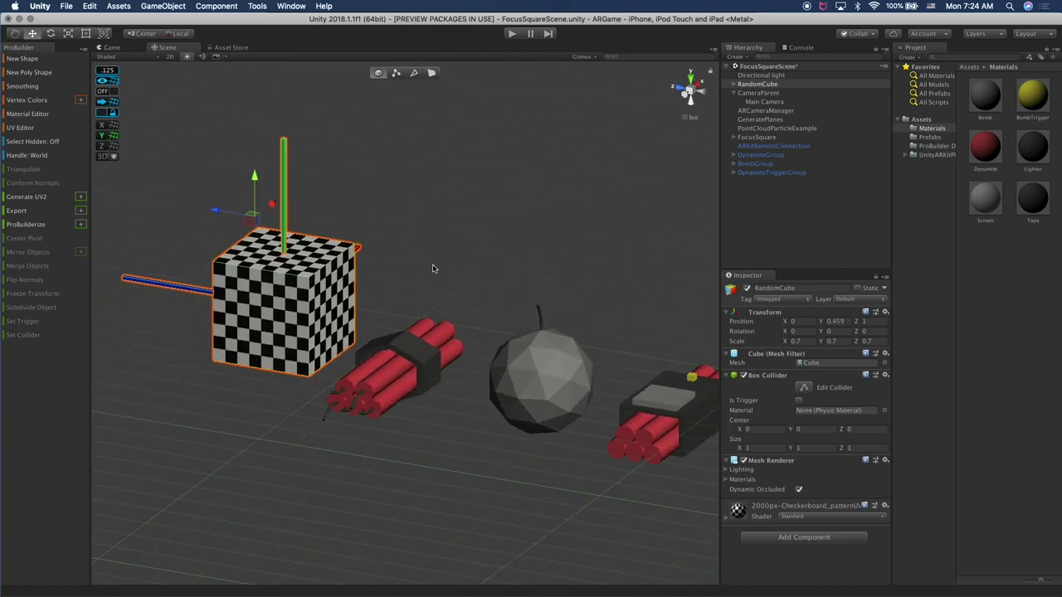
Set the scale of DynamiteGroup, BombGroup and DynamiteTriggerGroup together to 0.2 on all three axes
click(765, 163)
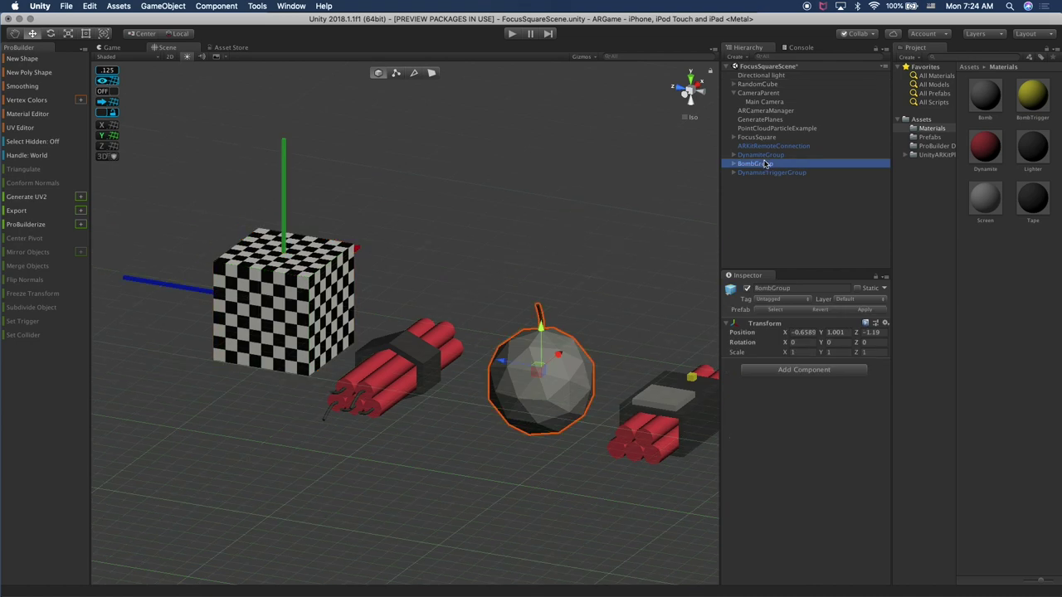
click(767, 157)
shift+click(768, 164)
shift+click(770, 173)
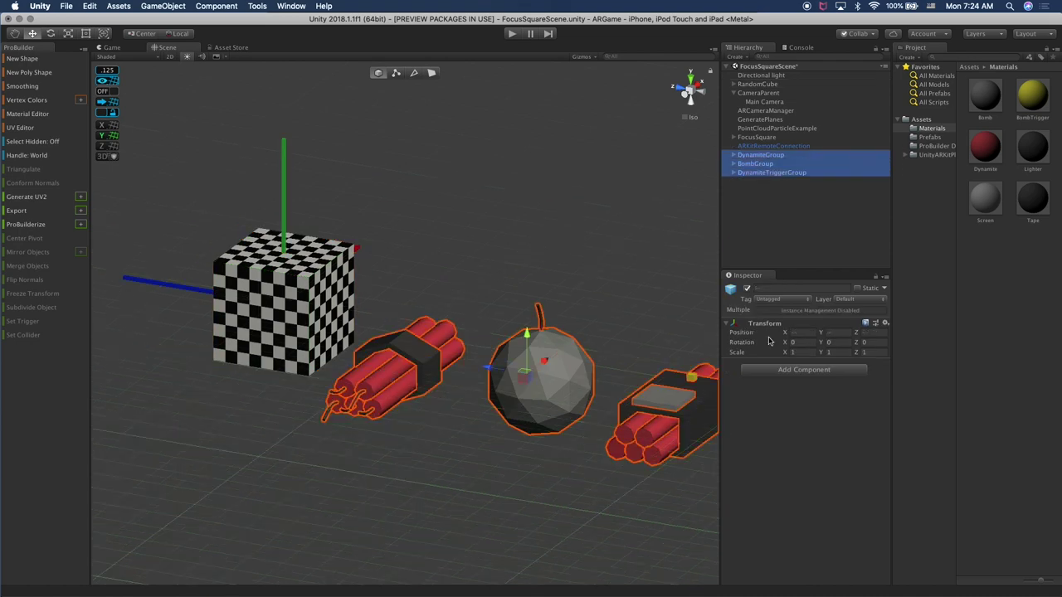
click(806, 352)
text(.1)
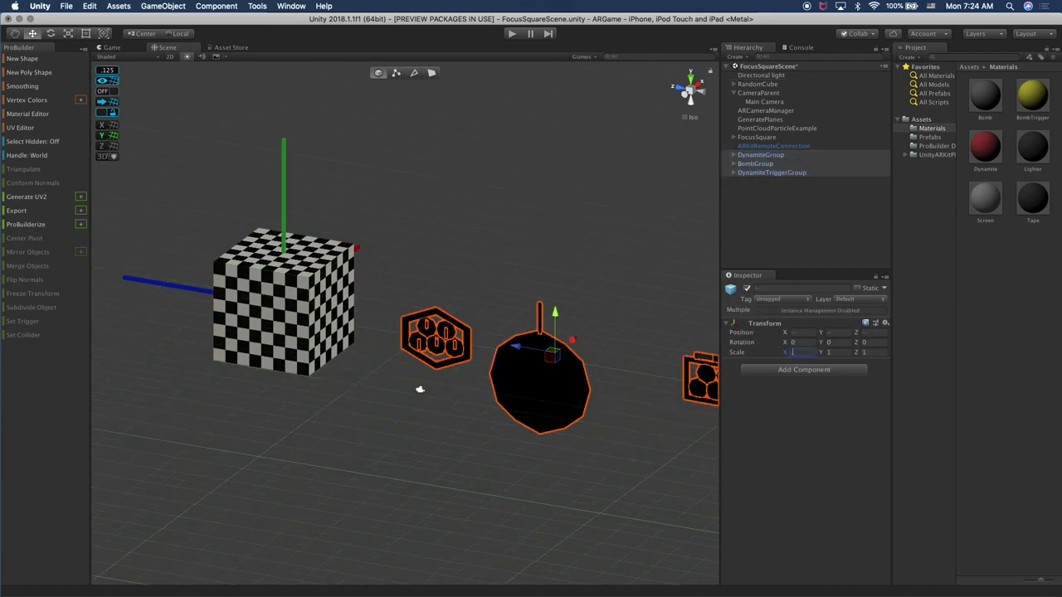
key(BackSpace)
text(2)
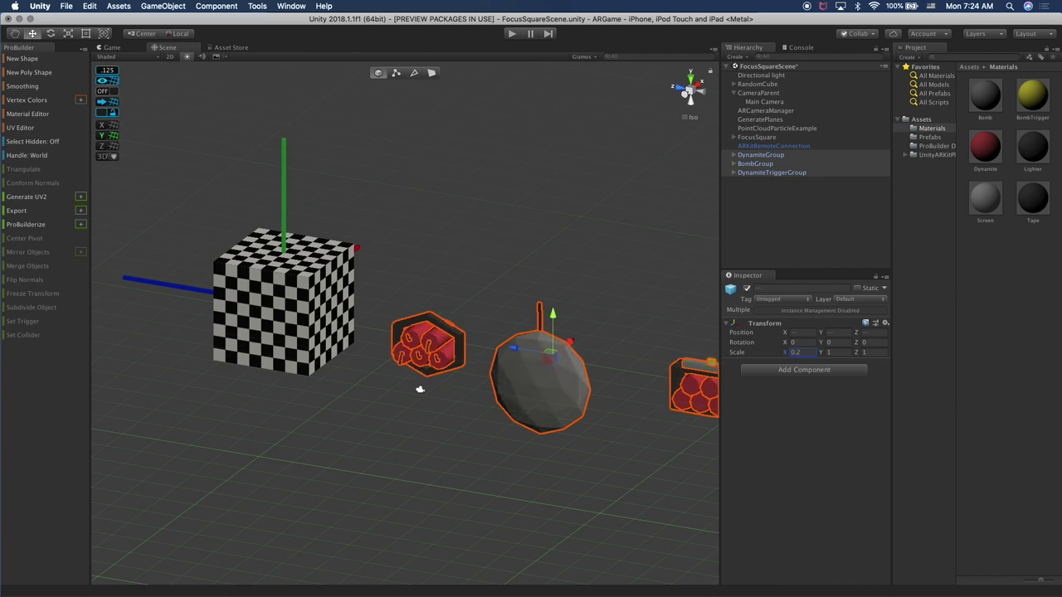
click(828, 352)
text(0.2)
click(863, 351)
text(0.2)
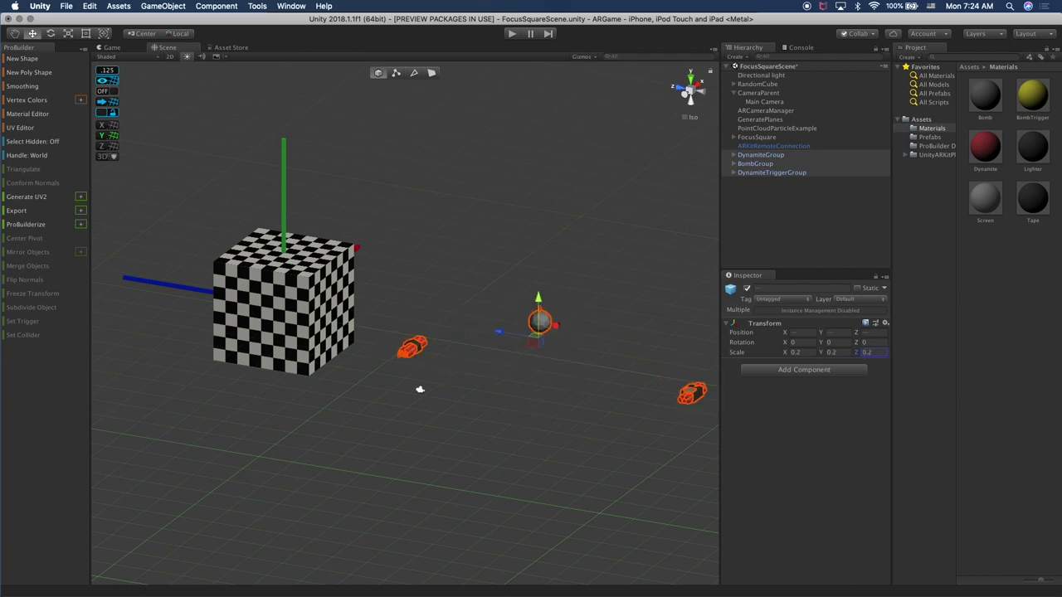
Bring BombGroup to about Y 0.672, Z -0.472 and DynamiteTriggerGroup to about Z -0.482, closer to DynamiteGroup
click(756, 163)
drag(540, 279, 453, 308)
click(783, 173)
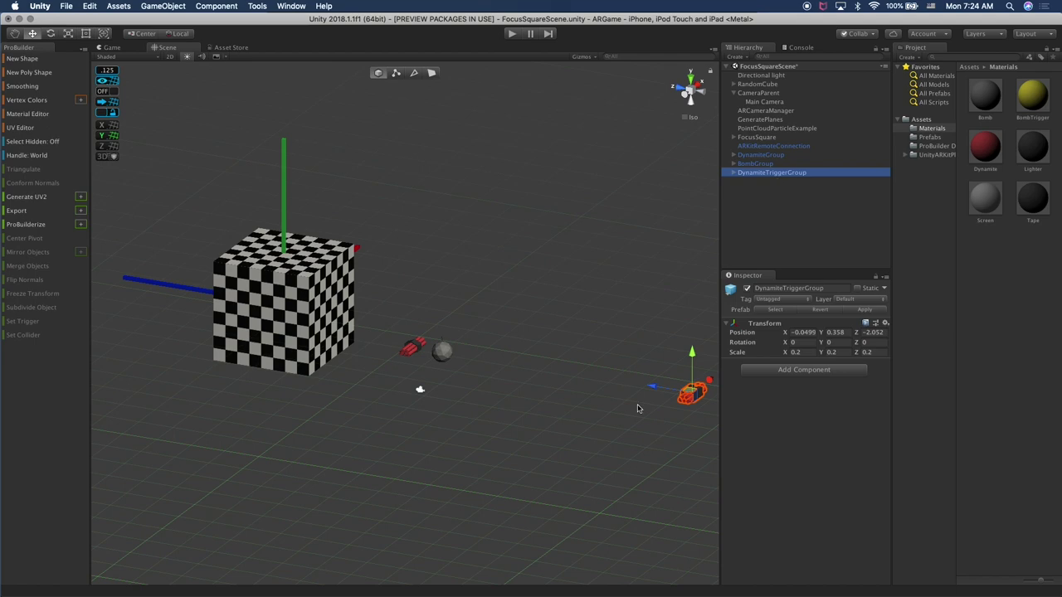
drag(651, 394, 441, 359)
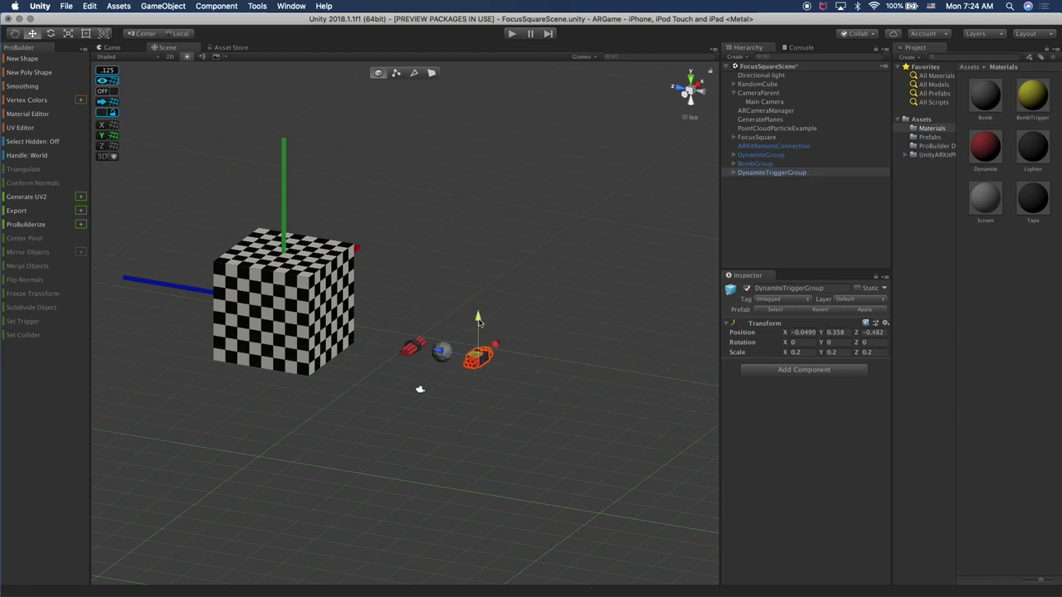
key(f)
middle_drag(493, 317, 559, 343)
scroll(560, 344, down, 3)
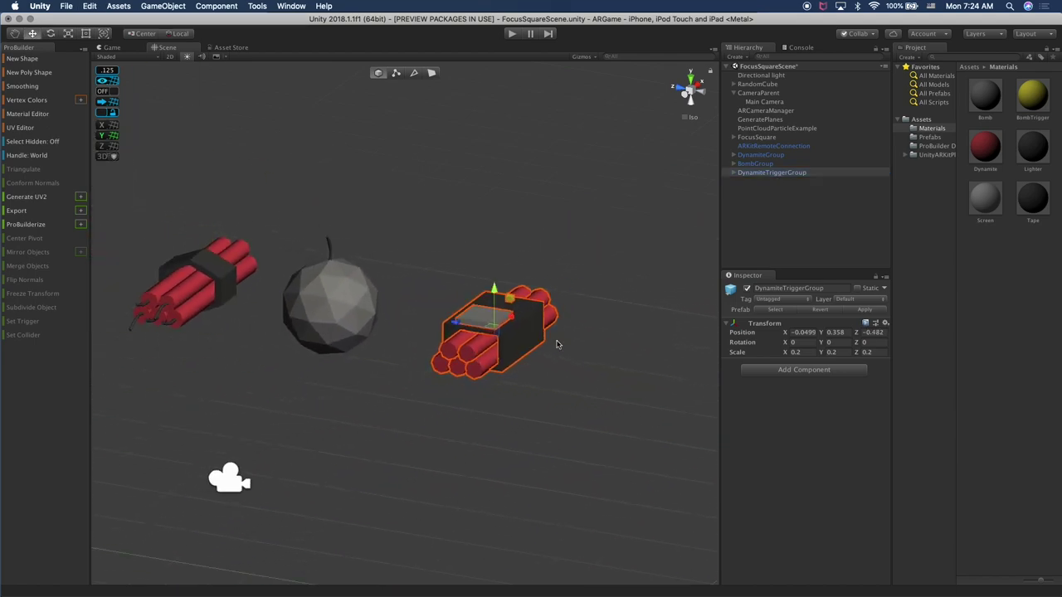
Place BombGroup between the two dynamite groups at about X -0.182, Y 0.473, Z -0.28
alt+drag(469, 349, 477, 313)
scroll(476, 314, down, 4)
scroll(476, 313, down, 3)
click(750, 163)
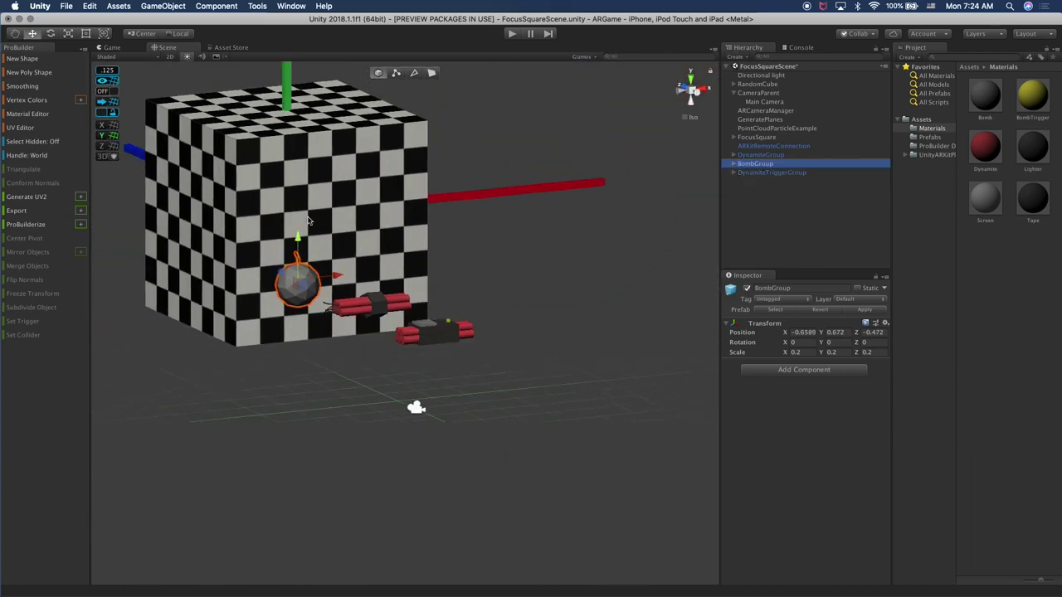
click(694, 78)
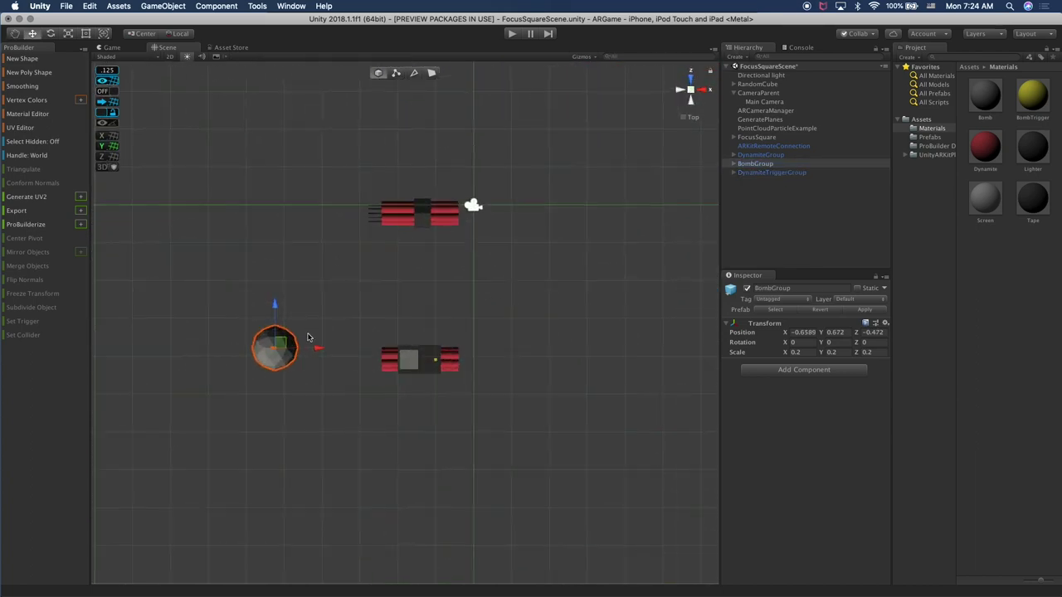
drag(282, 344, 433, 285)
alt+drag(451, 332, 565, 134)
drag(395, 218, 553, 249)
drag(367, 283, 366, 277)
drag(329, 319, 587, 199)
Switch the scene view to perspective and examine the size of the three explosives against RandomCube from several sides
click(690, 121)
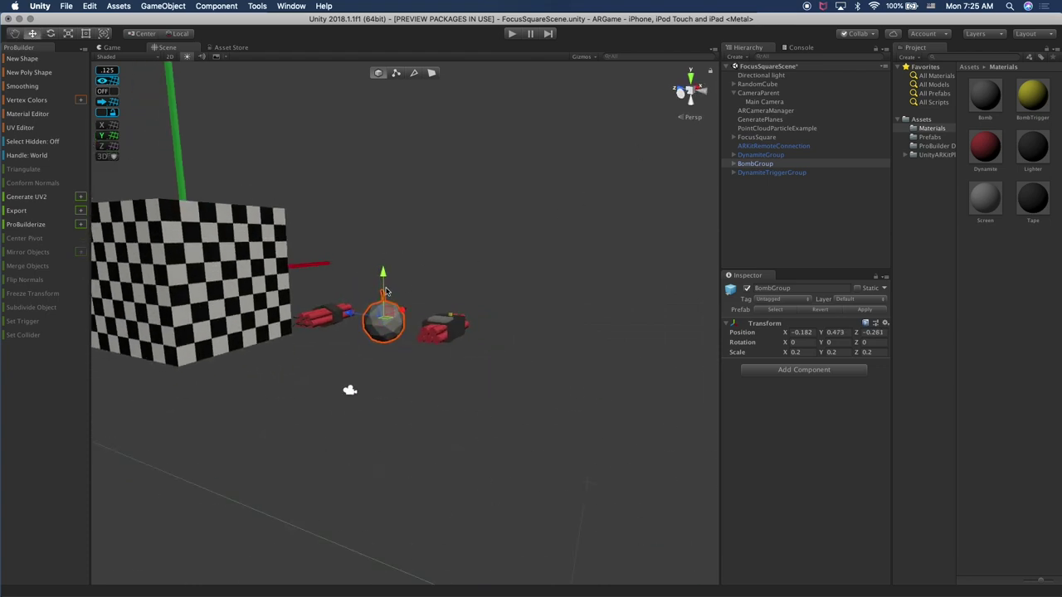
alt+drag(474, 265, 377, 324)
scroll(377, 325, down, 5)
mouse_move(378, 324)
middle_down()
mouse_move(335, 367)
mouse_move(396, 325)
middle_up()
scroll(396, 324, up, 6)
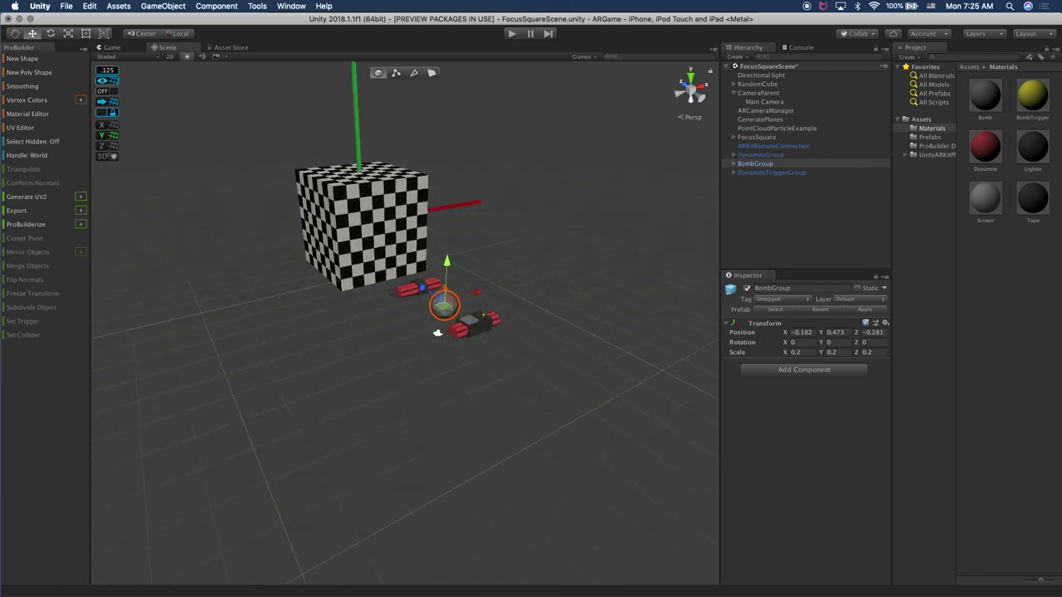
click(468, 197)
middle_drag(469, 198, 442, 212)
key(w)
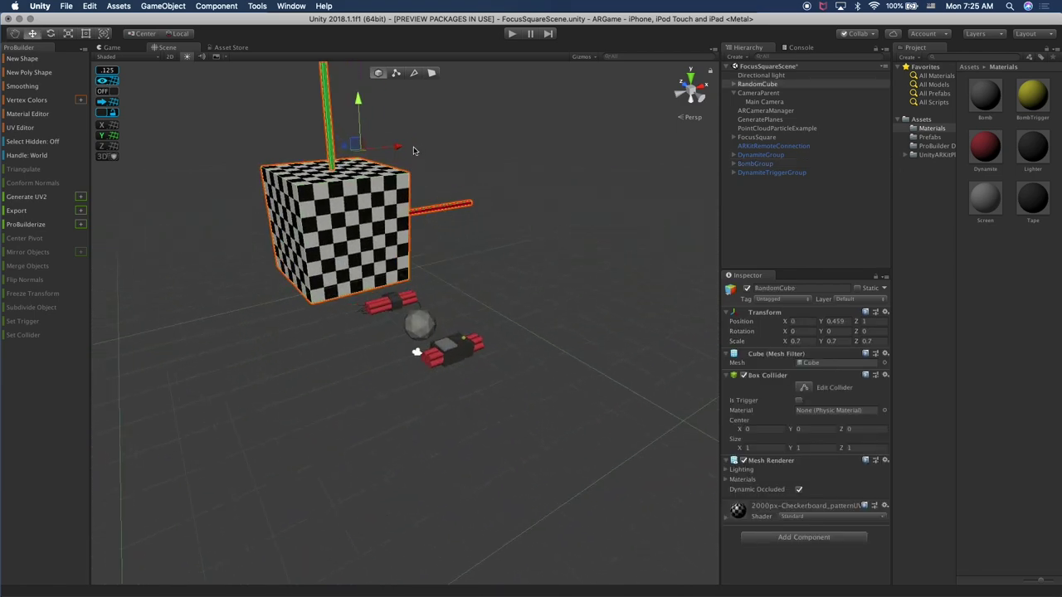
alt+drag(399, 166, 422, 201)
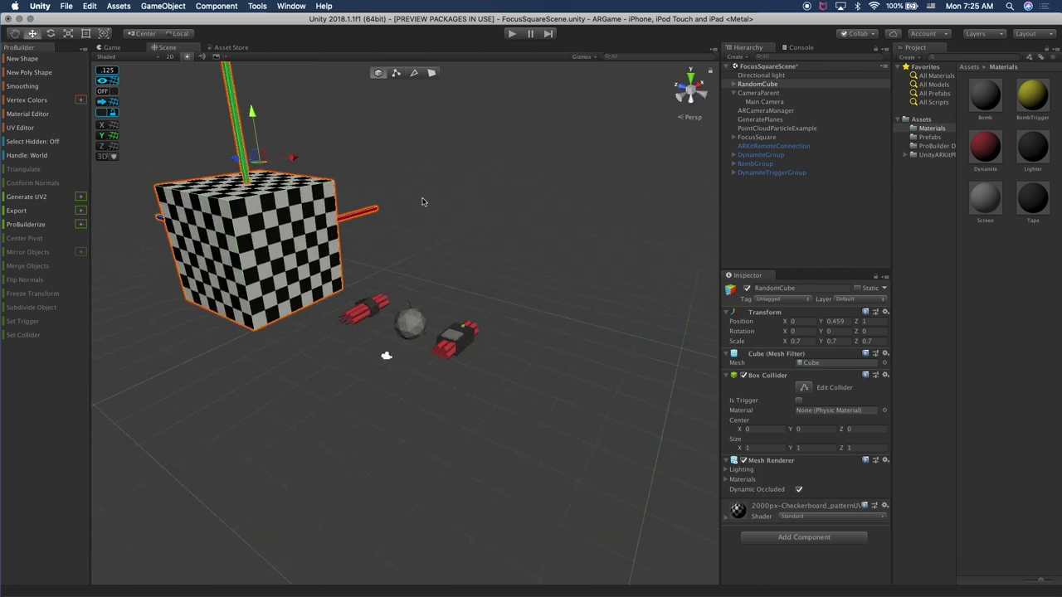
alt+drag(264, 253, 349, 315)
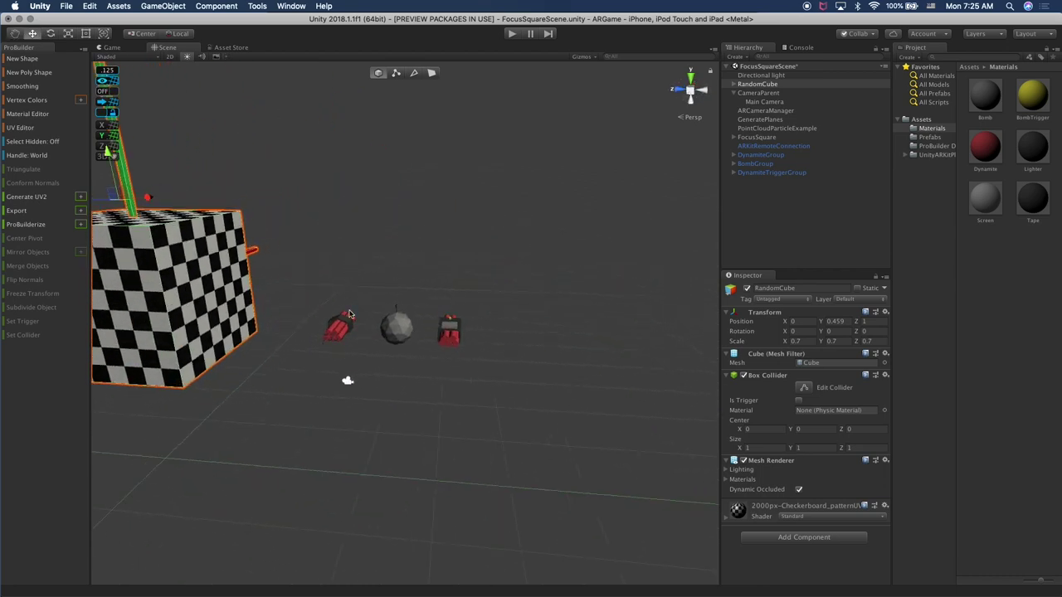
click(346, 329)
key(f)
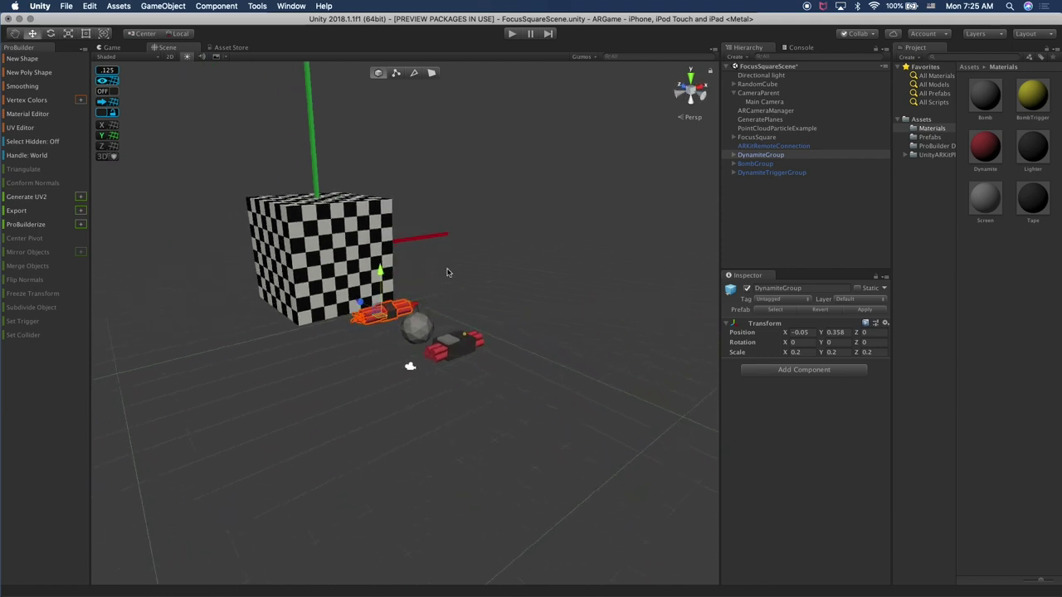
Build a new ProBuilder cube with dimensions 1 by 1 by 1 in the scene
alt+drag(424, 316, 444, 371)
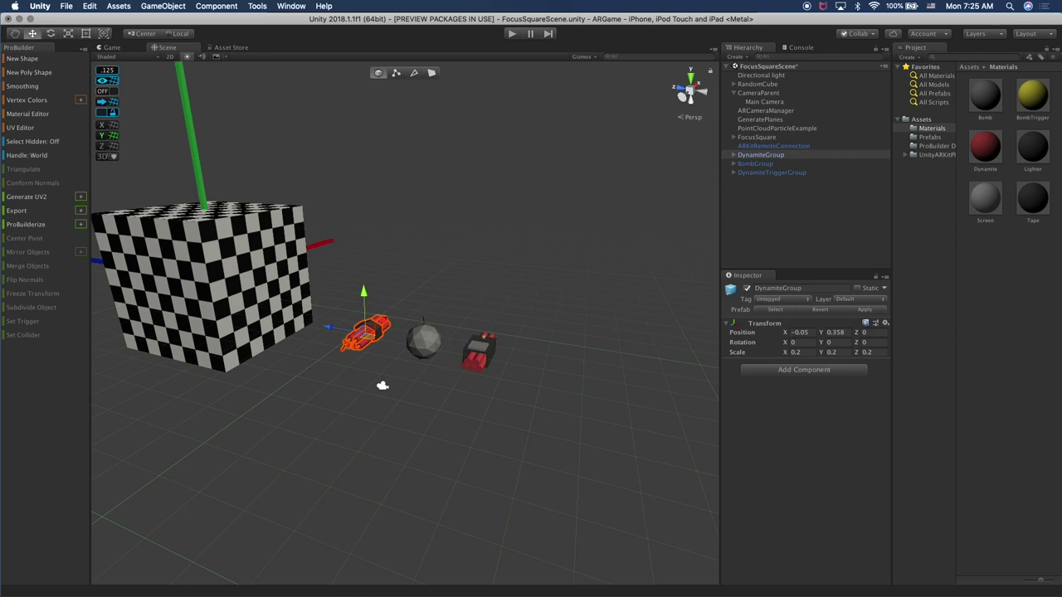
click(469, 234)
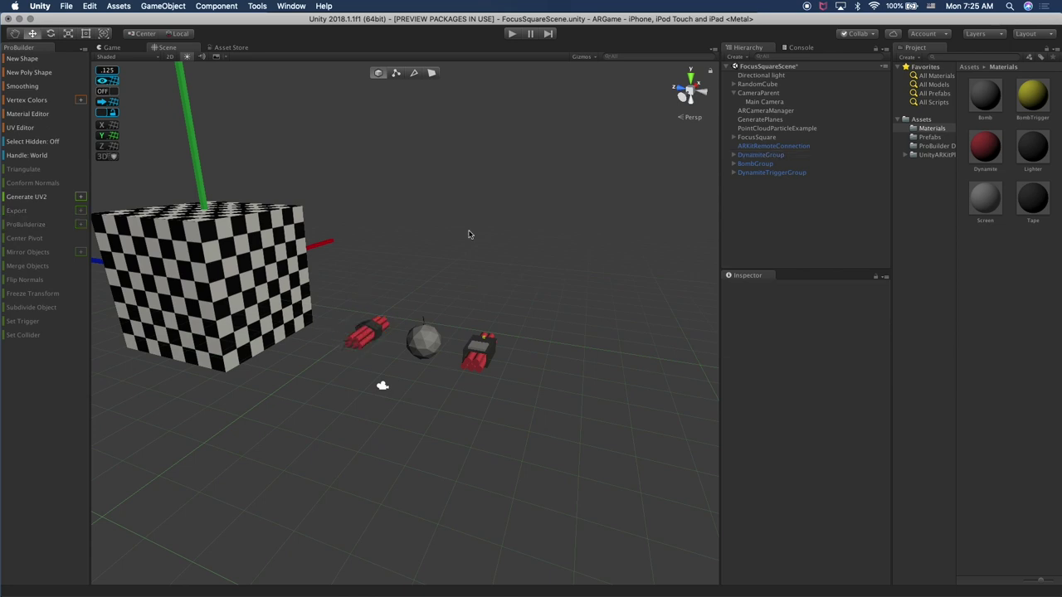
click(33, 60)
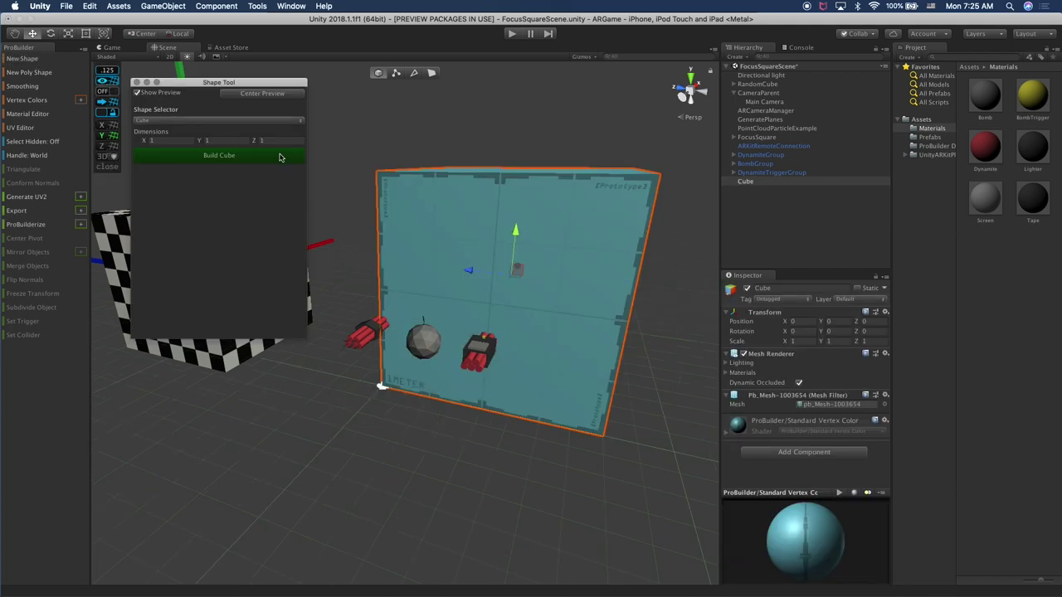
alt+drag(504, 173, 500, 220)
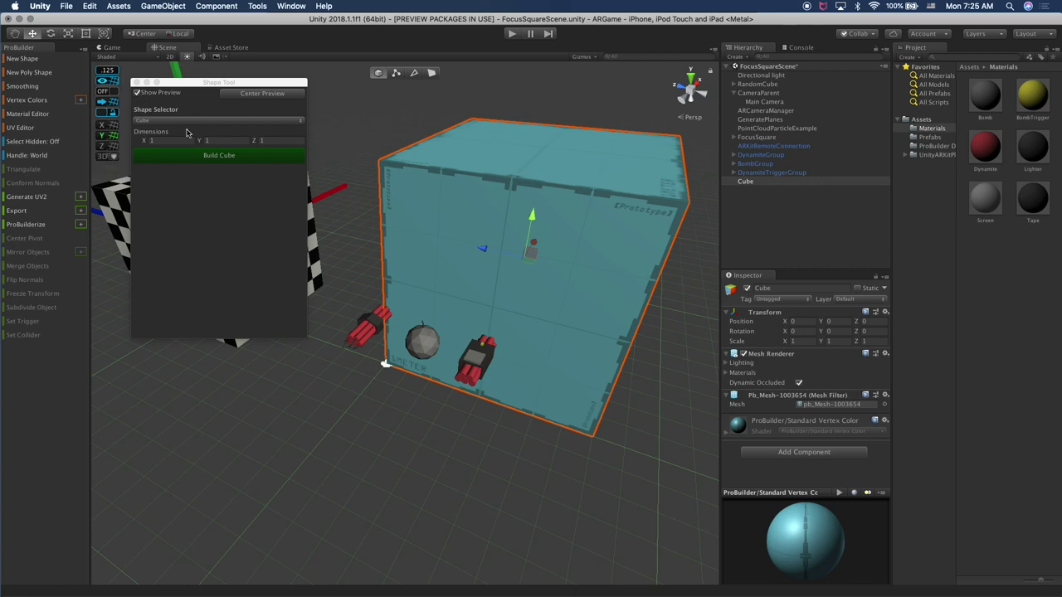
click(213, 156)
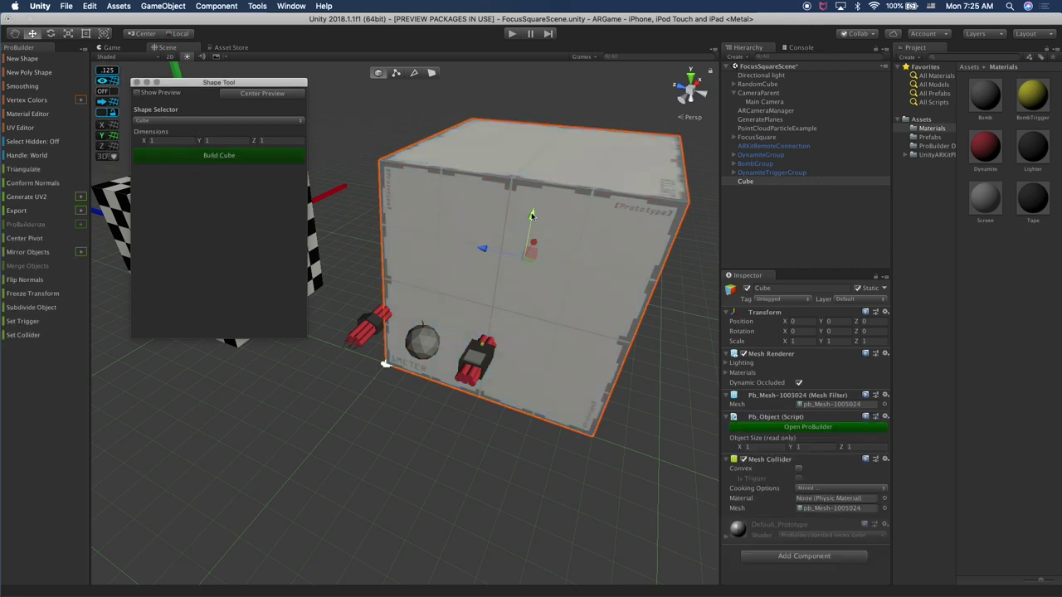
click(138, 82)
Shrink the cube to about 0.124 by 0.294 by 0.354 and move it to about X -0.376, Y 0.012, Z -0.585
alt+drag(575, 241, 412, 398)
key(r)
key(w)
key(f)
alt+drag(474, 325, 450, 340)
middle_drag(436, 323, 357, 313)
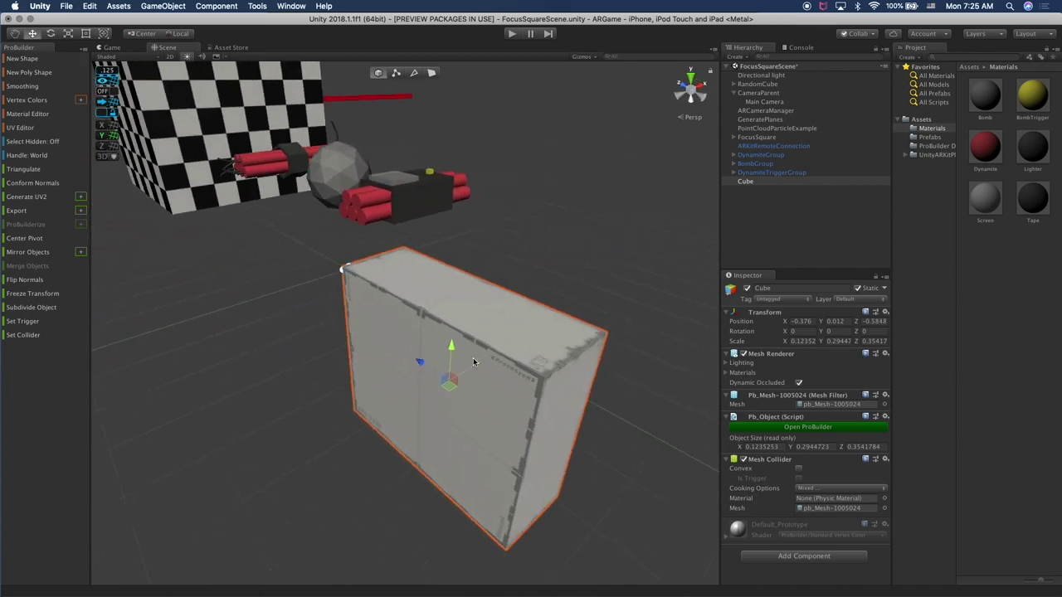
Thin the cube to a scale of about X 0.062, Z 0.304 and shift it to about X -0.345, Z -0.669
scroll(398, 322, down, 10)
key(f)
alt+drag(489, 343, 465, 346)
key(r)
drag(439, 312, 518, 347)
key(w)
drag(368, 313, 391, 321)
alt+drag(415, 371, 466, 323)
drag(397, 324, 272, 301)
key(r)
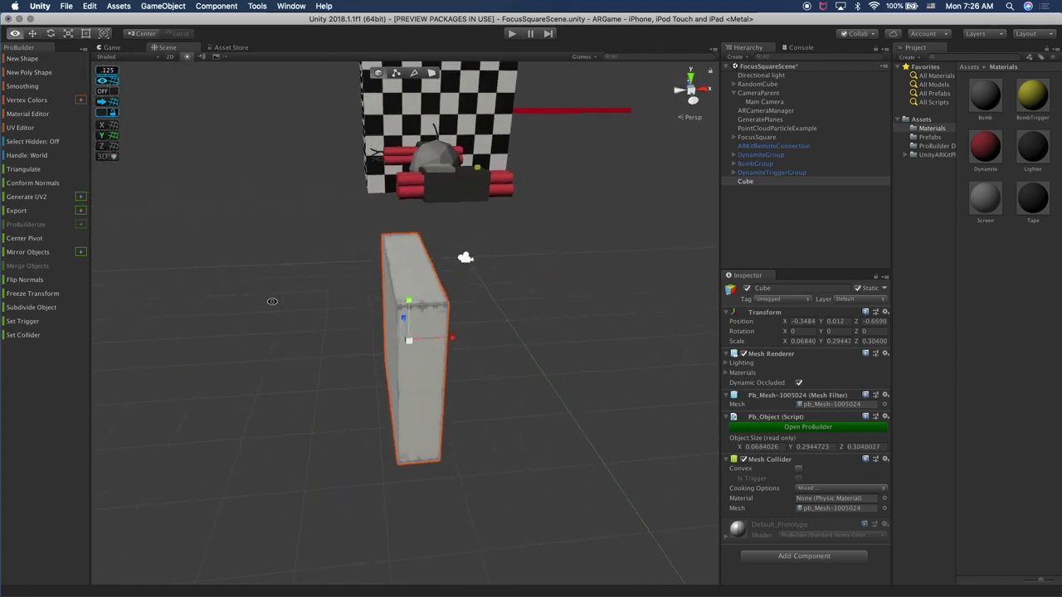
mouse_move(454, 338)
mouse_down()
mouse_move(446, 337)
mouse_move(598, 360)
mouse_move(561, 345)
mouse_move(497, 351)
mouse_move(581, 340)
mouse_move(473, 331)
mouse_up()
key(w)
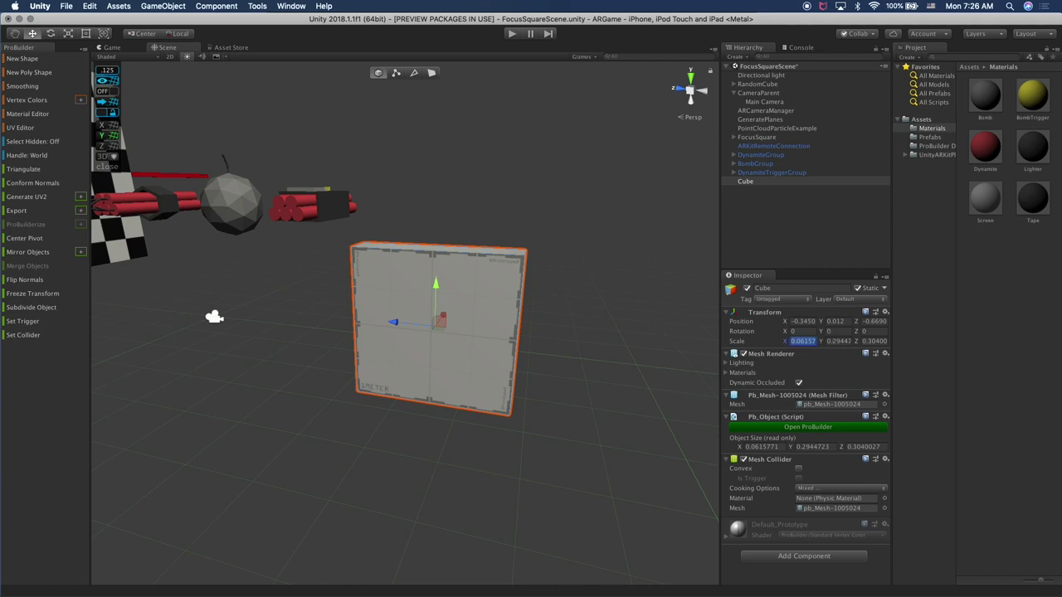
Try applying the cube's X scale value 0.0615771 to its Y and Z scale
click(836, 341)
text(0.0615771)
key(super+z)
key(super+v)
key(super+z)
click(863, 341)
key(super+v)
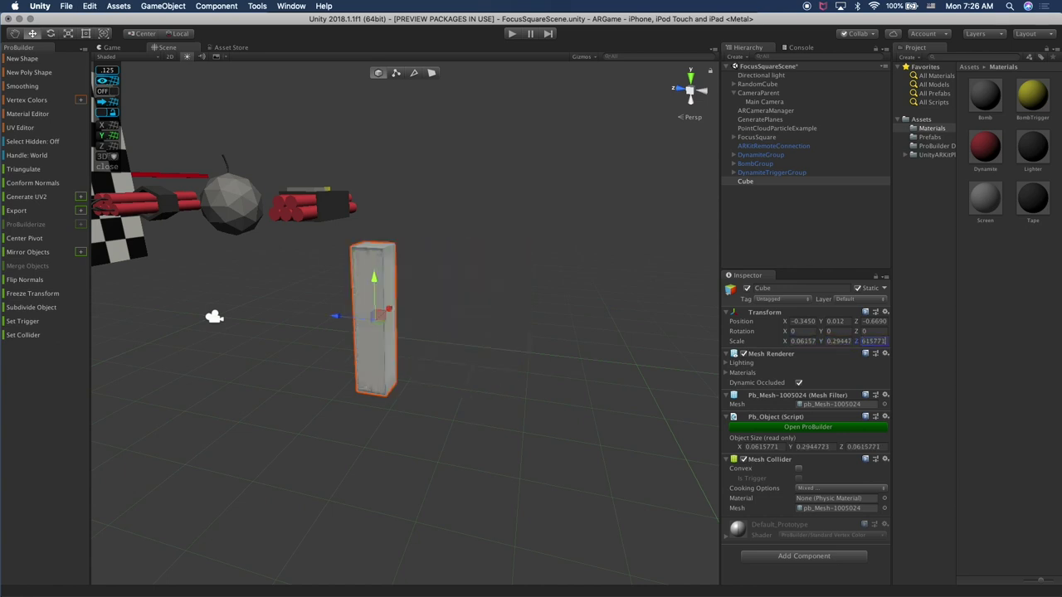
key(super+z)
Try scaling the cube uniformly in the right side view, and revert that scaling
alt+drag(559, 332, 607, 384)
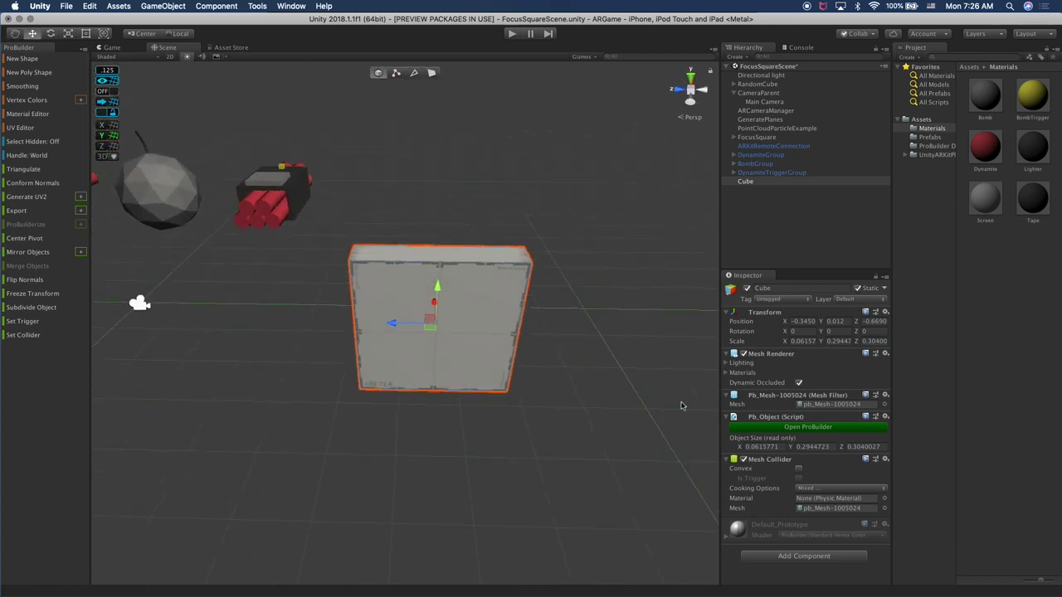
key(e)
key(r)
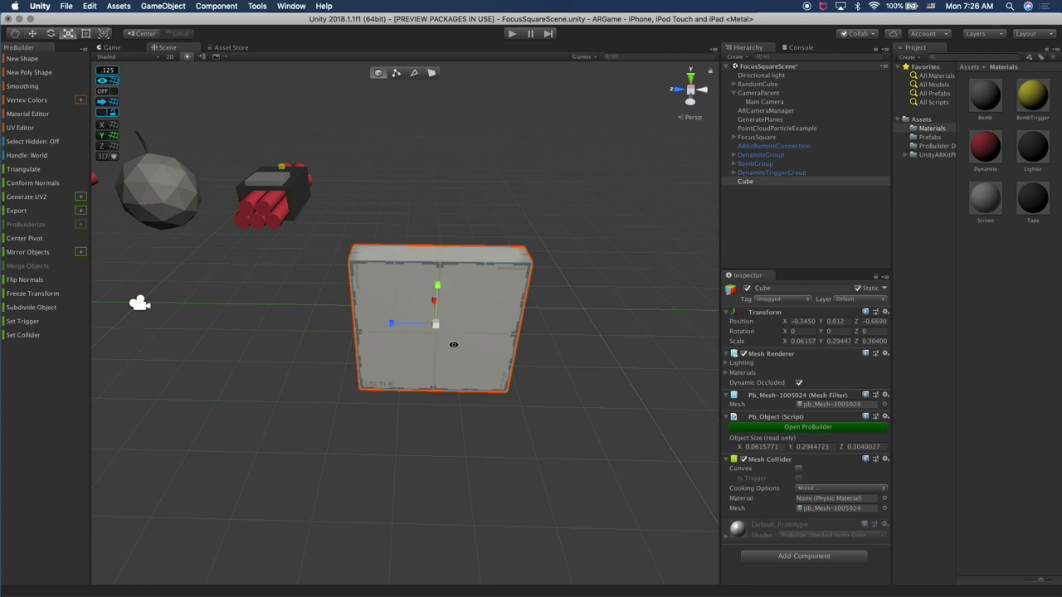
click(687, 104)
click(681, 94)
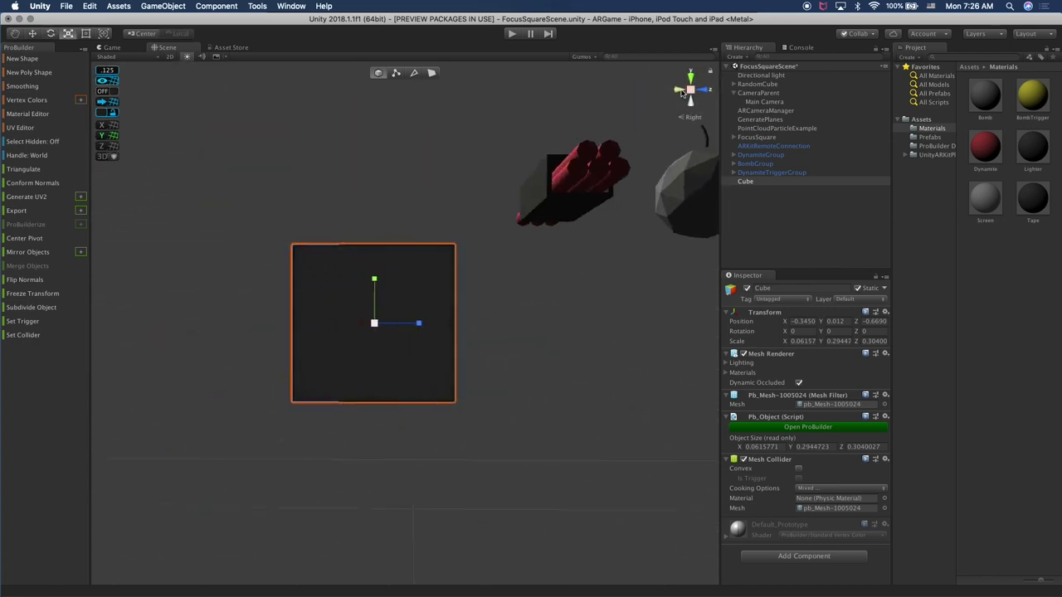
drag(374, 323, 450, 421)
key(super+z)
Resize the cube to about 0.079 by 0.507 by 0.523 and place it near X -0.468, Y 0.072, Z -0.093
drag(501, 360, 201, 279)
key(w)
key(r)
key(w)
mouse_move(450, 265)
mouse_down()
mouse_move(405, 264)
mouse_move(619, 256)
mouse_move(464, 266)
mouse_up()
alt+super+drag(365, 269, 535, 275)
key(r)
alt+drag(308, 263, 447, 297)
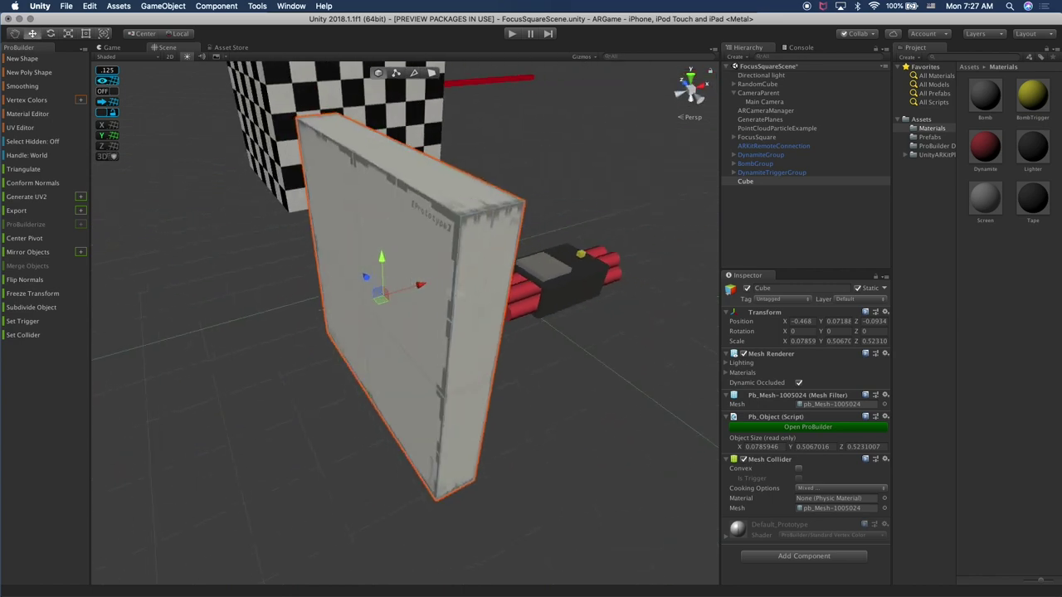
Rename the cube Wall_Plain
click(751, 182)
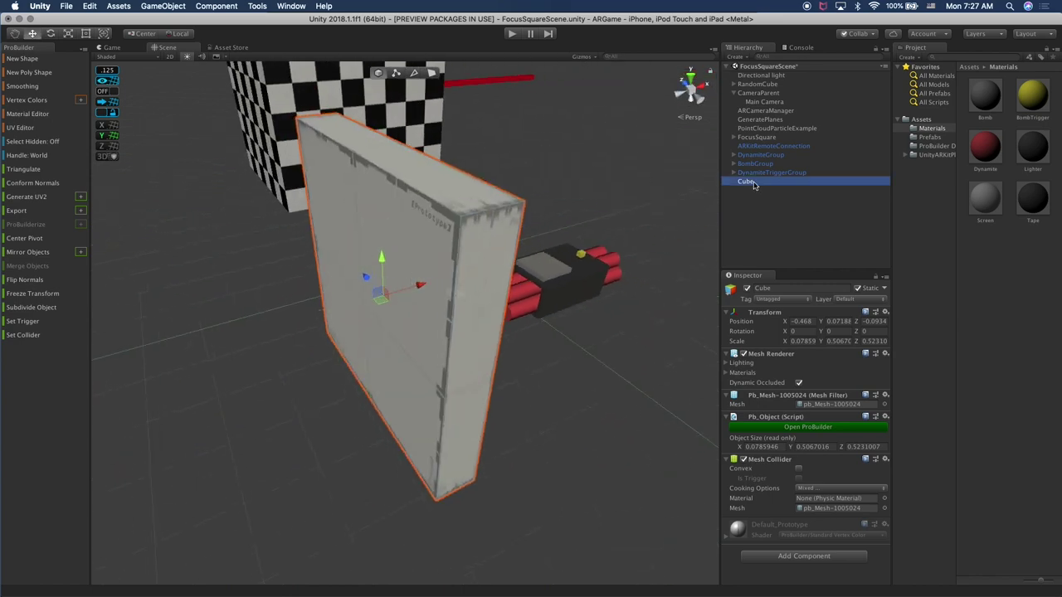
key(Return)
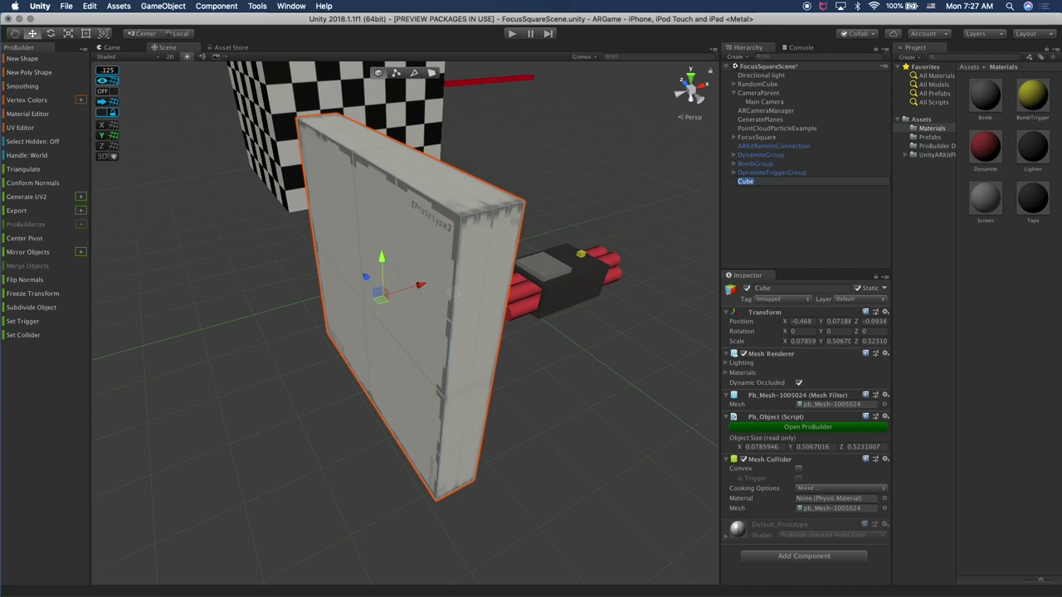
click(786, 215)
click(761, 182)
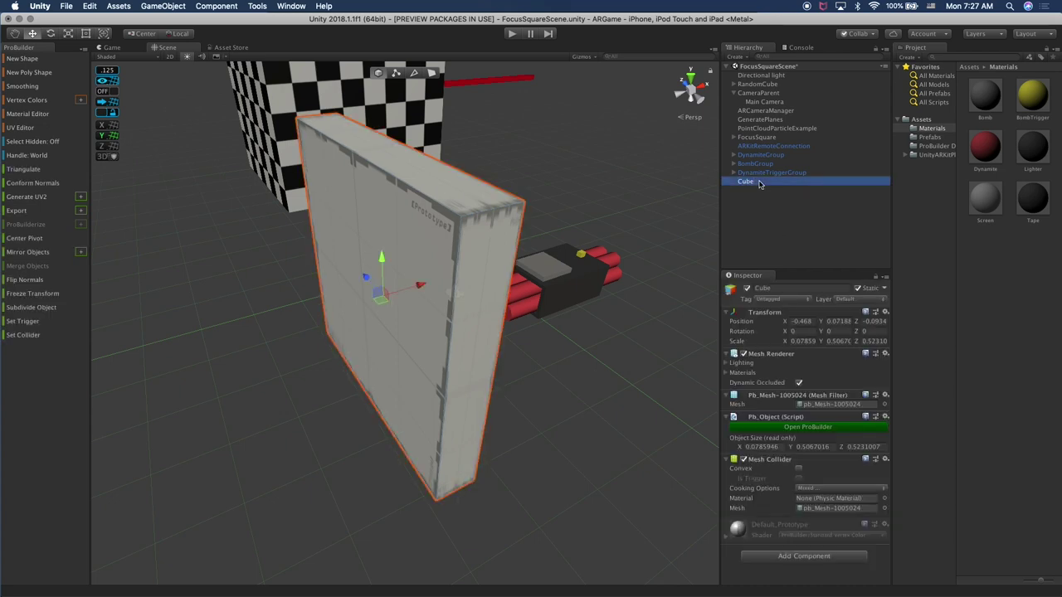
key(Return)
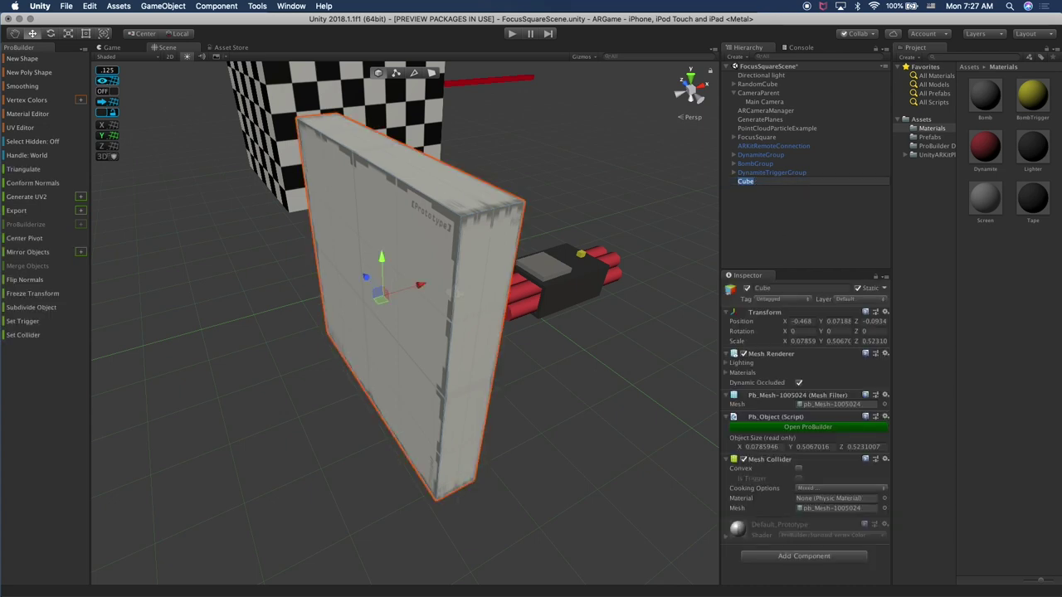
alt+drag(523, 265, 593, 261)
click(787, 204)
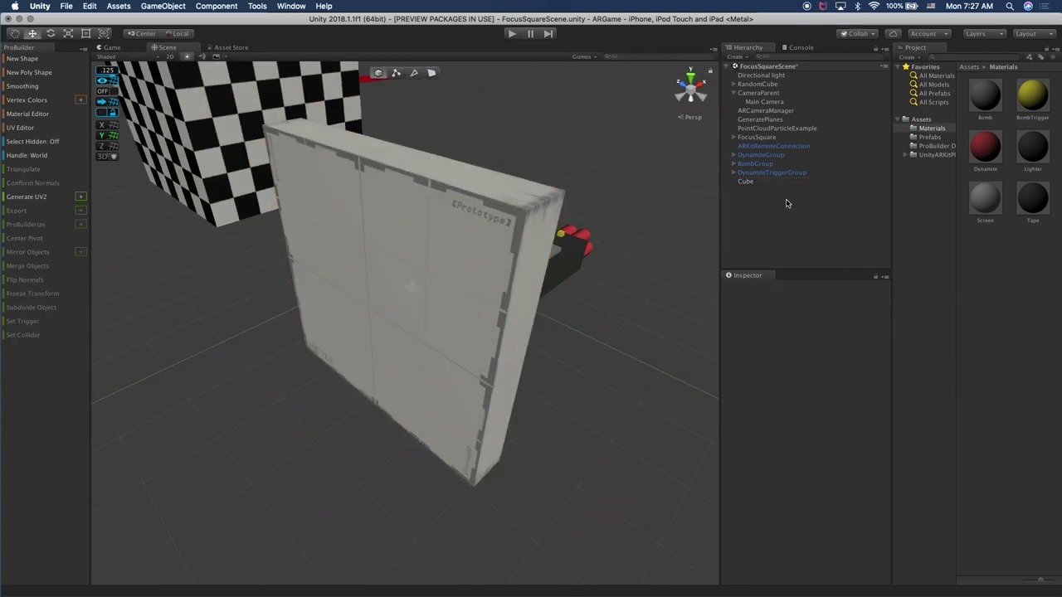
click(744, 181)
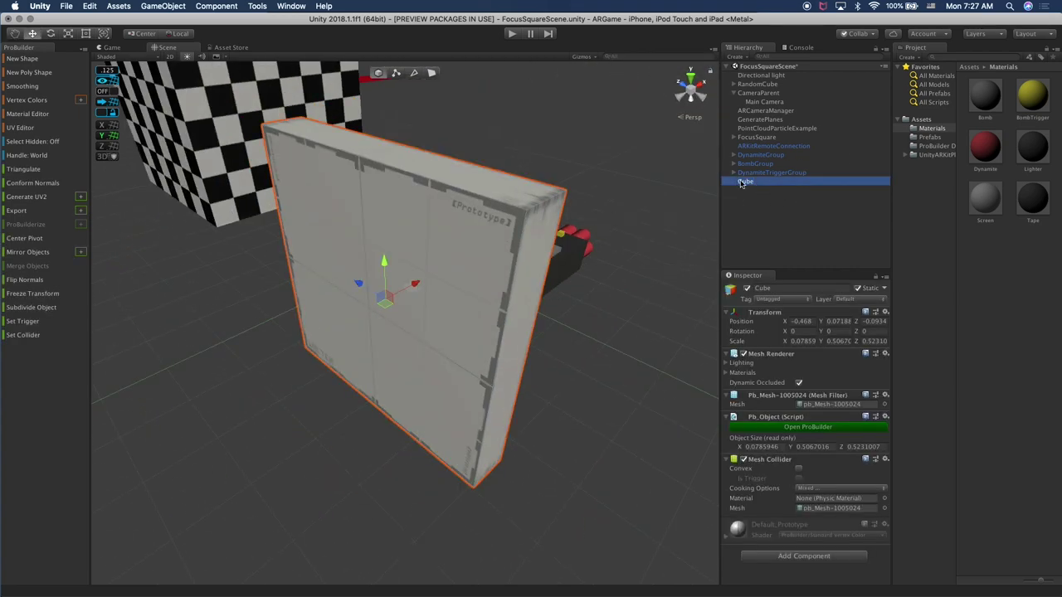
click(745, 181)
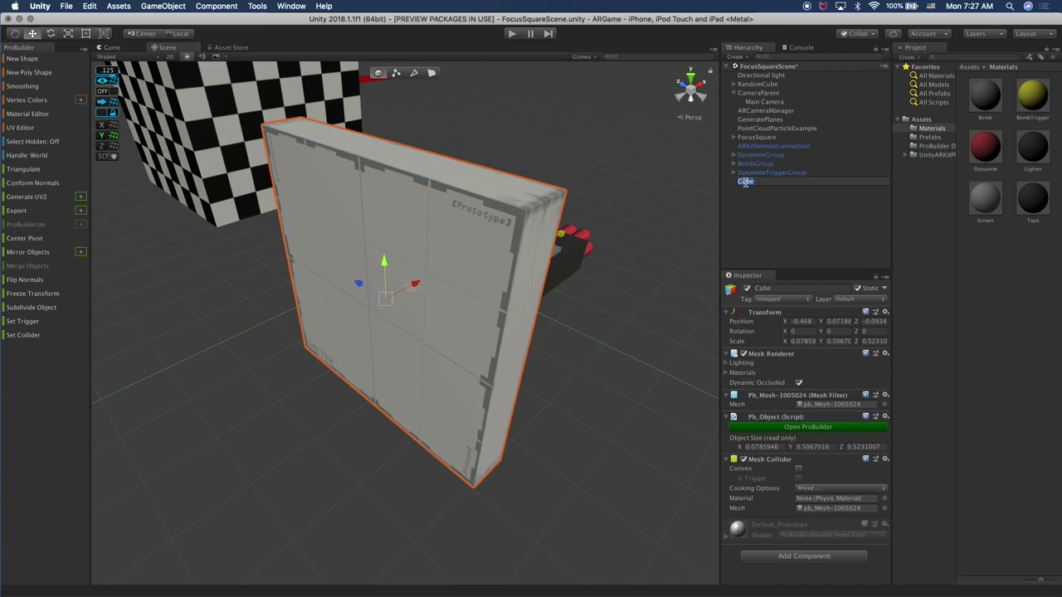
text(Wall_Plain)
key(Return)
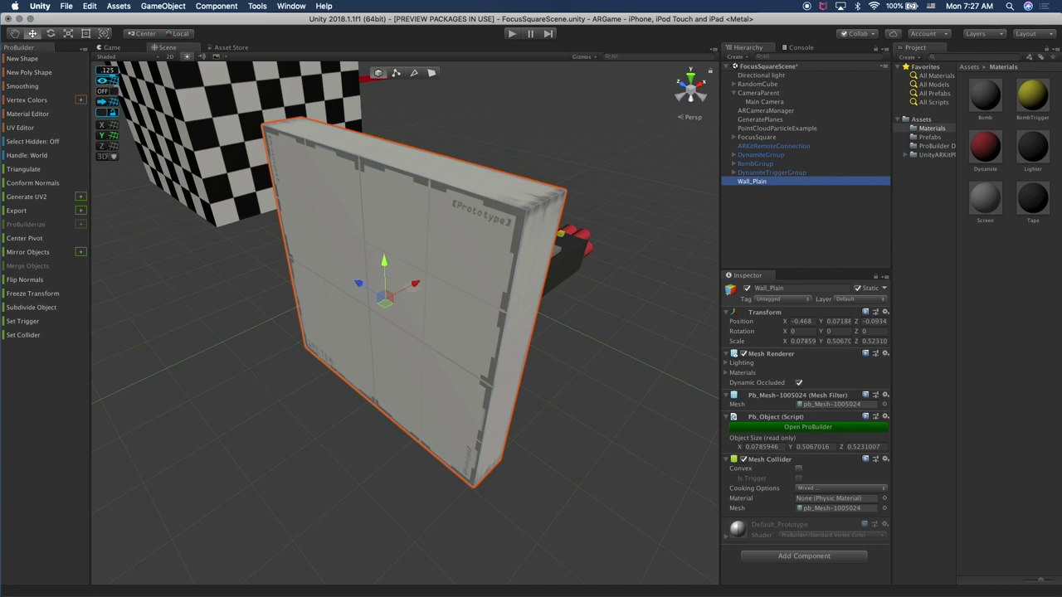
Change the wall object's name to Wall_Regular
click(756, 183)
click(756, 183)
key(shift+super+Right)
key(BackSpace)
key(BackSpace)
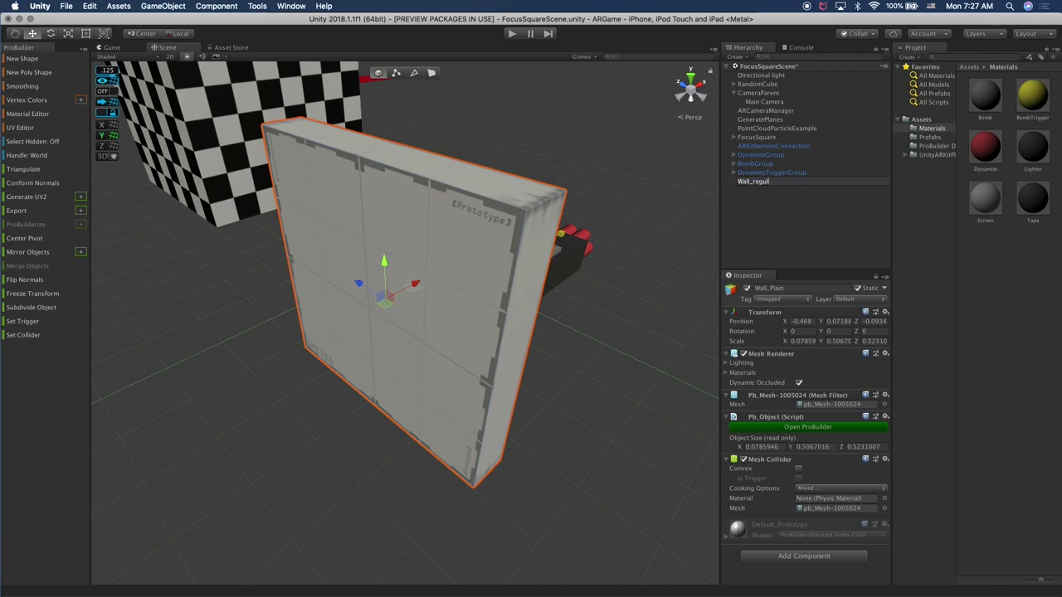
key(Return)
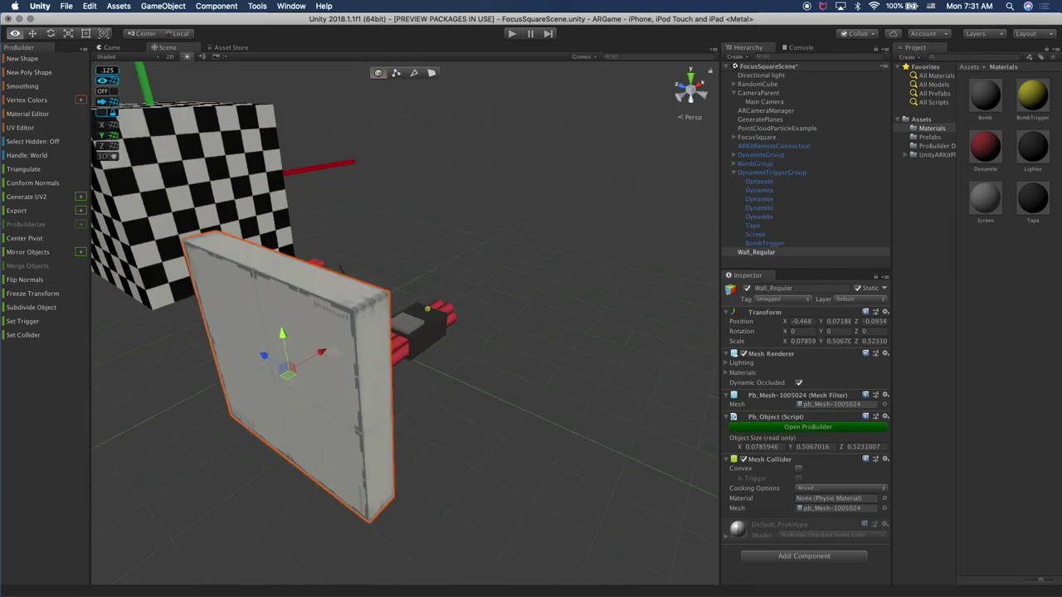
Duplicate Wall_Regular and move the copy in front of the original to about X -0.882
alt+drag(440, 340, 463, 318)
click(770, 253)
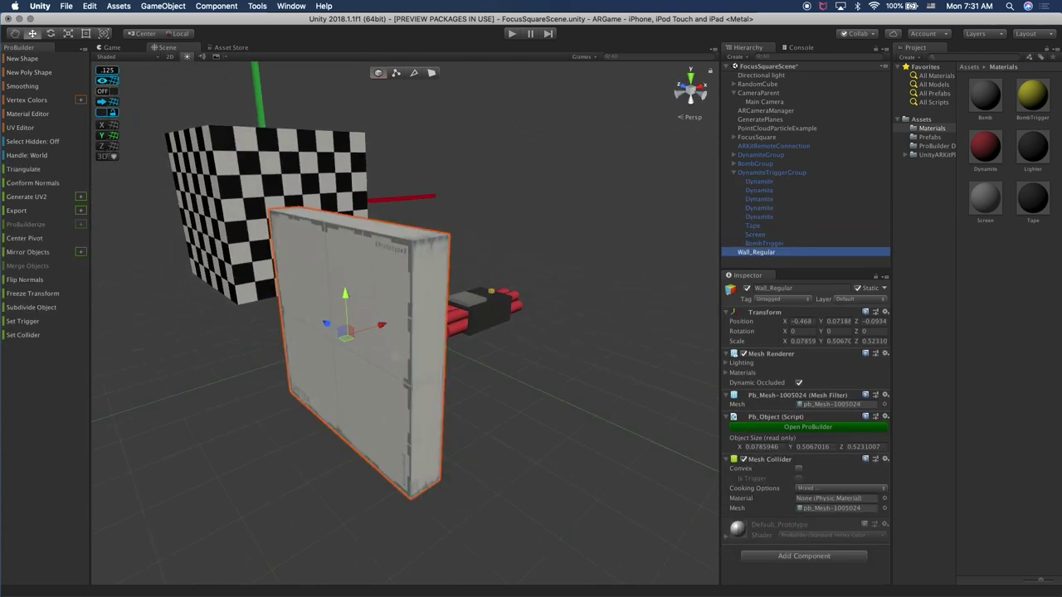
key(super+d)
drag(382, 325, 314, 330)
middle_drag(316, 329, 428, 290)
alt+drag(428, 290, 462, 314)
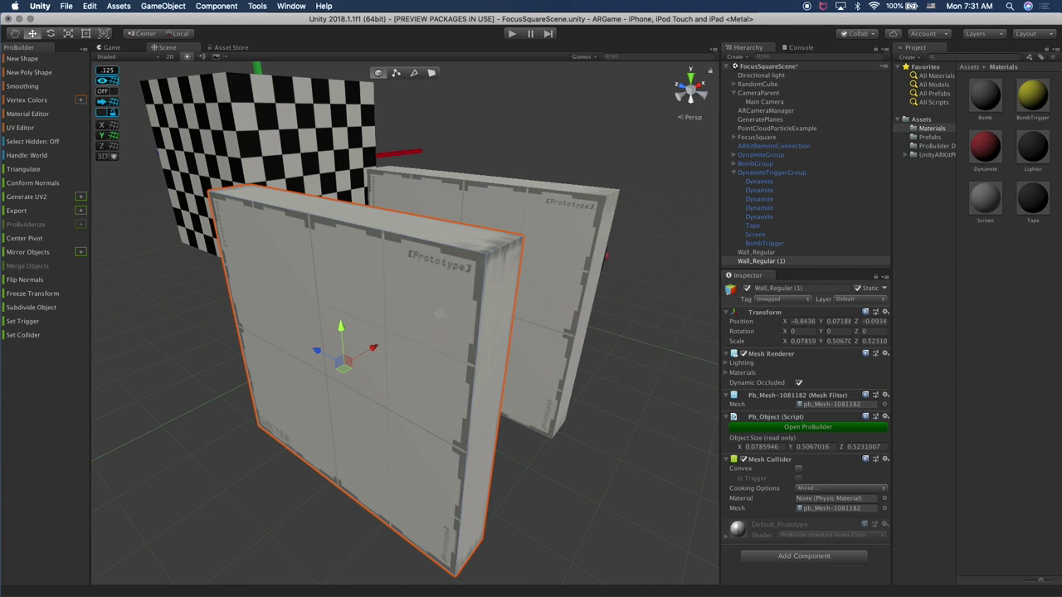
drag(380, 354, 350, 247)
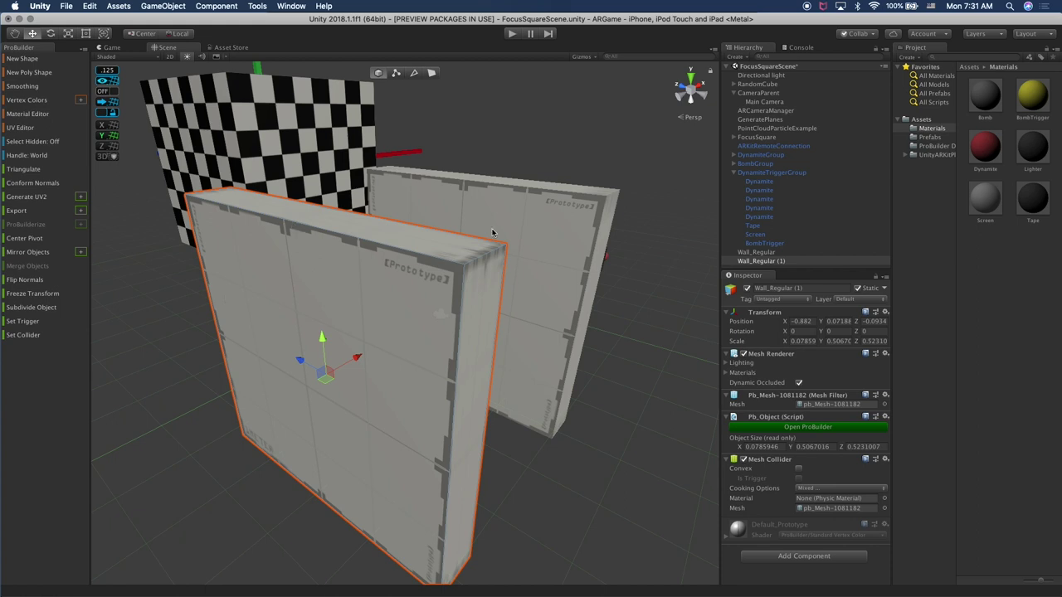
Select the two large faces plus the upper and lower edge faces of Wall_Regular (1) and subdivide them
click(432, 73)
click(327, 373)
alt+drag(331, 373, 187, 365)
shift+click(267, 281)
alt+drag(267, 281, 344, 277)
shift+click(344, 245)
alt+drag(374, 399, 530, 273)
alt+drag(502, 346, 334, 266)
click(217, 354)
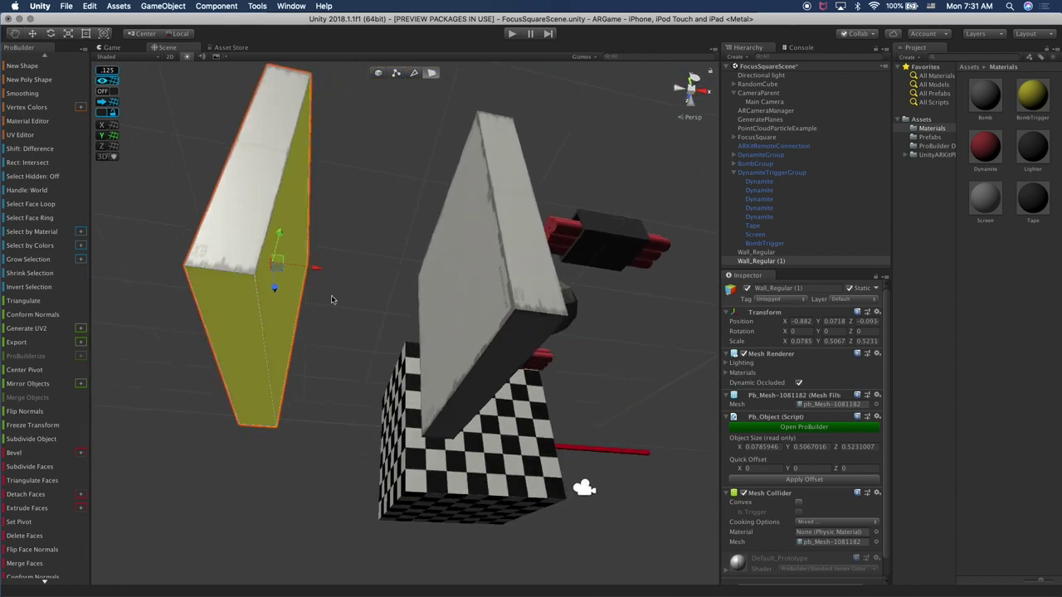
key(f)
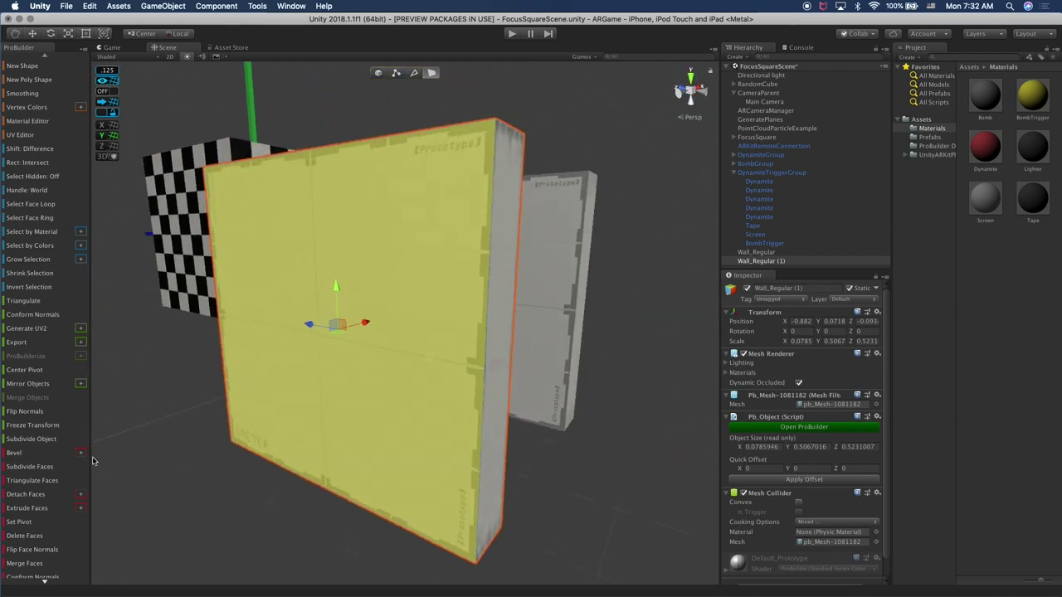
scroll(61, 477, down, 3)
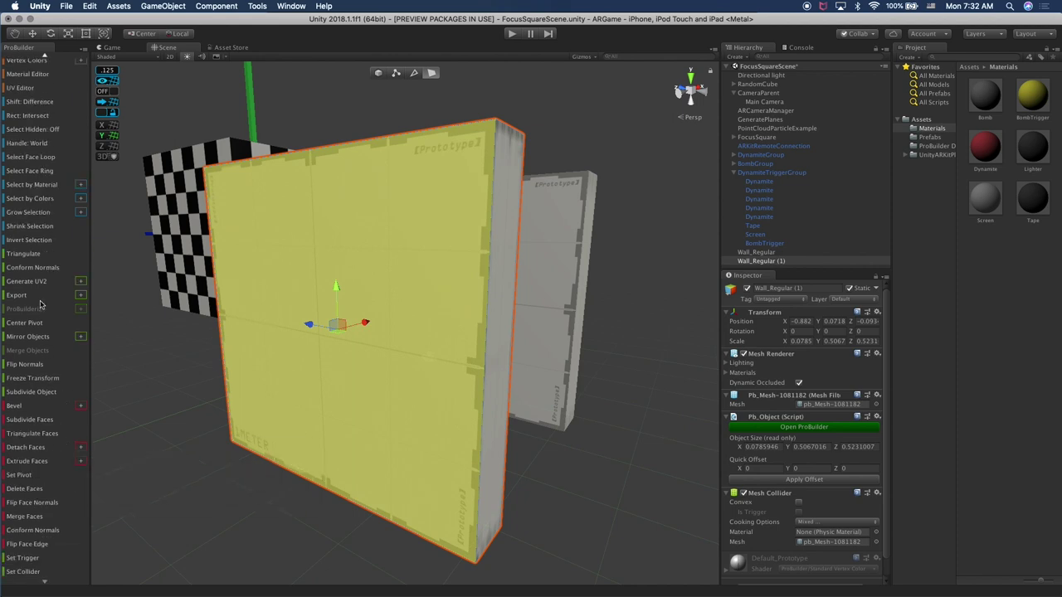
click(32, 419)
Select the vertices along the vertical centre line of Wall_Regular (1) and shift them along X, making the wall about 0.087 deep
alt+drag(417, 358, 427, 234)
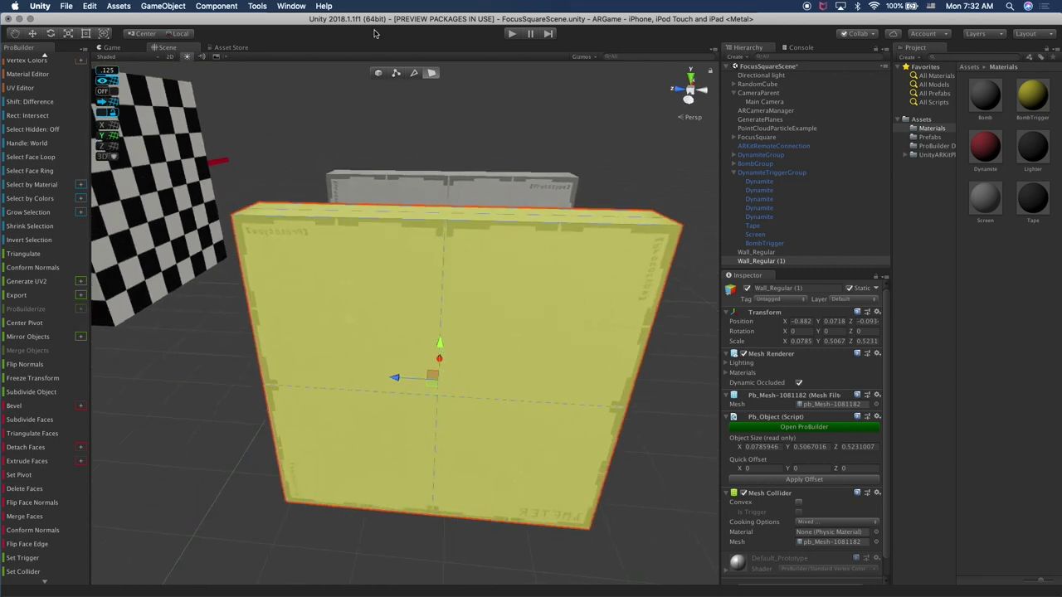
click(396, 76)
alt+drag(471, 199, 476, 161)
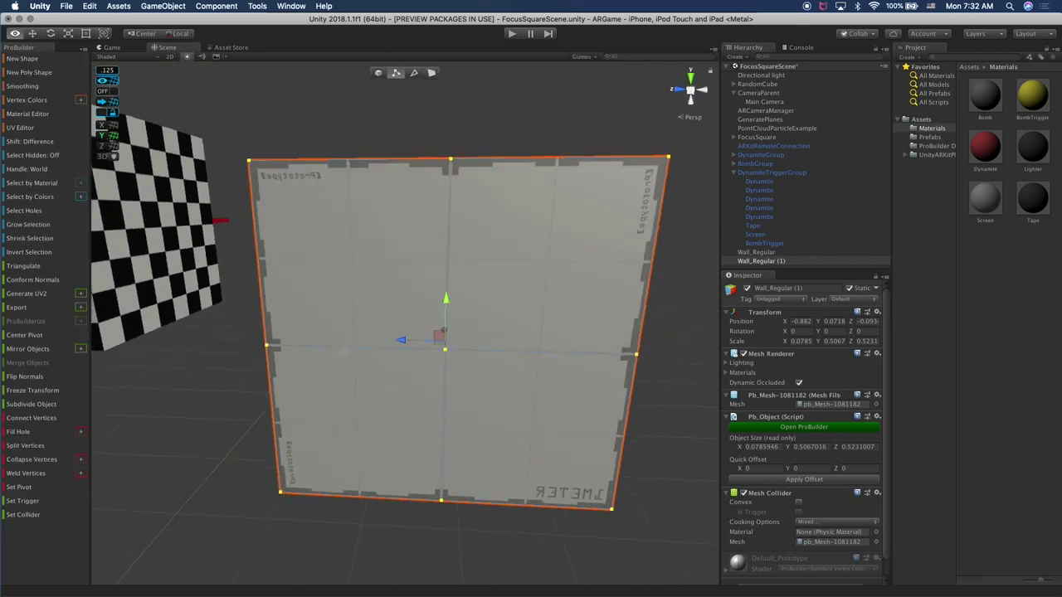
middle_drag(483, 206, 482, 179)
alt+drag(481, 178, 468, 162)
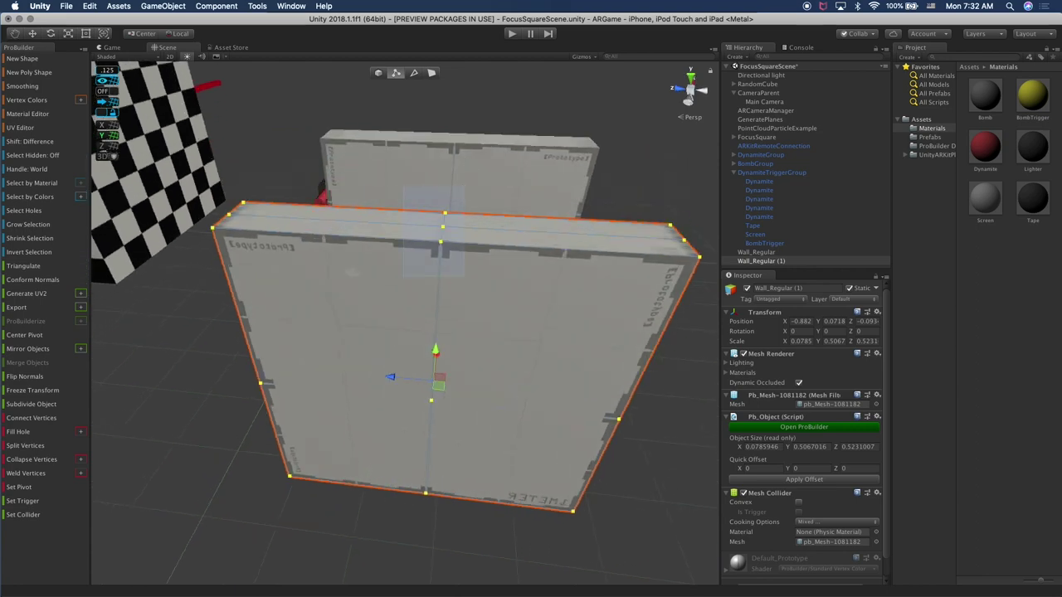
alt+drag(423, 282, 461, 358)
alt+drag(459, 312, 318, 309)
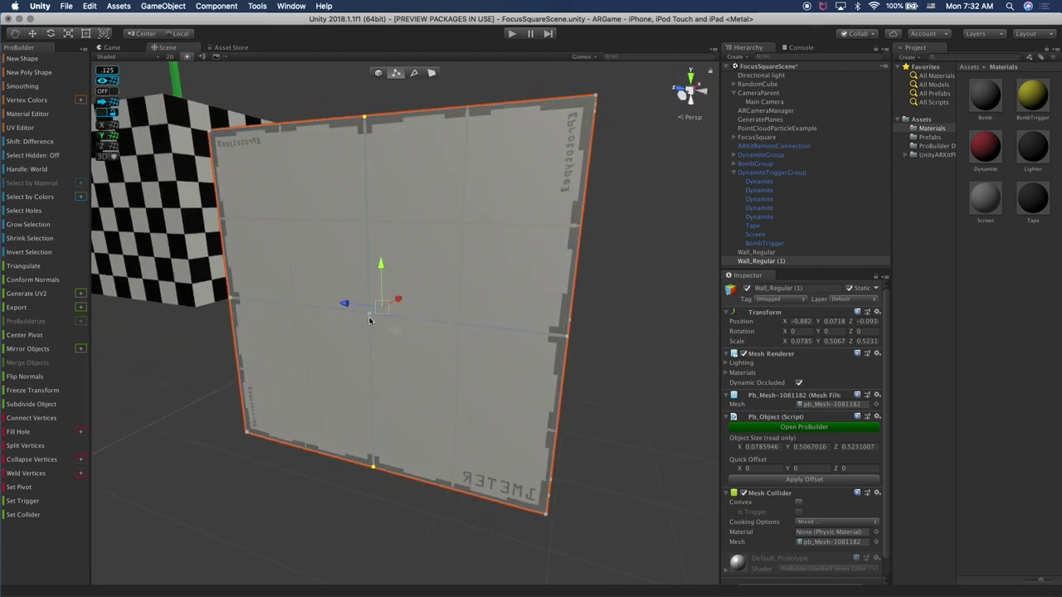
alt+drag(395, 331, 141, 349)
alt+drag(229, 290, 349, 278)
scroll(287, 398, up, 8)
scroll(284, 396, down, 8)
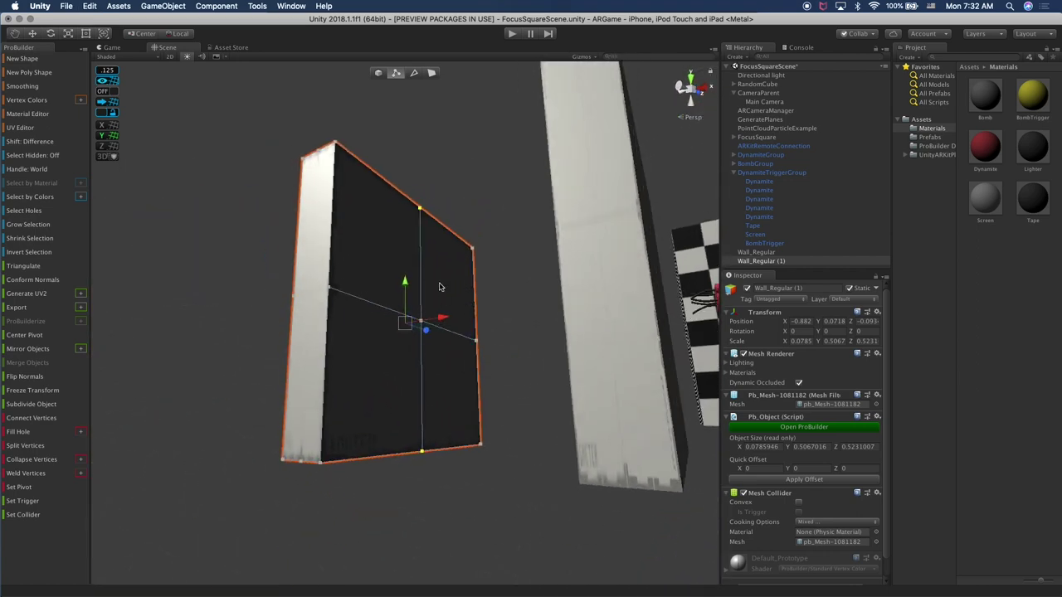
alt+drag(423, 329, 444, 431)
drag(452, 321, 549, 227)
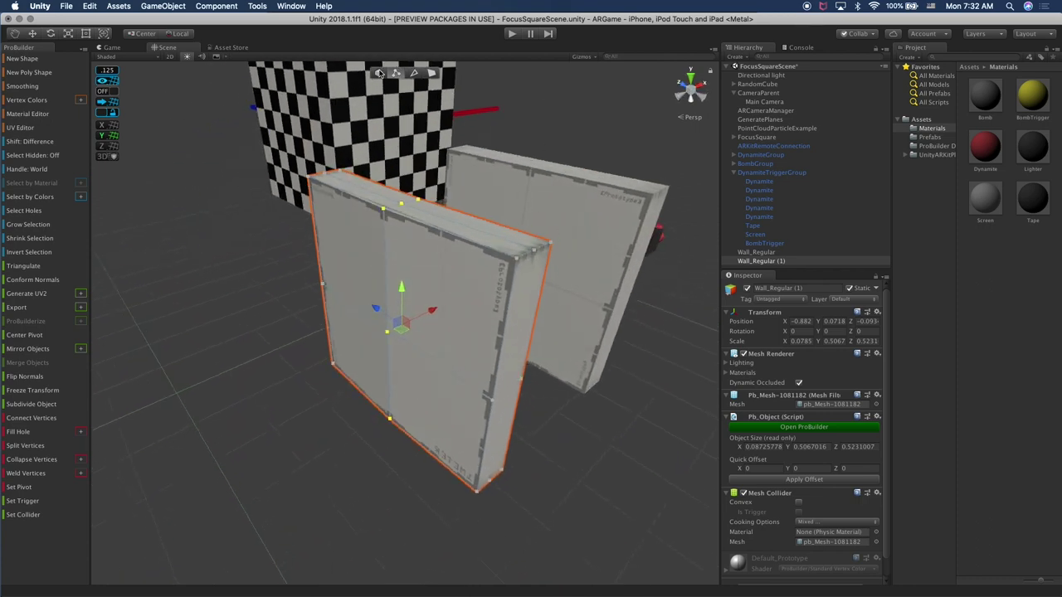
Duplicate Wall_Regular (1) and move the copy along Z to about -0.8, beside the original
click(379, 73)
click(407, 473)
click(496, 379)
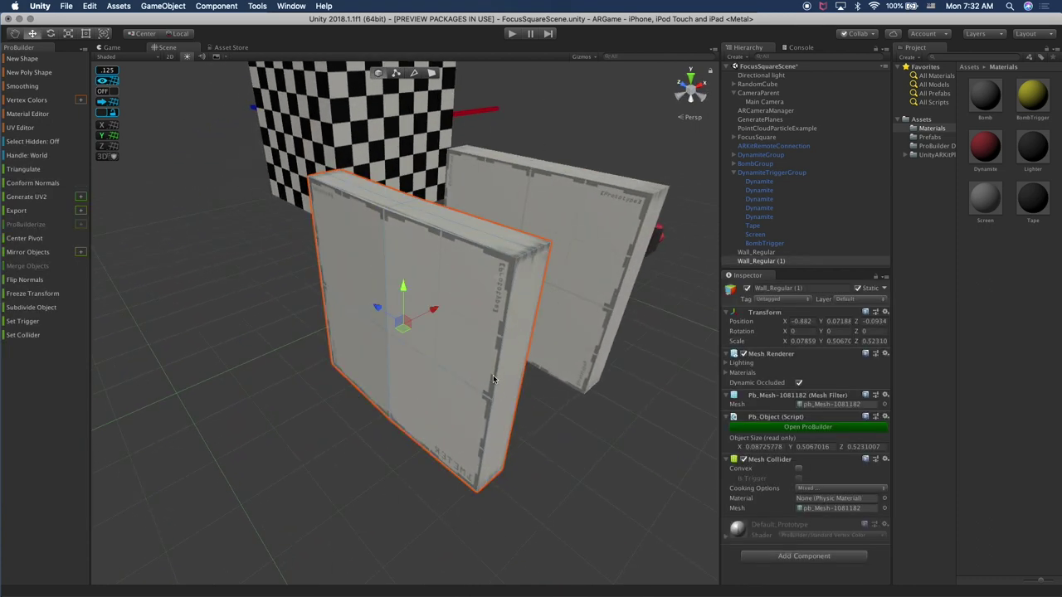
key(f)
key(super+d)
drag(379, 308, 487, 345)
middle_drag(491, 323, 380, 297)
alt+drag(379, 296, 365, 300)
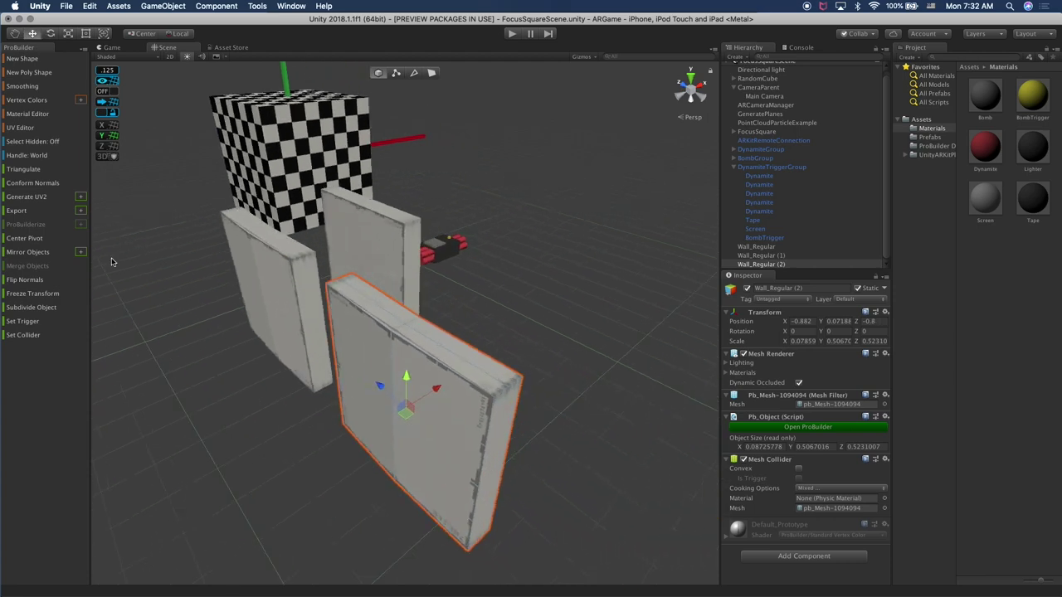
Select the vertical centre edge loop of Wall_Regular (2) and shift it along X to bend the wall
click(414, 73)
click(387, 336)
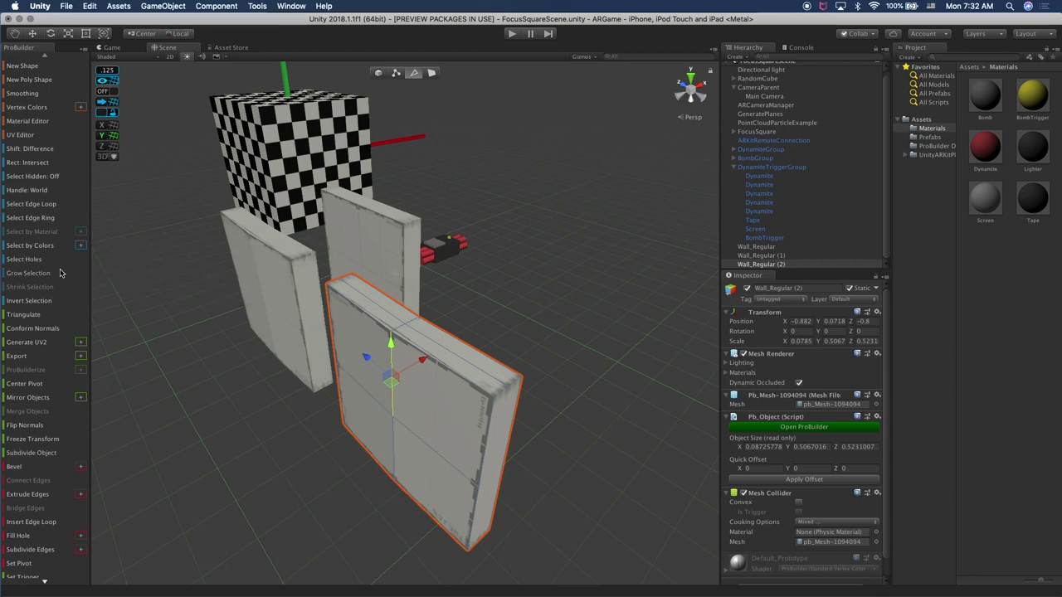
click(37, 208)
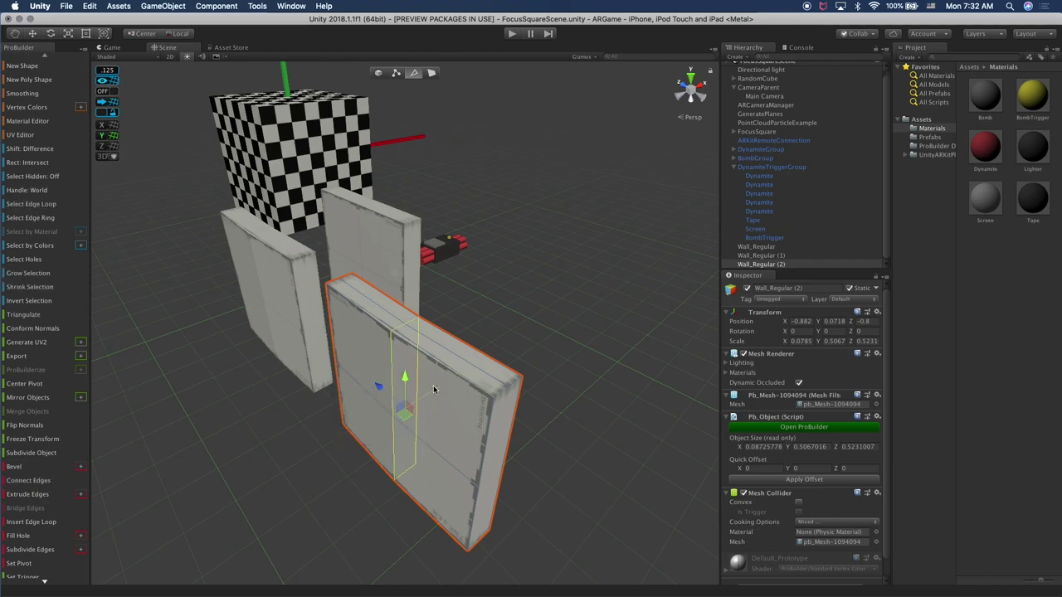
drag(424, 365, 444, 387)
click(491, 338)
alt+drag(491, 339, 575, 303)
Duplicate the flat Wall_Regular and move the copy along Z to about -0.814
click(274, 303)
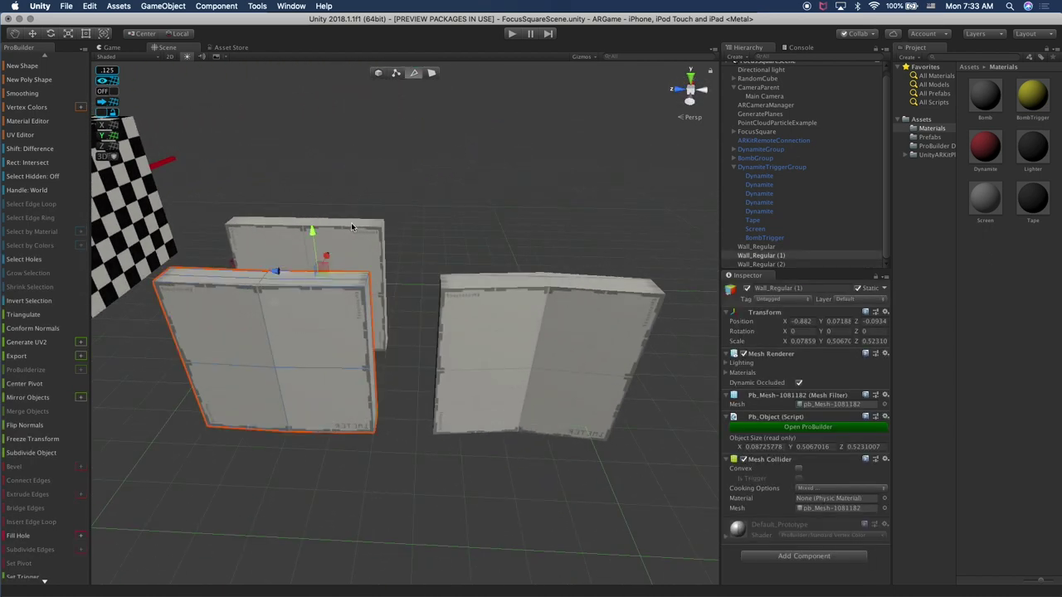
click(379, 73)
click(345, 249)
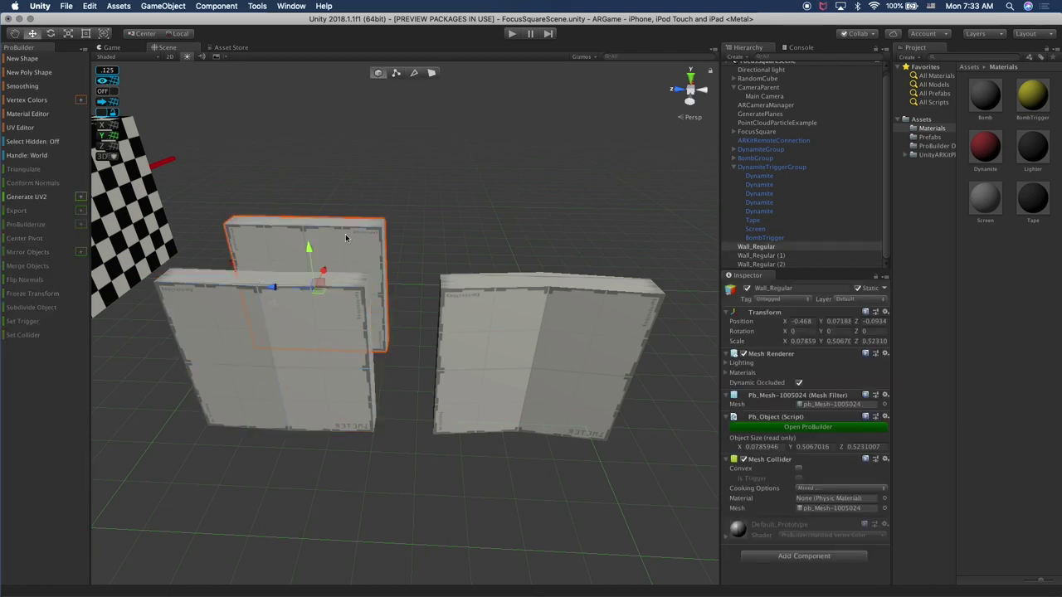
alt+drag(305, 285, 263, 321)
drag(390, 304, 415, 335)
alt+drag(415, 336, 276, 316)
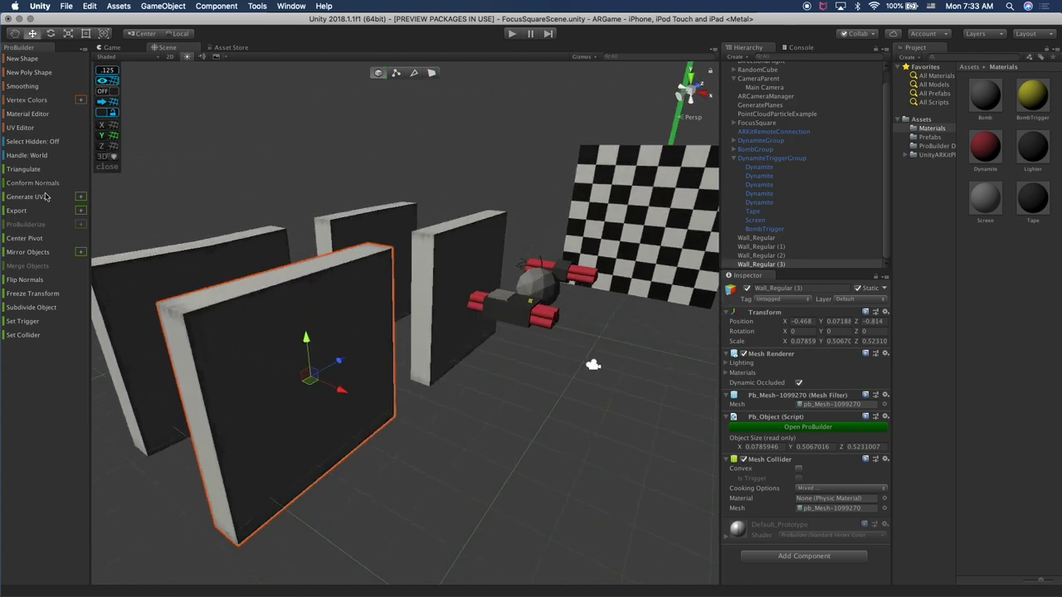
Select the two large faces of Wall_Regular (3) and inset them to a narrower upright rectangle
click(431, 72)
alt+drag(314, 354, 279, 349)
click(324, 362)
click(228, 340)
alt+drag(214, 292, 420, 236)
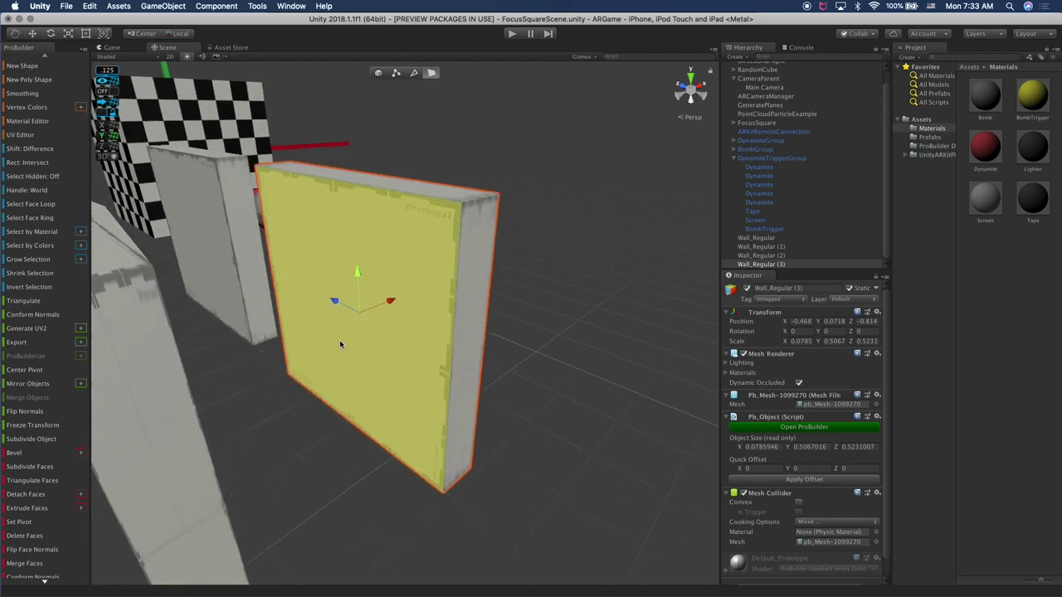
key(r)
mouse_move(335, 303)
shift+mouse_down()
mouse_move(345, 309)
mouse_move(329, 298)
mouse_move(360, 280)
mouse_move(320, 301)
mouse_move(358, 264)
mouse_move(356, 300)
mouse_move(344, 293)
mouse_move(355, 297)
shift+mouse_up()
key(super+z)
key(w)
key(r)
key(super+z)
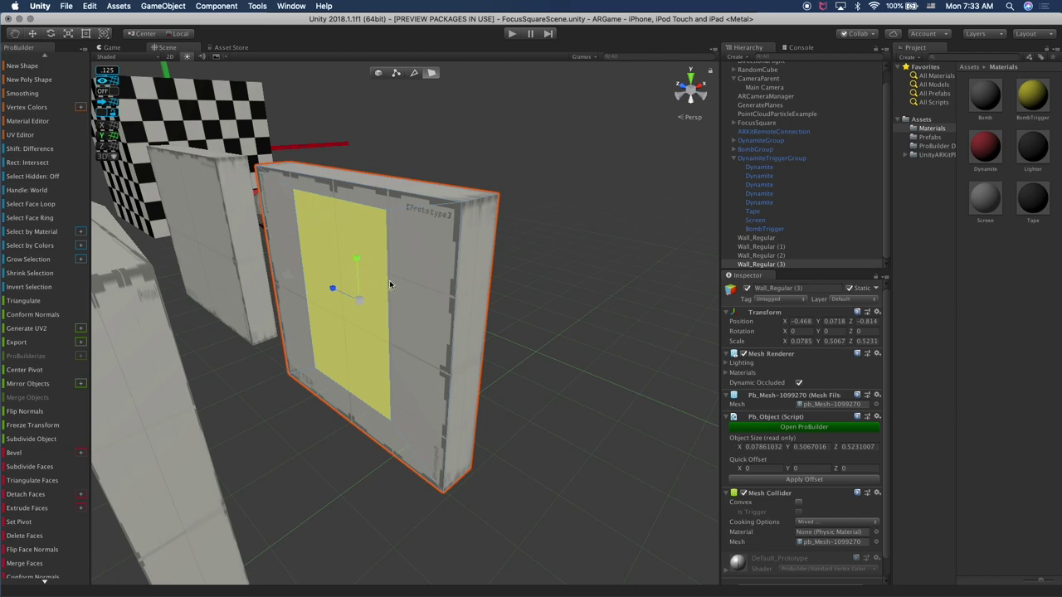
Scale the inset faces of Wall_Regular (3) to a roughly square window shape and raise them above the wall's centre
alt+drag(385, 292, 307, 320)
alt+drag(477, 352, 436, 370)
drag(407, 287, 406, 283)
key(super+z)
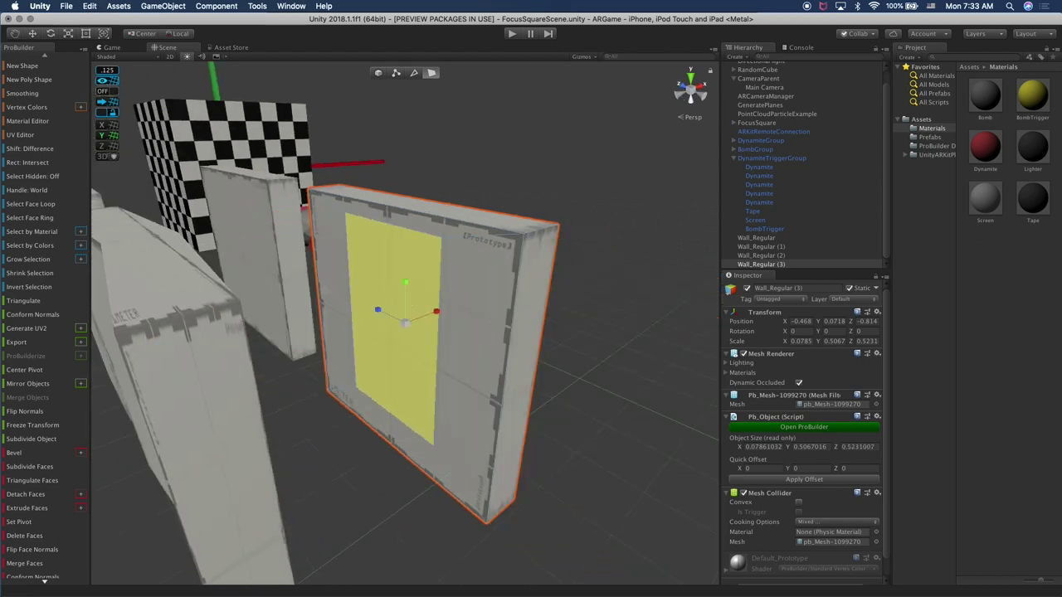
click(407, 288)
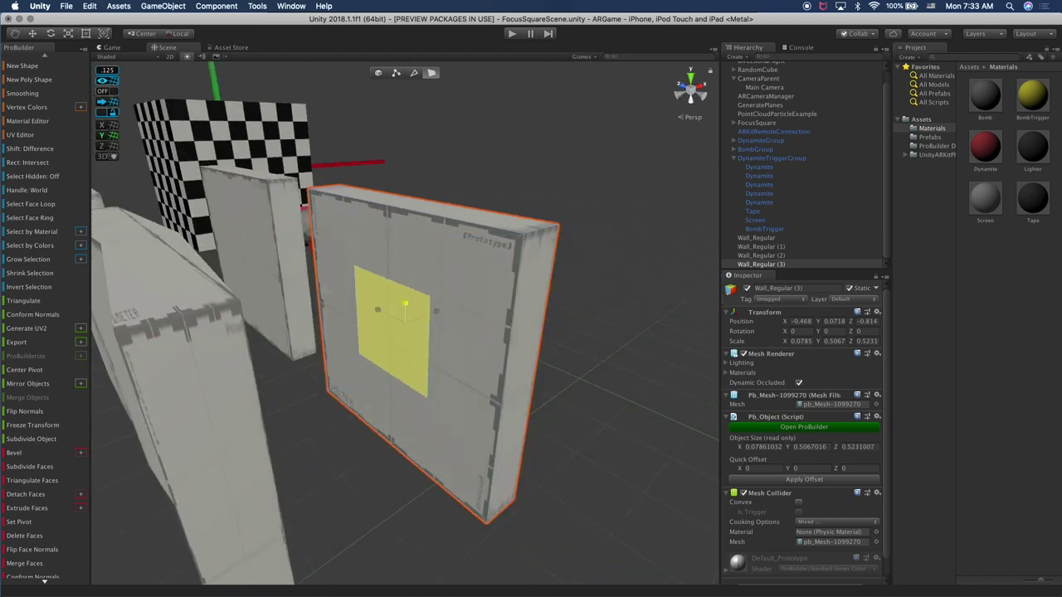
drag(382, 308, 404, 272)
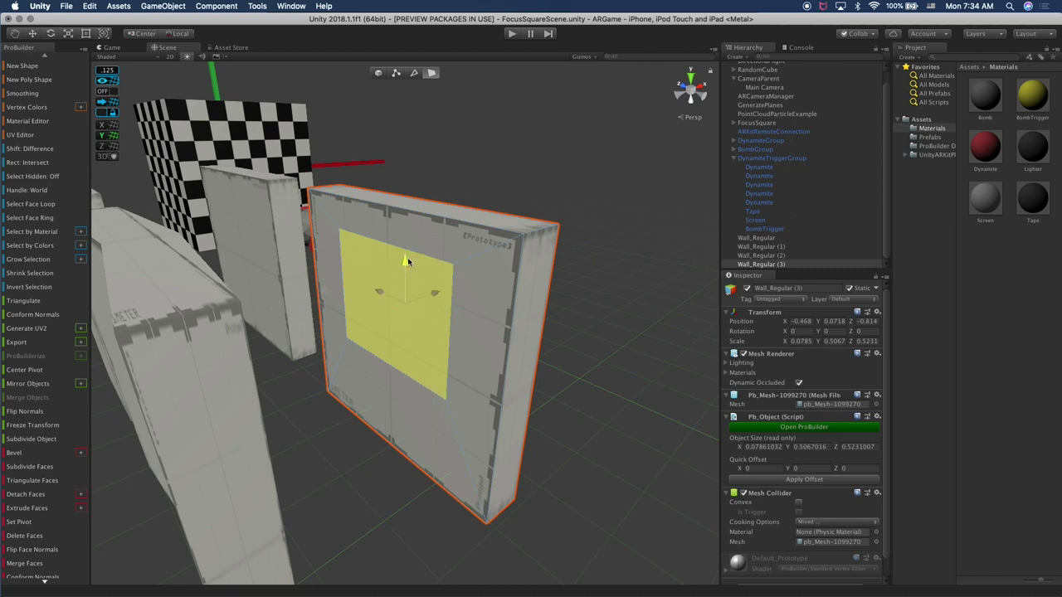
alt+drag(388, 331, 379, 334)
Extrude the window faces of Wall_Regular (3) inward and shift them along X, making the object about 0.079 deep
key(r)
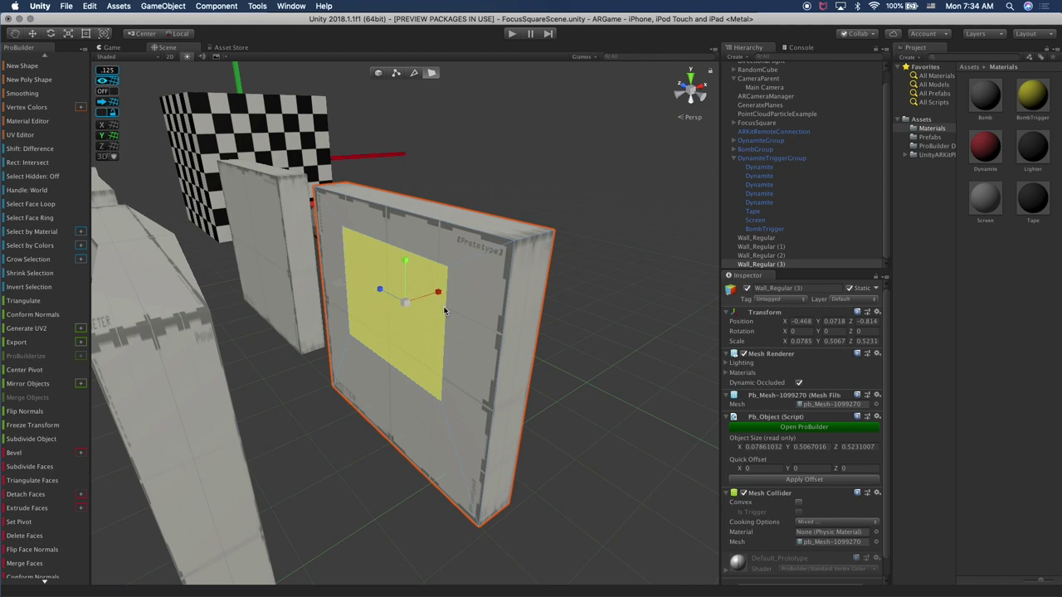
shift+drag(445, 297, 418, 303)
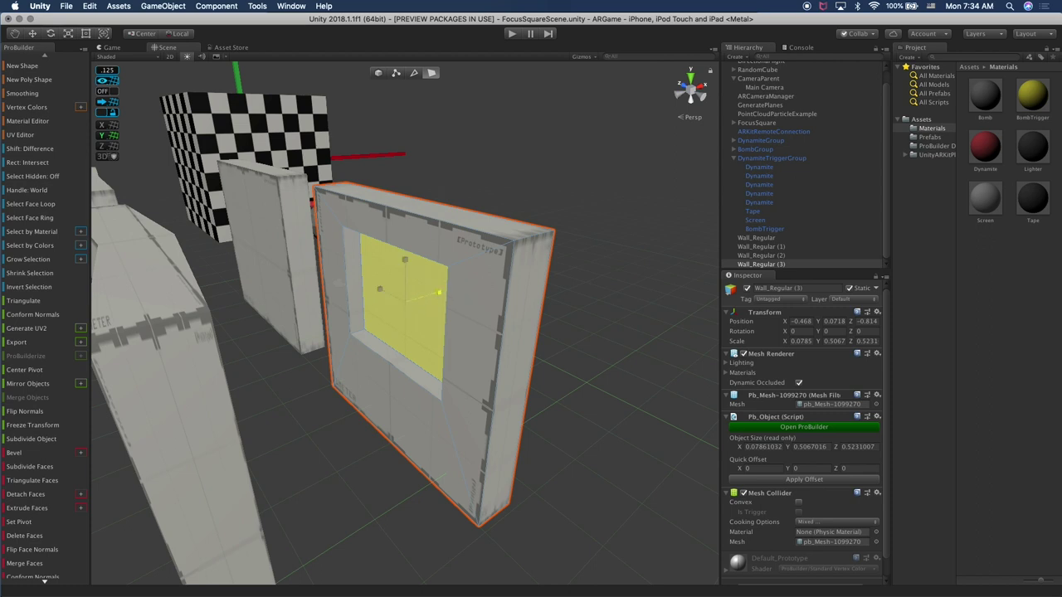
drag(433, 299, 473, 307)
scroll(473, 305, up, 10)
right_drag(474, 304, 481, 288)
scroll(476, 374, down, 10)
scroll(476, 374, up, 5)
alt+drag(476, 374, 486, 337)
alt+drag(421, 424, 315, 426)
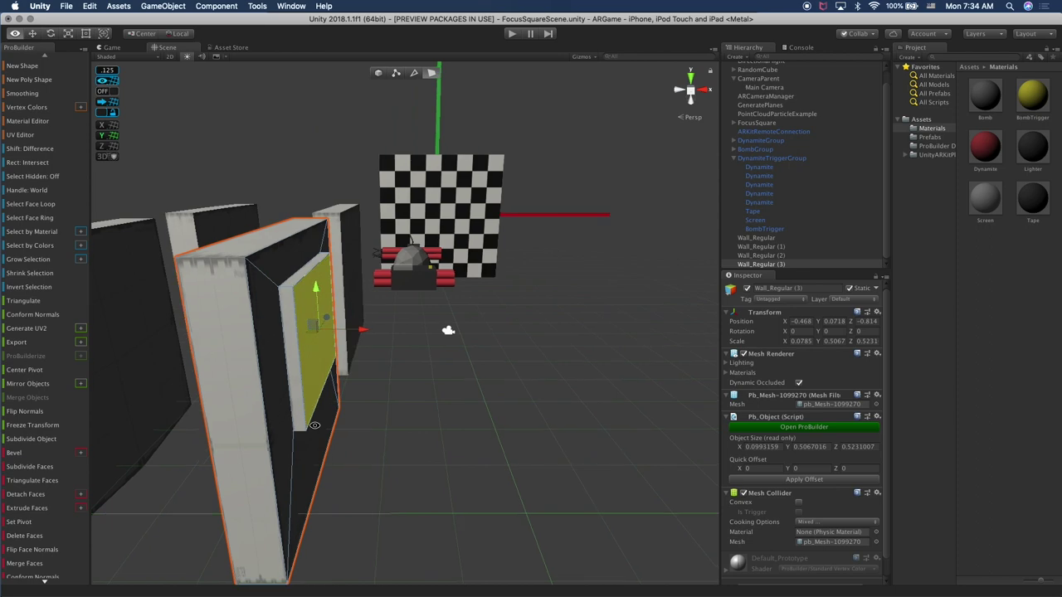
drag(362, 333, 350, 333)
alt+drag(328, 376, 456, 360)
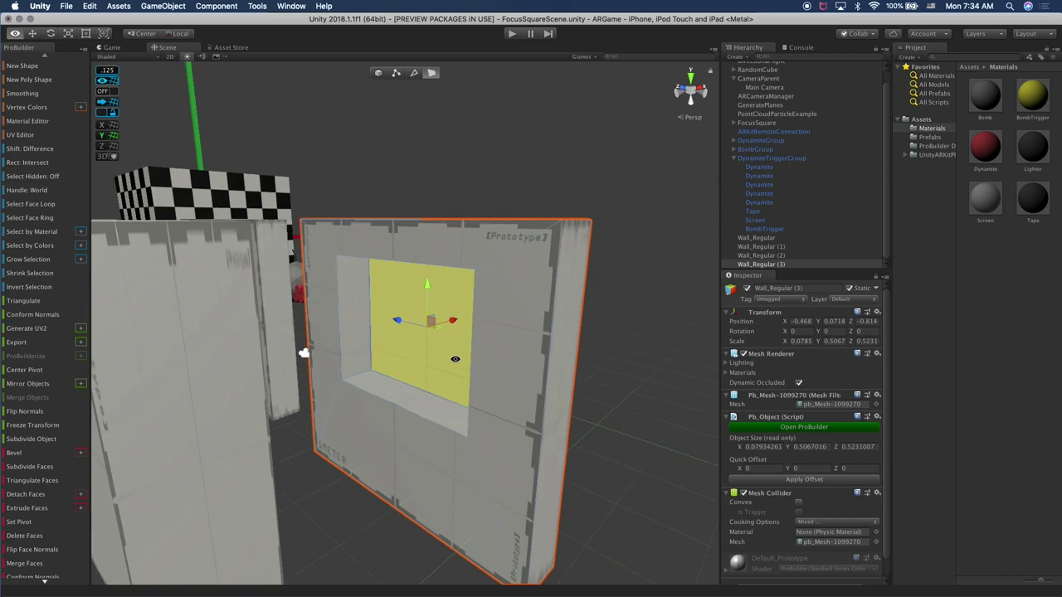
Select the back face of the window recess and shift it along X, making Wall_Regular (3) about 0.13 deep
click(601, 382)
mouse_move(609, 366)
alt+mouse_down()
mouse_move(566, 373)
mouse_move(610, 372)
alt+mouse_up()
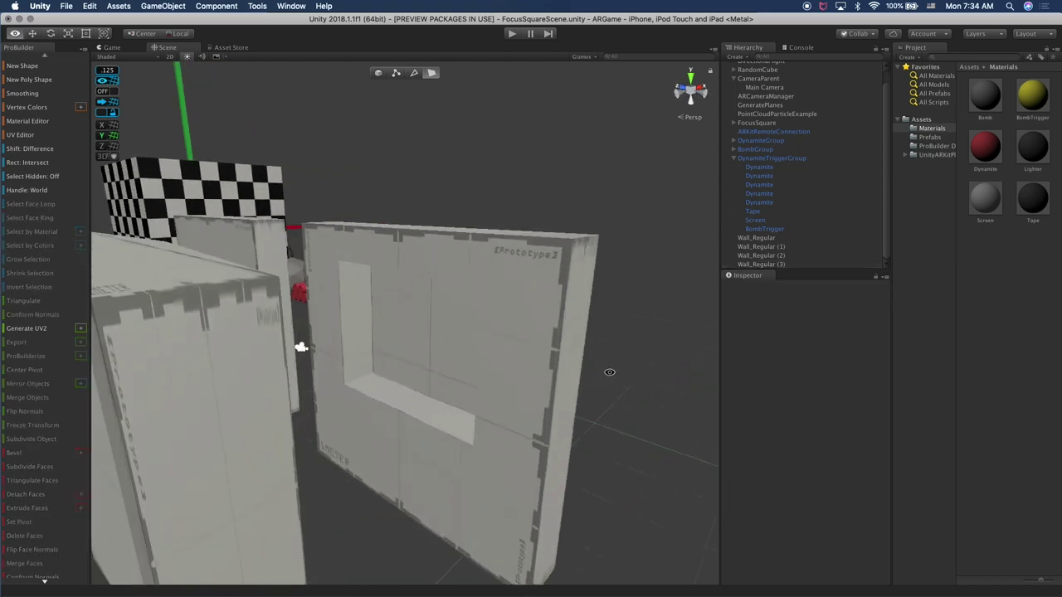
click(471, 382)
alt+drag(497, 376, 366, 389)
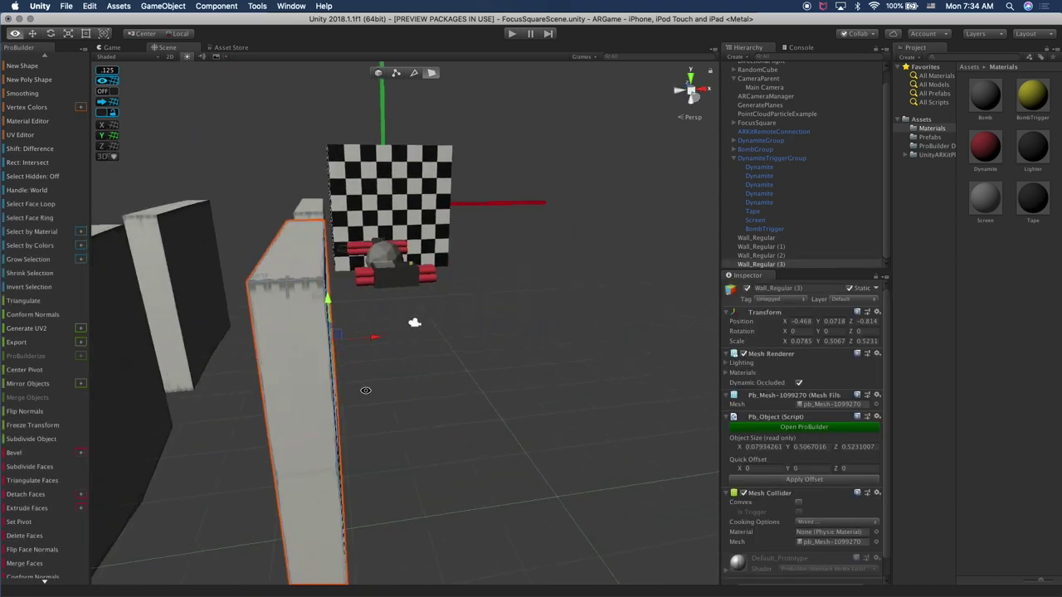
drag(379, 339, 396, 339)
alt+drag(339, 376, 551, 407)
click(346, 352)
click(365, 340)
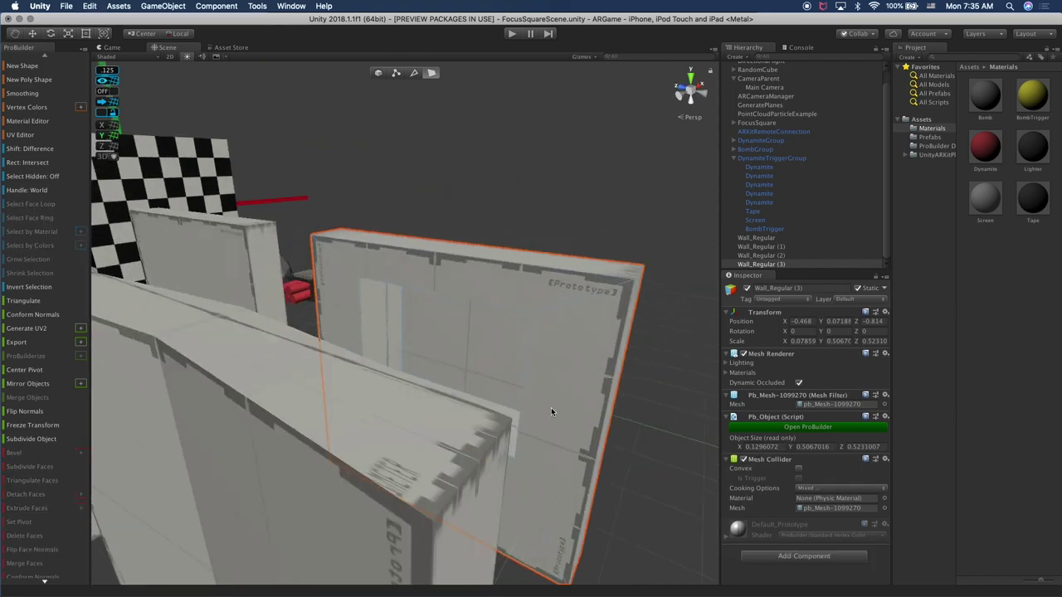
Return to whole-object selection, clear it and examine the four walls from several sides
scroll(550, 407, down, 10)
scroll(459, 401, up, 10)
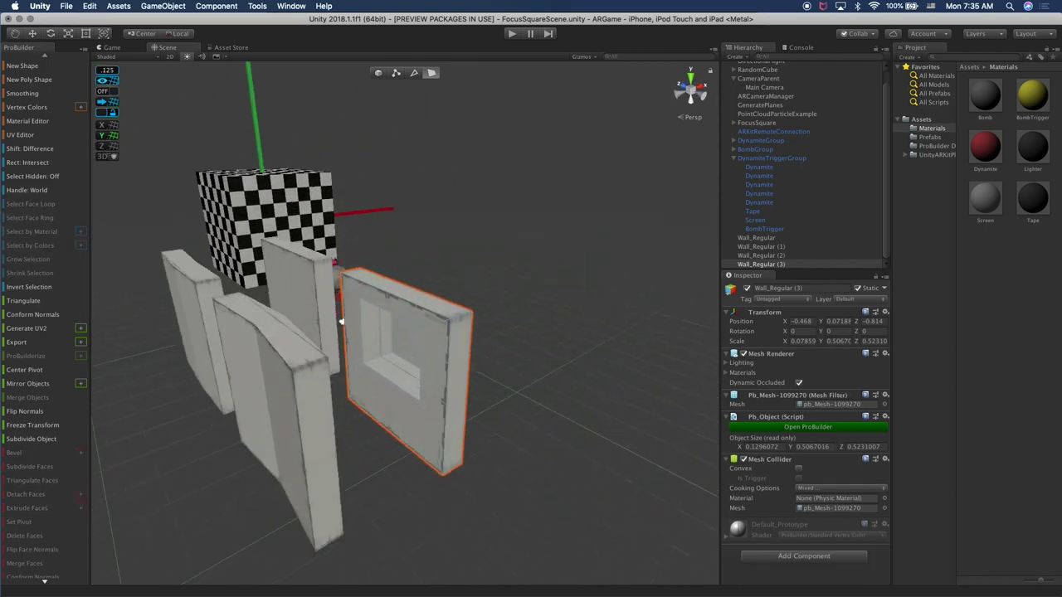
click(455, 369)
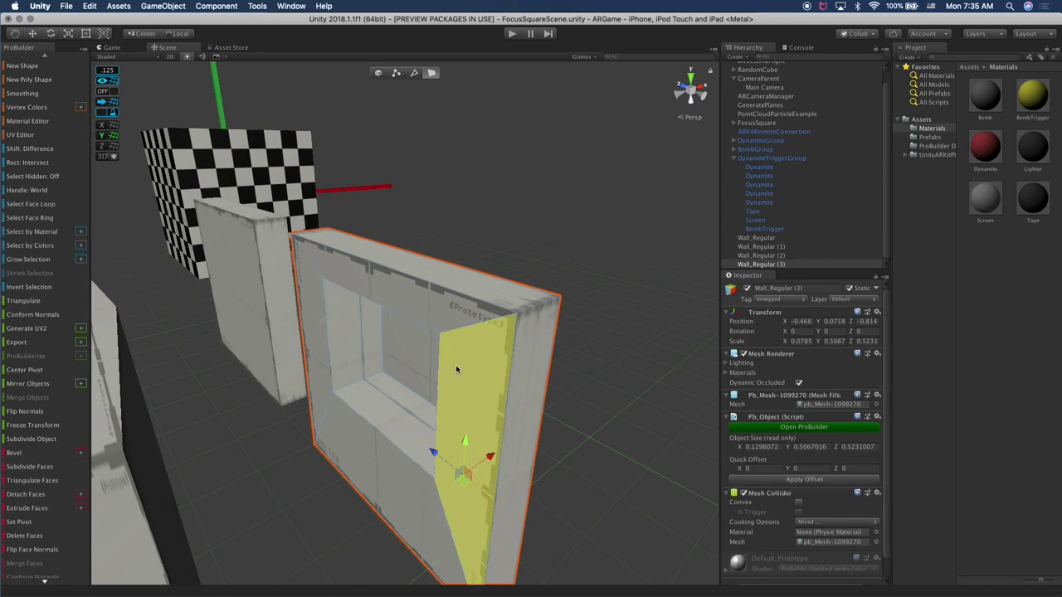
click(380, 74)
click(510, 207)
alt+drag(528, 292, 594, 270)
scroll(480, 277, down, 8)
alt+drag(480, 276, 519, 283)
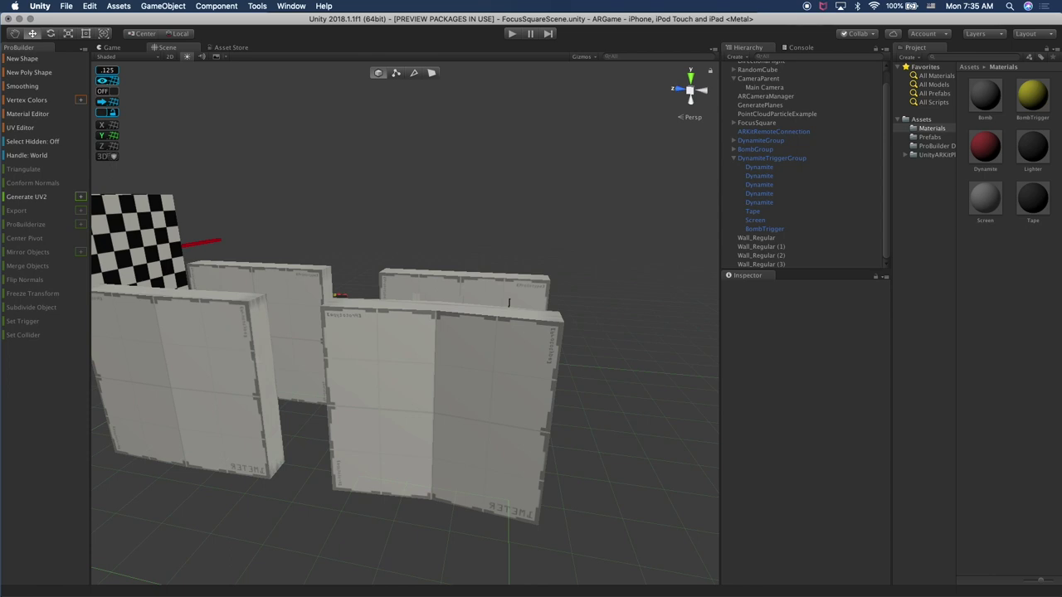
alt+drag(509, 302, 308, 349)
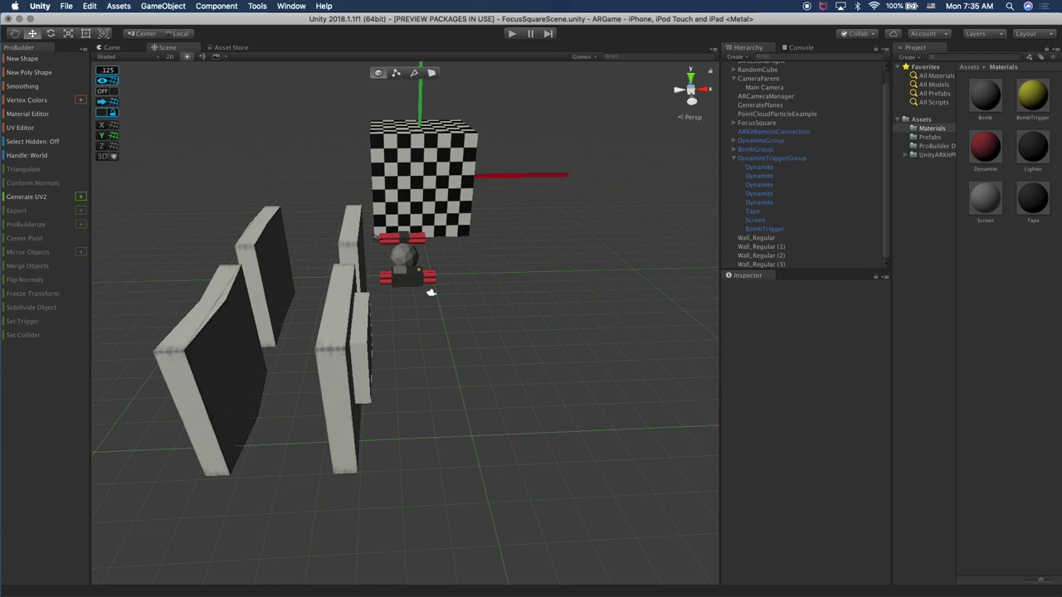
alt+drag(294, 351, 402, 339)
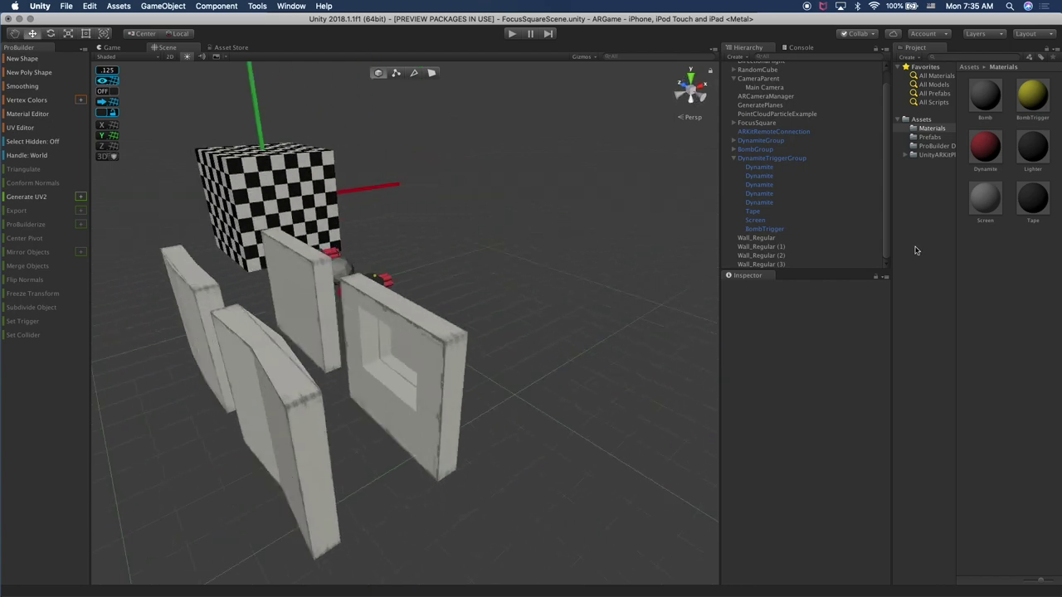
Duplicate the Screen material and name the copy Wall
click(988, 212)
key(super+d)
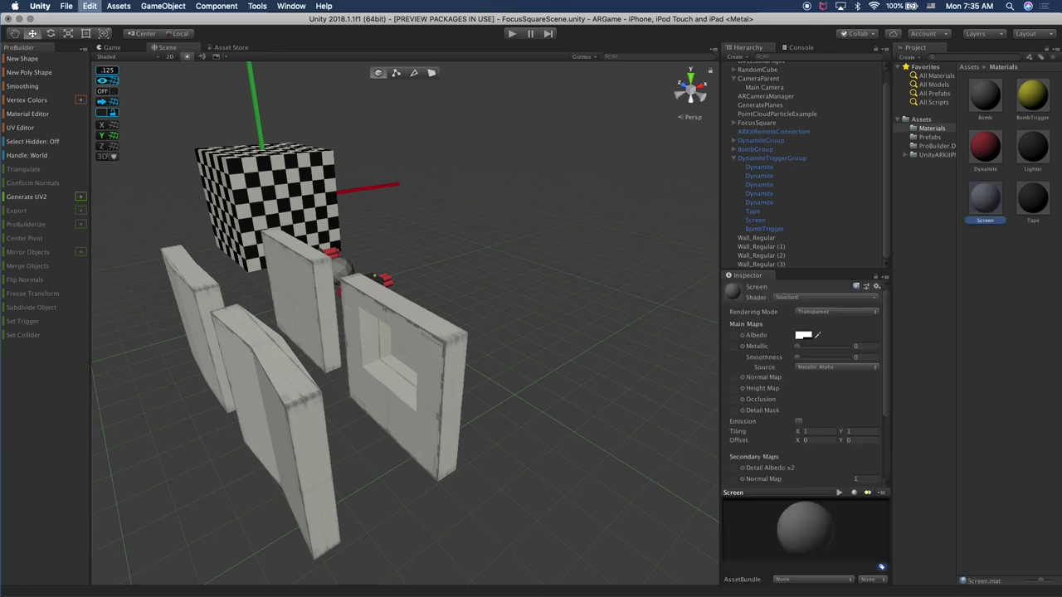
click(1029, 220)
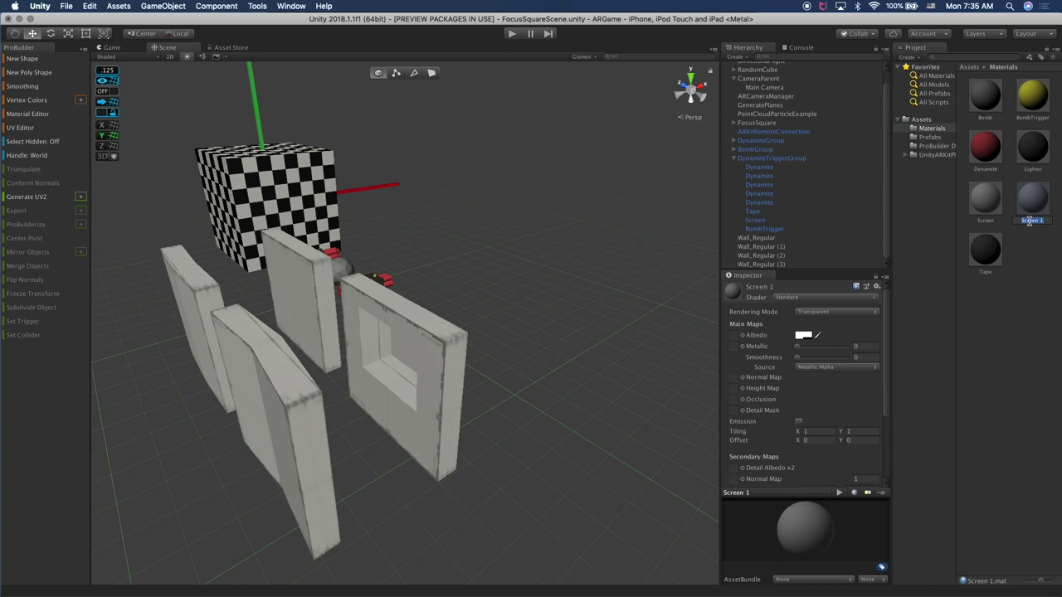
text(Wall)
key(Return)
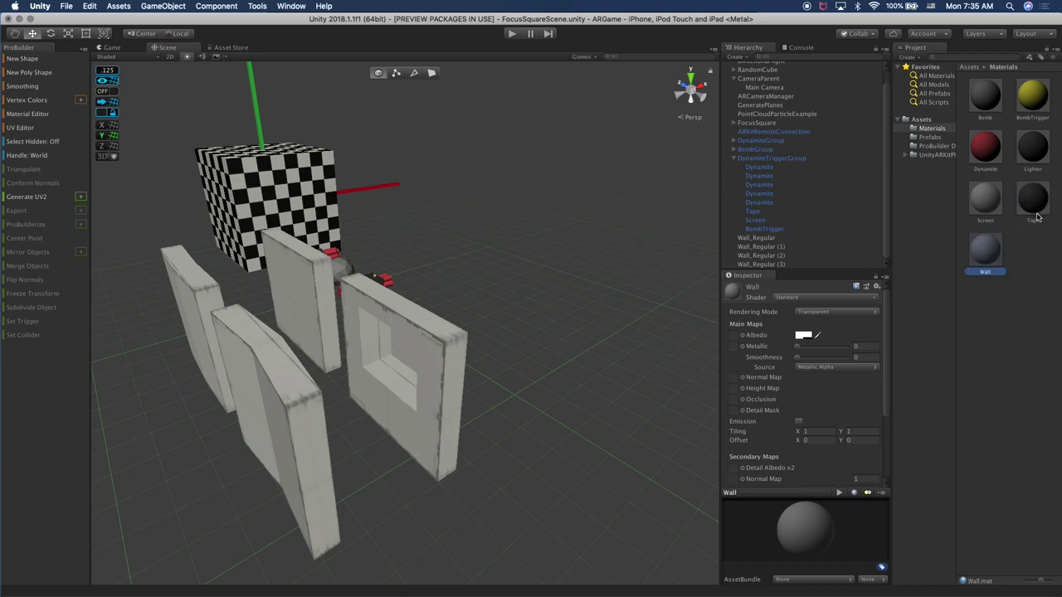
Set the Wall material's Rendering Mode to Opaque and its Albedo alpha to 255
click(811, 312)
click(830, 285)
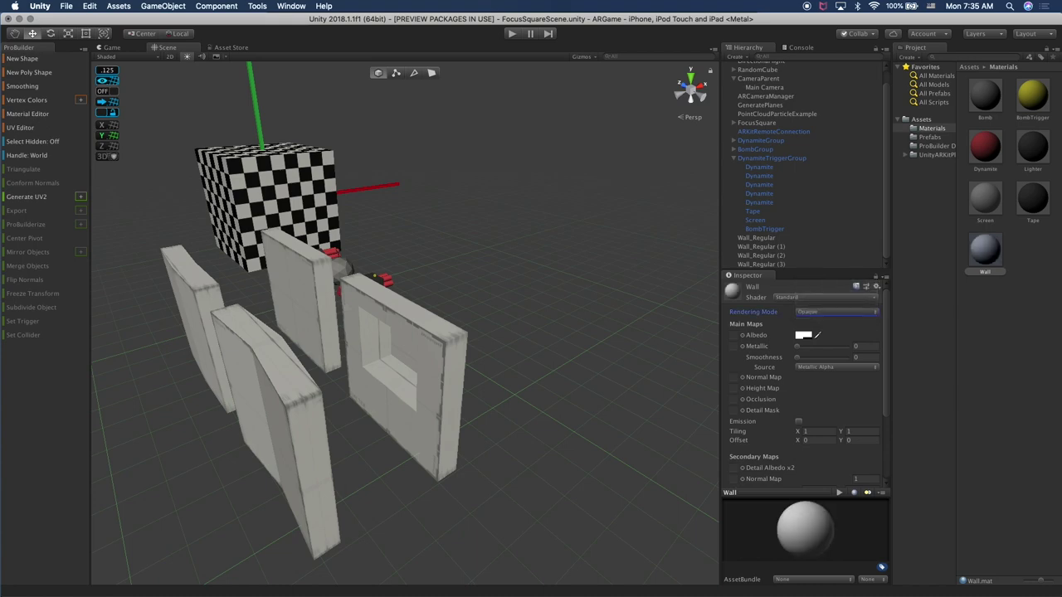
click(803, 335)
click(778, 402)
text(255)
click(673, 187)
Apply the Wall material to Wall_Regular and its three numbered copies
drag(979, 258, 775, 238)
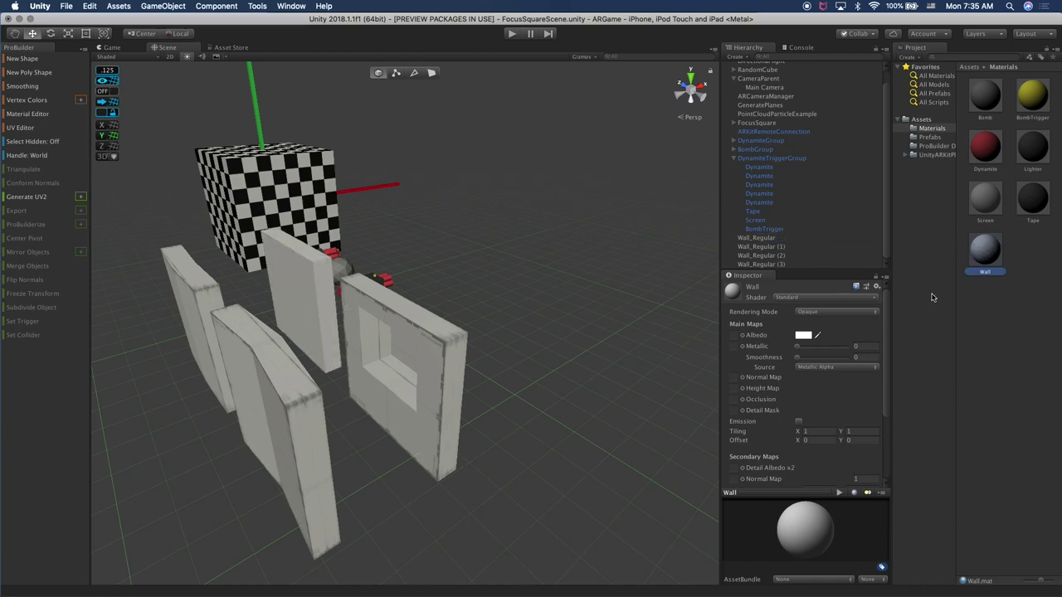
drag(981, 264, 780, 248)
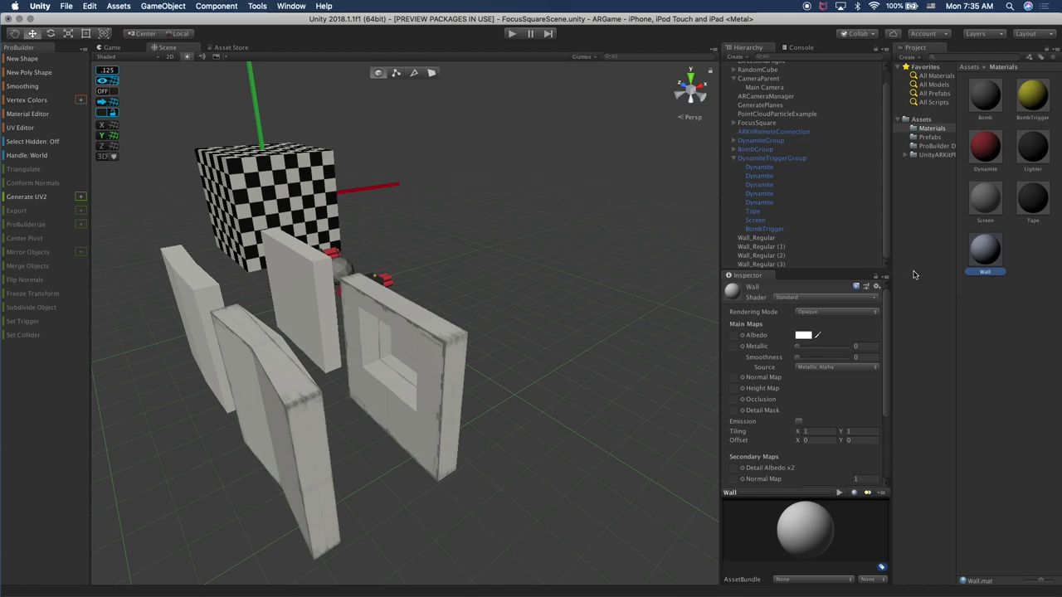
drag(981, 264, 768, 265)
alt+drag(396, 333, 329, 315)
right_drag(329, 315, 486, 325)
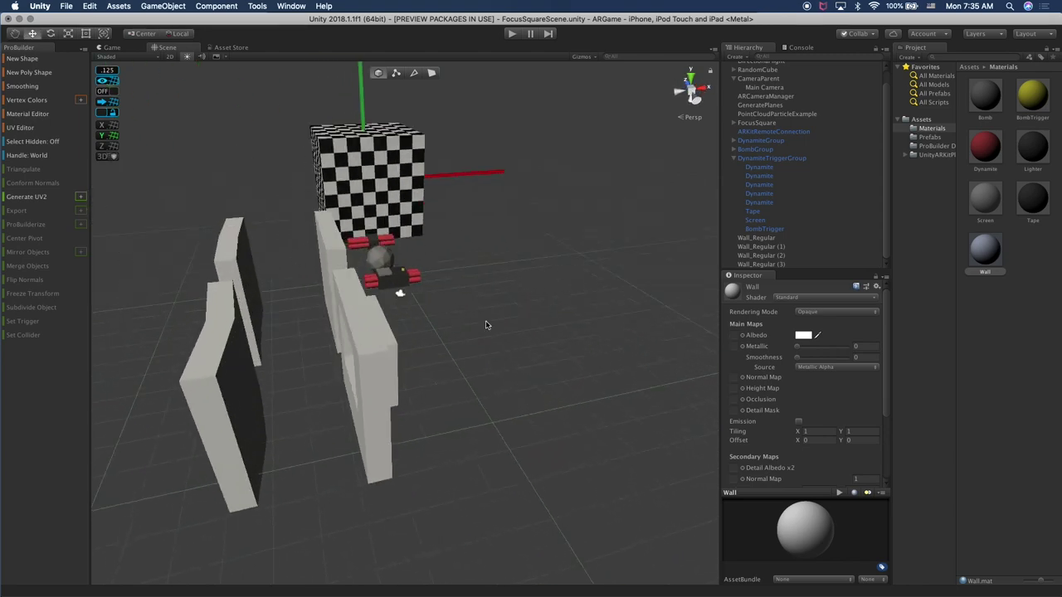
Rename the bent wall Wall_Regular (1) as Wall_AnglePlus
click(756, 239)
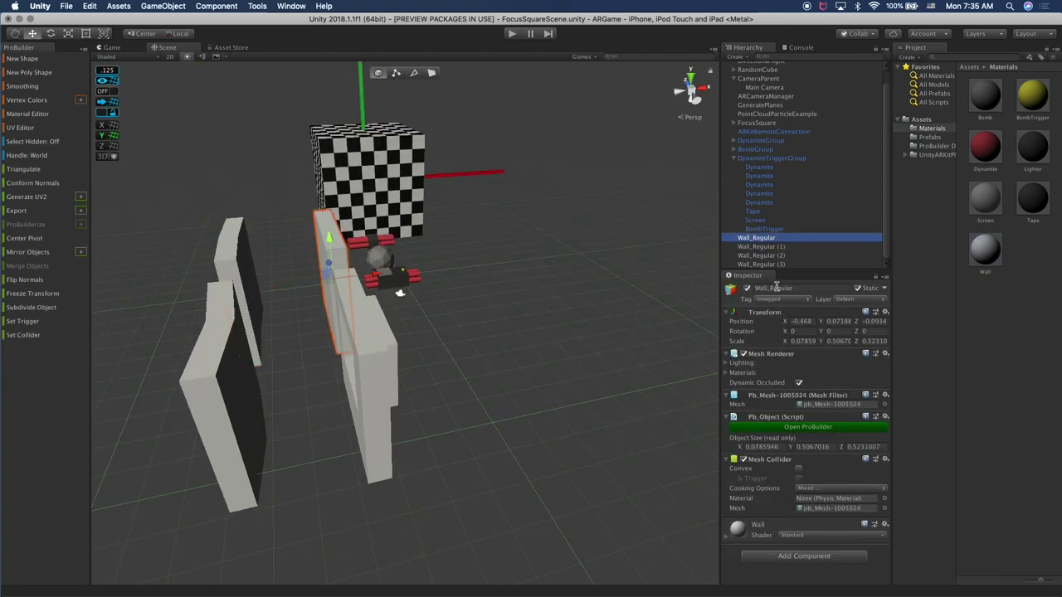
click(786, 247)
click(739, 248)
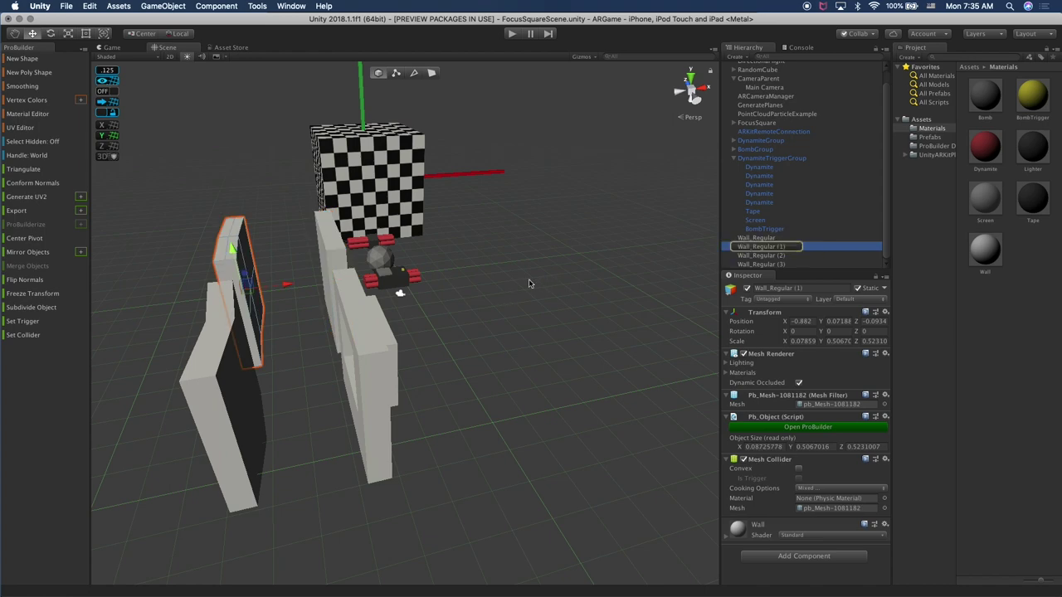
alt+drag(245, 350, 515, 349)
click(768, 250)
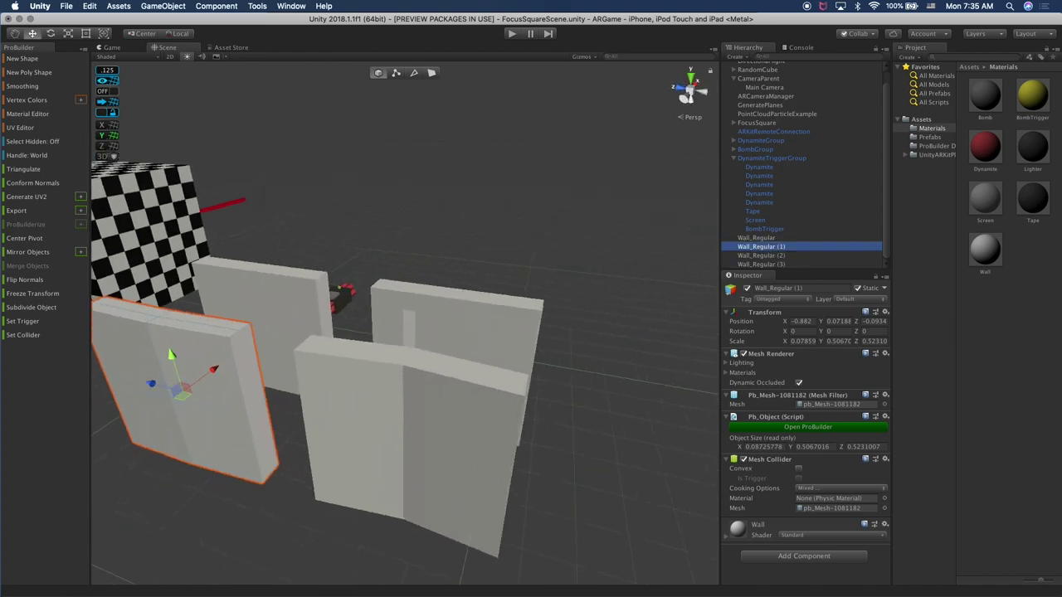
click(785, 249)
key(BackSpace)
key(BackSpace)
key(BackSpace)
key(BackSpace)
text(Au)
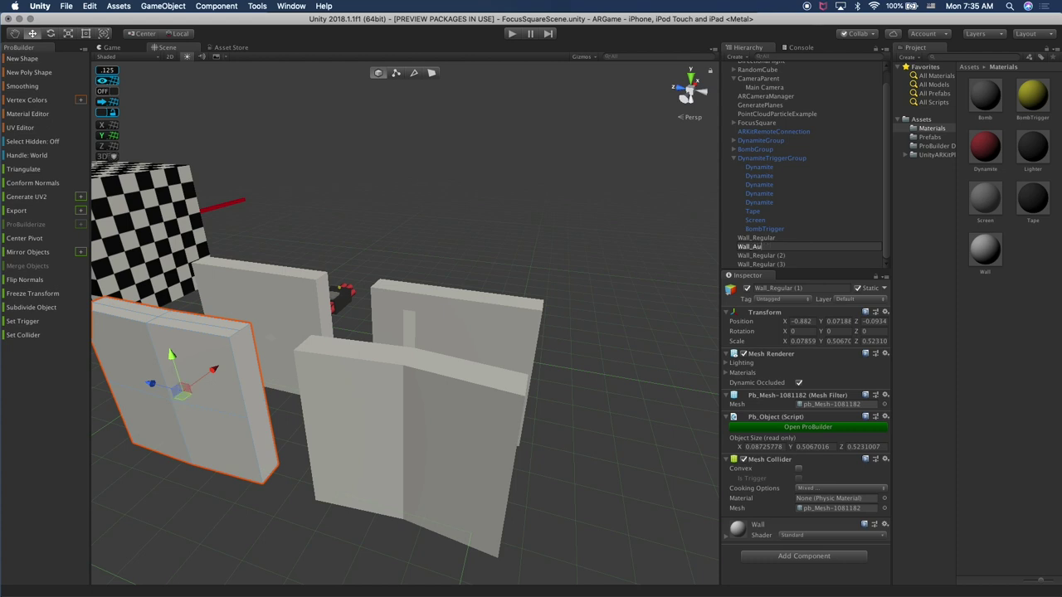
text(glePly)
key(Return)
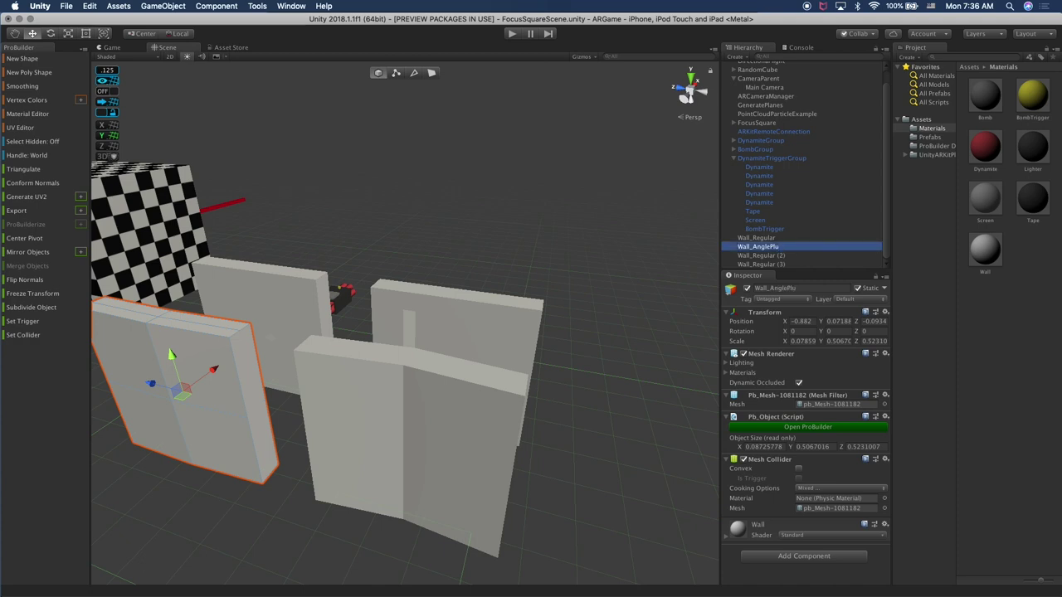
click(804, 291)
text(s)
key(Return)
Rename the oppositely bent wall Wall_Regular (2) as Wall_Angle_Minus
click(782, 255)
click(759, 257)
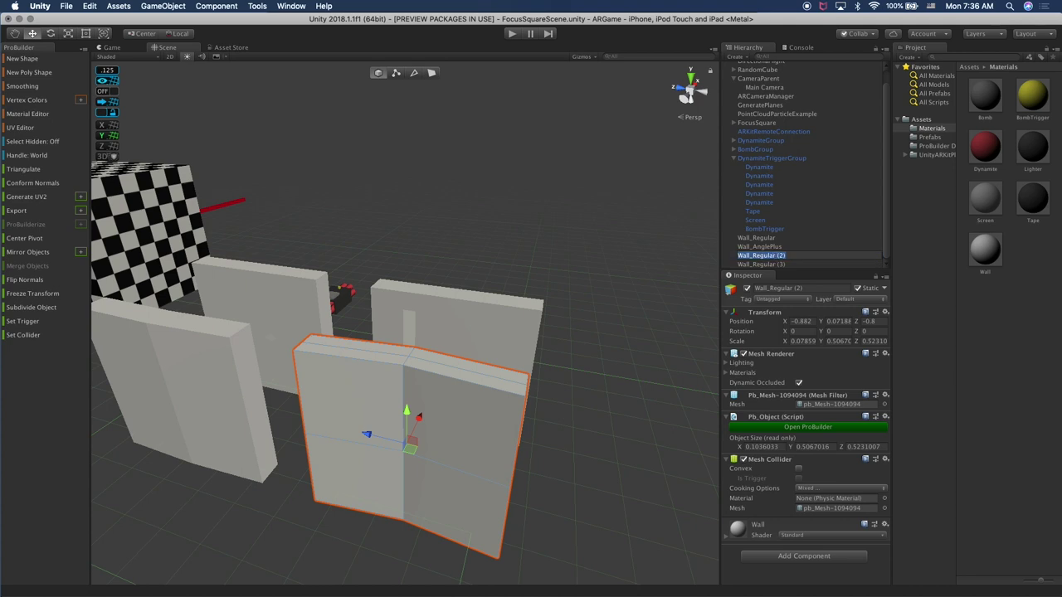
text(Wall_Ang)
text(le_M)
text(inus)
key(Return)
Add an underscore to the first bent wall's name so it reads Wall_Angle_Plus
click(772, 248)
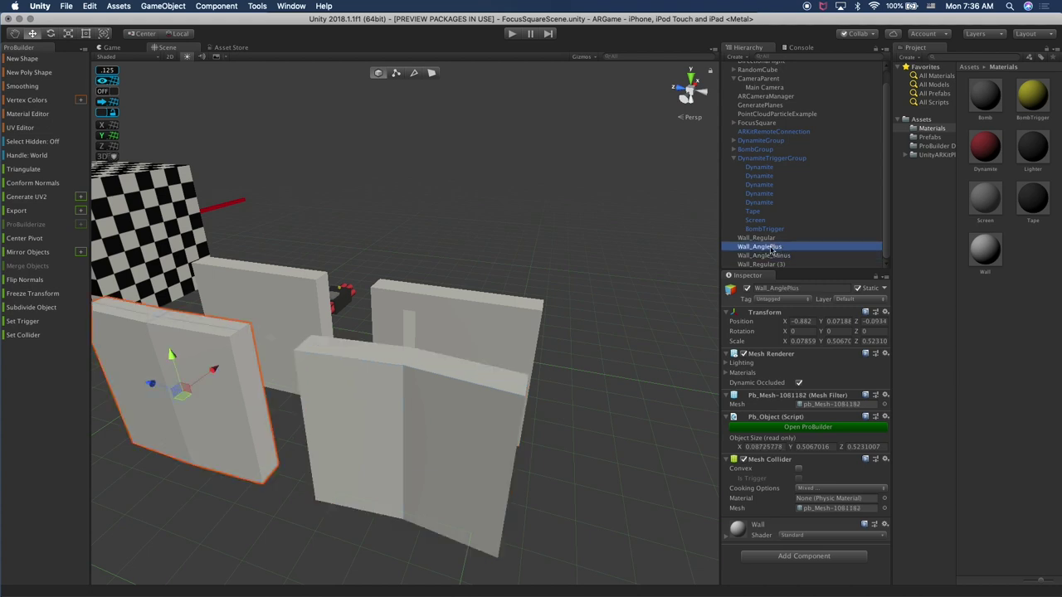
click(770, 247)
text(_)
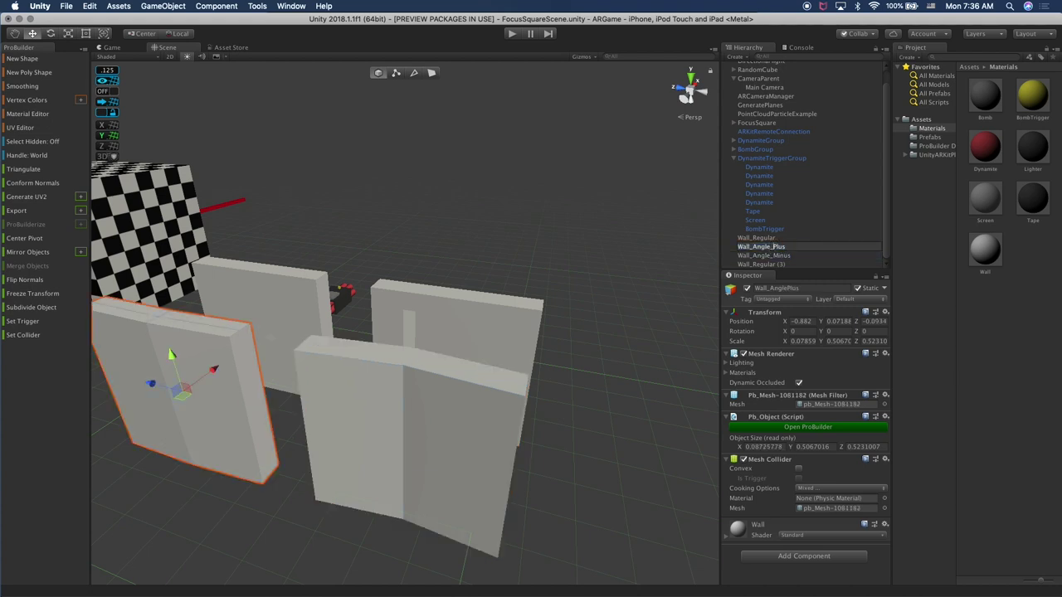
key(Return)
Rename the windowed wall Wall_Regular (3) as Wall_With_Window
click(760, 265)
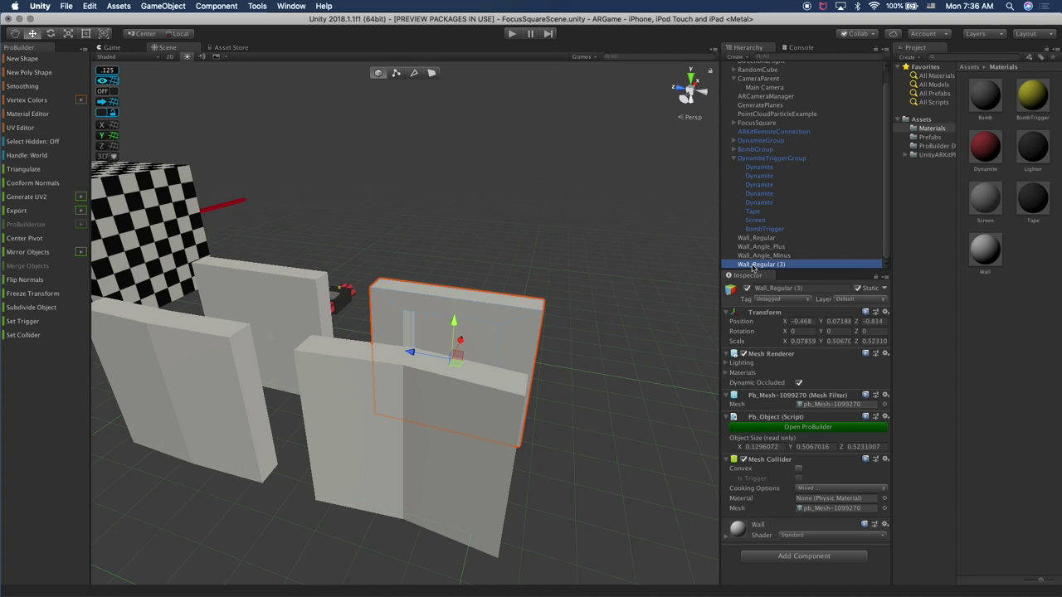
key(Return)
text(Wall_With_Window)
key(Return)
Create prefabs of Wall_Regular, Wall_Angle_Plus, Wall_Angle_Minus and Wall_With_Window in the Prefabs folder
alt+drag(607, 270, 730, 256)
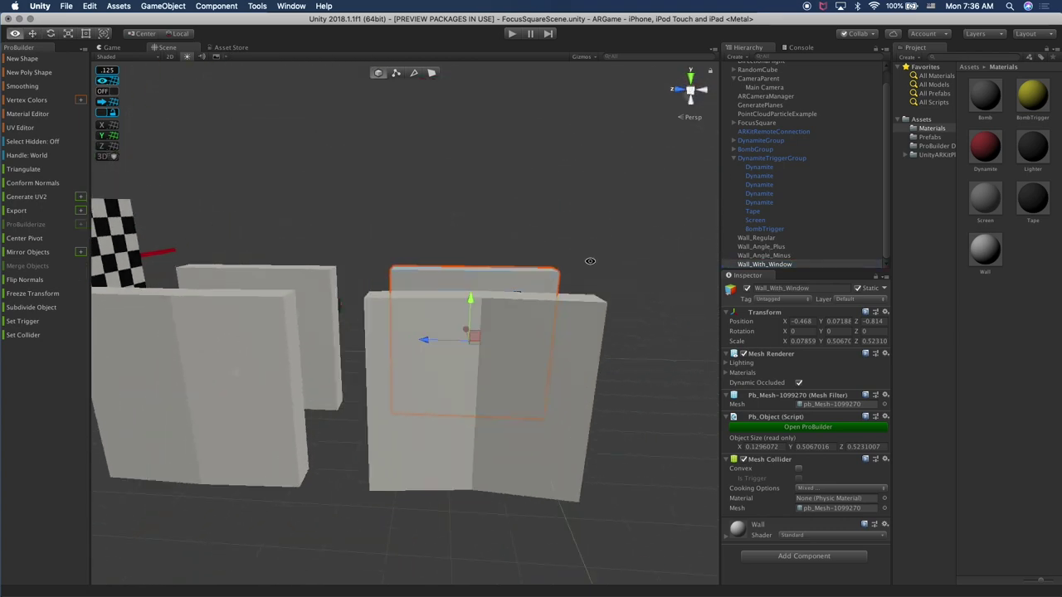
drag(762, 239, 926, 138)
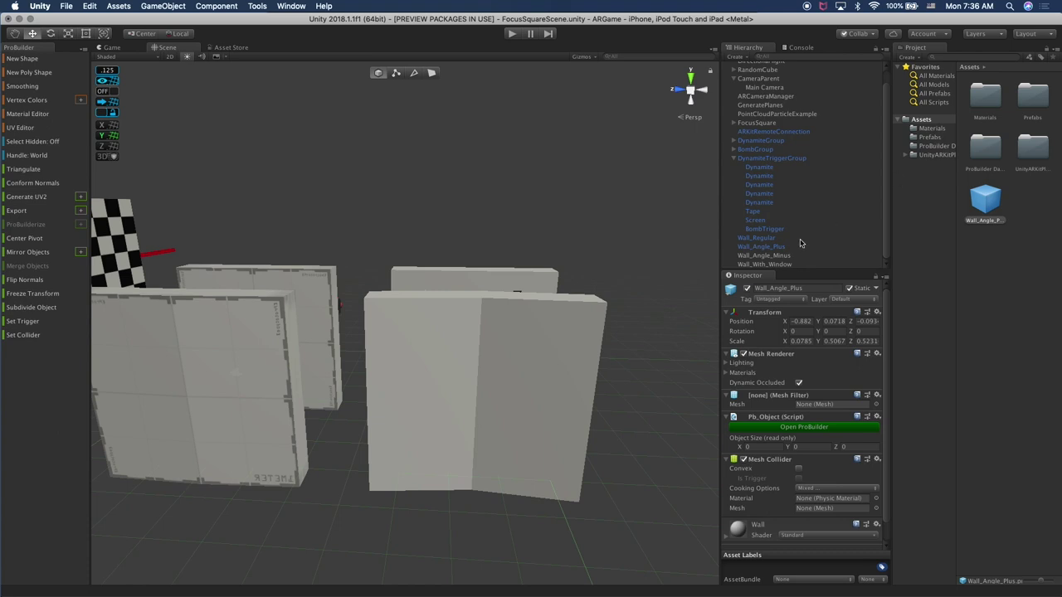
drag(979, 194, 934, 139)
click(783, 256)
drag(782, 257, 935, 137)
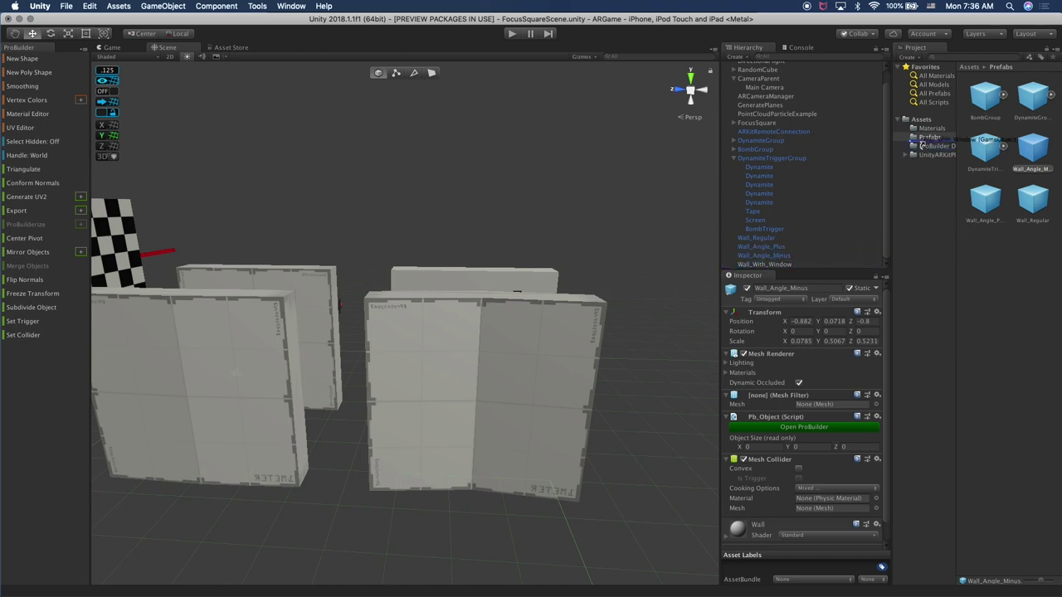
drag(928, 140, 930, 140)
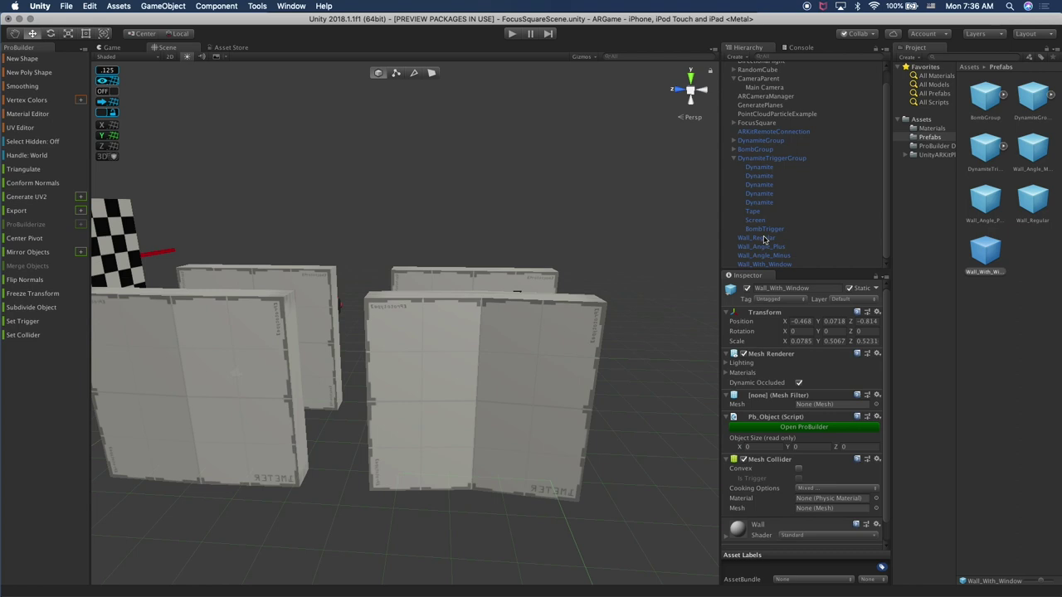
Reapply the Wall material to the four wall prefab instances in the scene
click(932, 129)
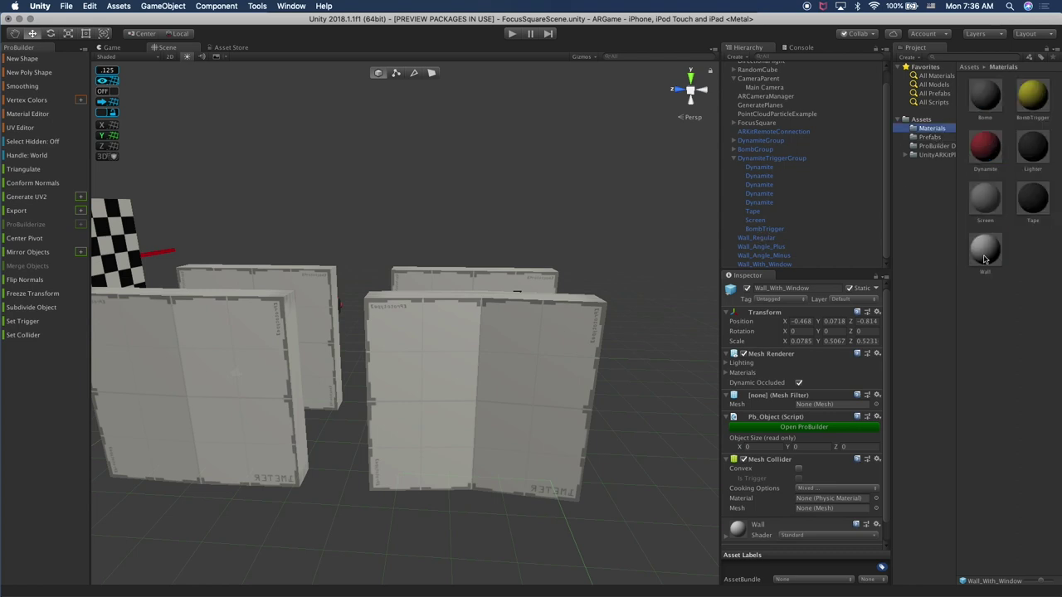
drag(979, 251, 771, 241)
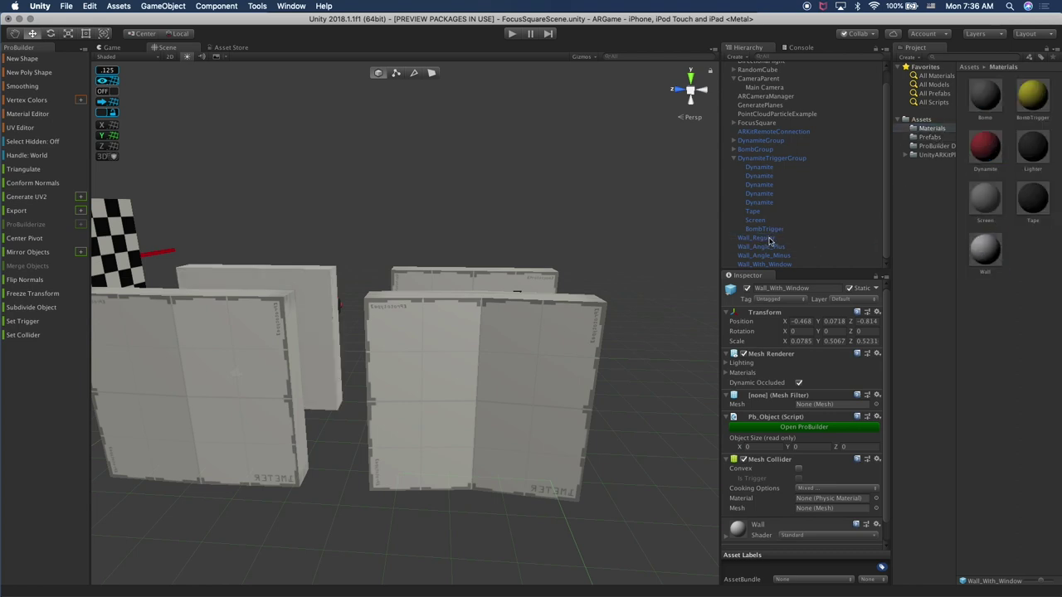
drag(982, 251, 788, 247)
drag(982, 251, 784, 264)
alt+drag(536, 230, 461, 258)
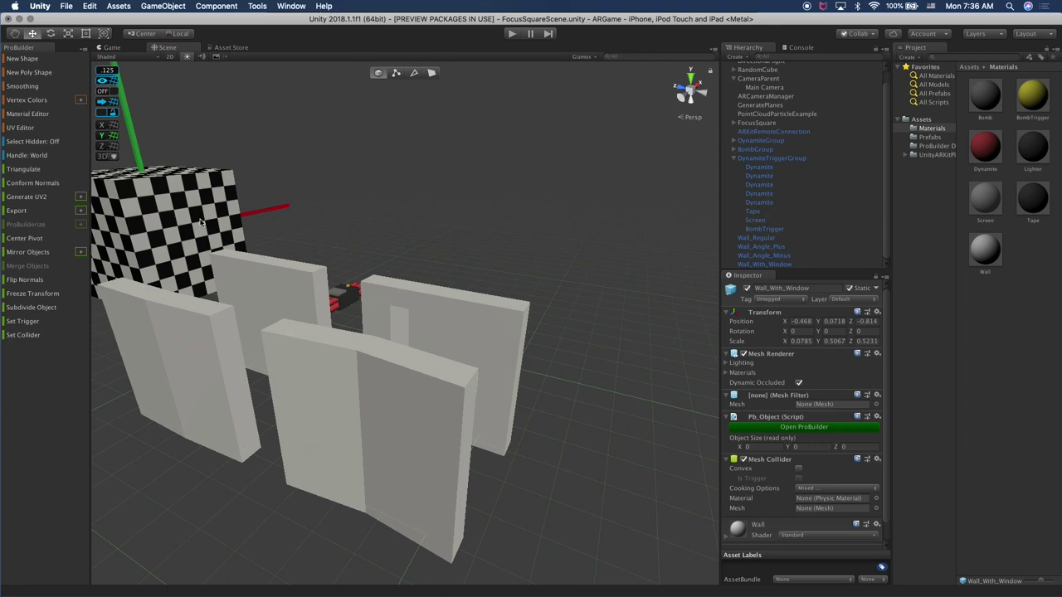
Strip all ProBuilder scripts from the objects in the scene
click(287, 6)
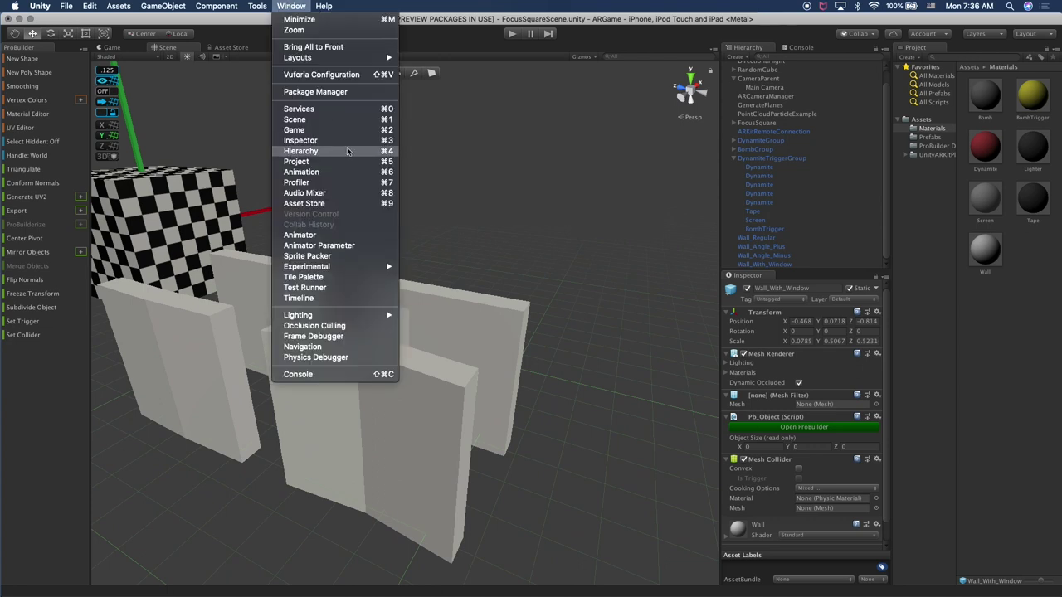
mouse_move(258, 6)
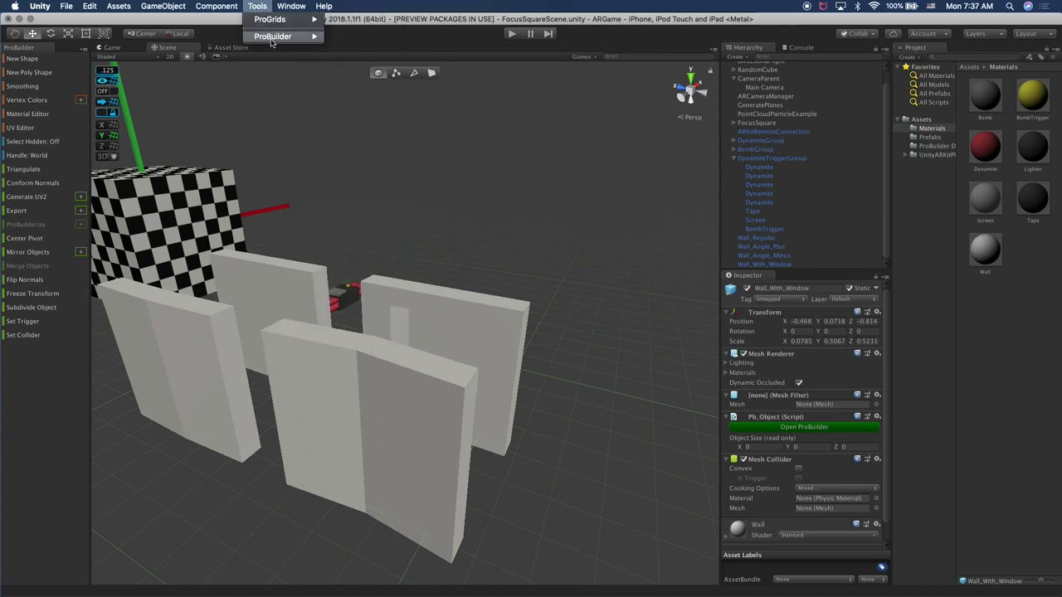
mouse_move(272, 36)
mouse_move(387, 158)
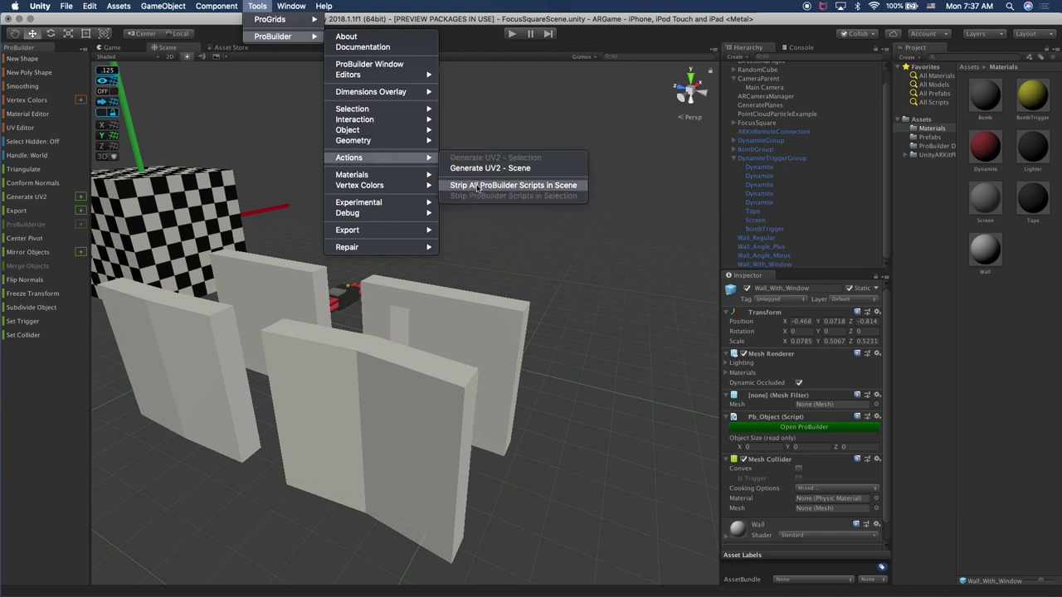
click(513, 185)
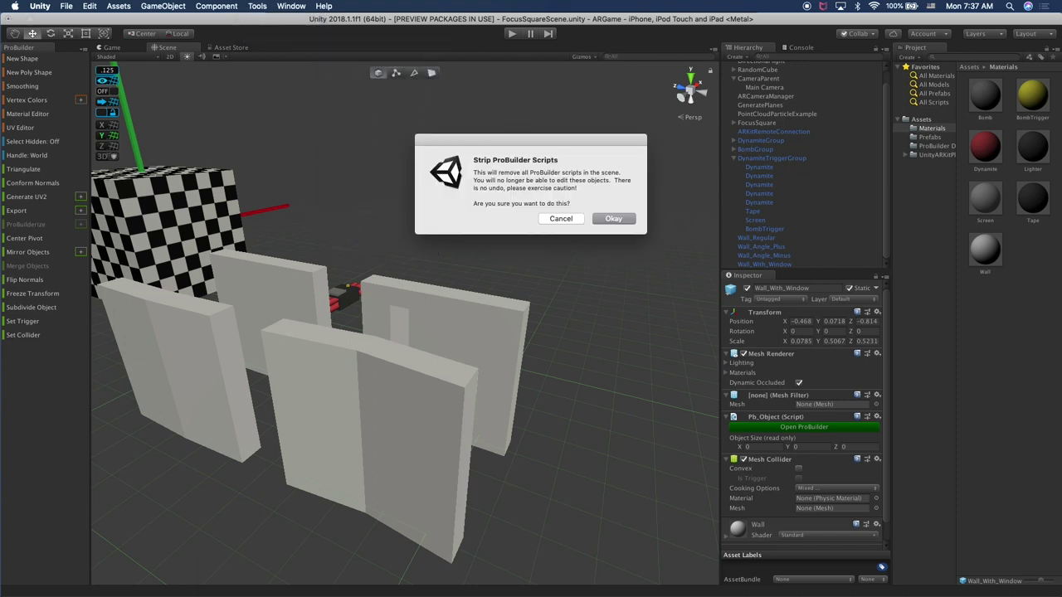
click(621, 219)
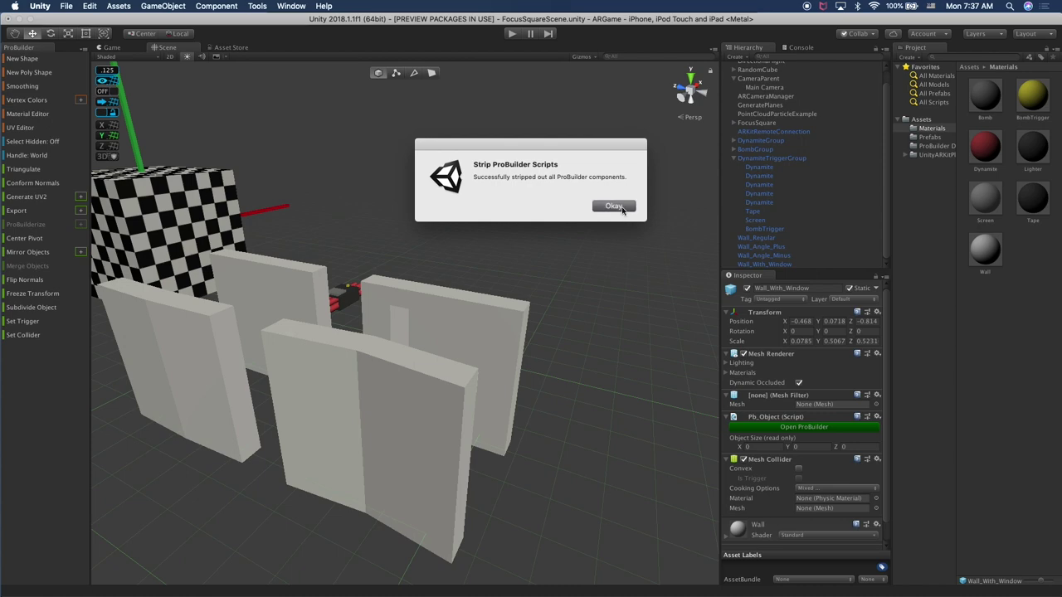
click(614, 206)
Select all four walls and move them together to stand right behind the dynamite, bomb and dynamite trigger
shift+click(369, 439)
shift+click(226, 372)
shift+click(311, 287)
alt+drag(311, 288, 523, 287)
alt+drag(443, 344, 550, 382)
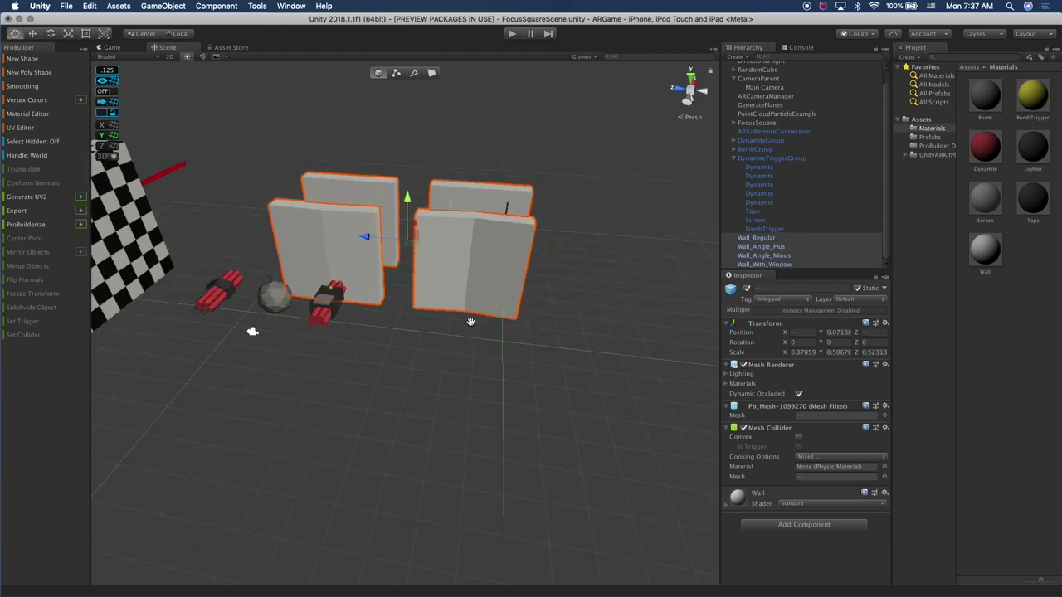
middle_drag(481, 324, 564, 340)
drag(437, 244, 351, 237)
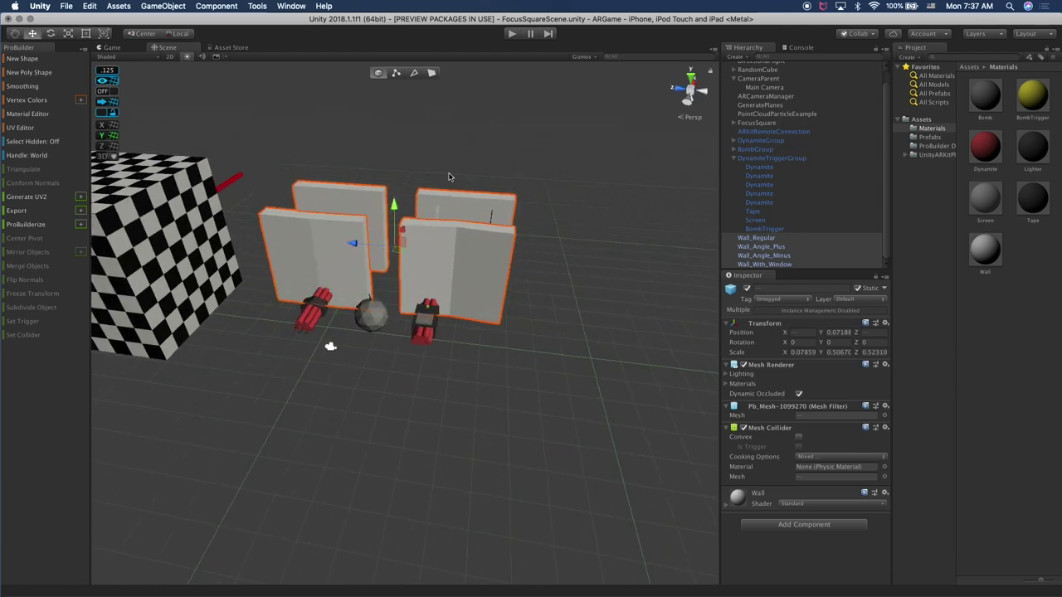
click(502, 126)
Deactivate the checkered RandomCube and clear the selection
click(208, 240)
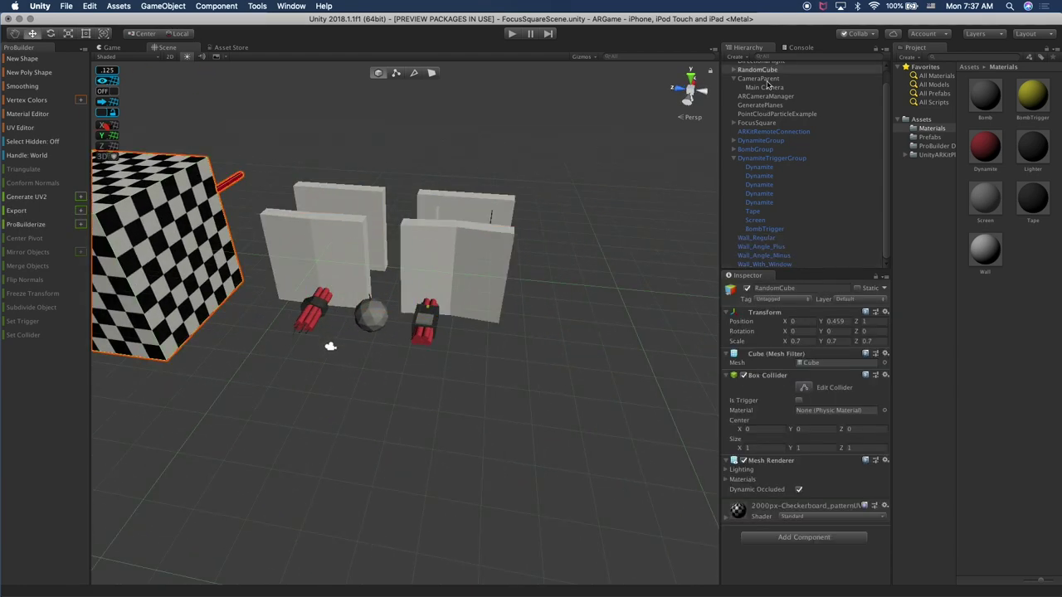
click(746, 288)
click(557, 340)
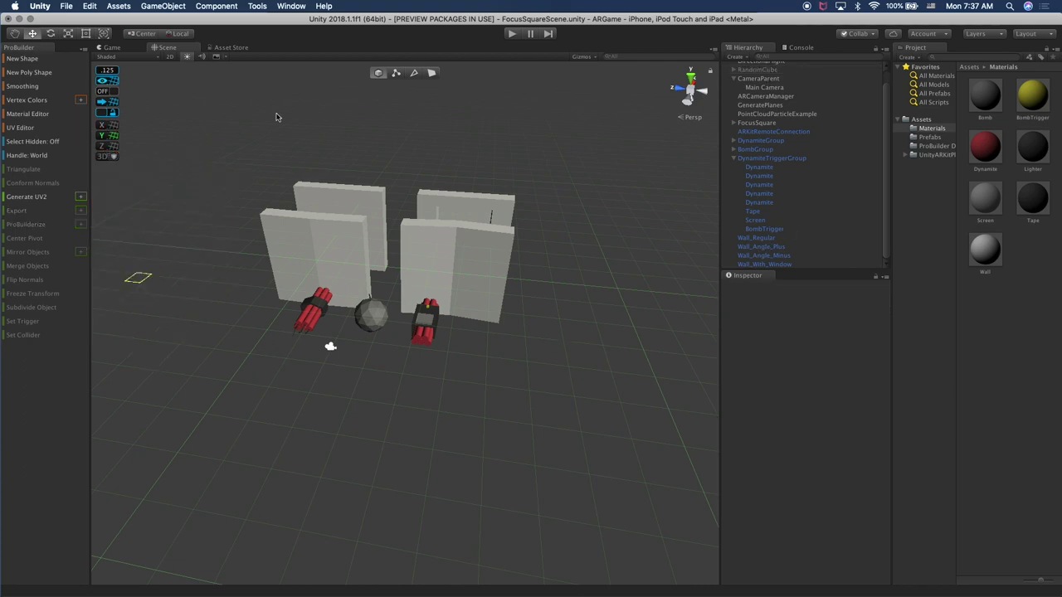
scroll(206, 133, up, 2)
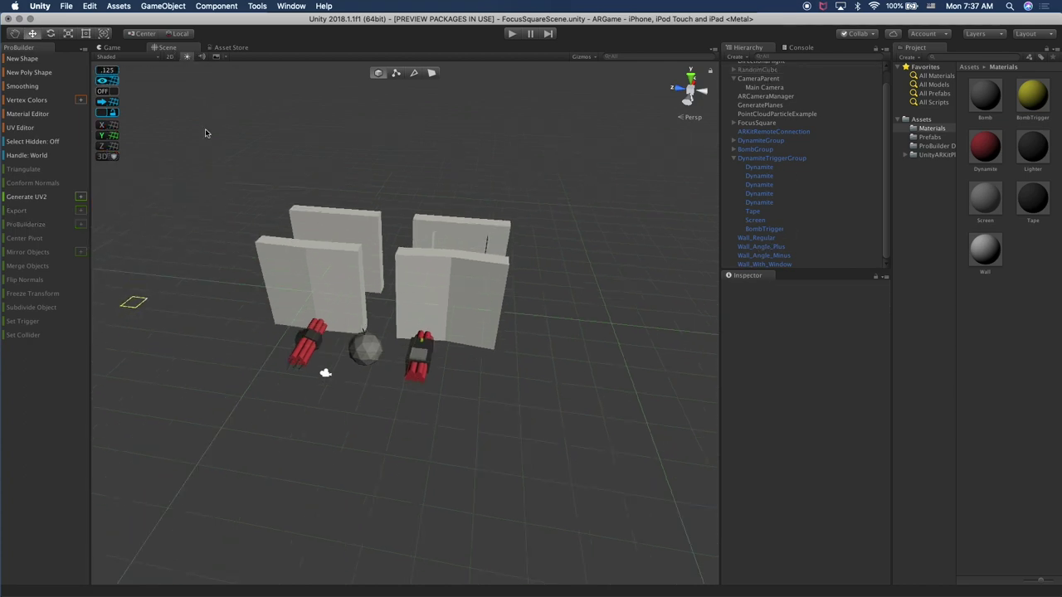
scroll(236, 153, up, 2)
scroll(237, 152, down, 3)
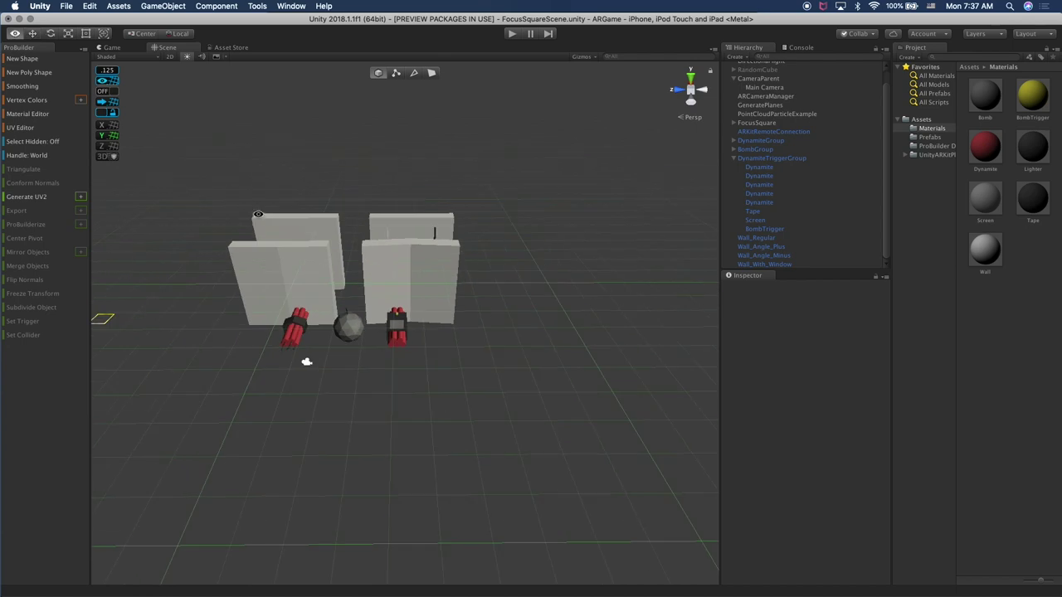
Collapse DynamiteTriggerGroup and select everything from DynamiteGroup through Wall_With_Window to view the complete set
drag(497, 207, 361, 329)
click(733, 158)
click(757, 157)
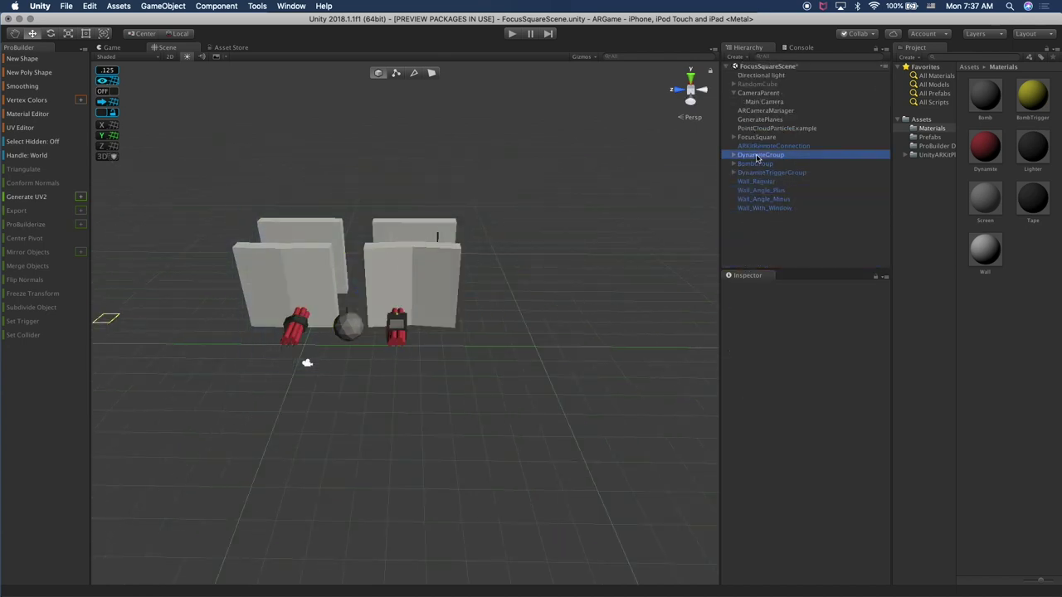
shift+click(764, 208)
alt+drag(514, 233, 453, 270)
scroll(456, 259, up, 10)
scroll(457, 259, down, 5)
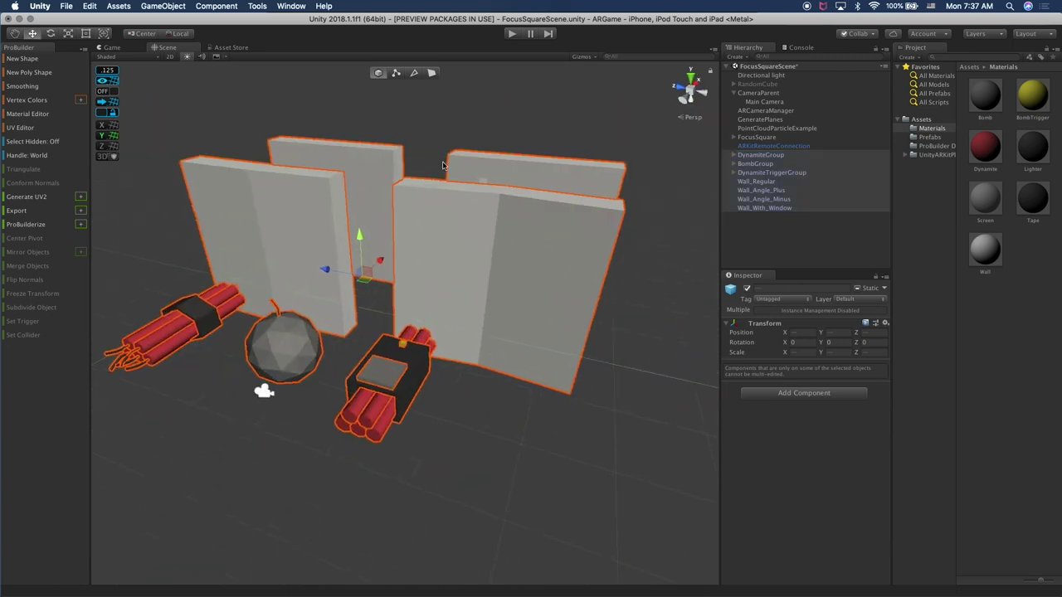
Select the walls and explosives one by one and examine the finished models from another side
click(446, 150)
click(297, 212)
click(373, 123)
click(373, 157)
click(492, 173)
click(480, 263)
alt+drag(436, 312, 434, 315)
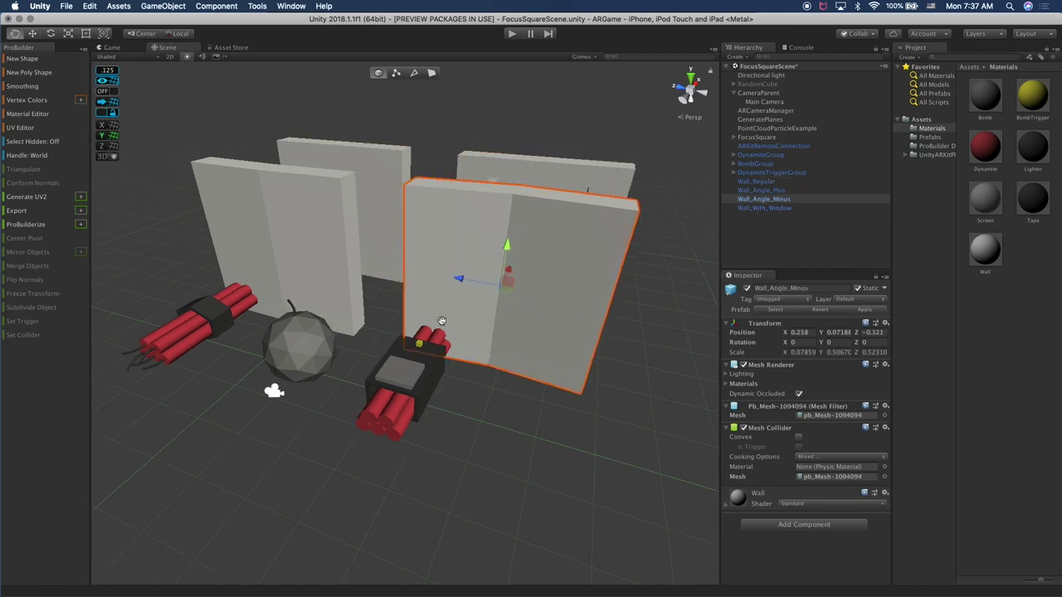
click(391, 409)
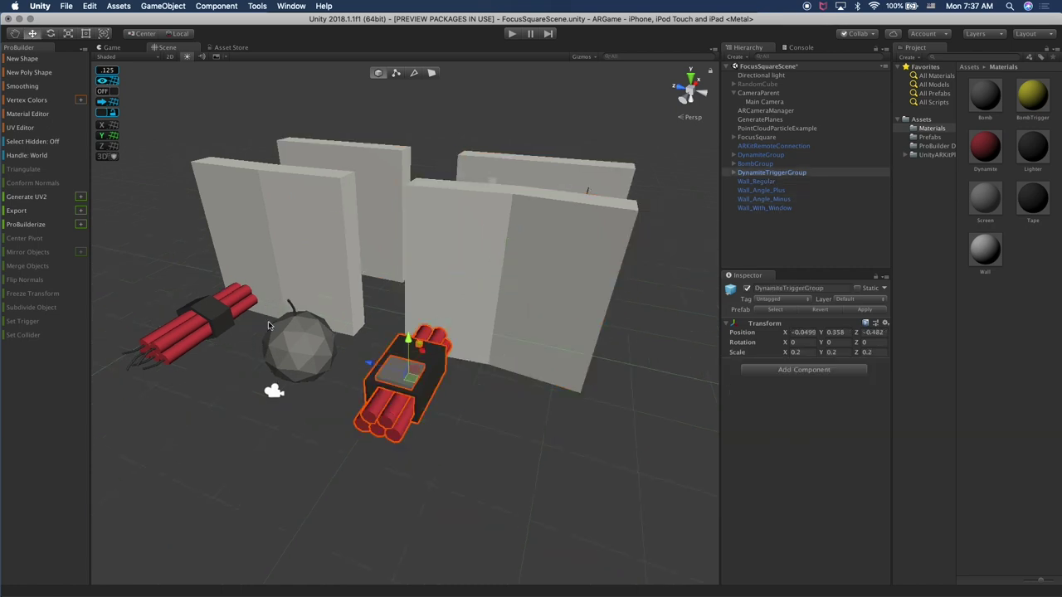
click(222, 317)
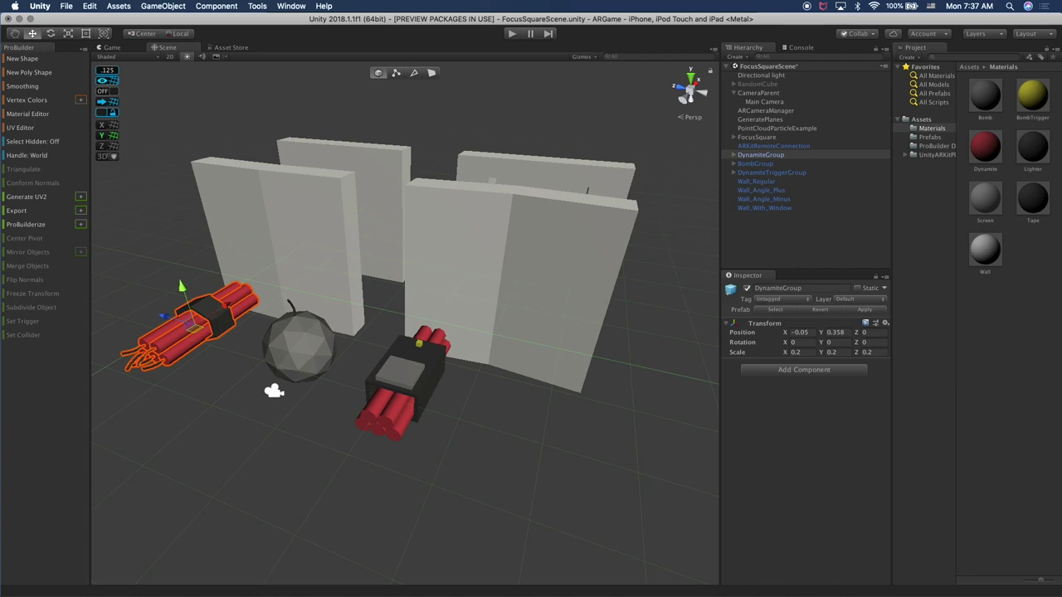
click(284, 350)
click(425, 358)
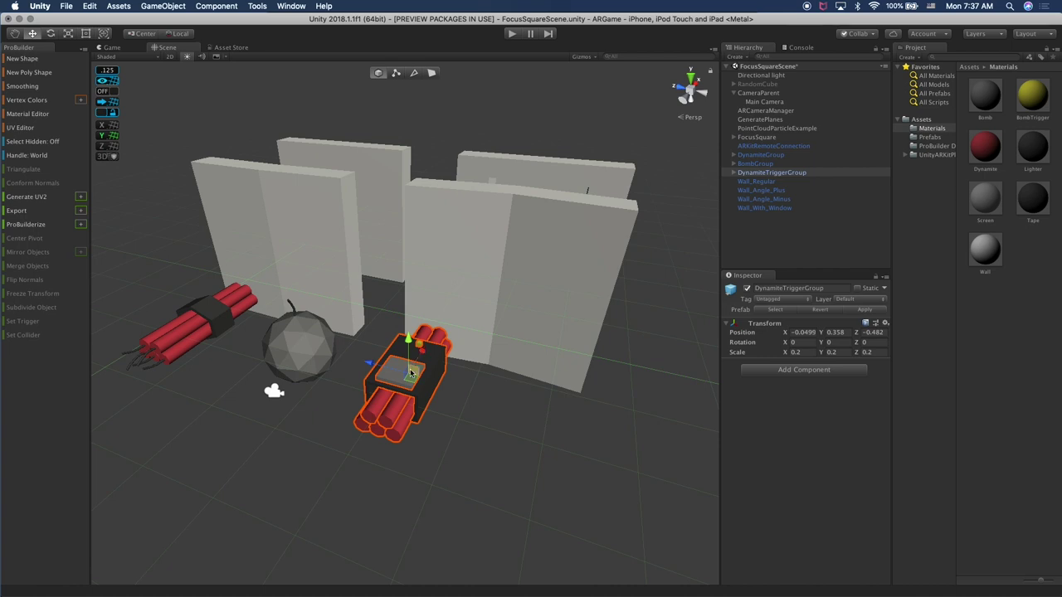
key(alt)
alt+drag(342, 438, 523, 426)
middle_drag(406, 438, 486, 426)
scroll(486, 428, down, 5)
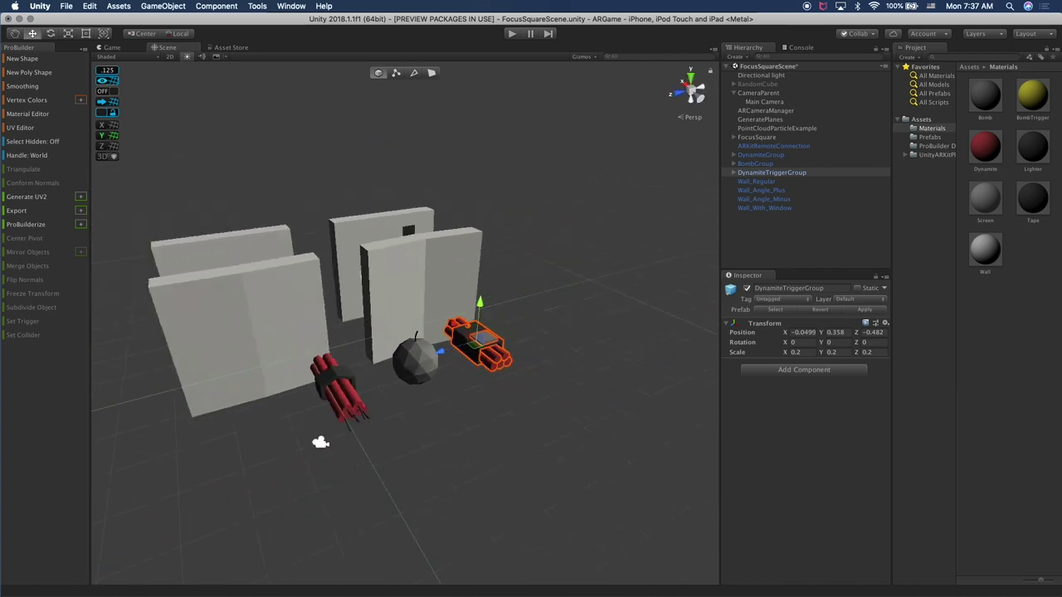